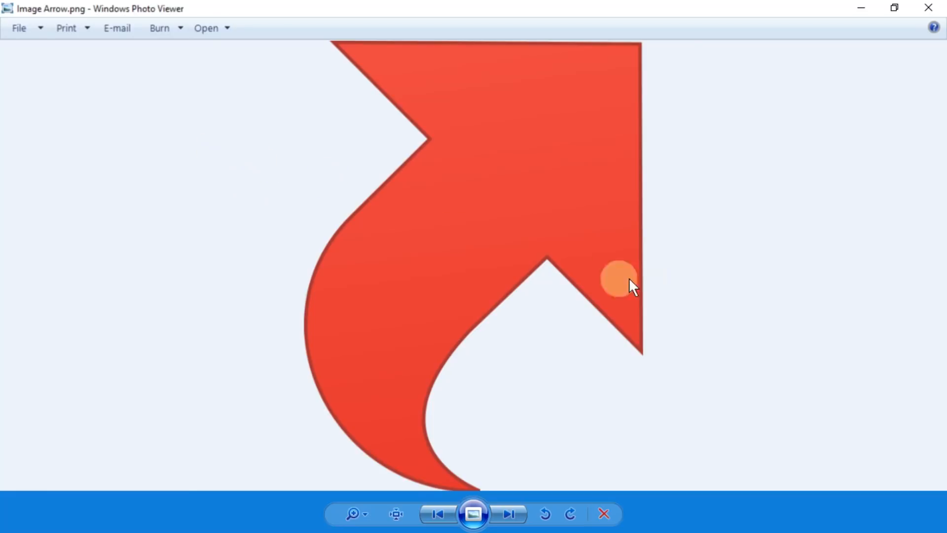
# - Examine the arrow and logo images and the six numbered slide images prepared for the project
pyautogui.press('Right')
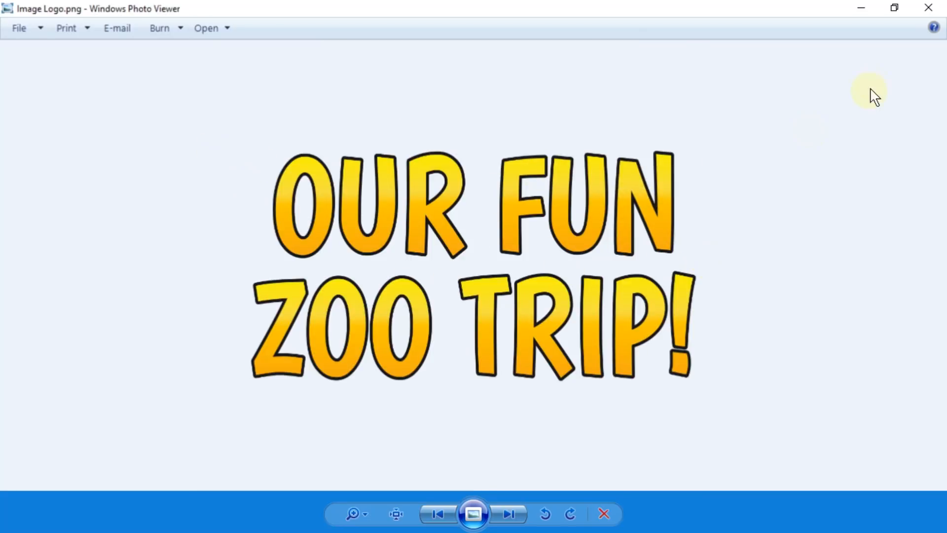
pyautogui.click(929, 8)
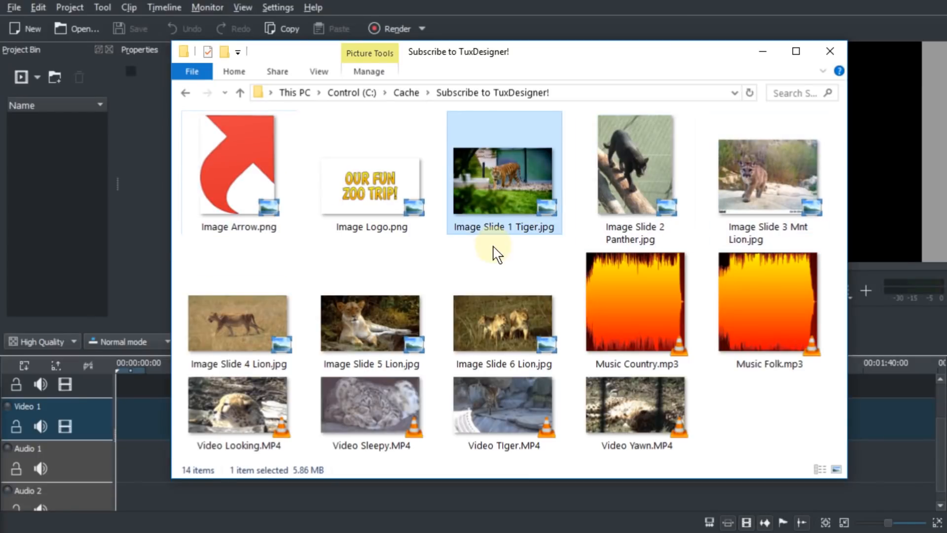
pyautogui.keyDown('shift'); pyautogui.click(507, 318); pyautogui.keyUp('shift')
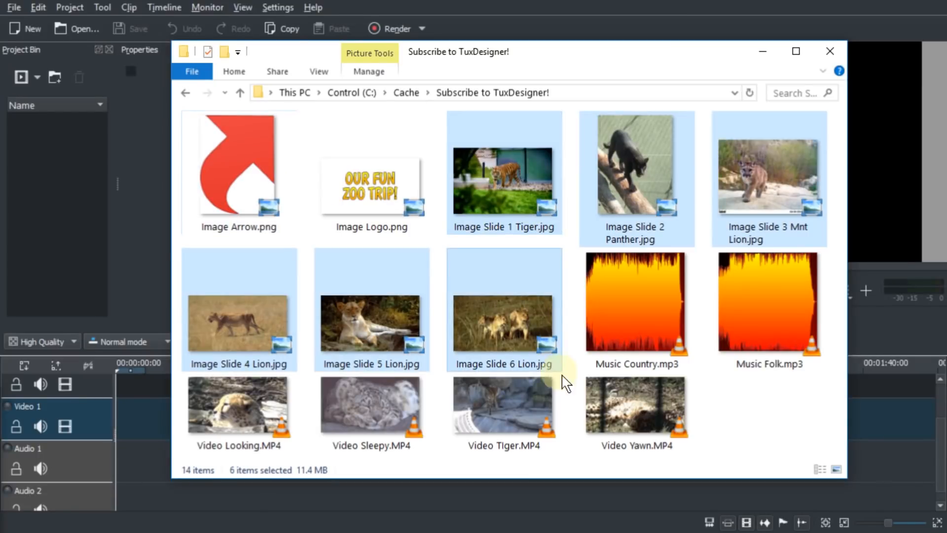
pyautogui.click(520, 190)
pyautogui.keyDown('shift'); pyautogui.click(779, 181); pyautogui.keyUp('shift')
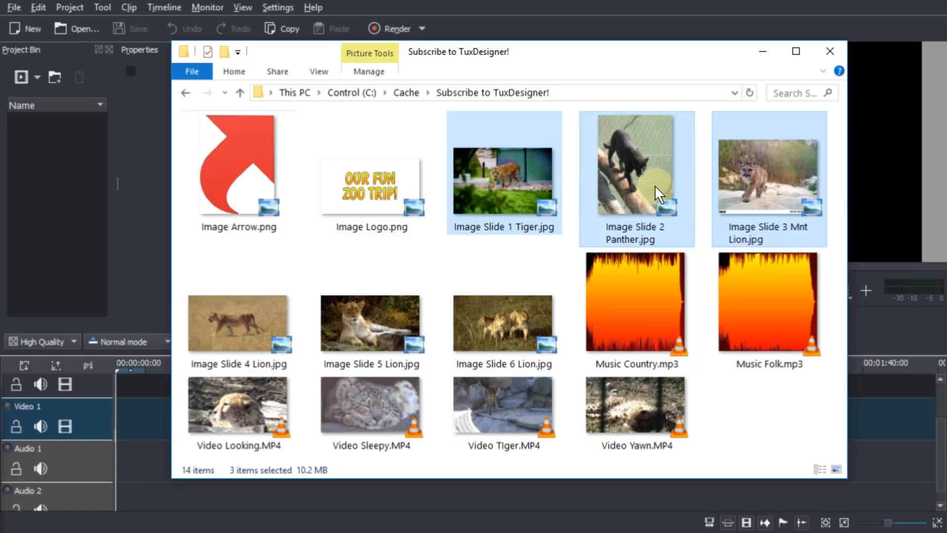
pyautogui.click(516, 309)
pyautogui.keyDown('shift'); pyautogui.click(249, 344); pyautogui.keyUp('shift')
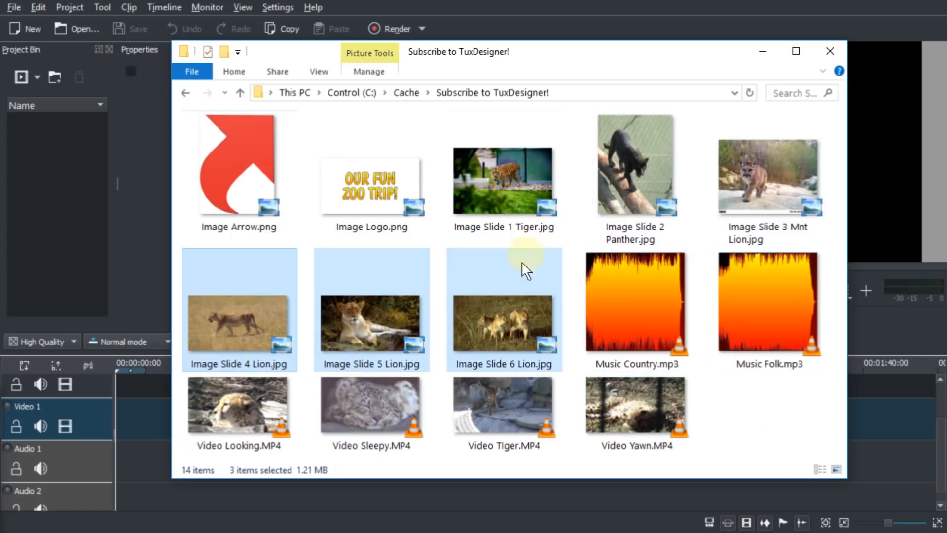
pyautogui.click(236, 320)
pyautogui.click(369, 315)
pyautogui.click(495, 317)
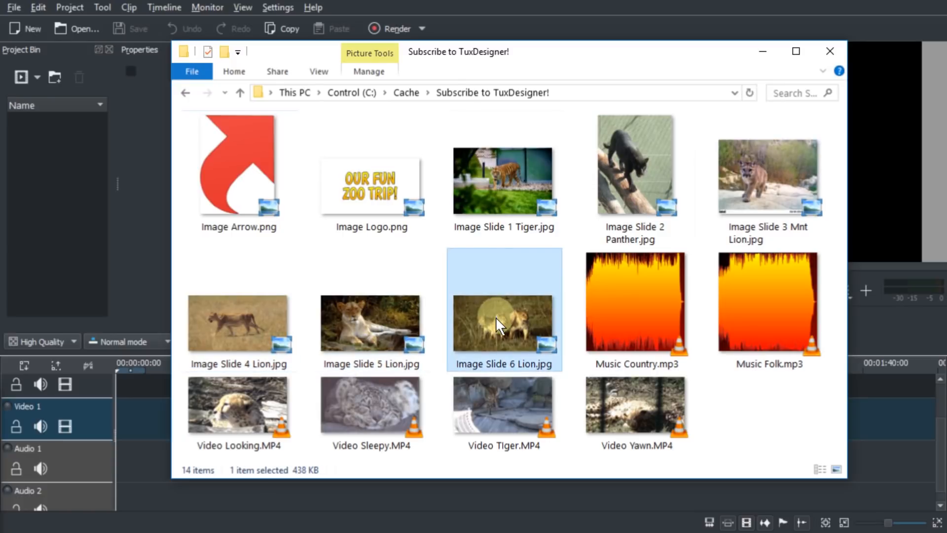
pyautogui.click(523, 193)
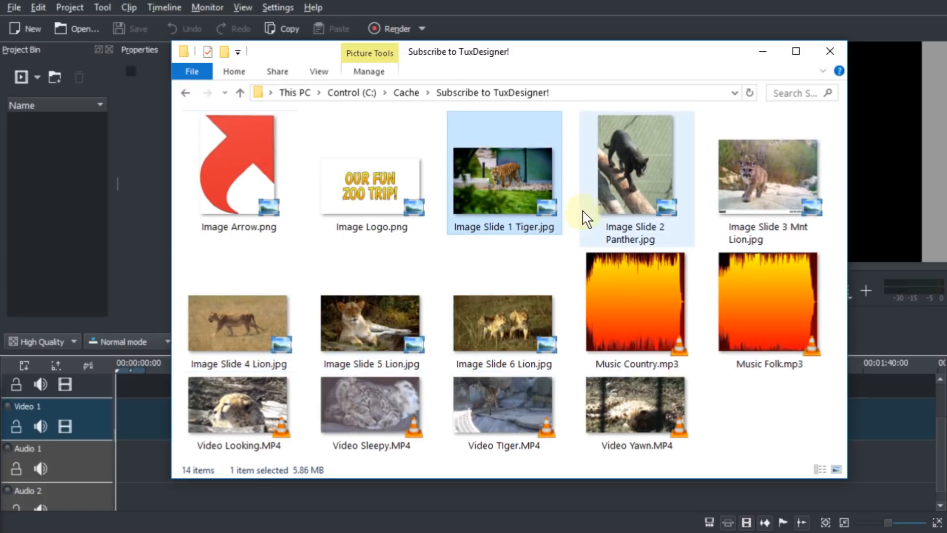
pyautogui.click(625, 174)
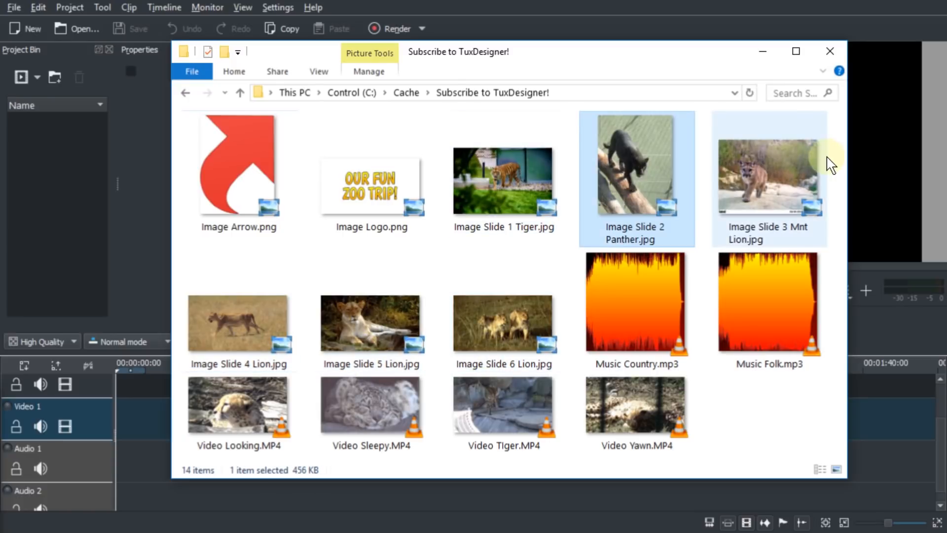
pyautogui.click(781, 161)
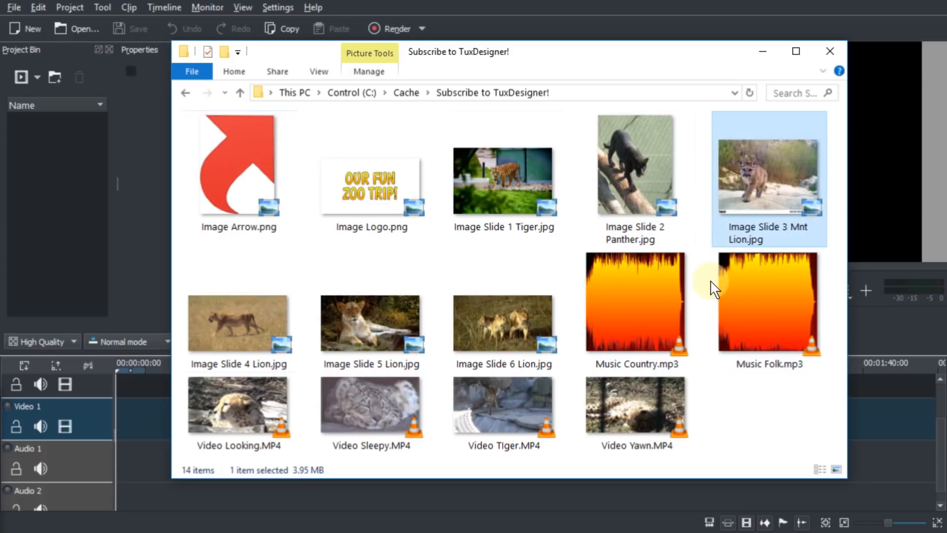
# - Examine the two music files and the four video clips in the source folder
pyautogui.click(614, 289)
pyautogui.keyDown('ctrl'); pyautogui.click(747, 297); pyautogui.keyUp('ctrl')
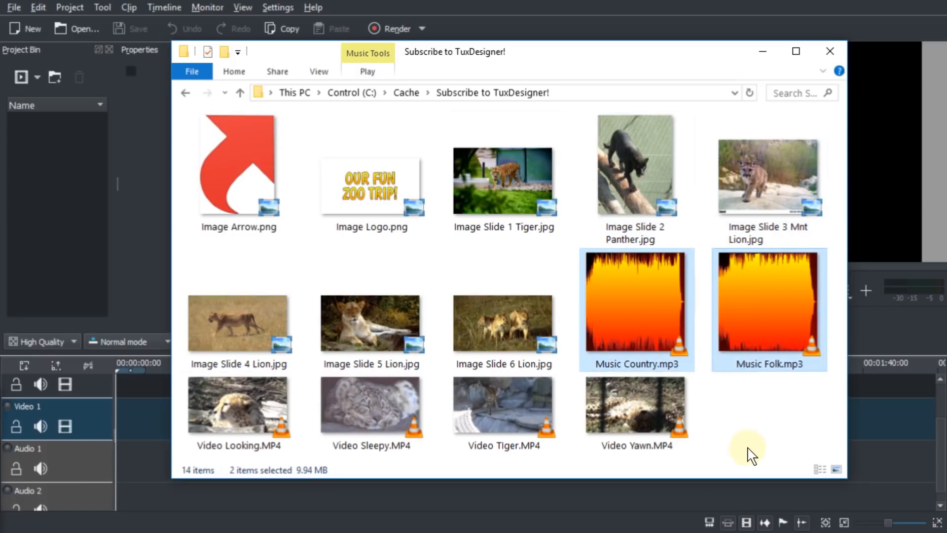
pyautogui.moveTo(756, 424); pyautogui.dragTo(179, 407)
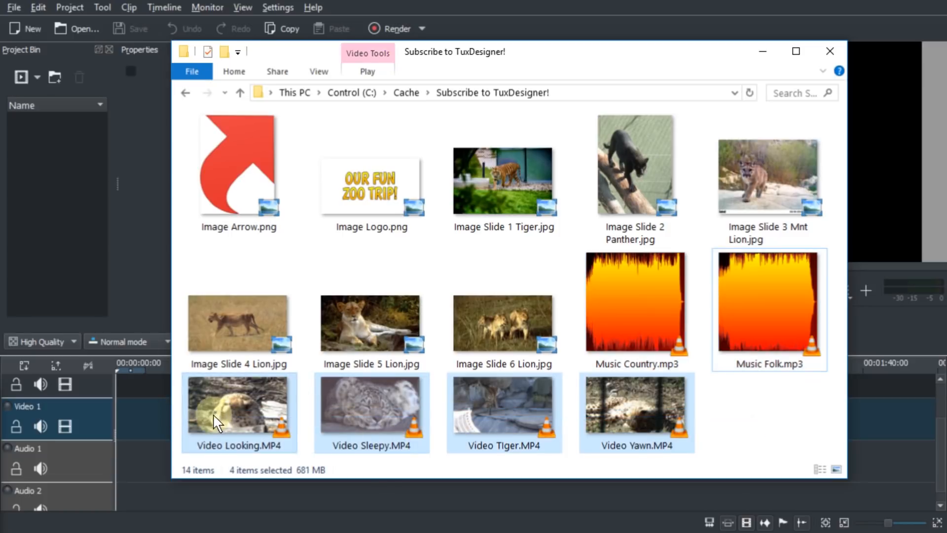
pyautogui.click(743, 406)
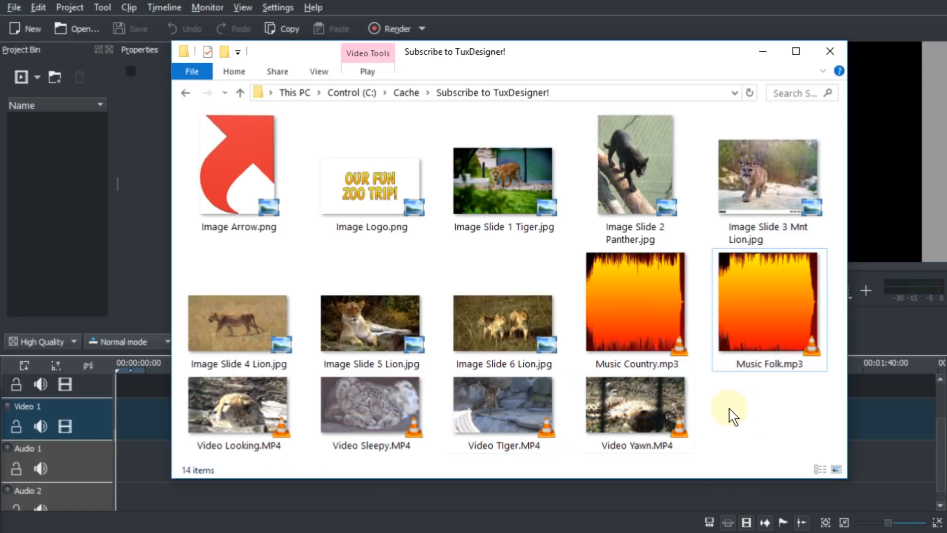
# - Import Video Looking.MP4 into the project bin and place it at the very start of the Video 1 track
pyautogui.click(254, 424)
pyautogui.moveTo(303, 51); pyautogui.dragTo(390, 45)
pyautogui.moveTo(316, 414); pyautogui.dragTo(64, 182)
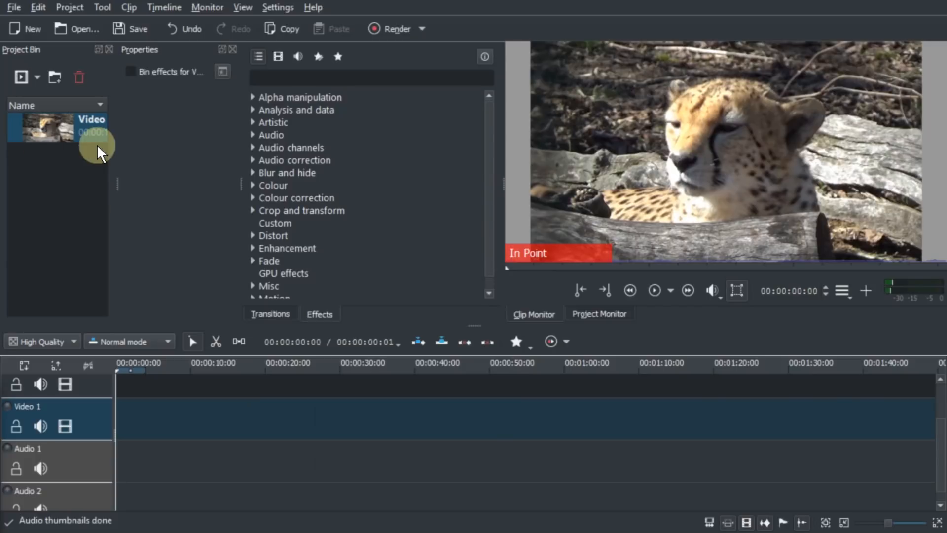
pyautogui.moveTo(42, 129); pyautogui.dragTo(149, 414)
pyautogui.moveTo(209, 412); pyautogui.dragTo(121, 423)
pyautogui.click(293, 428)
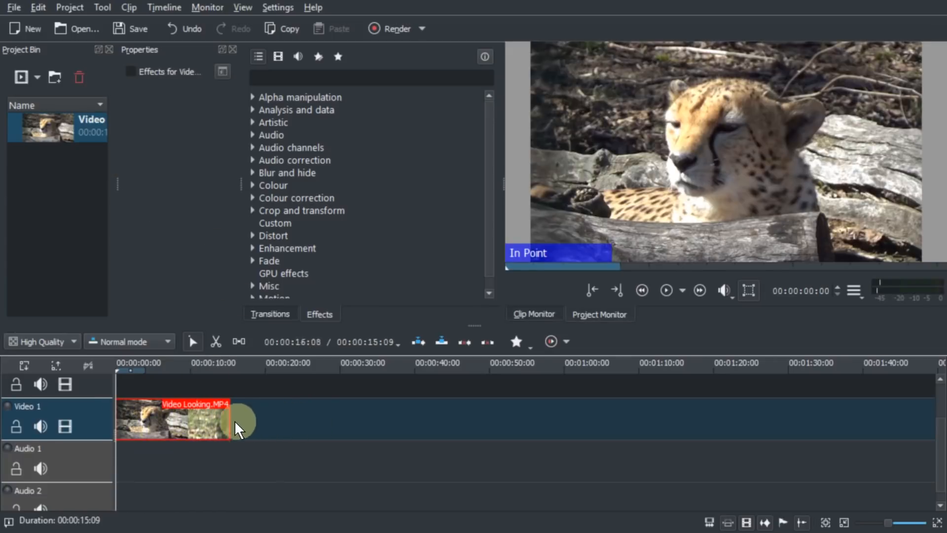
# - Try to lengthen the Video Looking.MP4 clip on Video 1 by extending its end to about 17 seconds
pyautogui.scroll(2, 150, 421)
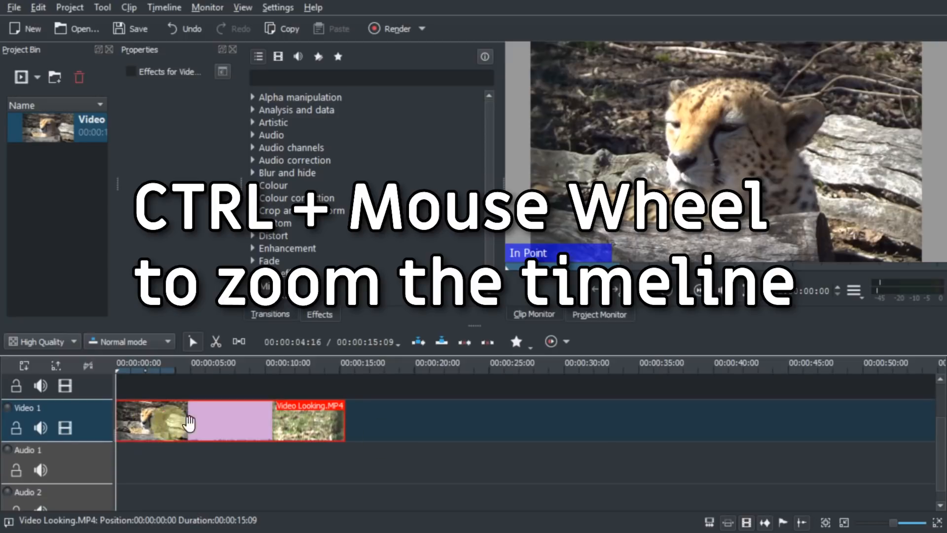
pyautogui.moveTo(919, 526)
pyautogui.mouseDown()
pyautogui.moveTo(886, 526)
pyautogui.moveTo(901, 526)
pyautogui.mouseUp()
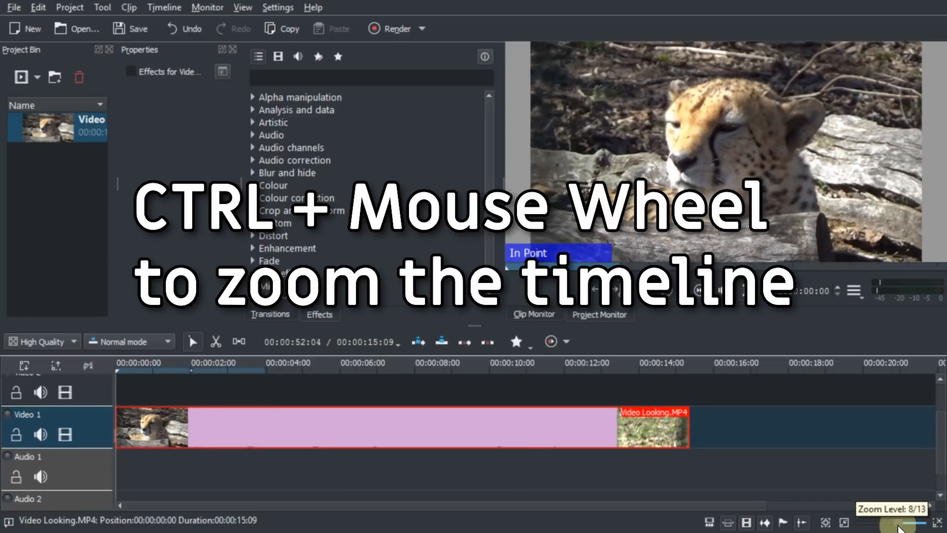
pyautogui.click(593, 369)
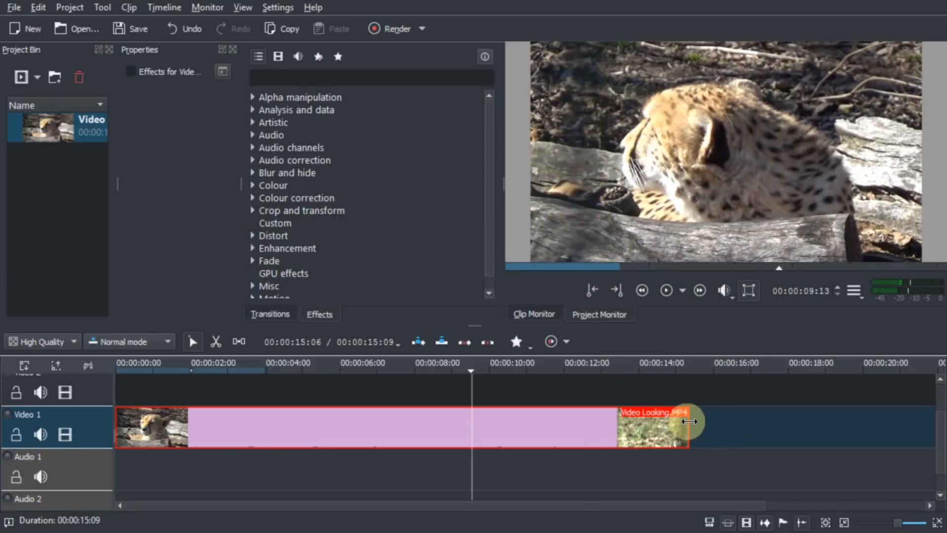
pyautogui.moveTo(689, 420); pyautogui.dragTo(765, 417)
pyautogui.moveTo(679, 367); pyautogui.dragTo(532, 371)
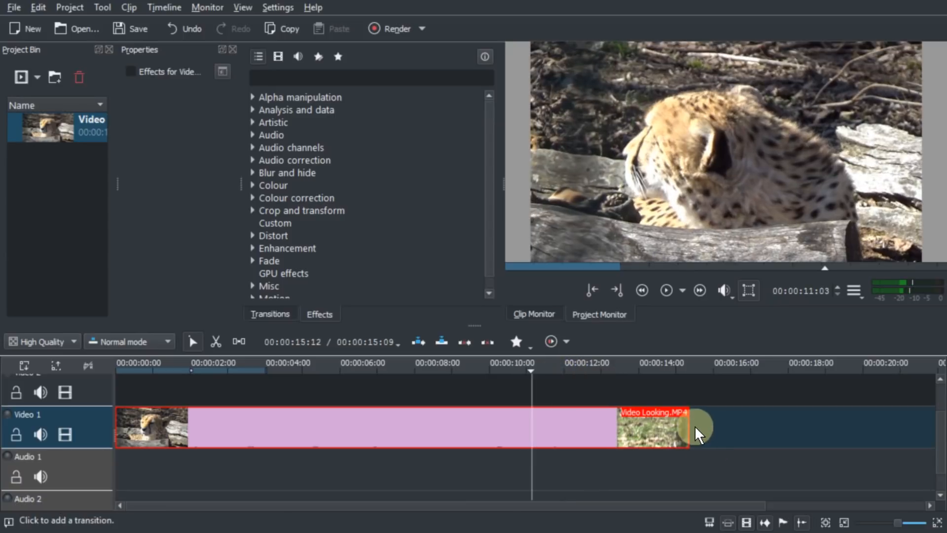
pyautogui.moveTo(688, 425); pyautogui.dragTo(770, 417)
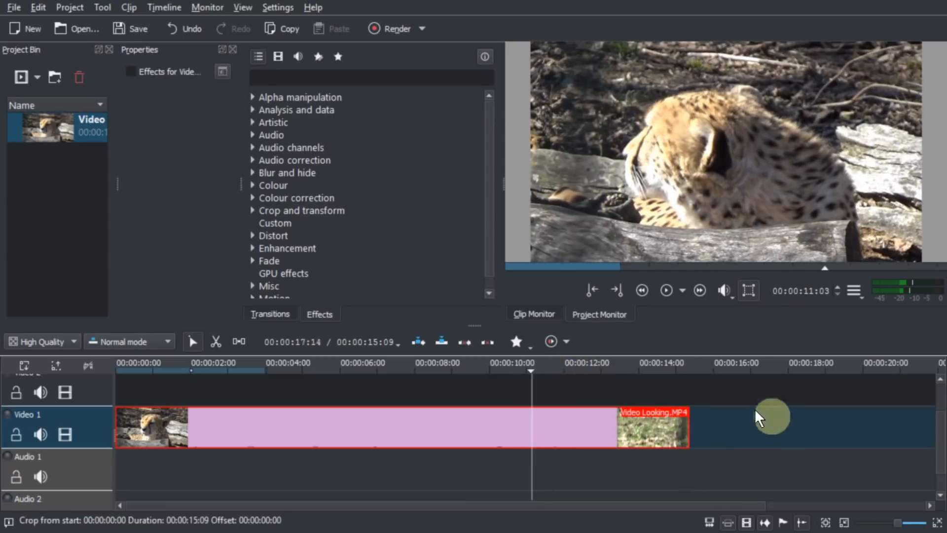
# - Trim the end of the Video Looking.MP4 clip back to 00:00:14:09
pyautogui.click(646, 370)
pyautogui.moveTo(651, 371)
pyautogui.mouseDown()
pyautogui.moveTo(675, 402)
pyautogui.moveTo(658, 365)
pyautogui.moveTo(680, 369)
pyautogui.moveTo(654, 364)
pyautogui.mouseUp()
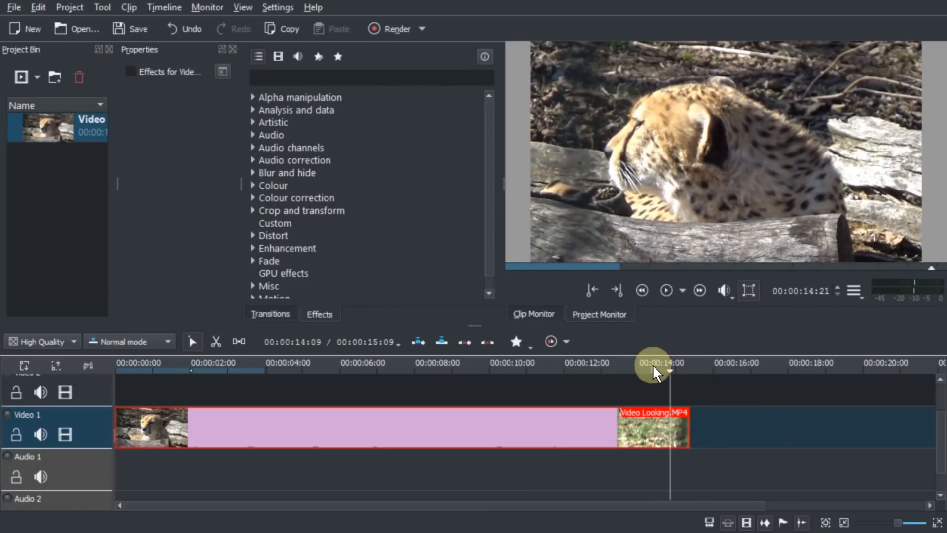
pyautogui.moveTo(681, 422); pyautogui.dragTo(652, 425)
# - Scrub and play the trimmed clip, checking the camera movement within its first five seconds for a suitable cut point
pyautogui.moveTo(647, 372); pyautogui.dragTo(606, 375)
pyautogui.press('space')
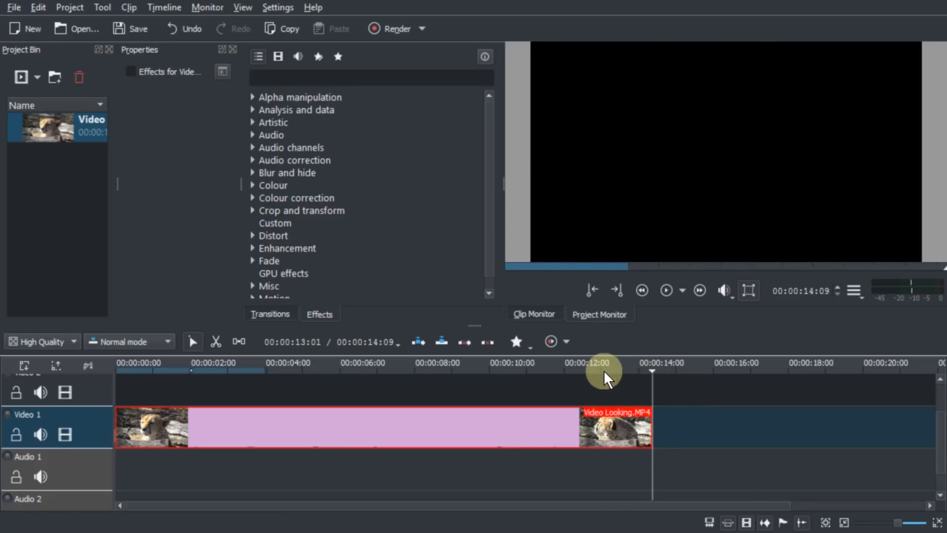
pyautogui.click(580, 374)
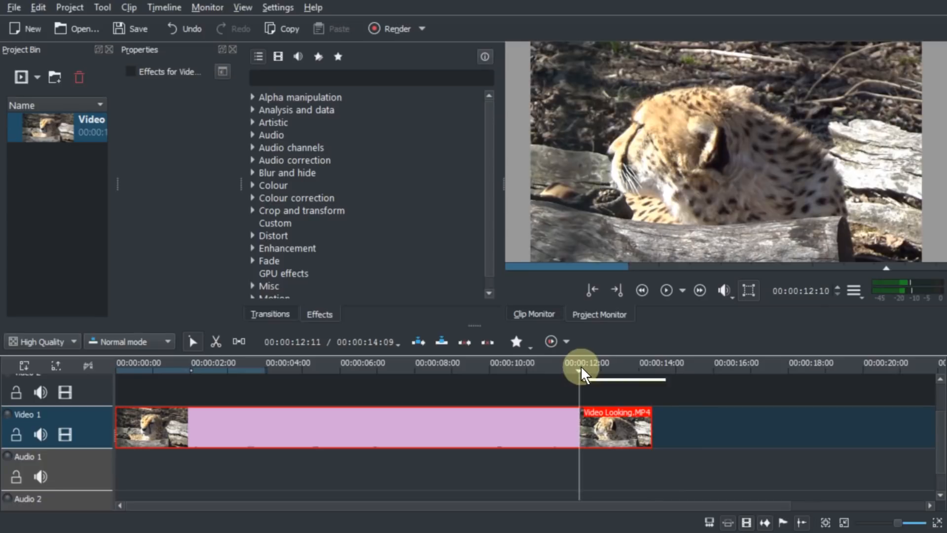
pyautogui.moveTo(582, 370); pyautogui.dragTo(169, 374)
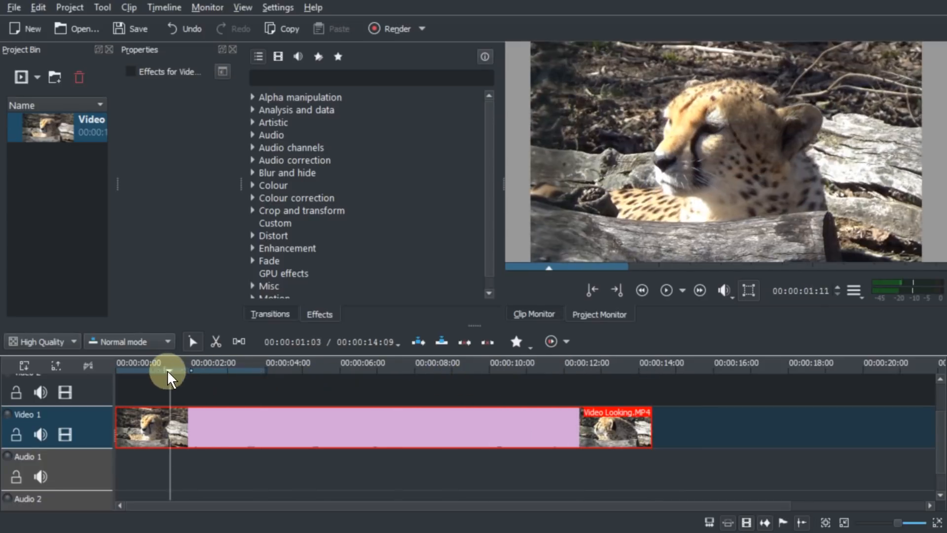
pyautogui.click(666, 292)
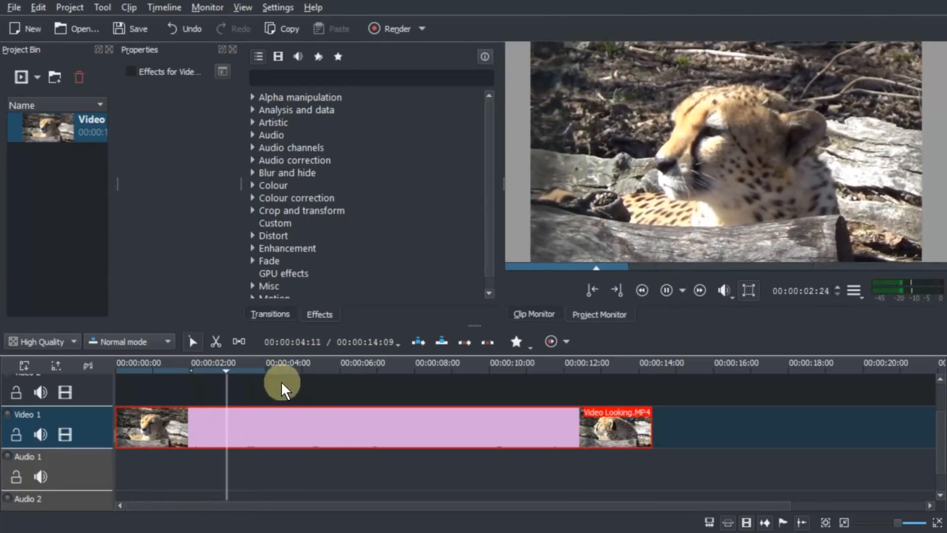
pyautogui.press('space')
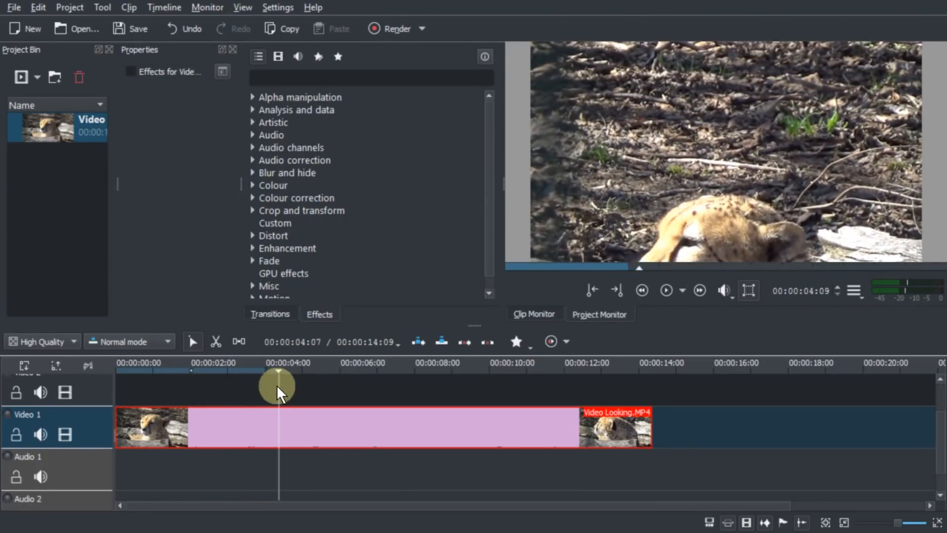
pyautogui.click(169, 388)
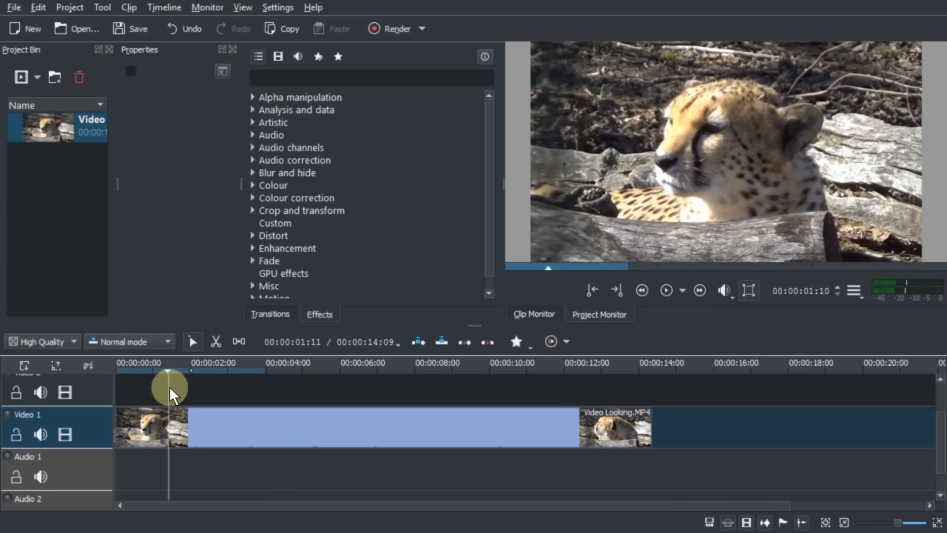
pyautogui.click(663, 297)
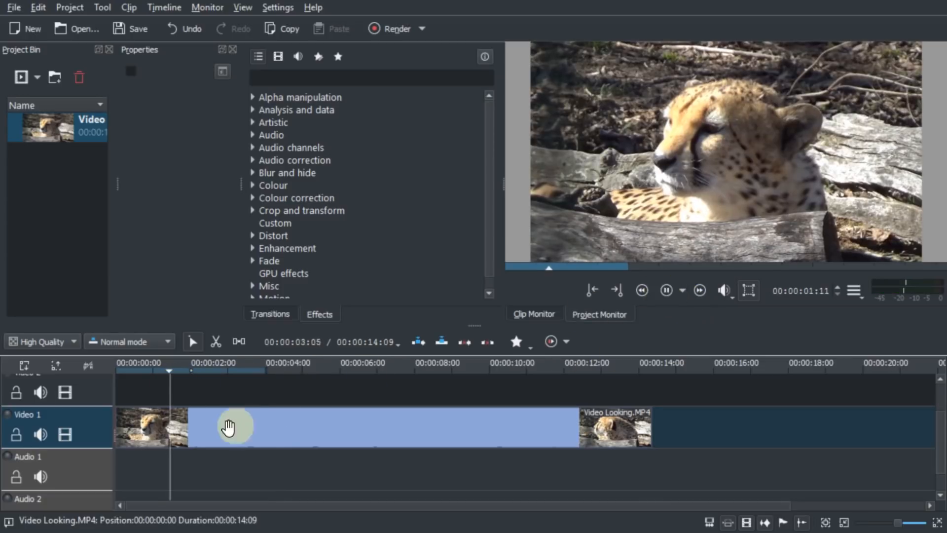
pyautogui.press('space')
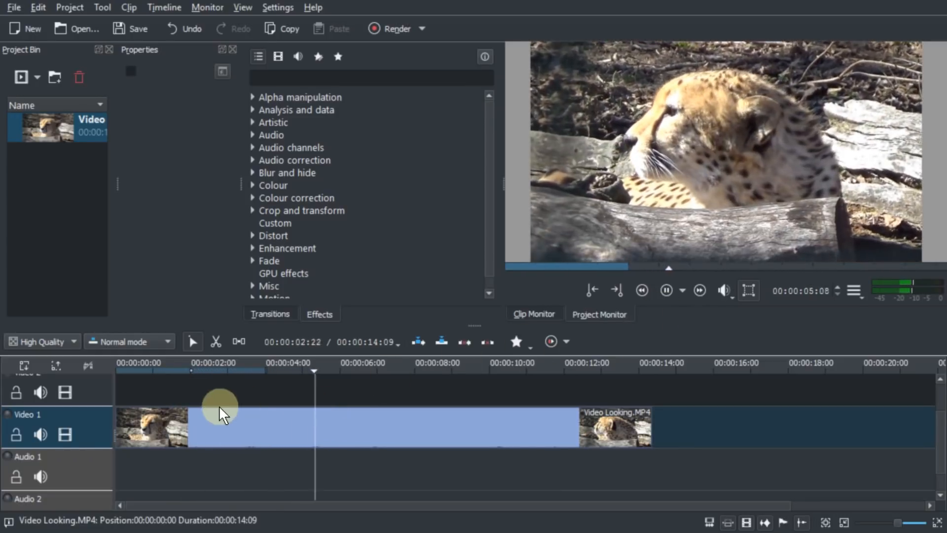
pyautogui.click(214, 388)
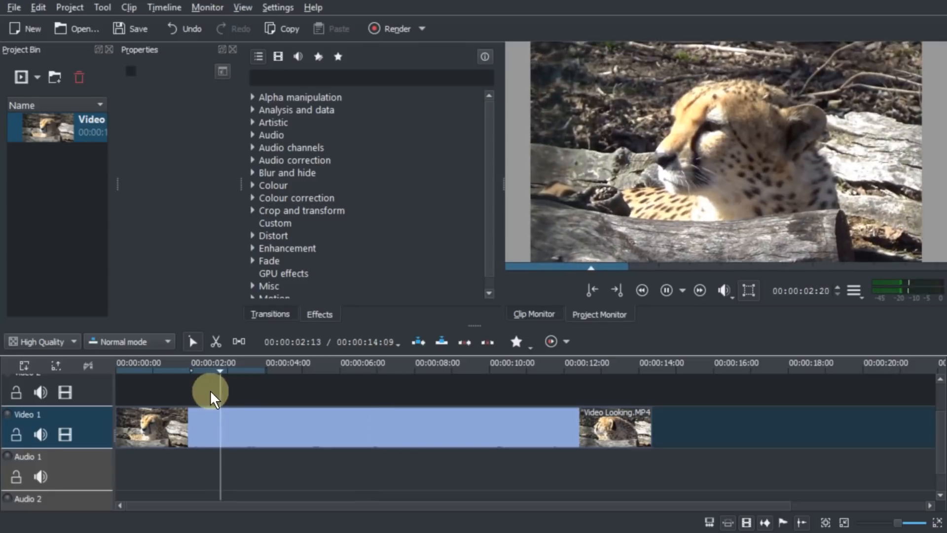
pyautogui.press('space')
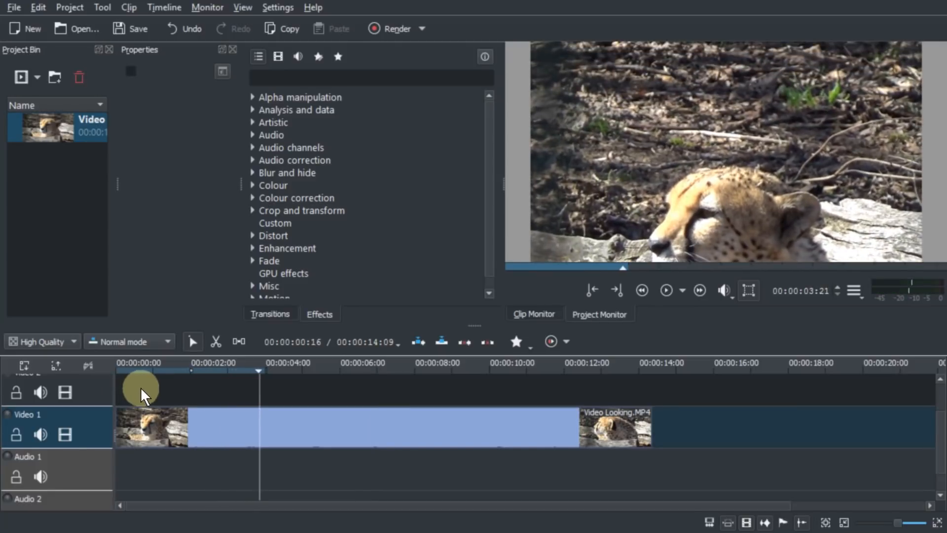
pyautogui.click(143, 393)
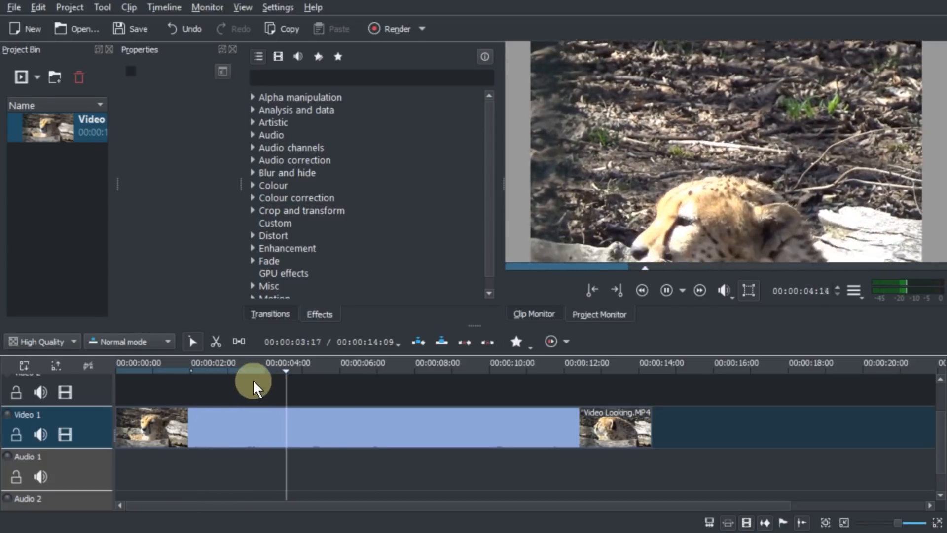
pyautogui.click(264, 390)
pyautogui.press('space')
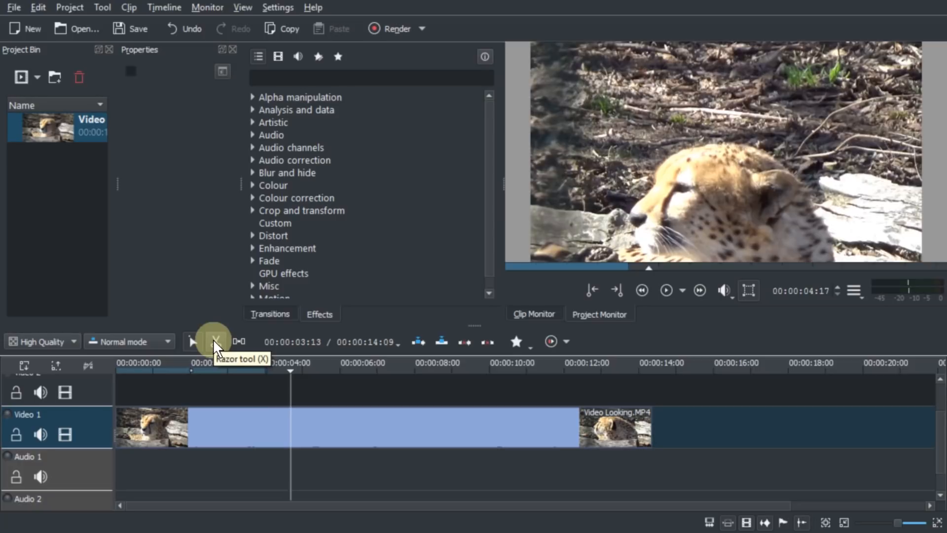
# - Cut the Video Looking.MP4 clip at about 00:00:04:02 with the Razor tool and delete the part before the cut
pyautogui.click(216, 345)
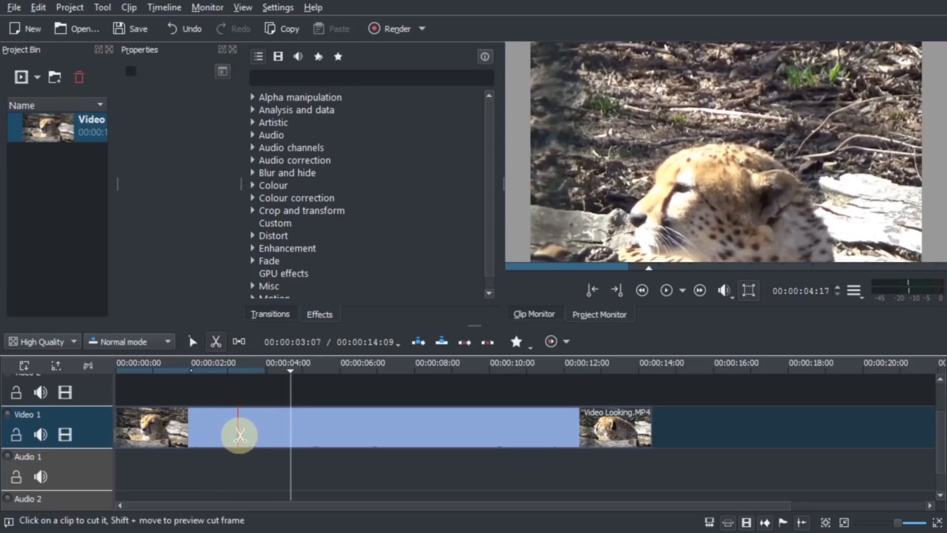
pyautogui.click(267, 435)
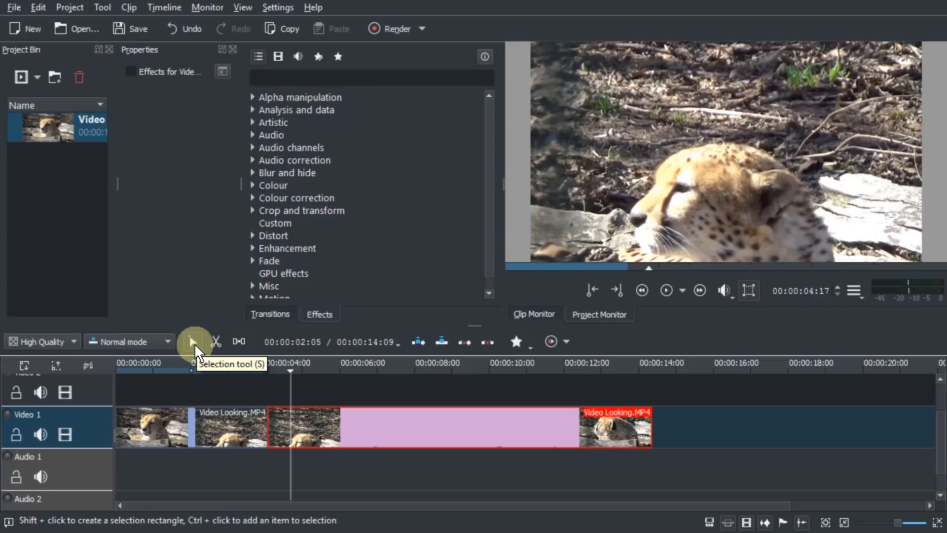
pyautogui.click(212, 437)
pyautogui.rightClick(219, 417)
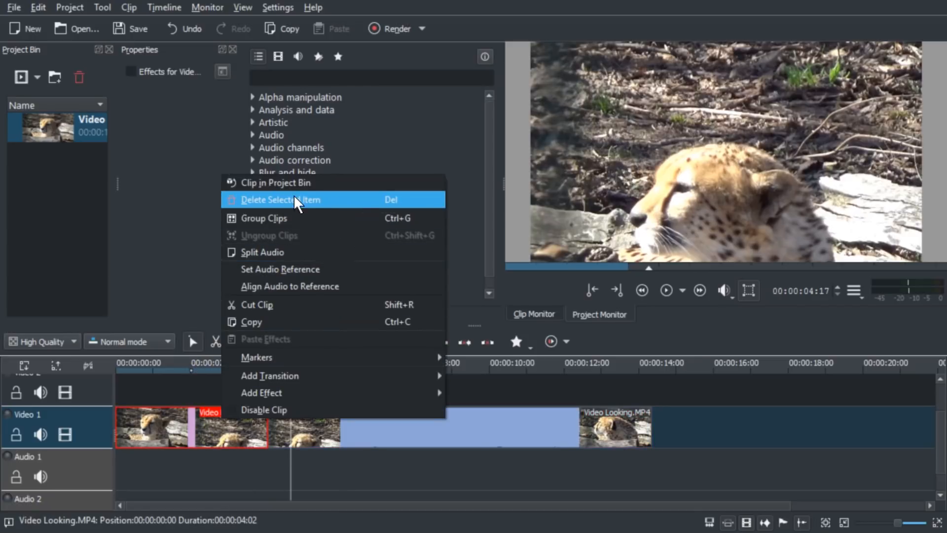
pyautogui.click(142, 461)
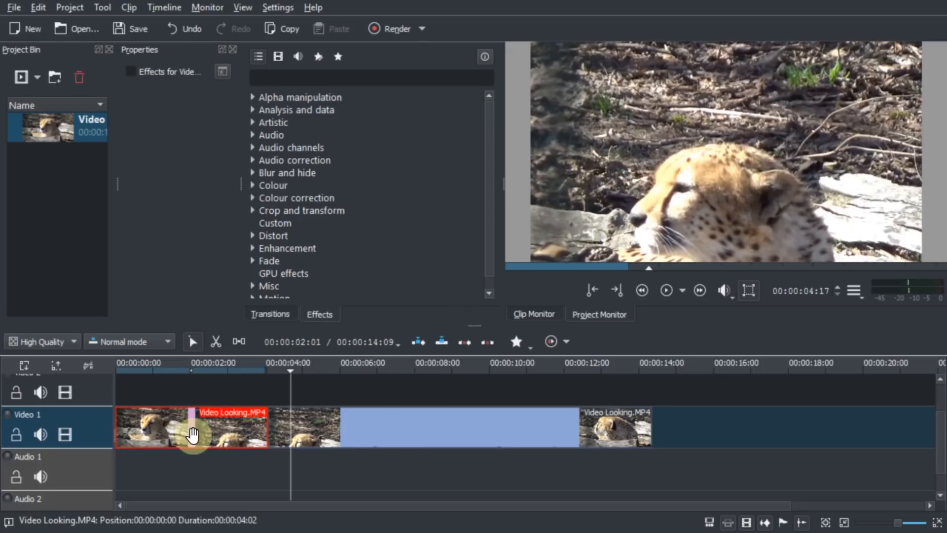
pyautogui.press('Delete')
# - Move the remaining Video Looking.MP4 clip to the very start of the Video 1 track
pyautogui.click(191, 439)
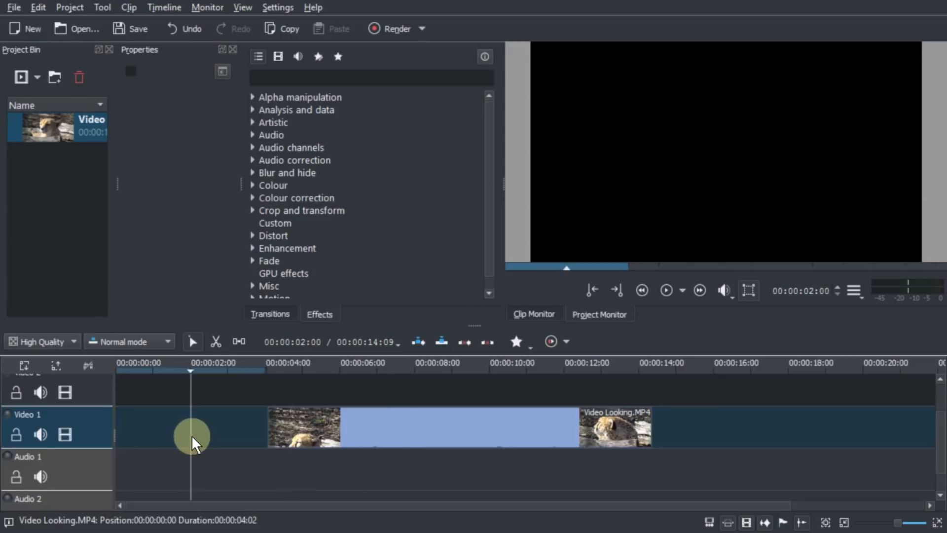
pyautogui.click(302, 428)
pyautogui.moveTo(393, 426); pyautogui.dragTo(247, 429)
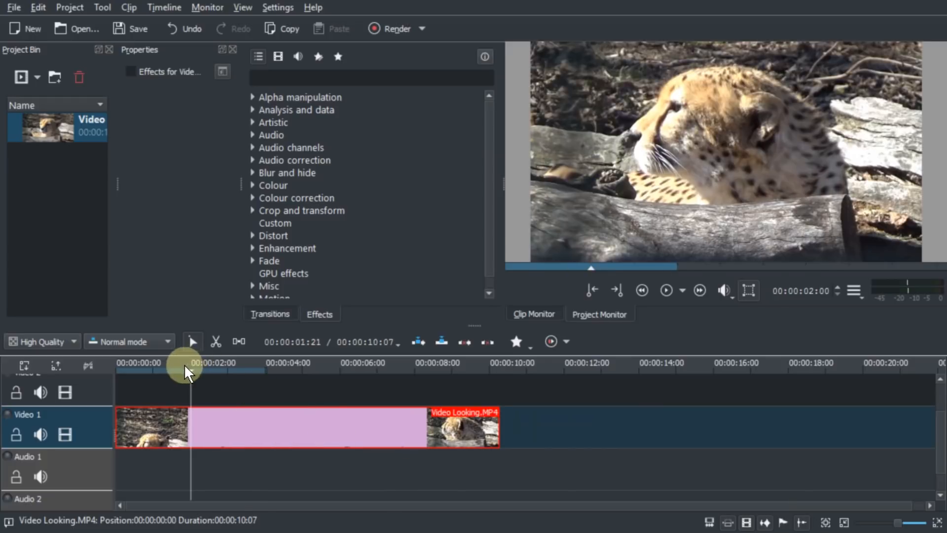
# - Trim the start of the Video Looking.MP4 clip to a duration of 00:00:09:12 and move it back to the timeline start
pyautogui.moveTo(187, 363)
pyautogui.mouseDown()
pyautogui.moveTo(95, 376)
pyautogui.moveTo(133, 365)
pyautogui.moveTo(172, 369)
pyautogui.mouseUp()
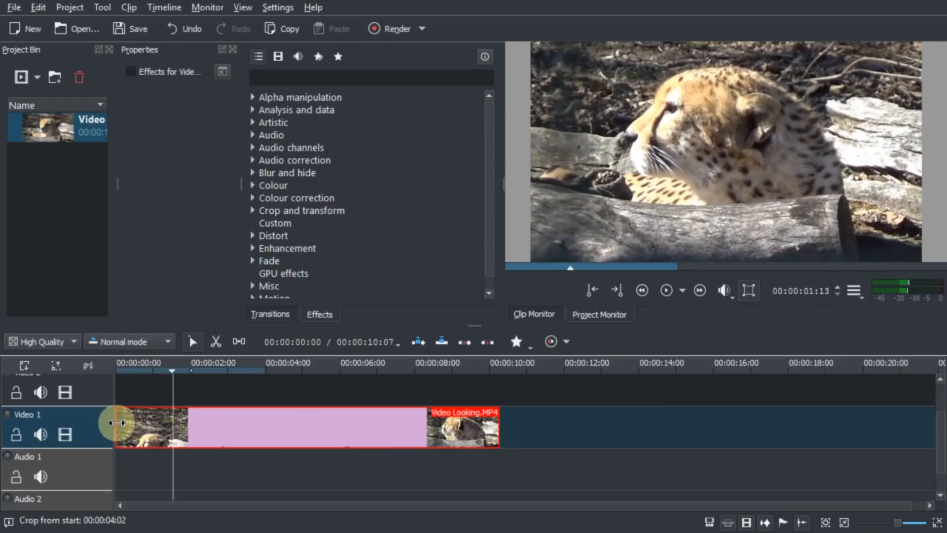
pyautogui.moveTo(118, 423); pyautogui.dragTo(140, 419)
pyautogui.moveTo(231, 419); pyautogui.dragTo(176, 423)
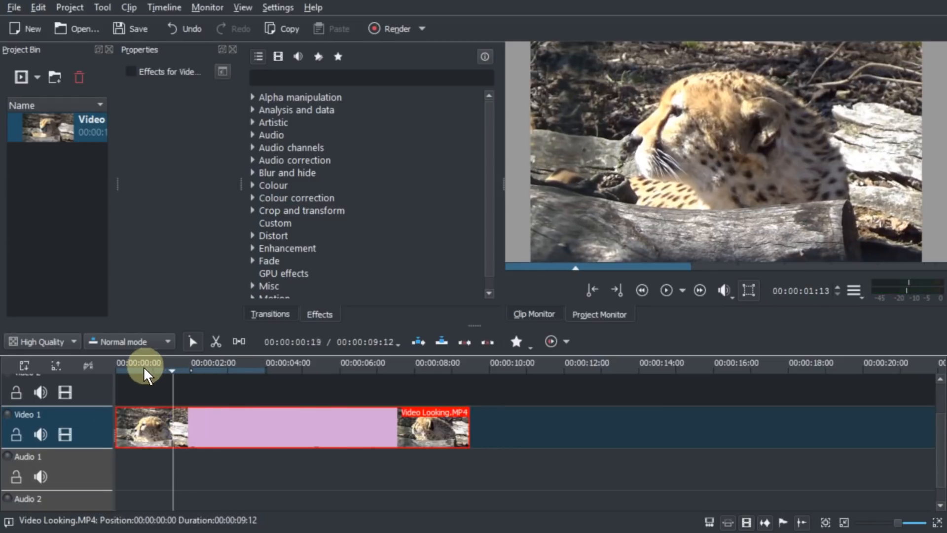
pyautogui.moveTo(131, 369); pyautogui.dragTo(111, 373)
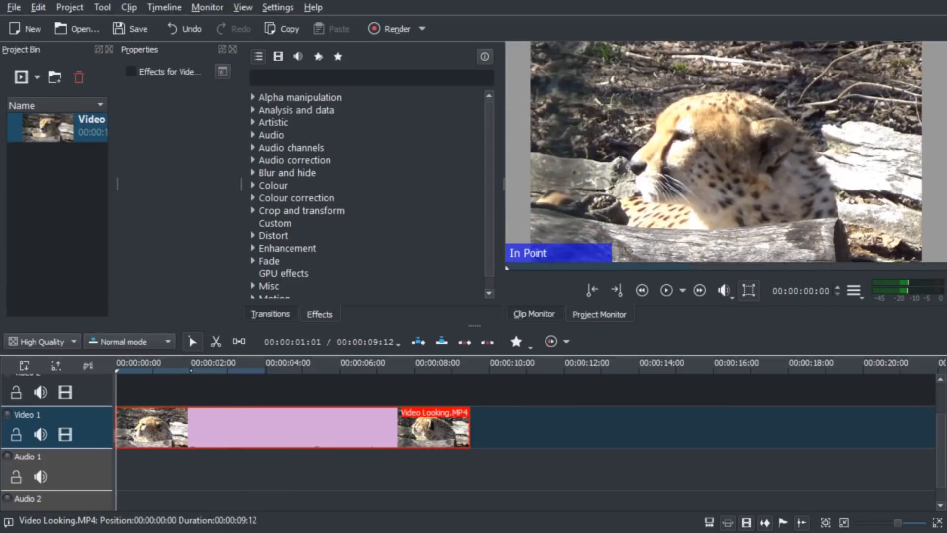
# - Import Music Folk.mp3 from the file folder into the project bin and place it at the start of the Audio 1 track
pyautogui.moveTo(0, 148); pyautogui.dragTo(628, 40)
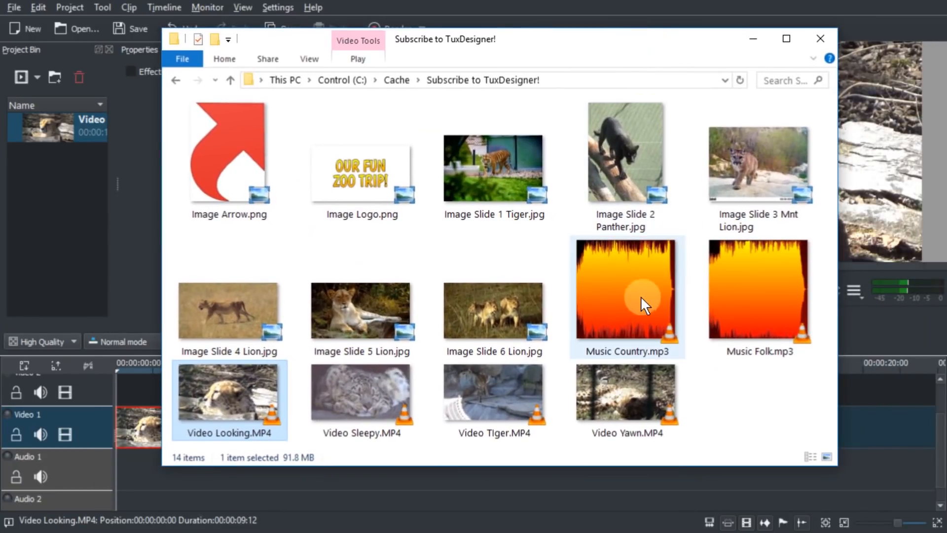
pyautogui.moveTo(771, 289); pyautogui.dragTo(67, 202)
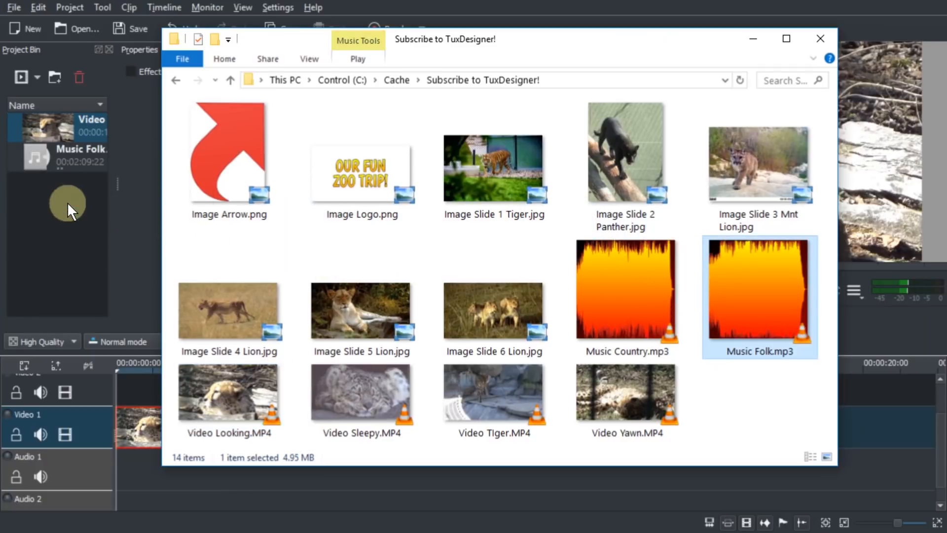
pyautogui.moveTo(625, 47); pyautogui.dragTo(0, 84)
pyautogui.moveTo(69, 159); pyautogui.dragTo(124, 484)
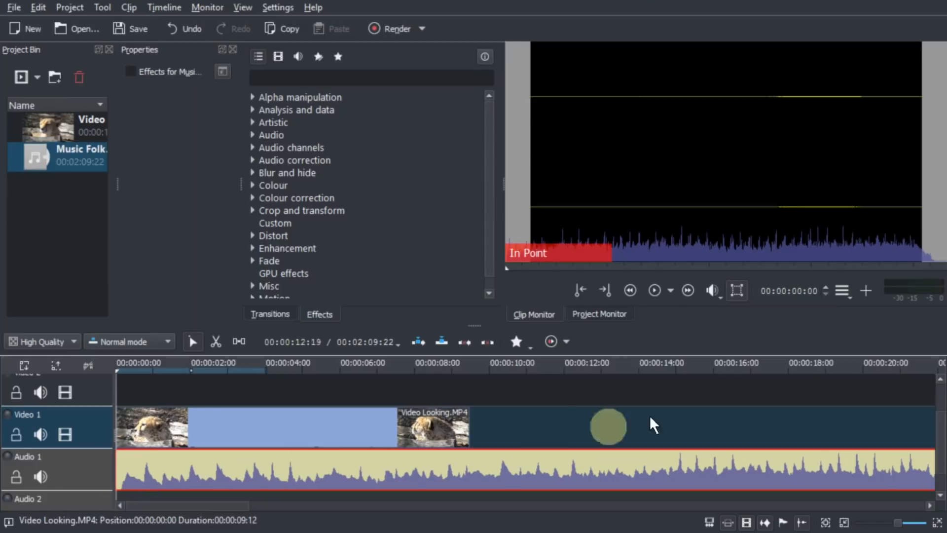
# - Move the Music Folk.mp3 clip from Audio 1 to the start of the Audio 2 track
pyautogui.moveTo(938, 422); pyautogui.dragTo(939, 433)
pyautogui.click(525, 456)
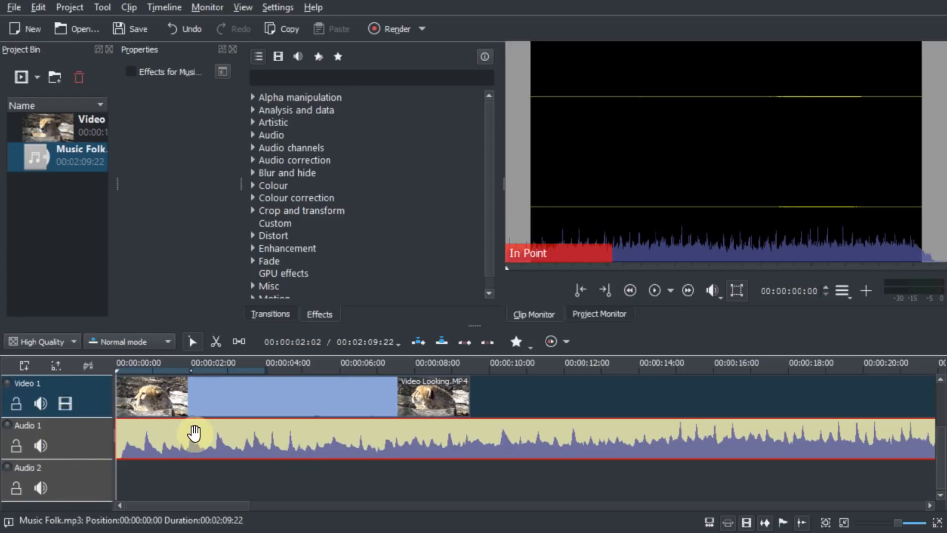
pyautogui.moveTo(192, 434); pyautogui.dragTo(173, 466)
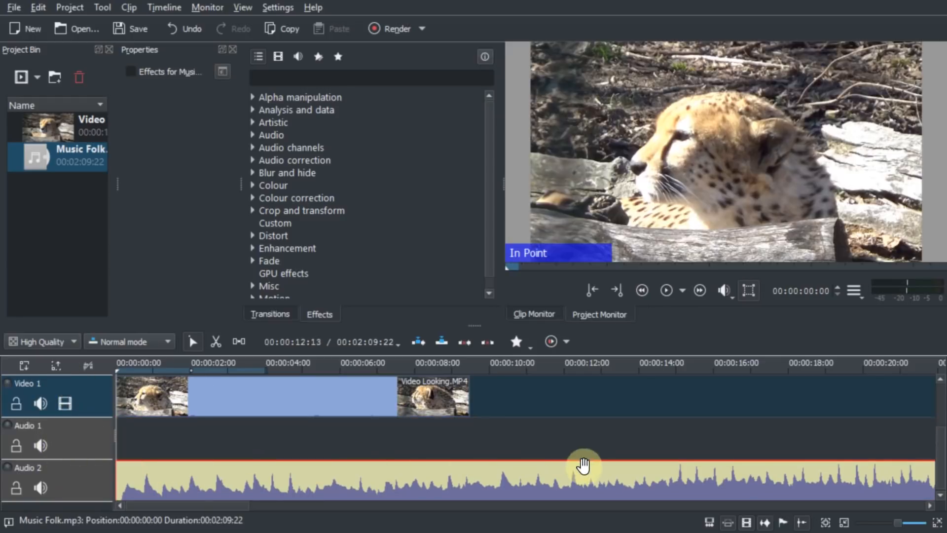
# - Cut off Music Folk.mp3 at 00:00:10:24 with the Razor tool and trim its end to match the video clip at 00:00:09:12
pyautogui.click(216, 342)
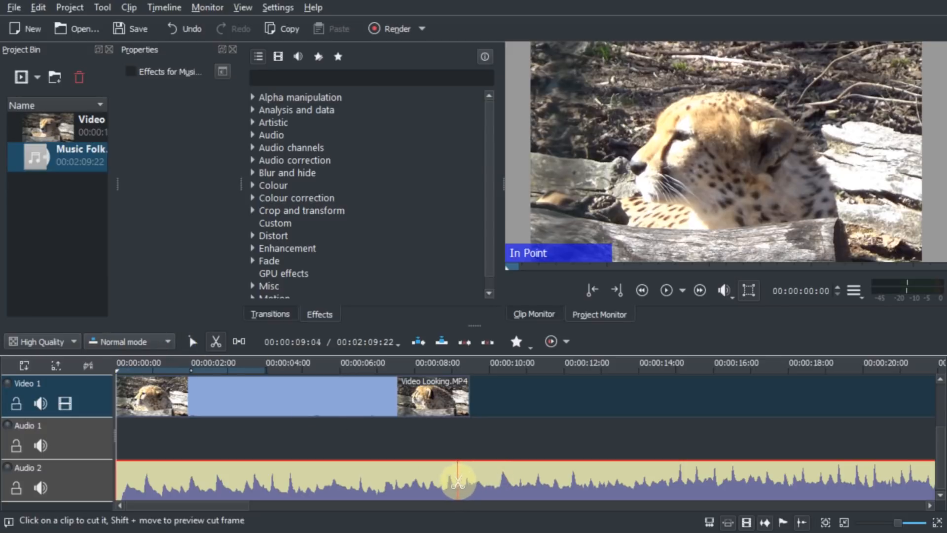
pyautogui.click(525, 481)
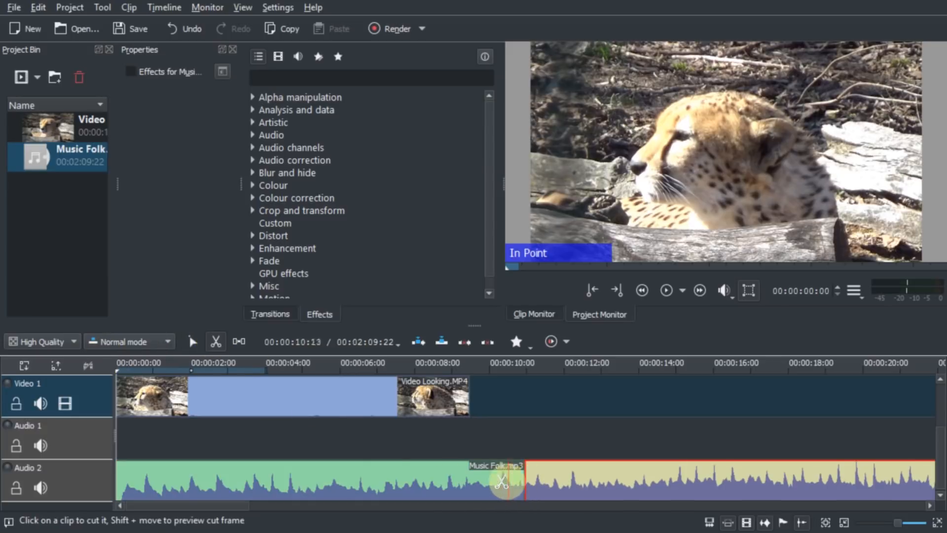
pyautogui.click(193, 342)
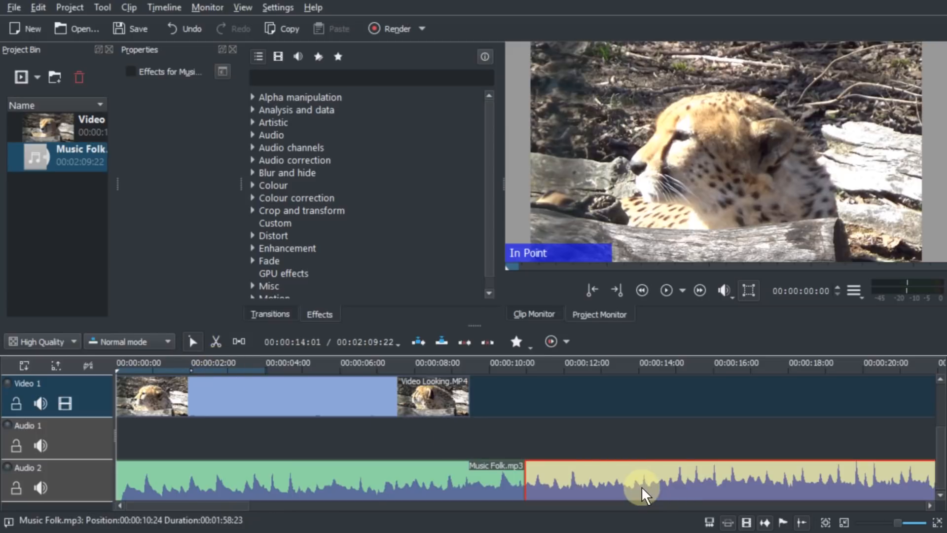
pyautogui.rightClick(633, 450)
pyautogui.rightClick(602, 480)
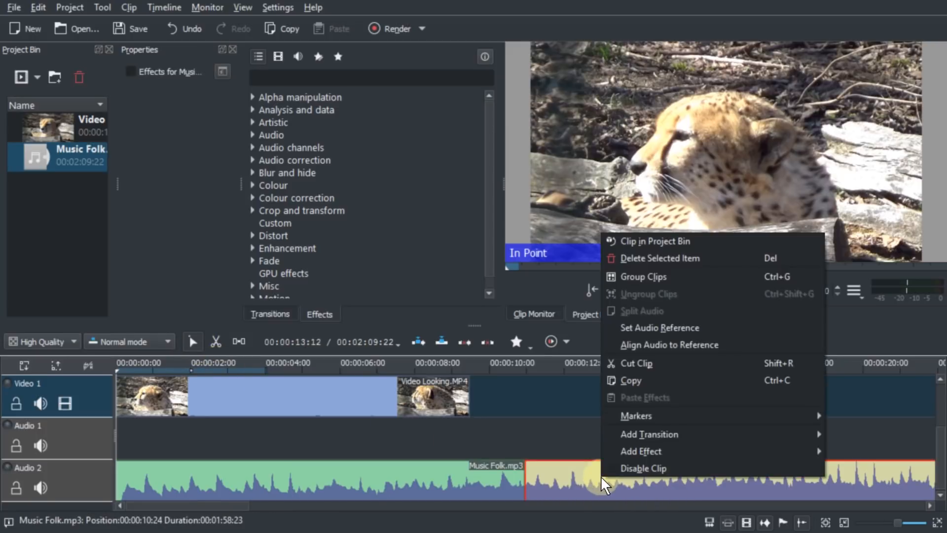
pyautogui.click(646, 258)
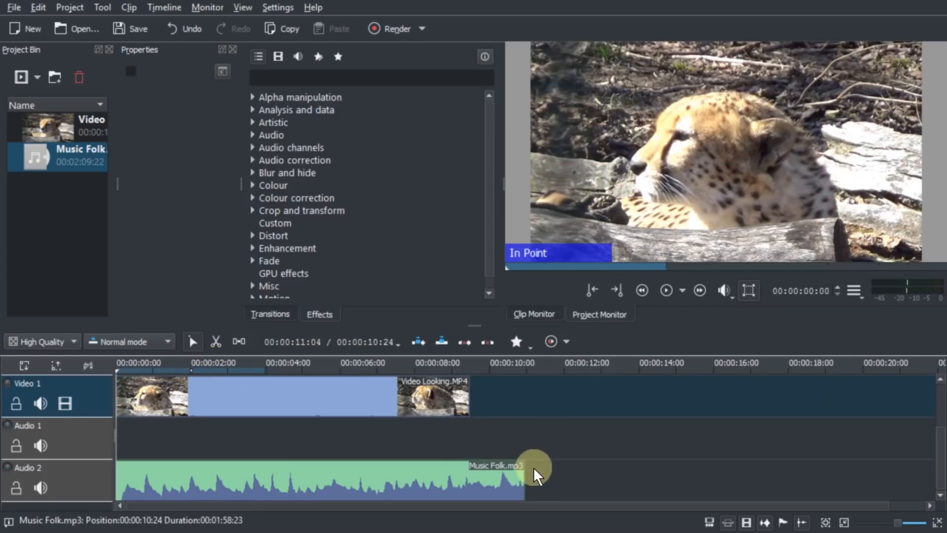
pyautogui.moveTo(524, 477); pyautogui.dragTo(469, 482)
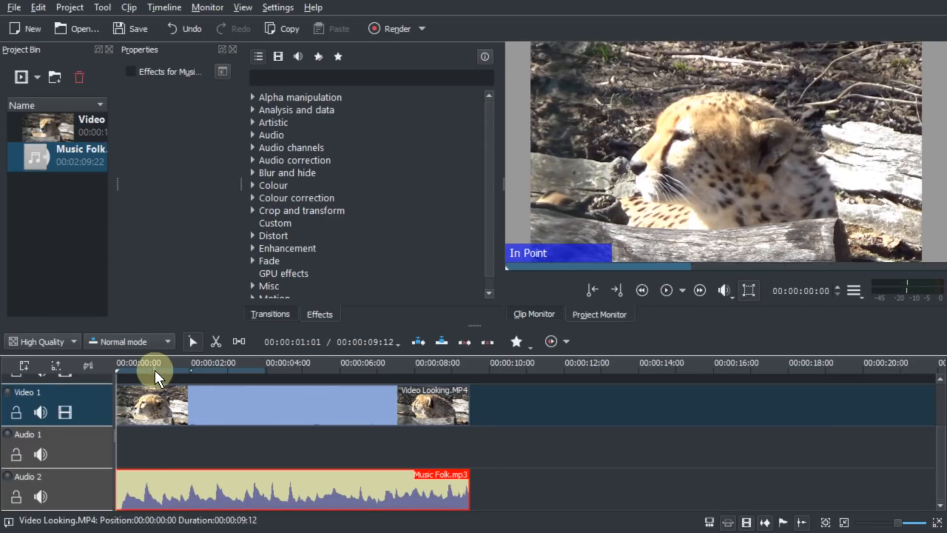
# - Play the project from the start to check how loud the music is against the video clip
pyautogui.moveTo(155, 371); pyautogui.dragTo(106, 373)
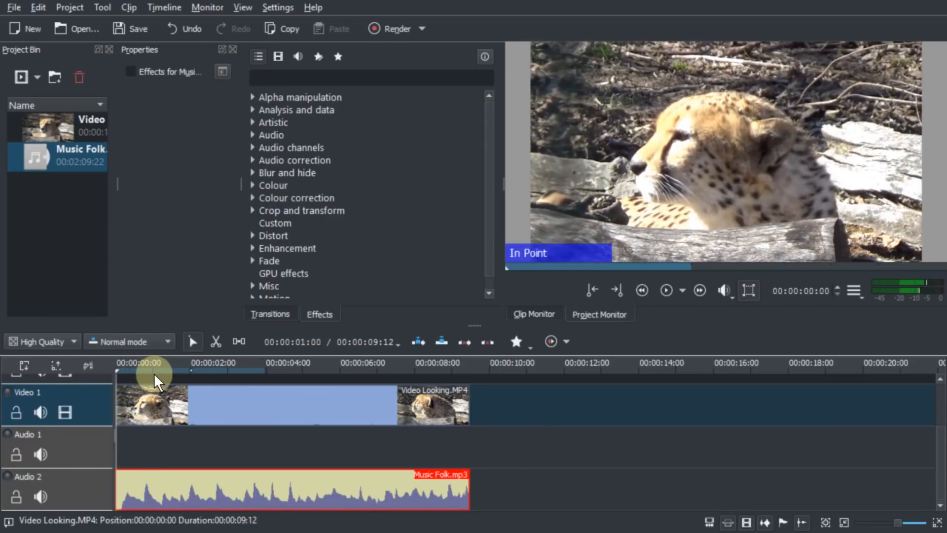
pyautogui.press('space')
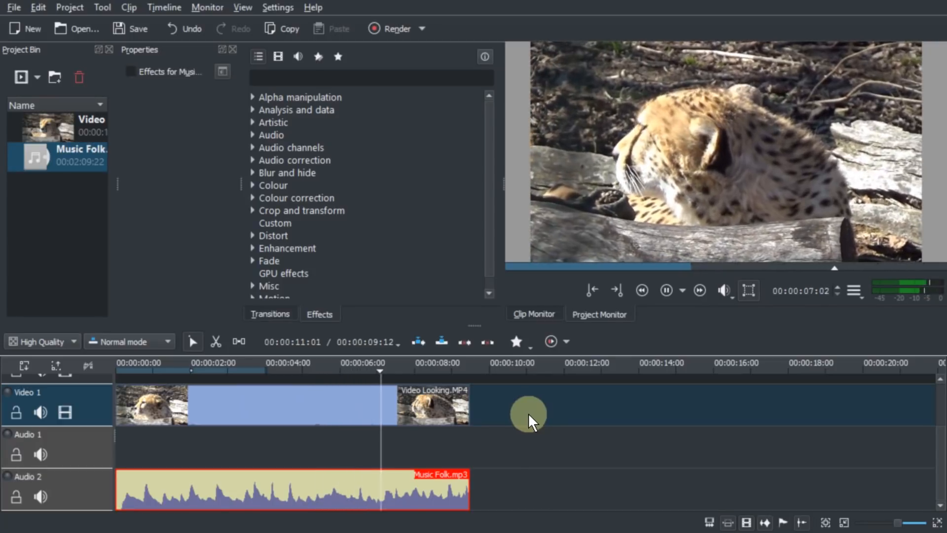
pyautogui.press('space')
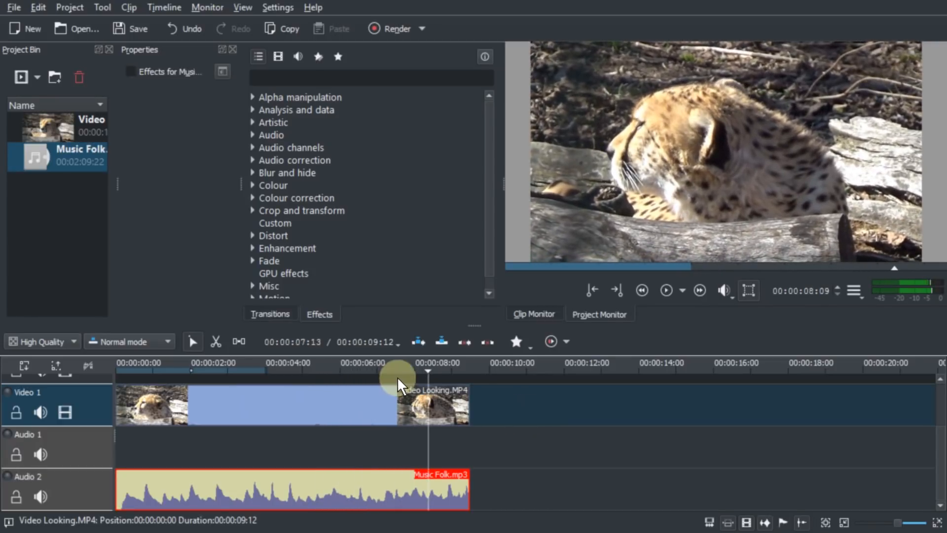
pyautogui.moveTo(397, 373); pyautogui.dragTo(247, 378)
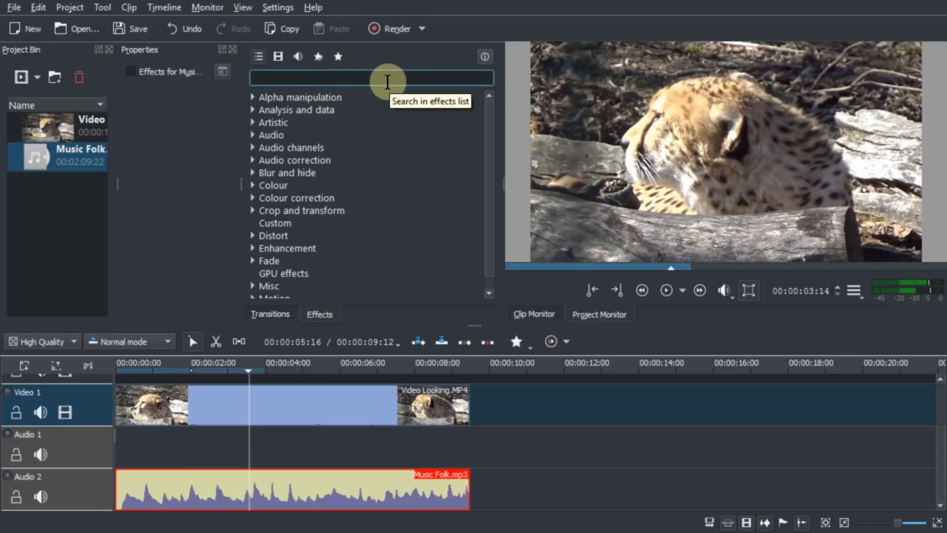
# - Find the Gain audio correction effect, apply it to Music Folk.mp3 on Audio 2 and widen the properties area to show its value
pyautogui.write('gain')
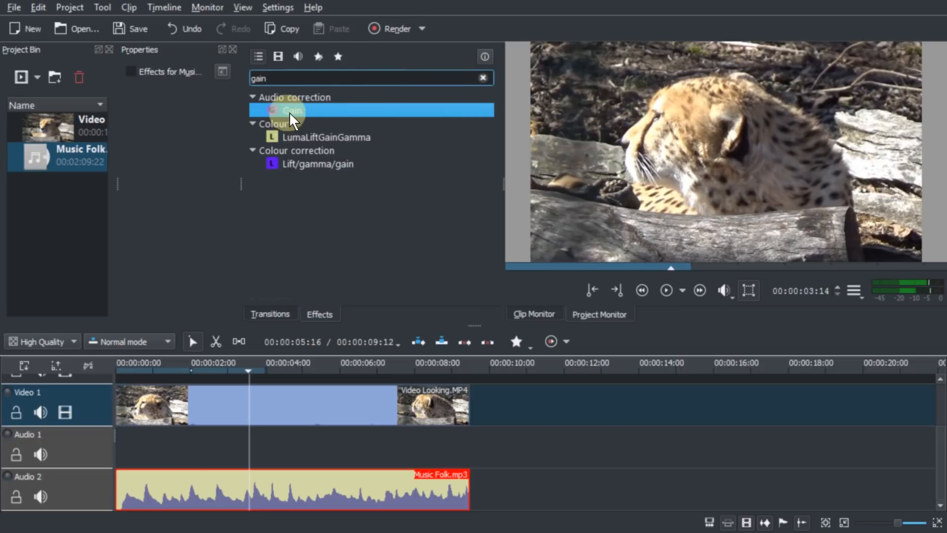
pyautogui.moveTo(289, 111); pyautogui.dragTo(310, 110)
pyautogui.doubleClick(313, 75)
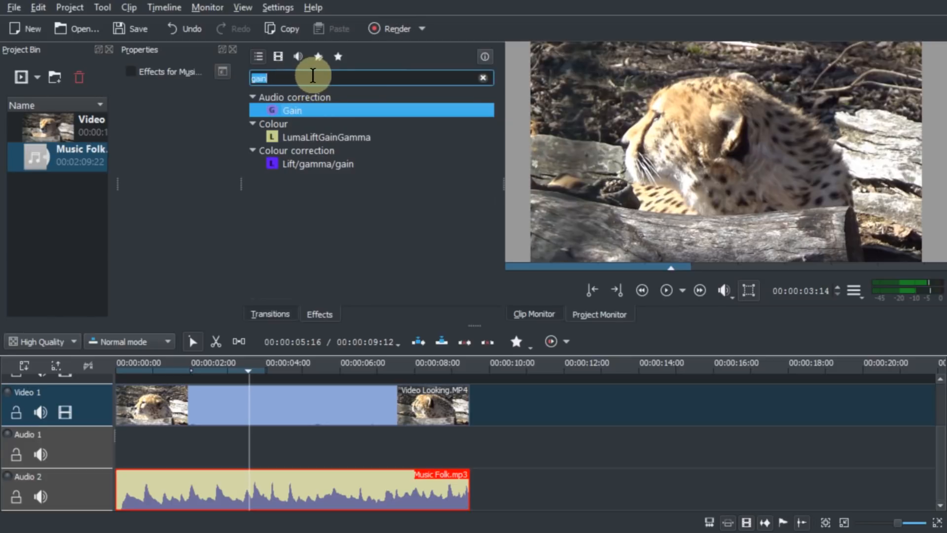
pyautogui.write('volum')
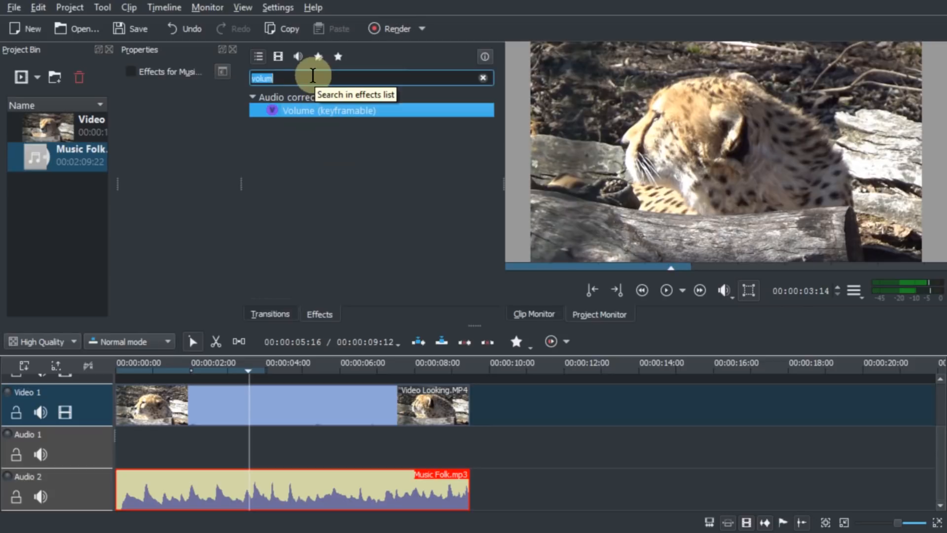
pyautogui.write('gain')
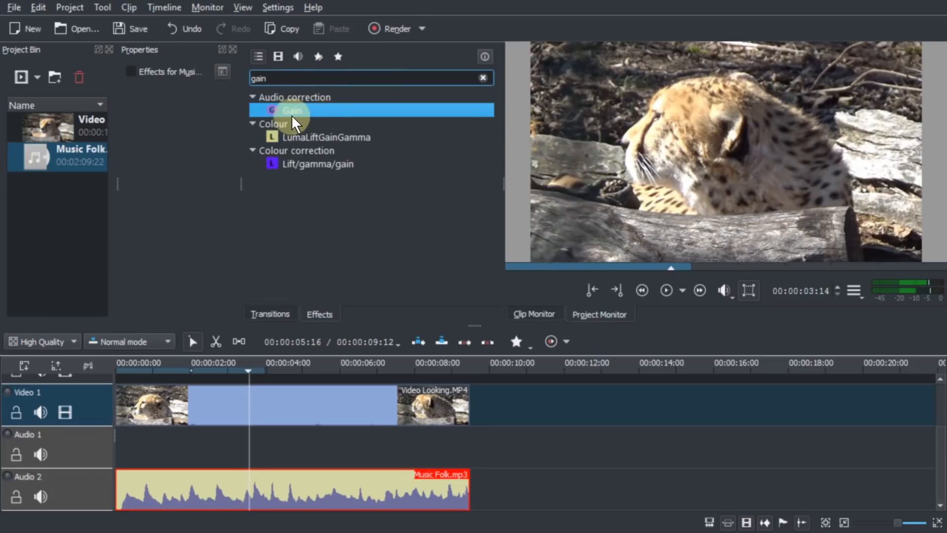
pyautogui.moveTo(291, 114); pyautogui.dragTo(255, 498)
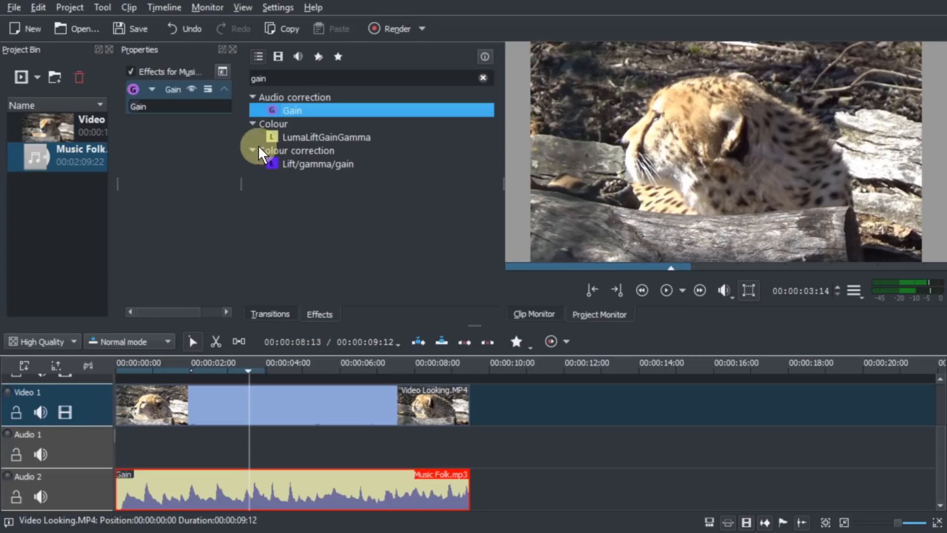
pyautogui.moveTo(240, 157); pyautogui.dragTo(323, 169)
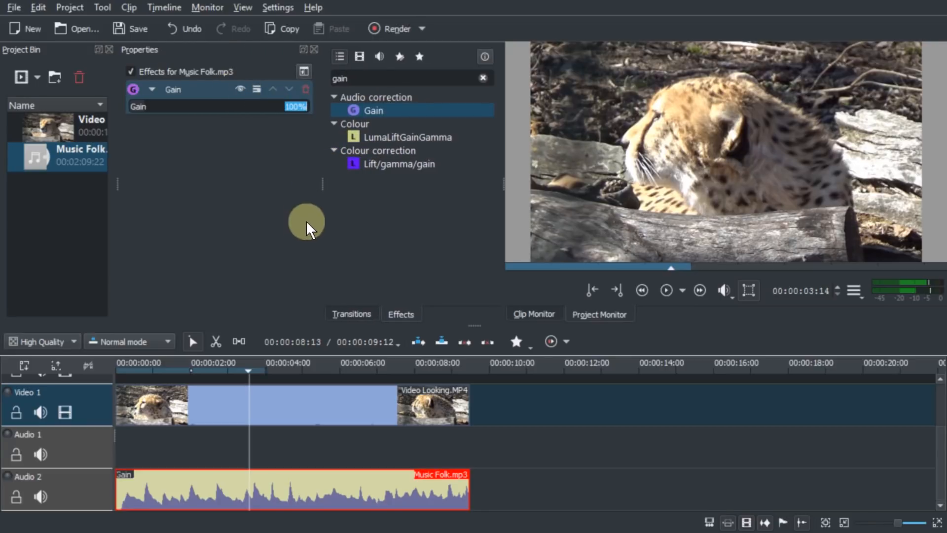
# - Set the music's gain to 10% and play the project from the start to check the volume
pyautogui.write('10')
pyautogui.press('Home')
pyautogui.press('space')
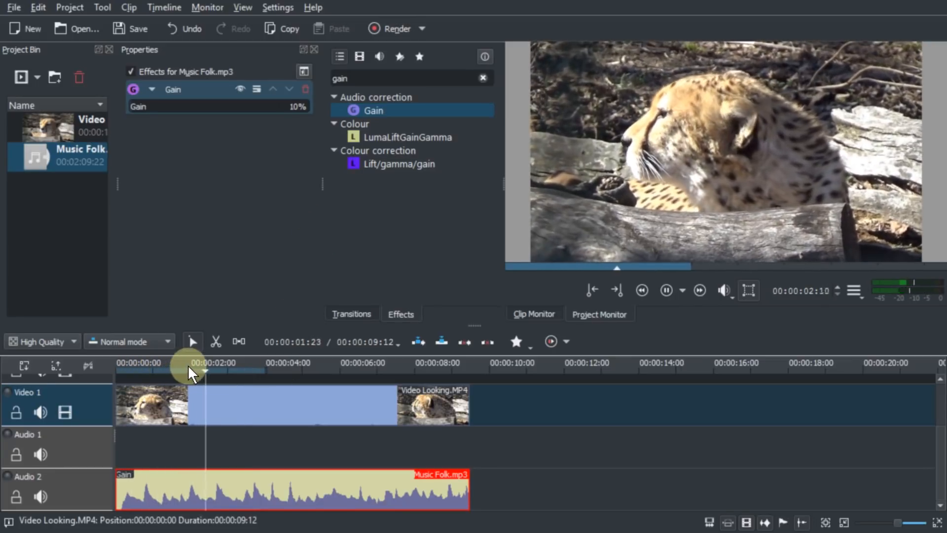
pyautogui.press('space')
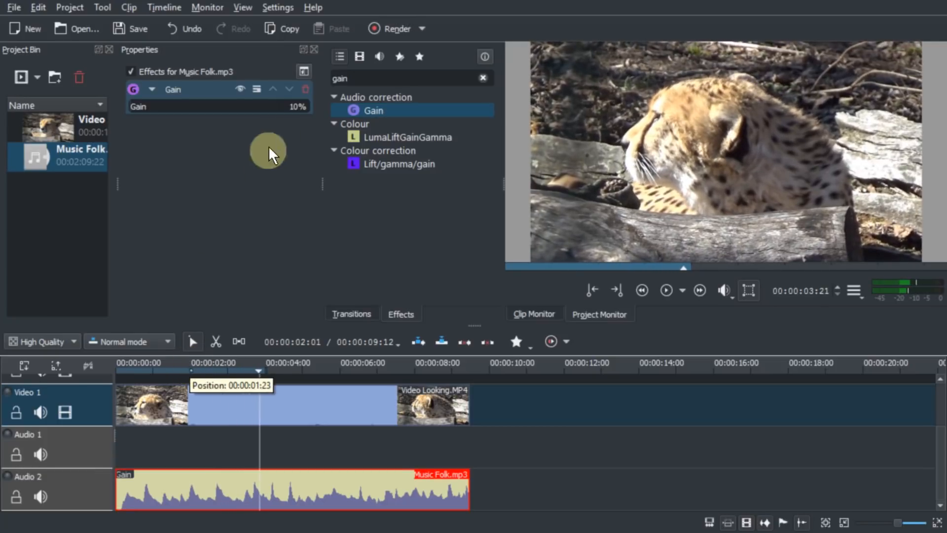
# - Set the gain of Music Folk.mp3 to 25% and place the playhead at 00:00:00:18
pyautogui.click(298, 107)
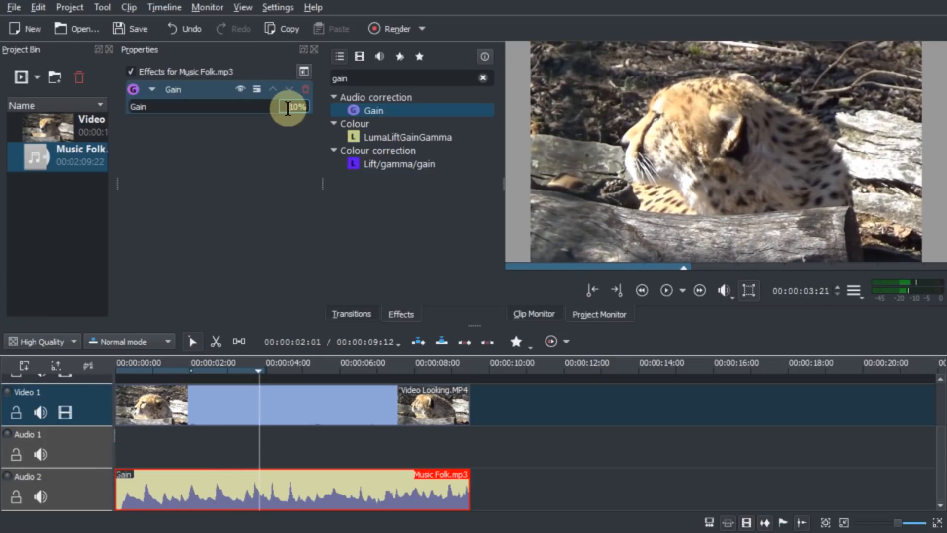
pyautogui.moveTo(290, 111); pyautogui.dragTo(351, 112)
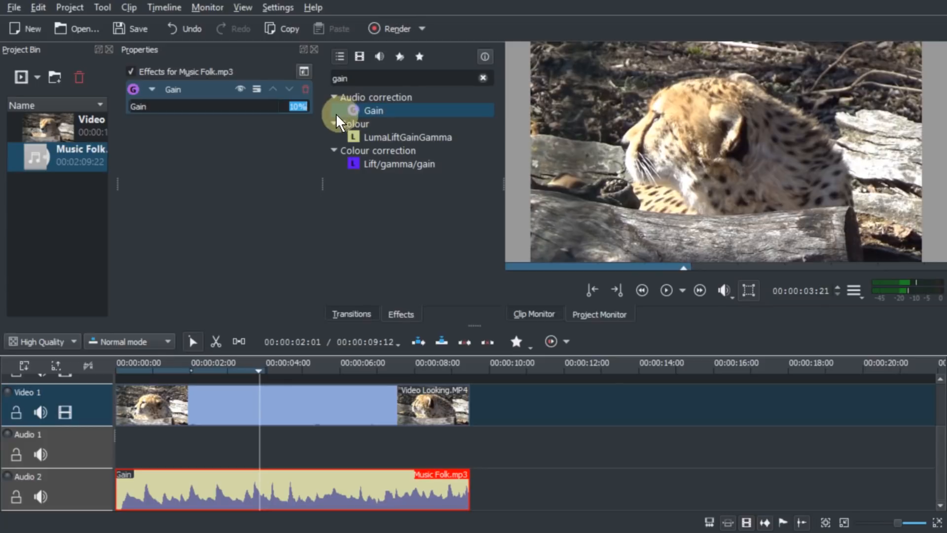
pyautogui.write('25')
pyautogui.click(143, 368)
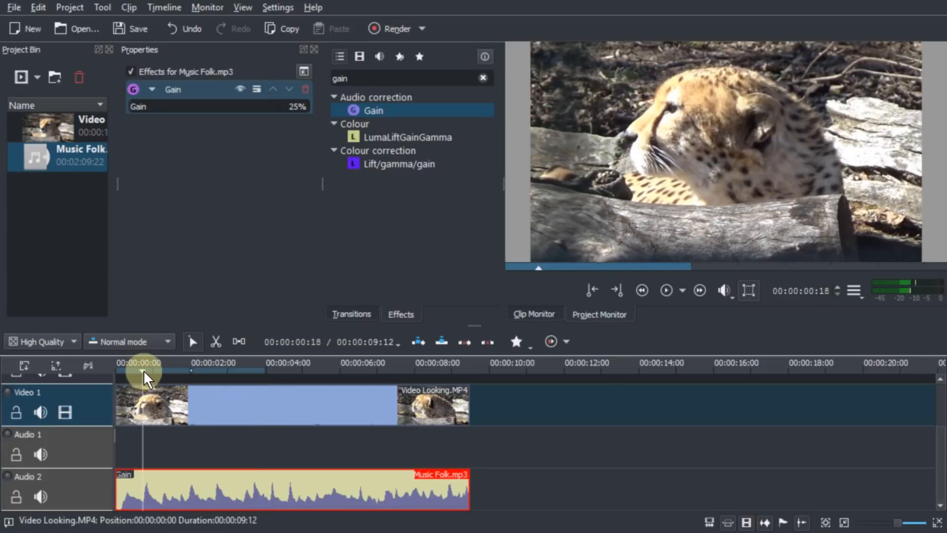
# - Play the project from near the start twice to check the balance between the music and the cheetah clip
pyautogui.press('space')
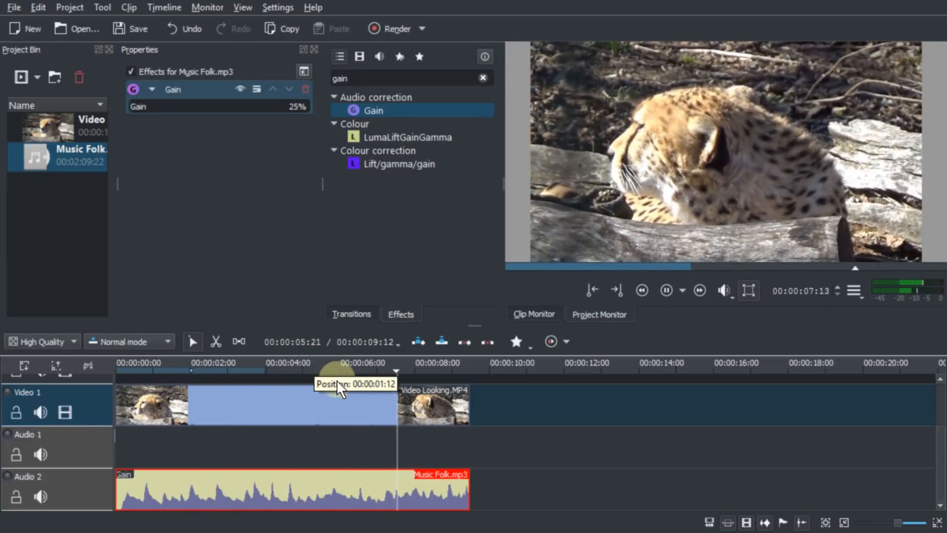
pyautogui.press('space')
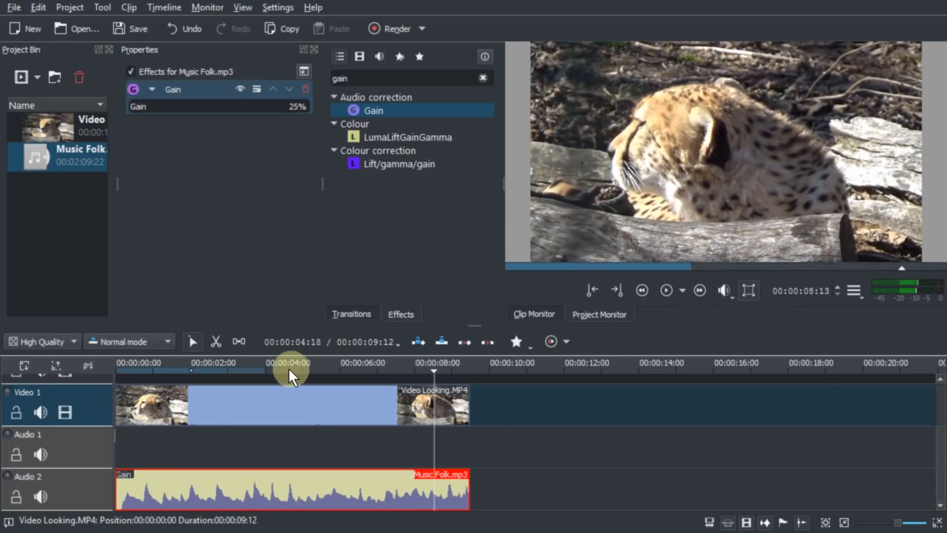
pyautogui.moveTo(288, 368); pyautogui.dragTo(143, 368)
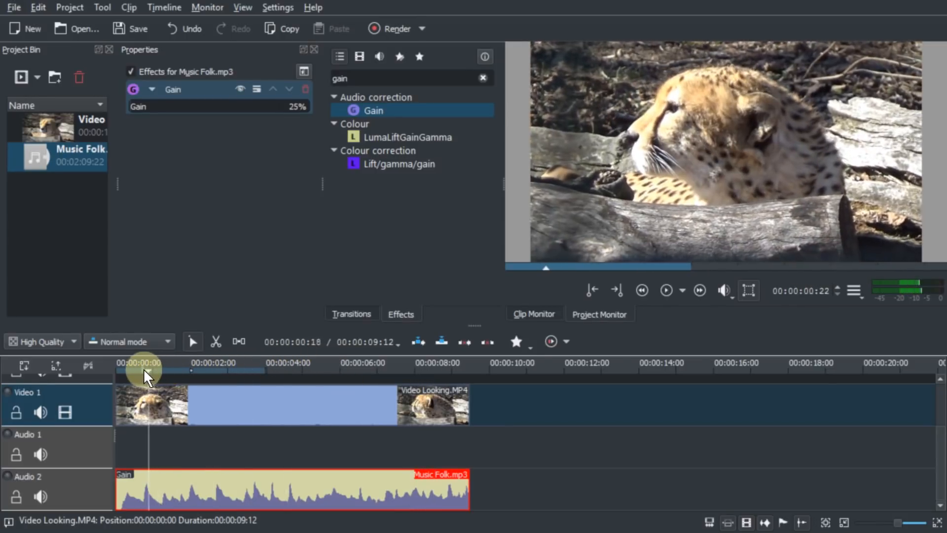
pyautogui.press('space')
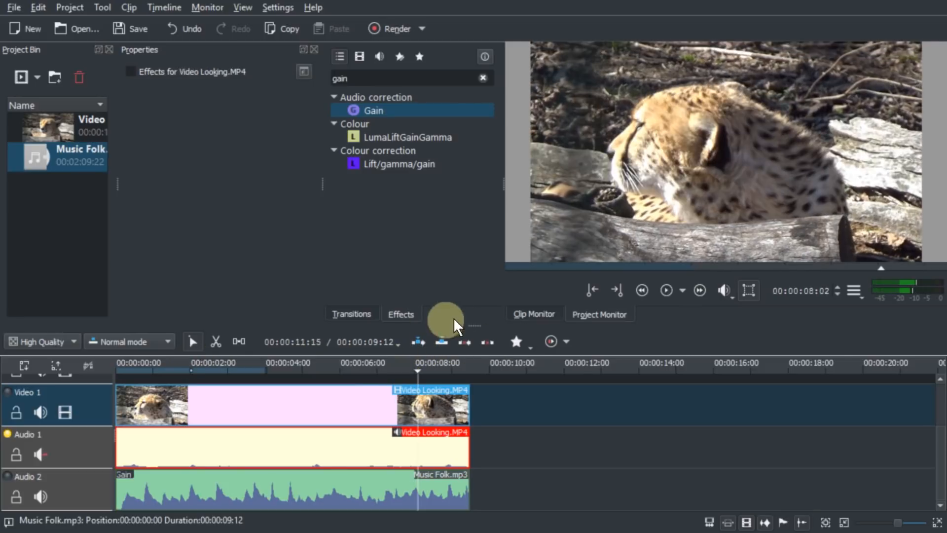
# - Enlarge the timeline area to show Video 2 and add Image Logo.png from the file folder to the project bin
pyautogui.moveTo(472, 325); pyautogui.dragTo(480, 293)
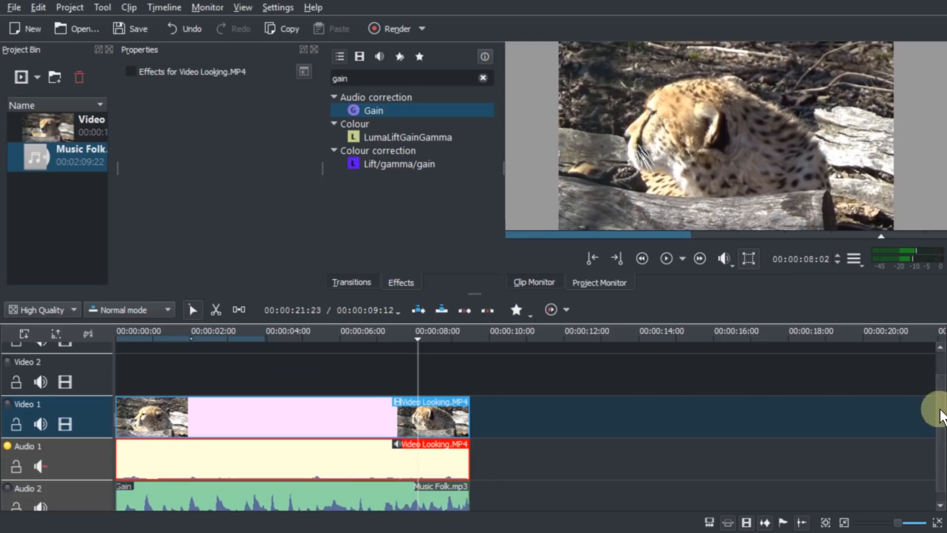
pyautogui.moveTo(942, 407); pyautogui.dragTo(943, 415)
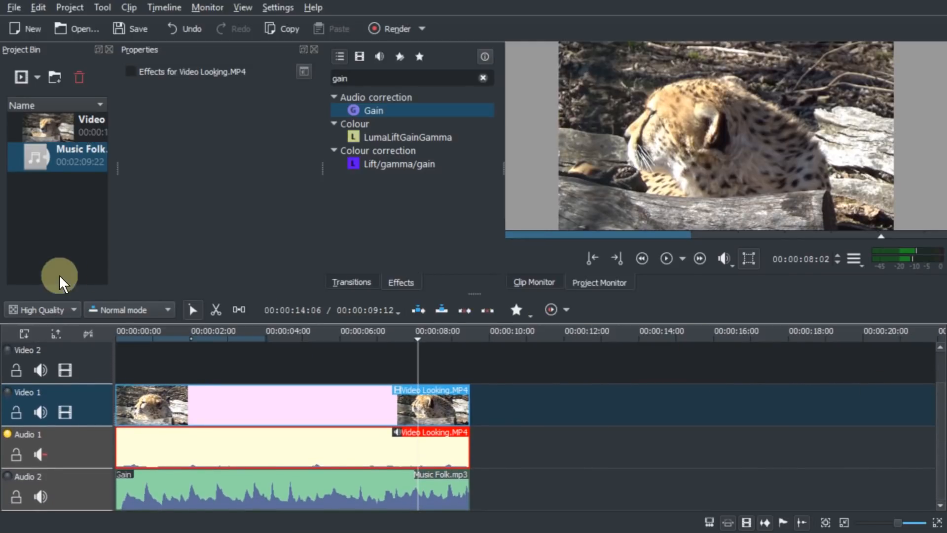
pyautogui.moveTo(0, 237); pyautogui.dragTo(674, 56)
pyautogui.click(334, 229)
pyautogui.click(459, 194)
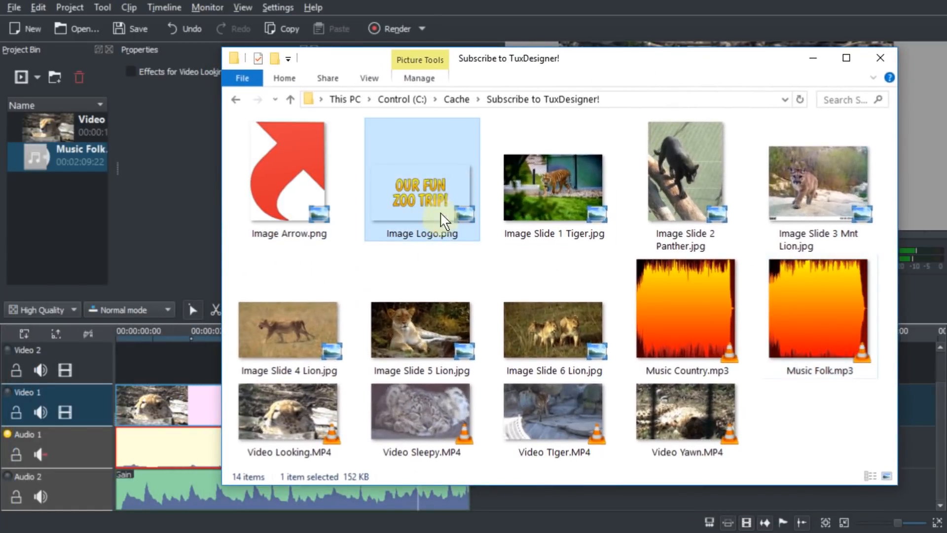
pyautogui.moveTo(440, 212); pyautogui.dragTo(48, 210)
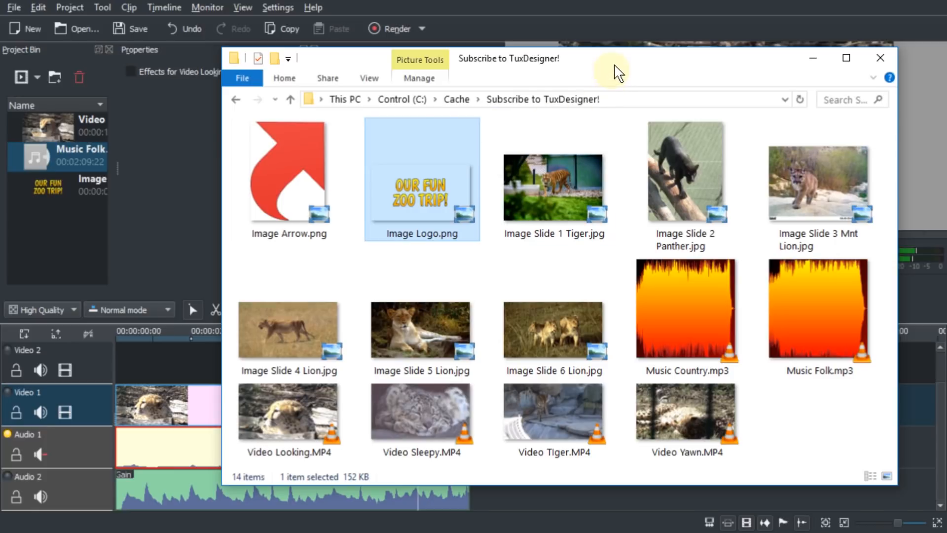
pyautogui.moveTo(617, 71); pyautogui.dragTo(0, 74)
pyautogui.click(64, 227)
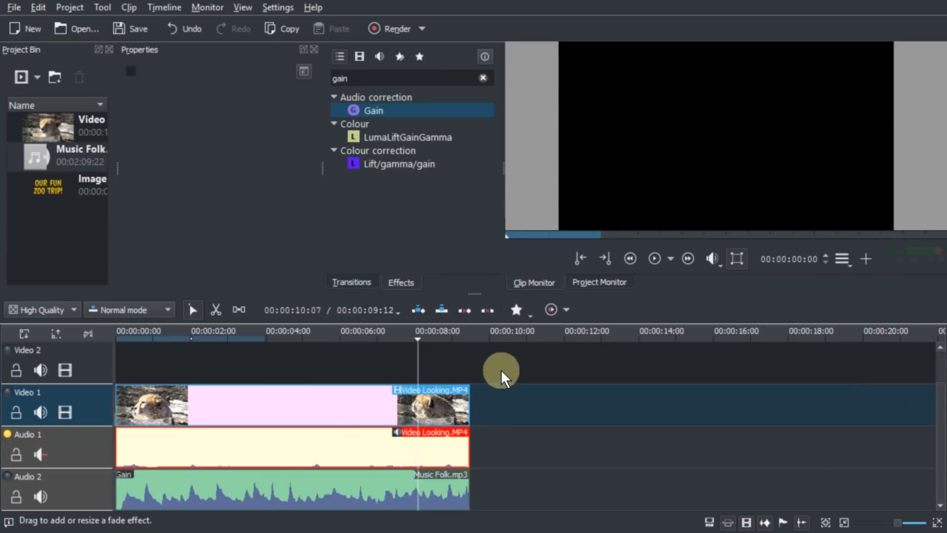
# - Shift all timeline clips together about 7.5 seconds along and place Image Logo.png at the start of Video 1
pyautogui.moveTo(501, 369); pyautogui.dragTo(231, 500)
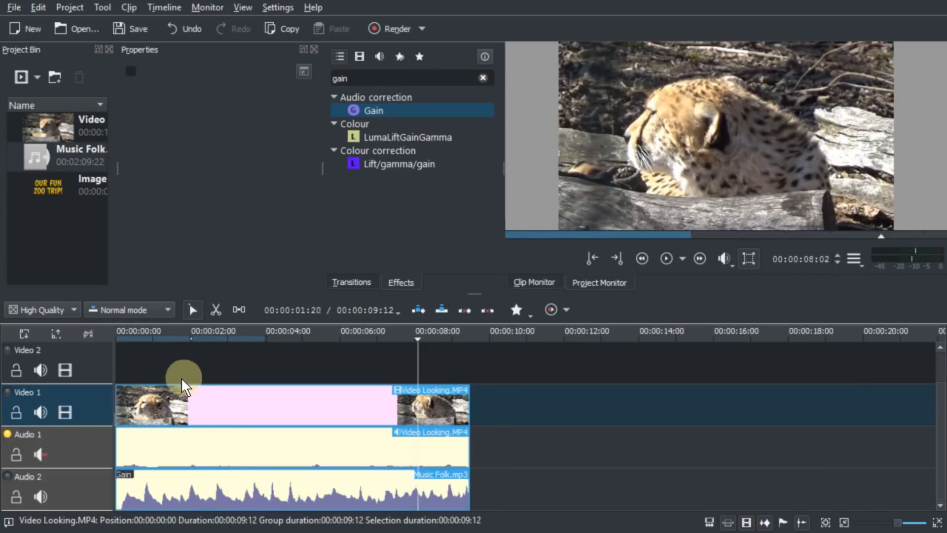
pyautogui.moveTo(184, 384); pyautogui.dragTo(463, 390)
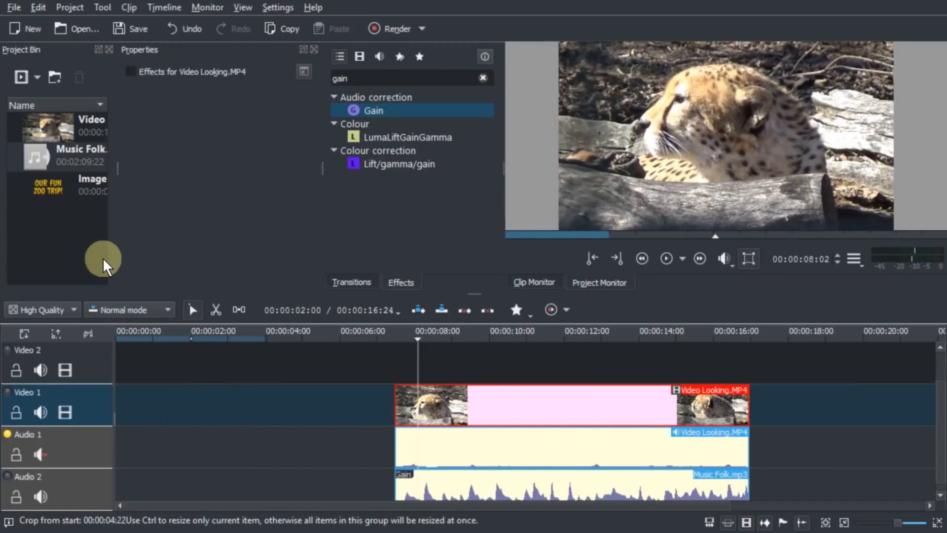
pyautogui.moveTo(46, 186); pyautogui.dragTo(169, 398)
pyautogui.click(302, 335)
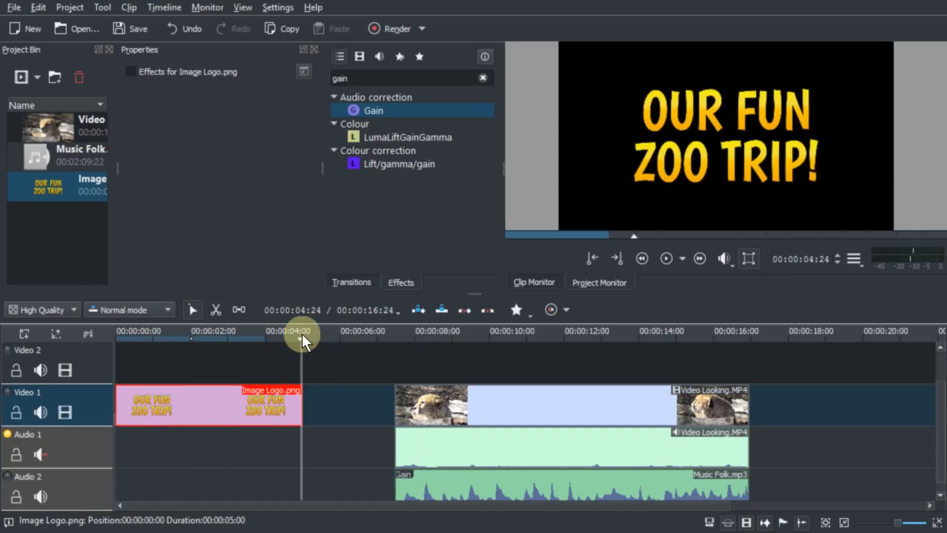
pyautogui.moveTo(302, 340); pyautogui.dragTo(242, 336)
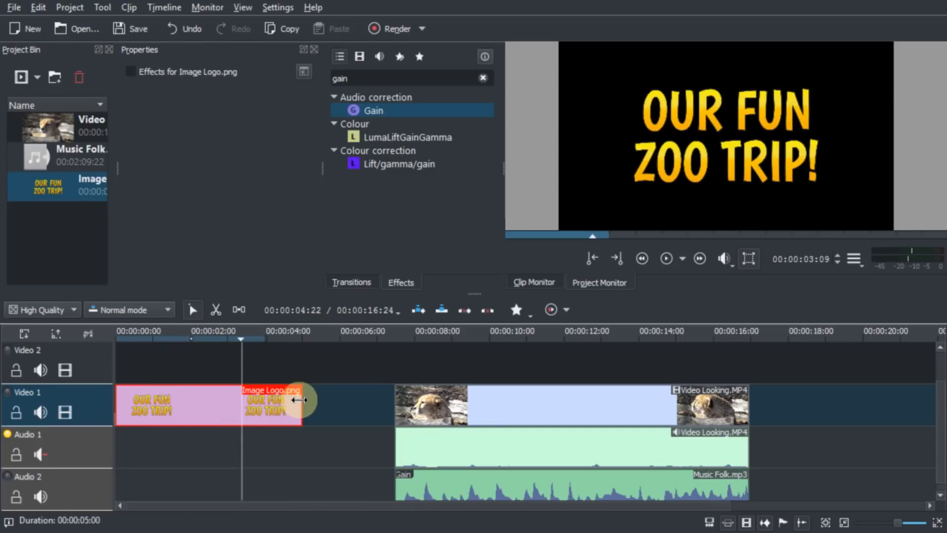
# - Shorten Image Logo.png to 4 seconds and move the video and music clips together so they start directly after it
pyautogui.moveTo(300, 399); pyautogui.dragTo(265, 401)
pyautogui.moveTo(364, 365); pyautogui.dragTo(508, 503)
pyautogui.moveTo(485, 408); pyautogui.dragTo(345, 403)
pyautogui.click(253, 437)
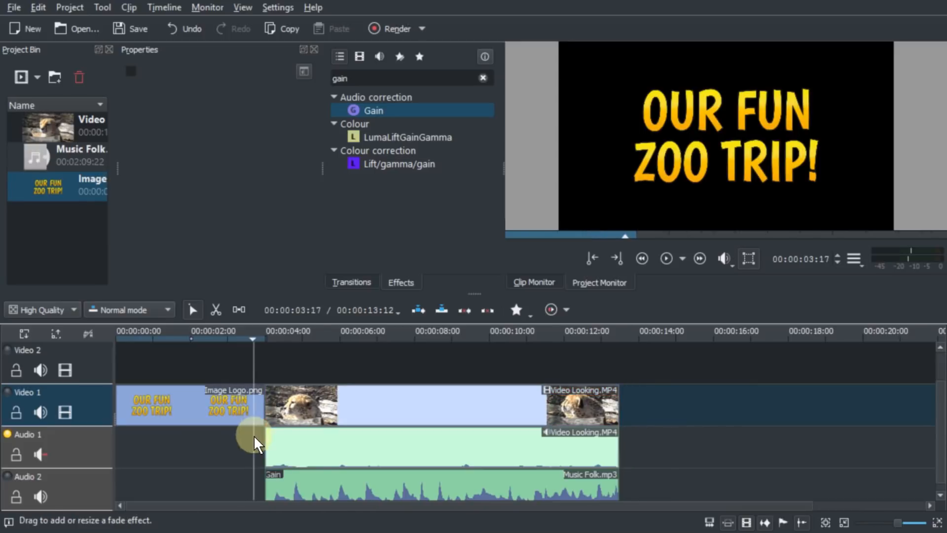
# - Stretch Music Folk.mp3 from the project start to the end of Video Looking.MP4, and play the result from the beginning
pyautogui.moveTo(317, 487); pyautogui.dragTo(145, 485)
pyautogui.moveTo(468, 485); pyautogui.dragTo(618, 482)
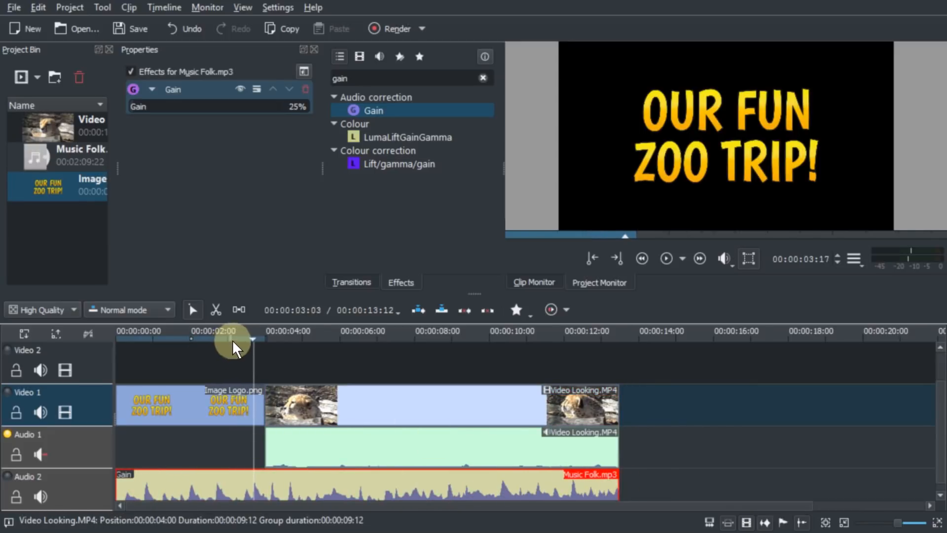
pyautogui.moveTo(232, 348); pyautogui.dragTo(95, 338)
pyautogui.press('space')
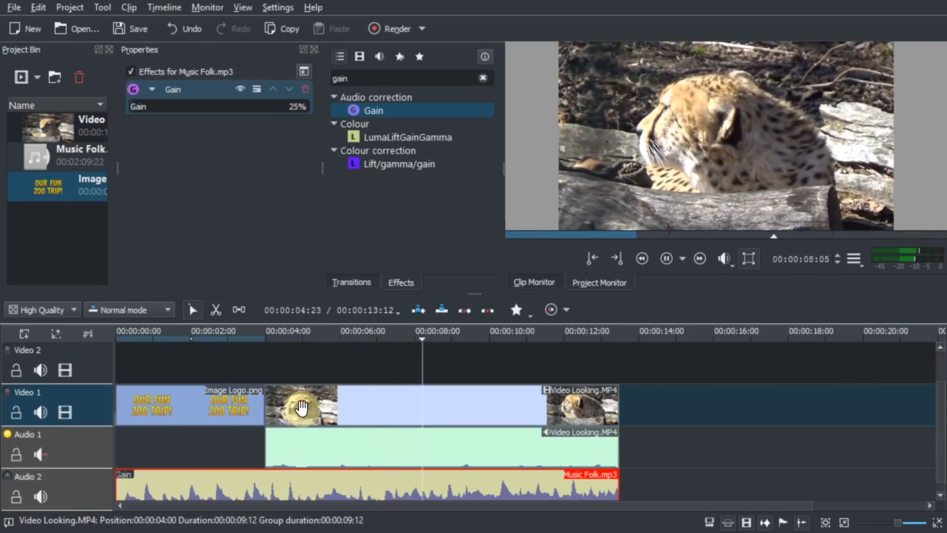
pyautogui.click(211, 330)
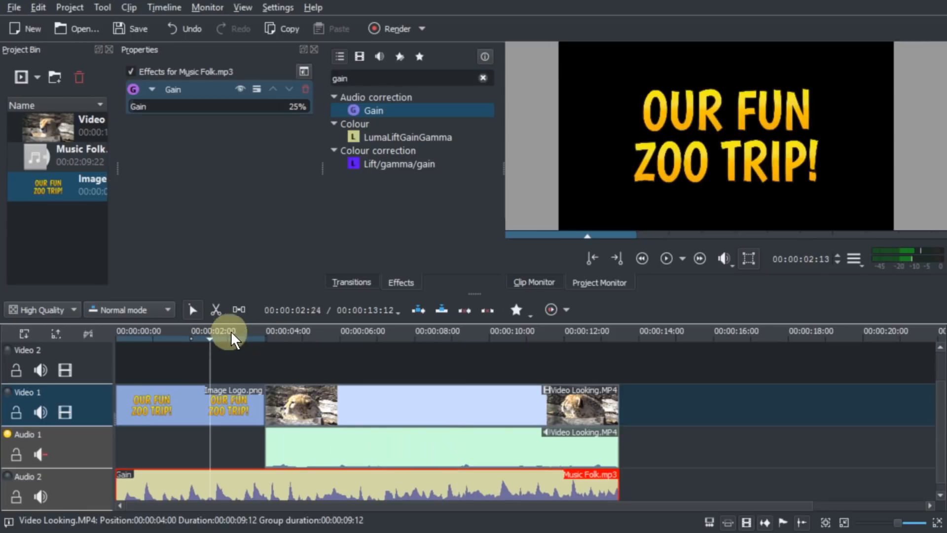
# - Move Image Logo.png up to Video 2 and move Video Looking.MP4 to the start of Video 1 beneath it
pyautogui.click(155, 388)
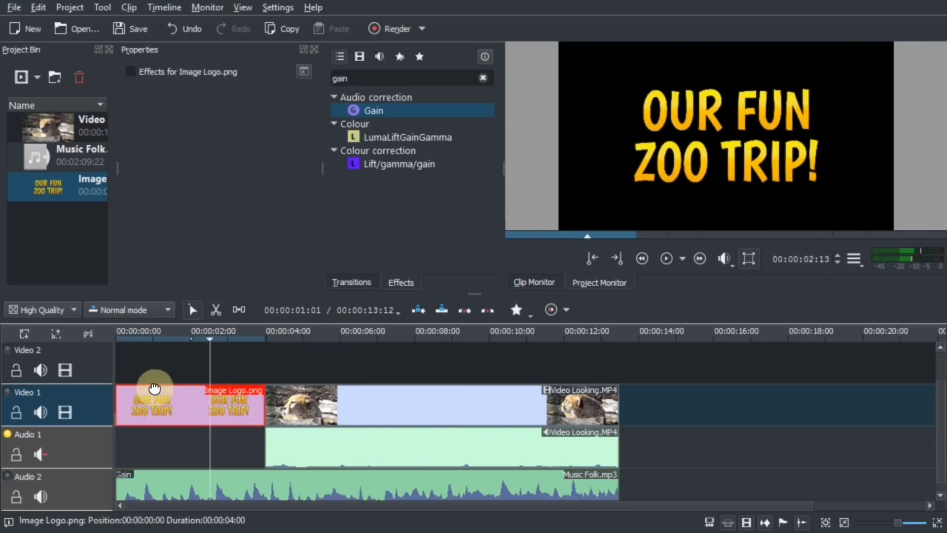
pyautogui.moveTo(155, 389); pyautogui.dragTo(151, 369)
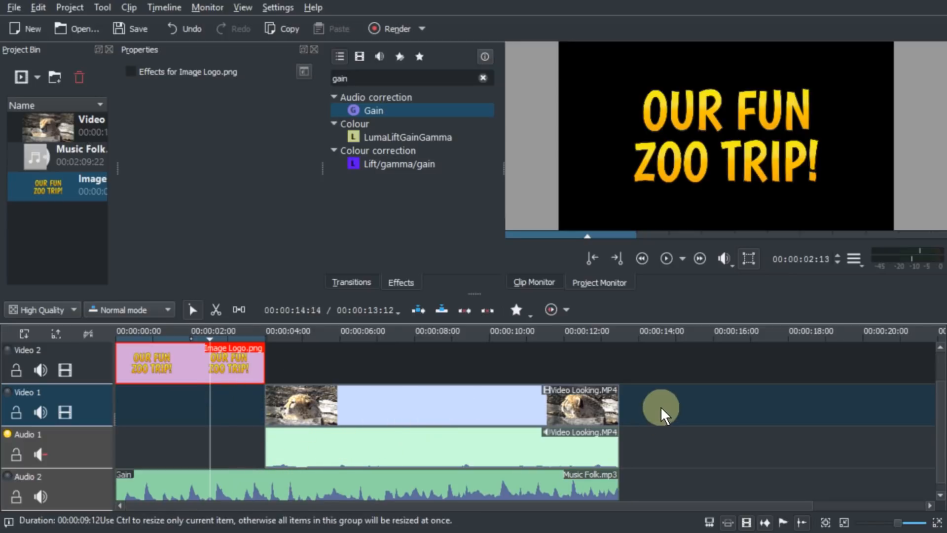
pyautogui.click(503, 439)
pyautogui.moveTo(537, 399); pyautogui.dragTo(365, 398)
pyautogui.click(150, 371)
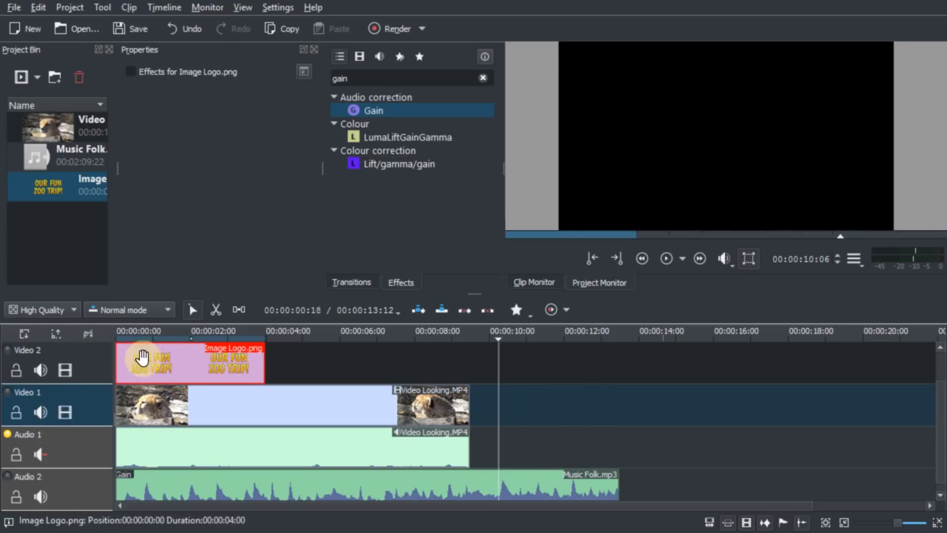
pyautogui.click(181, 411)
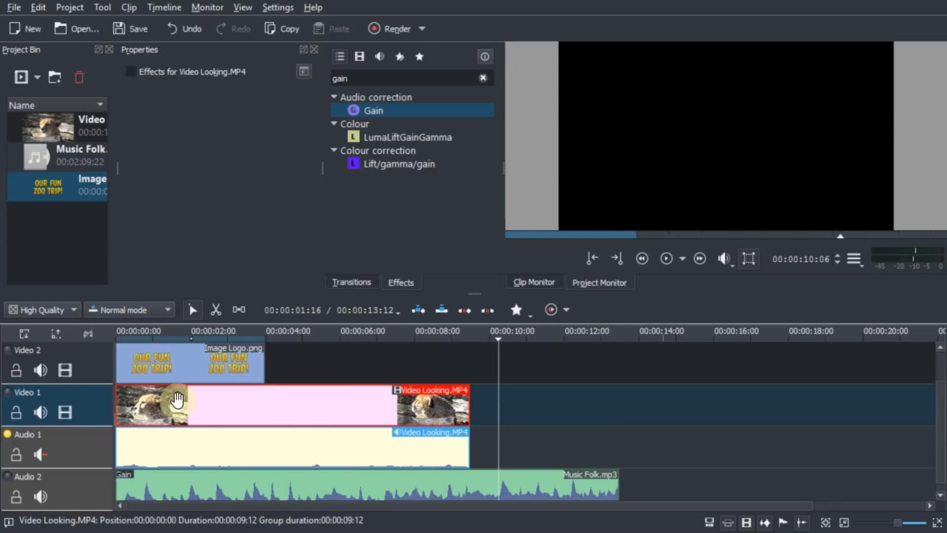
# - Play the project from the start to check the logo overlaid on the cheetah video
pyautogui.click(162, 339)
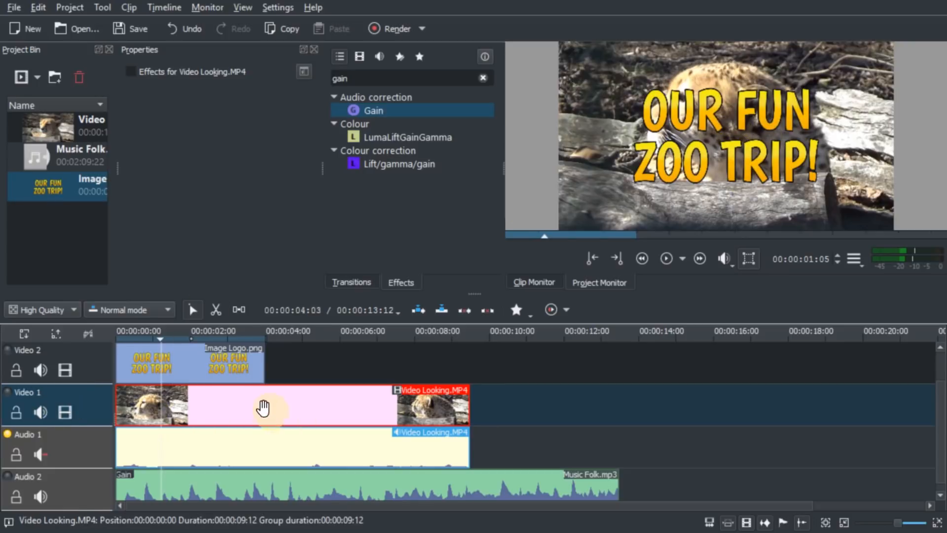
pyautogui.moveTo(147, 335); pyautogui.dragTo(75, 336)
pyautogui.press('space')
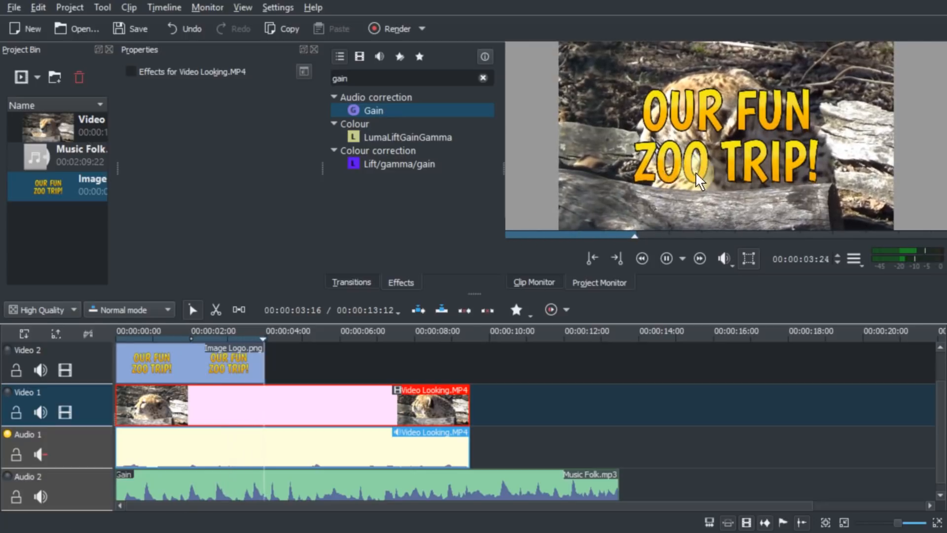
pyautogui.press('space')
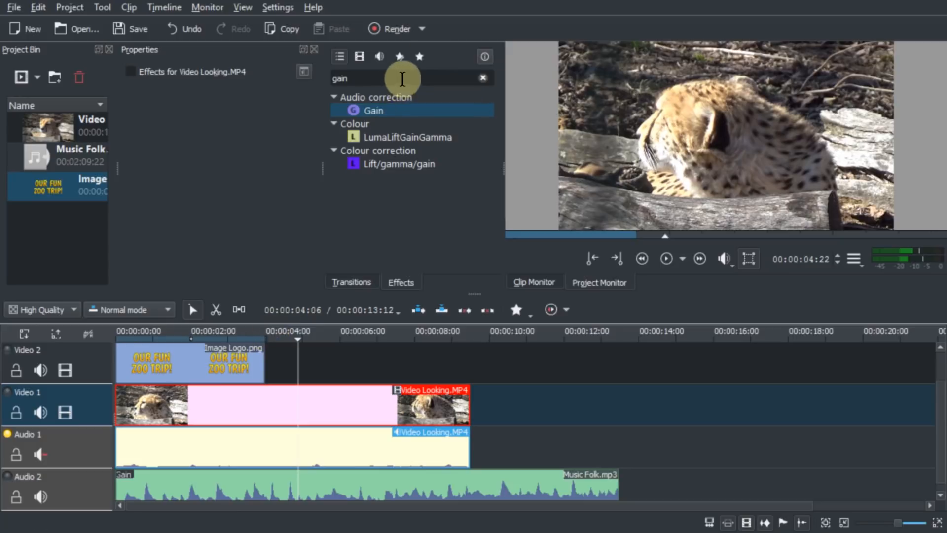
# - Add a Dissolve transition to both the beginning and the end of Image Logo.png on Video 2
pyautogui.click(353, 281)
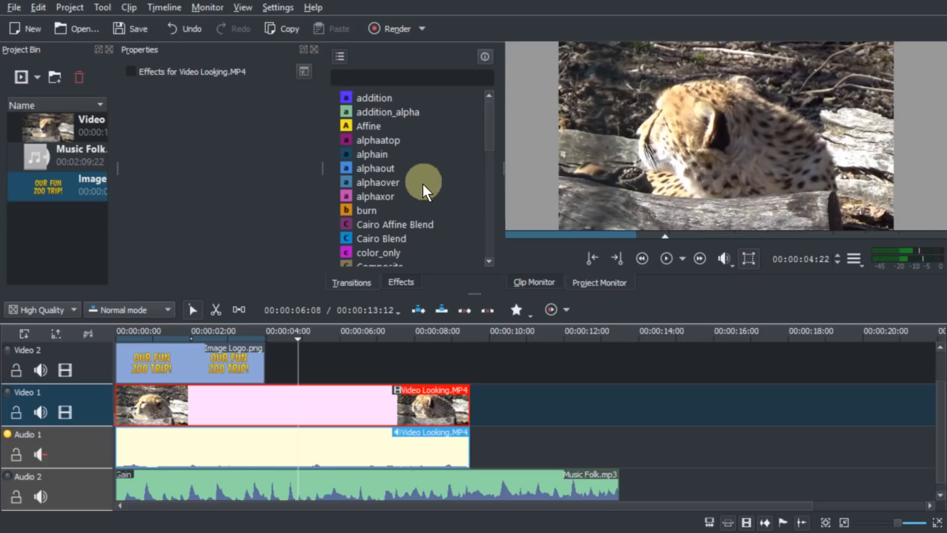
pyautogui.scroll(-3, 482, 144)
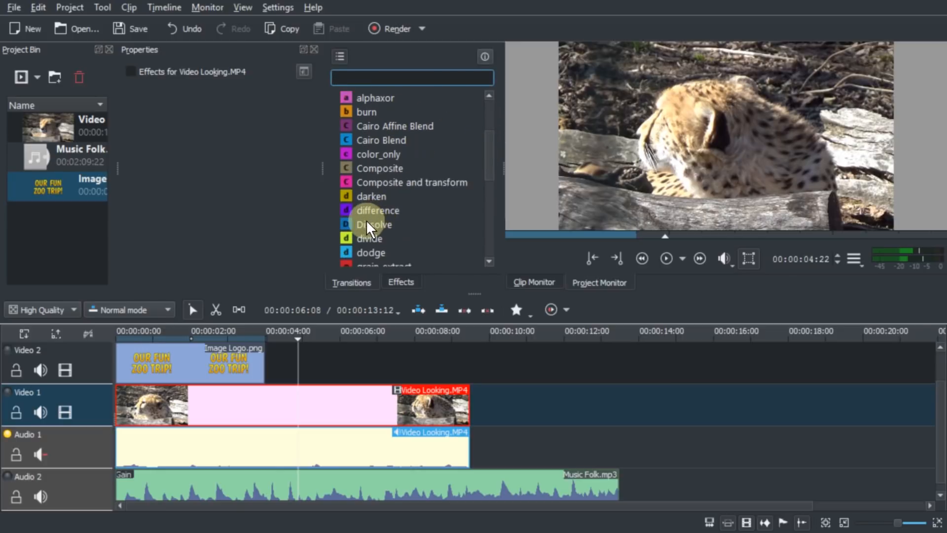
pyautogui.moveTo(366, 221); pyautogui.dragTo(122, 374)
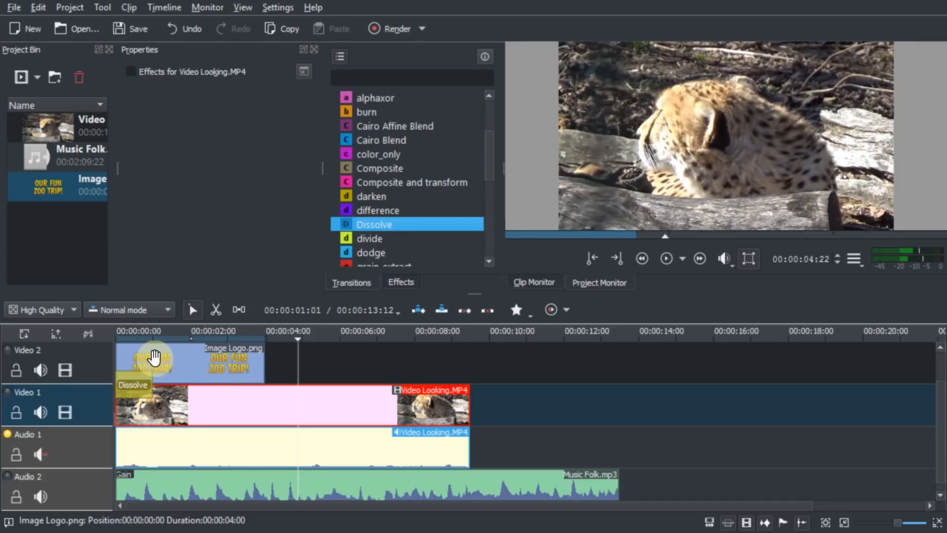
pyautogui.moveTo(372, 223); pyautogui.dragTo(247, 354)
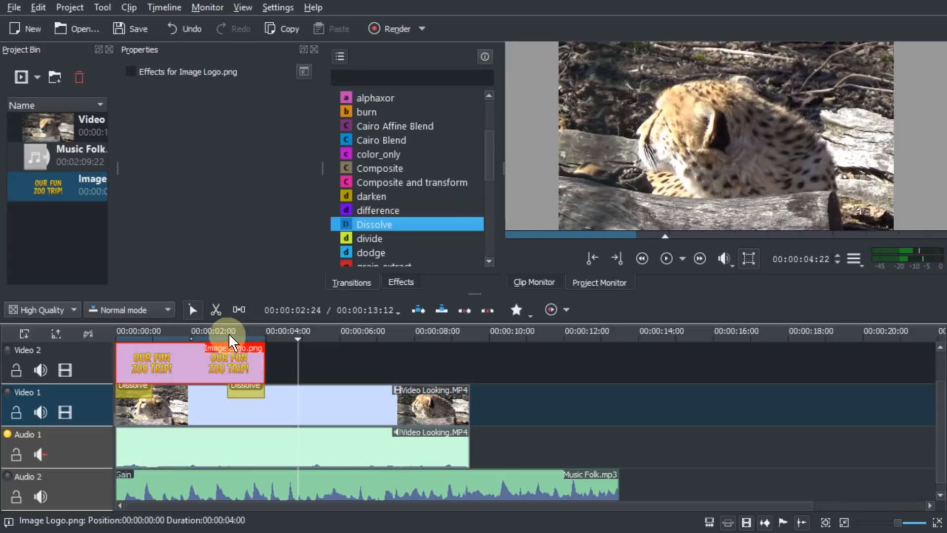
# - Preview the opening dissolve and select each Dissolve transition in turn to compare their Reverse settings
pyautogui.moveTo(229, 334); pyautogui.dragTo(132, 384)
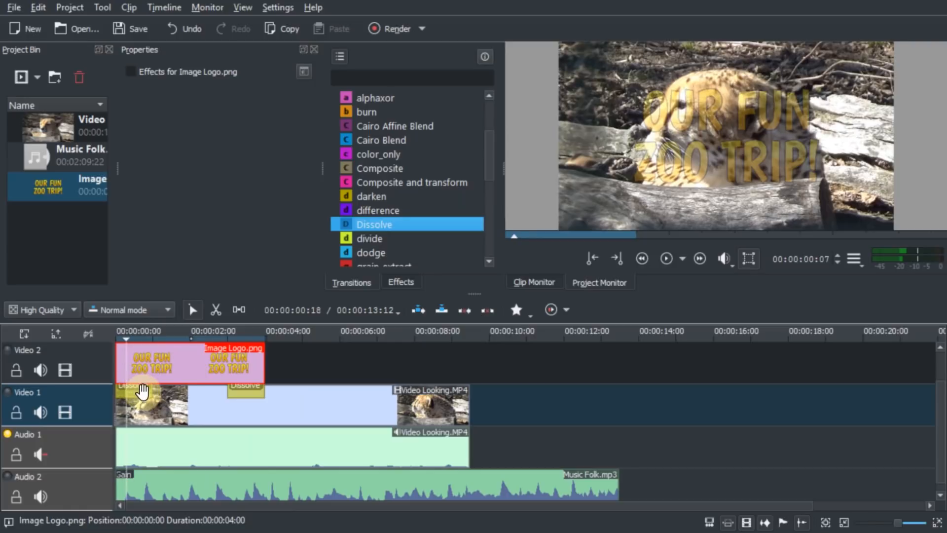
pyautogui.click(142, 390)
pyautogui.click(249, 389)
pyautogui.click(142, 385)
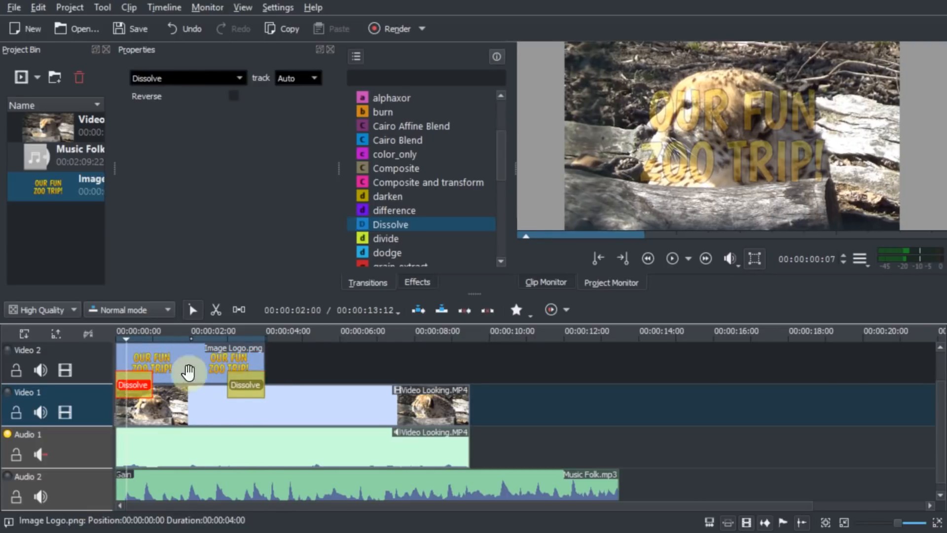
pyautogui.click(244, 385)
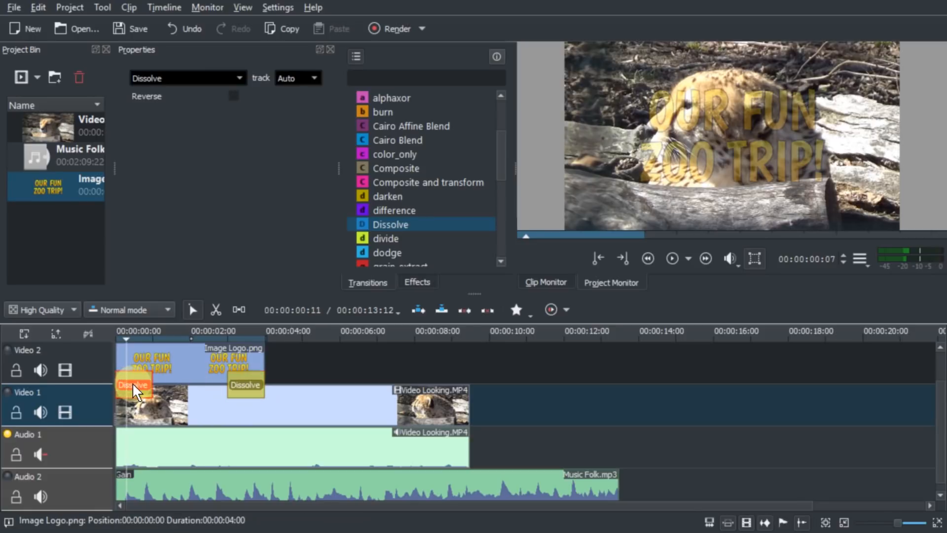
pyautogui.click(252, 387)
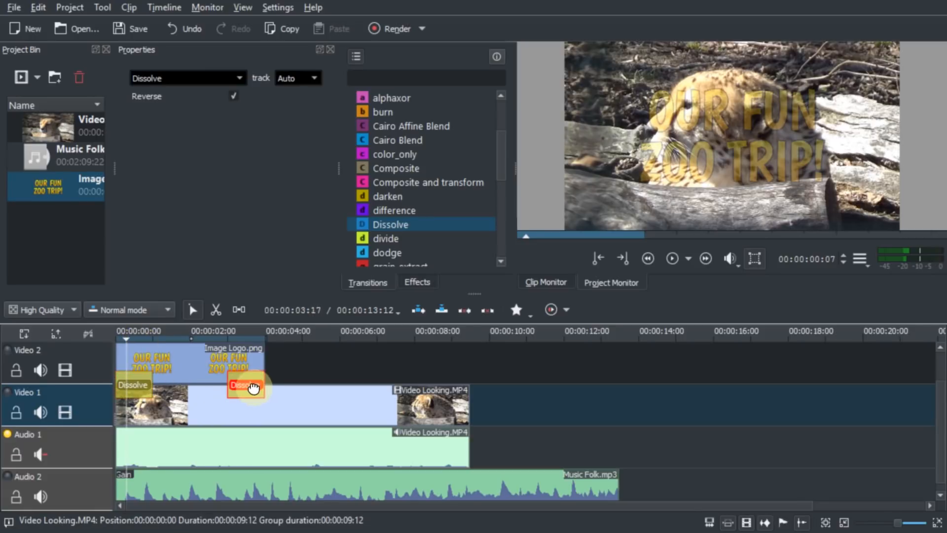
# - Preview the logo's closing dissolve, and play the project from the start to check both fades
pyautogui.click(247, 335)
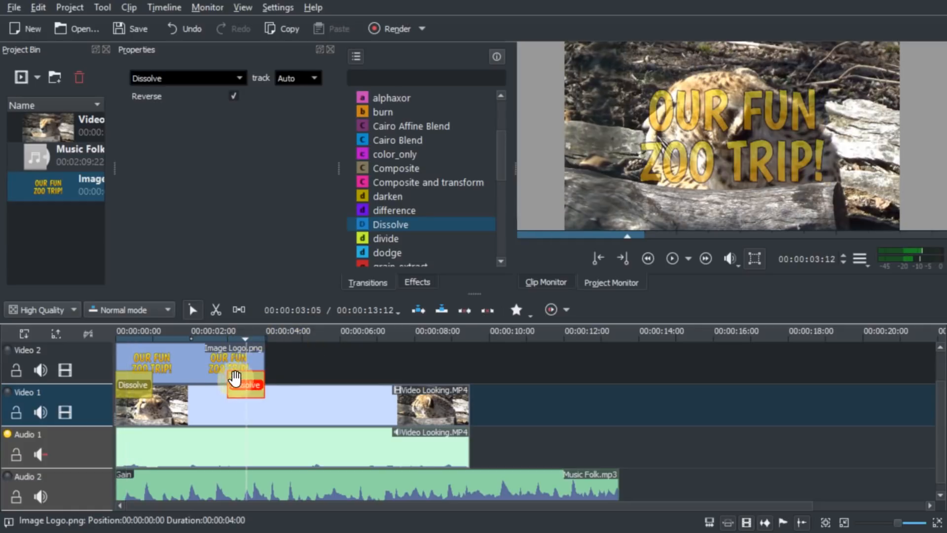
pyautogui.moveTo(144, 336); pyautogui.dragTo(73, 337)
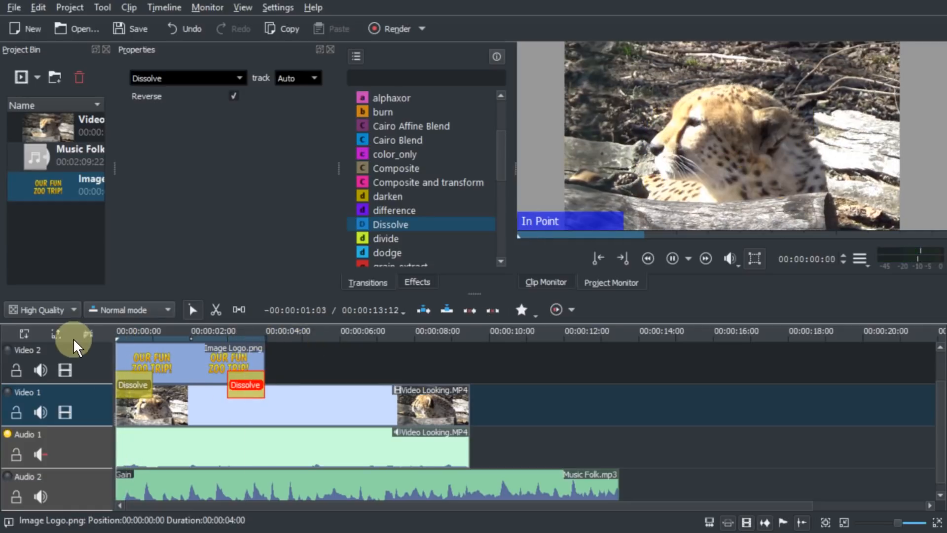
pyautogui.press('space')
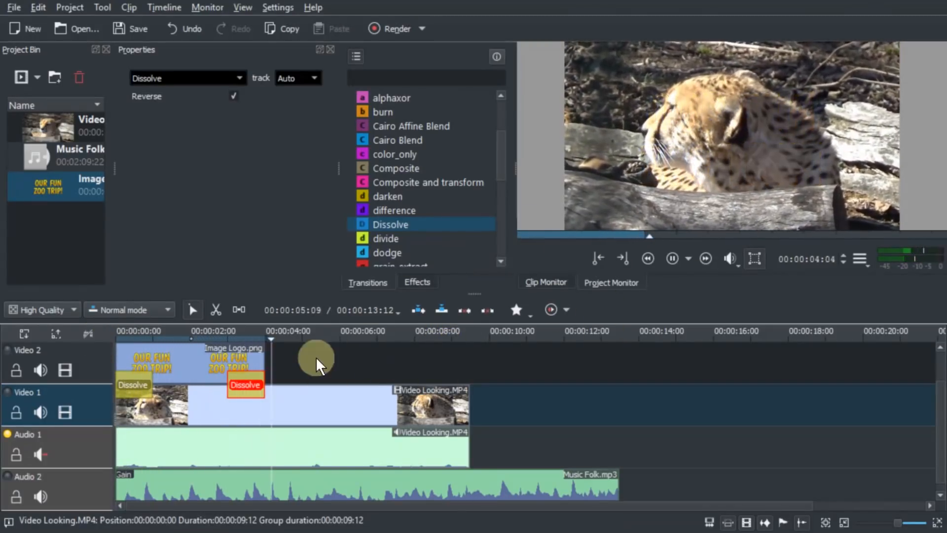
# - Replay the timeline from the beginning through the logo's fade-in and fade-out over the cheetah video
pyautogui.moveTo(138, 338); pyautogui.dragTo(59, 336)
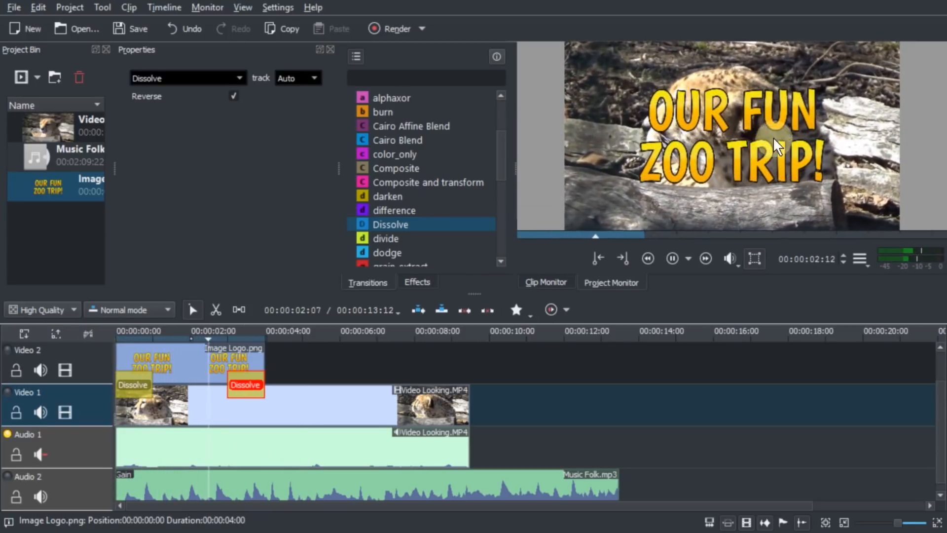
pyautogui.click(417, 350)
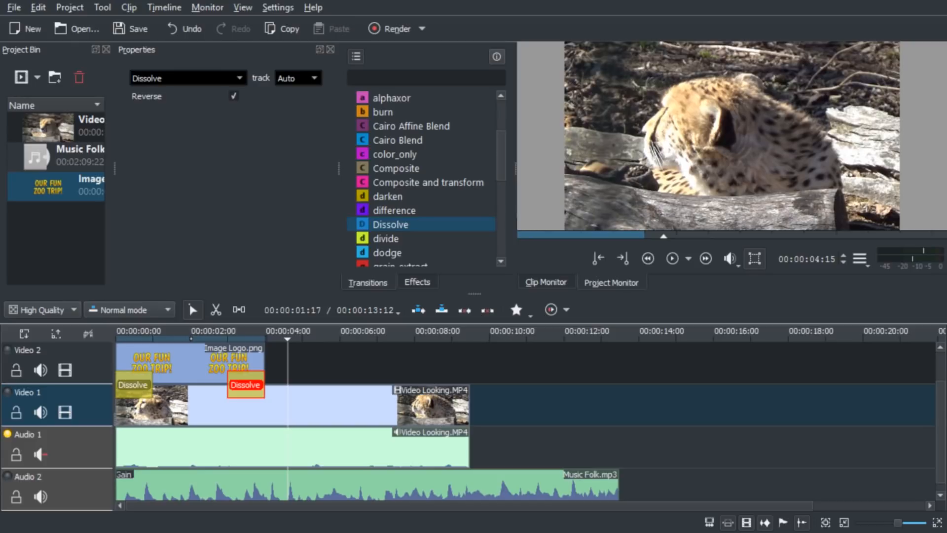
# - Bring up the media folder in File Explorer and check its full path, then put the folder away
pyautogui.moveTo(0, 74); pyautogui.dragTo(654, 63)
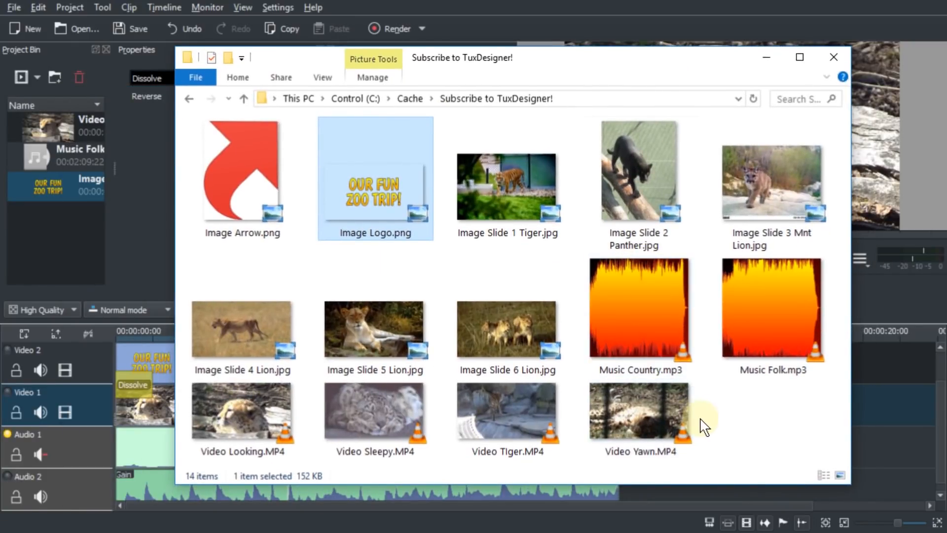
pyautogui.click(749, 398)
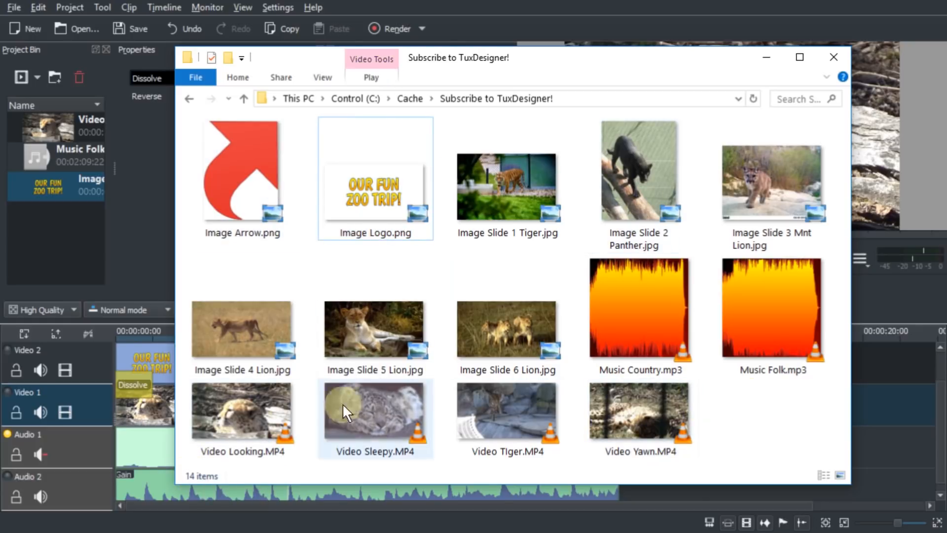
pyautogui.click(648, 99)
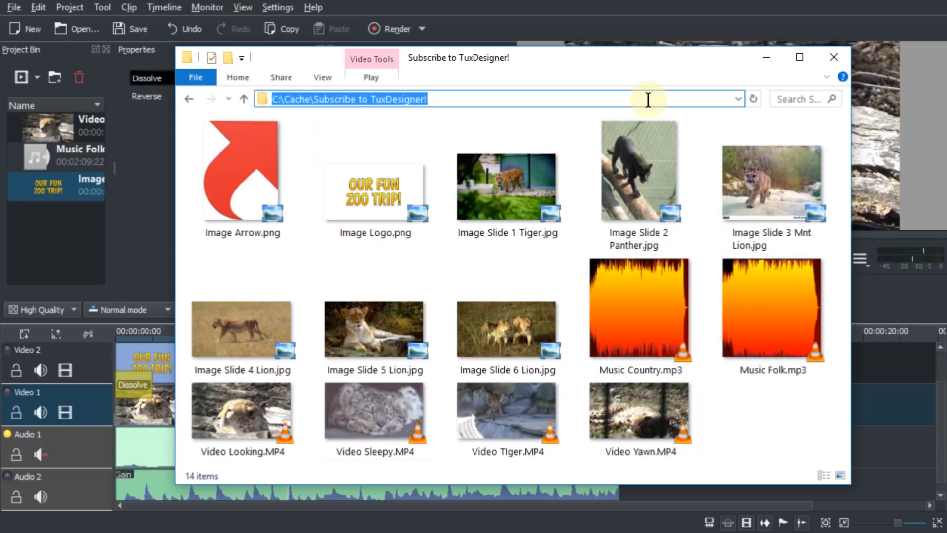
pyautogui.click(746, 422)
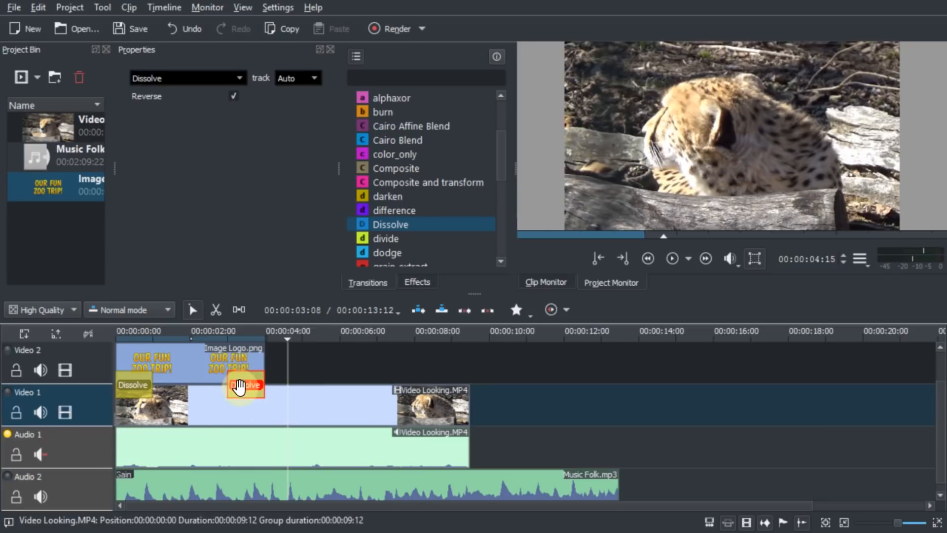
# - Select Image Logo.png on Video 2 and Music Folk.mp3 on Audio 2 to review their effects
pyautogui.click(203, 363)
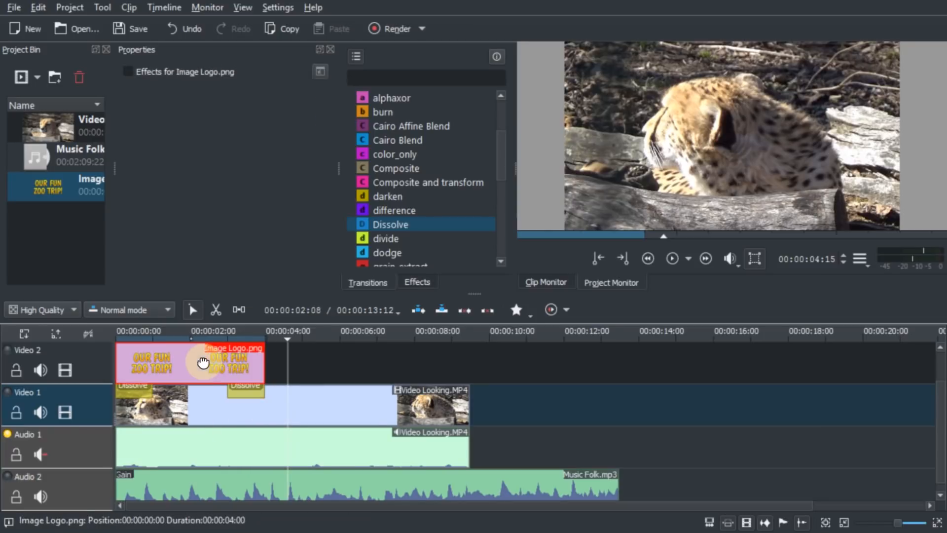
pyautogui.click(291, 456)
pyautogui.click(282, 478)
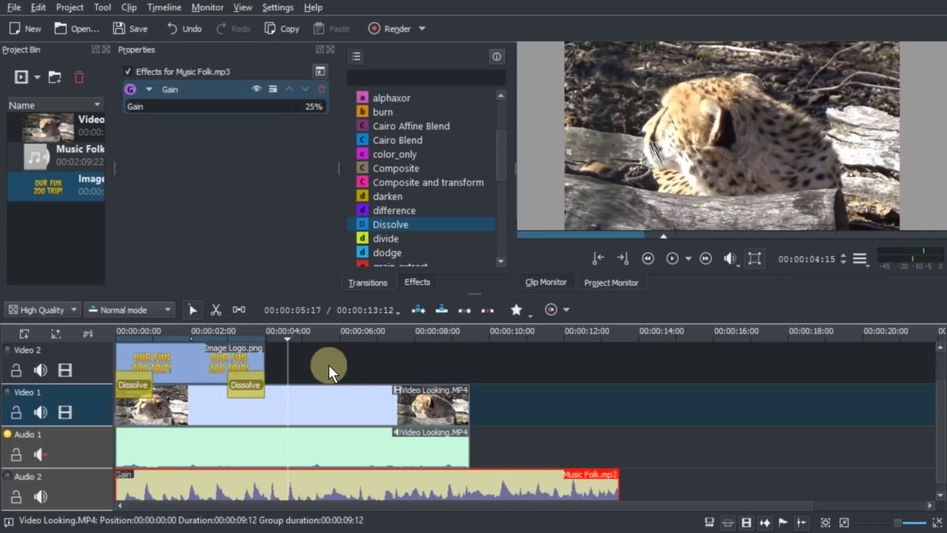
# - Save the project as "Remember to Subscirbe!" in the Subscribe to TuxDesigner! folder as a Kdenlive video project document
pyautogui.click(139, 29)
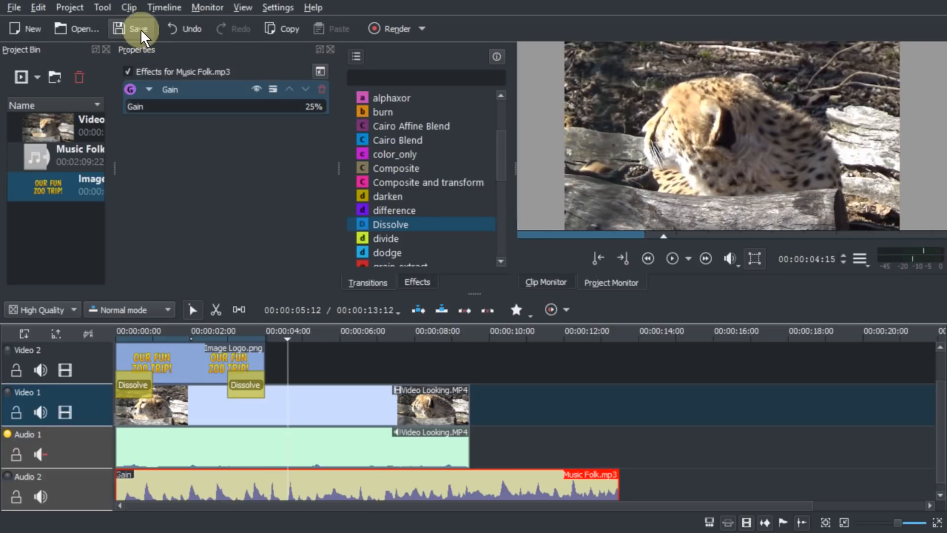
pyautogui.click(16, 7)
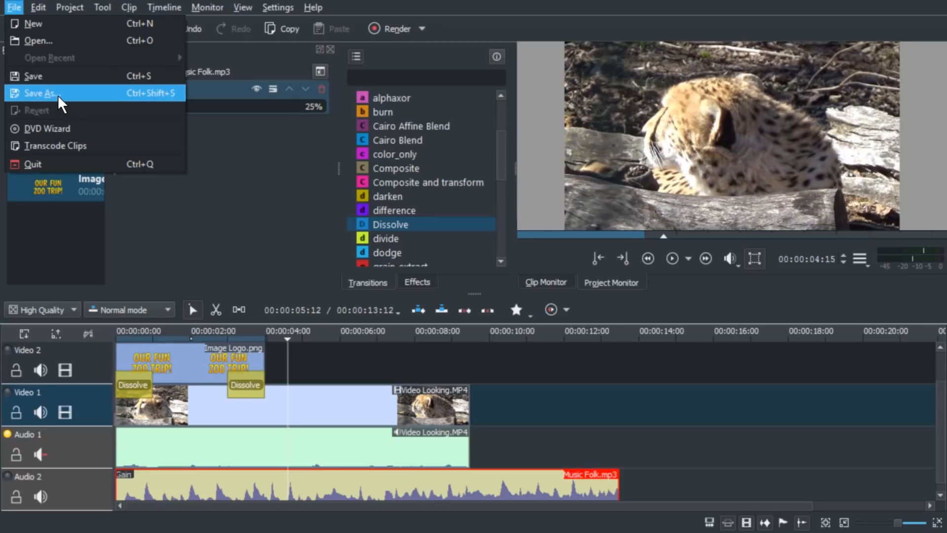
pyautogui.click(203, 225)
pyautogui.click(129, 19)
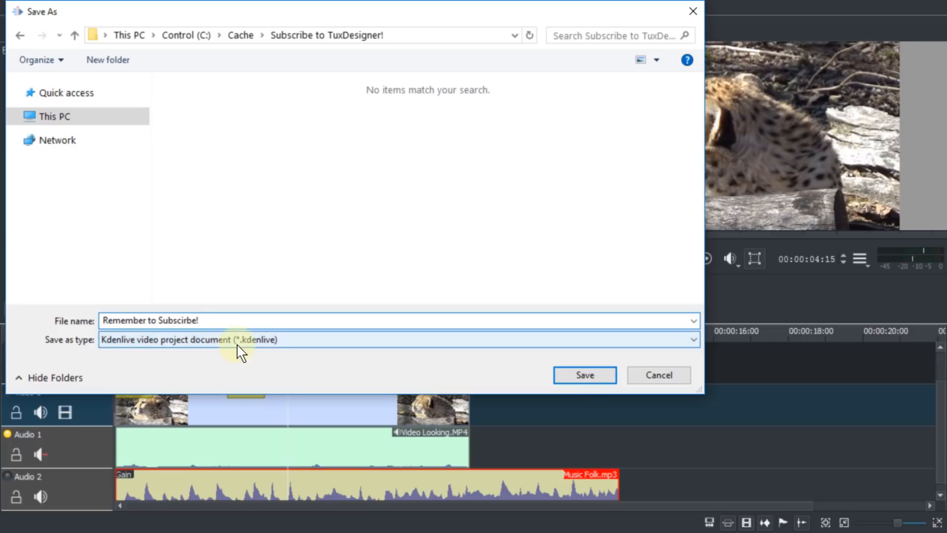
pyautogui.click(585, 375)
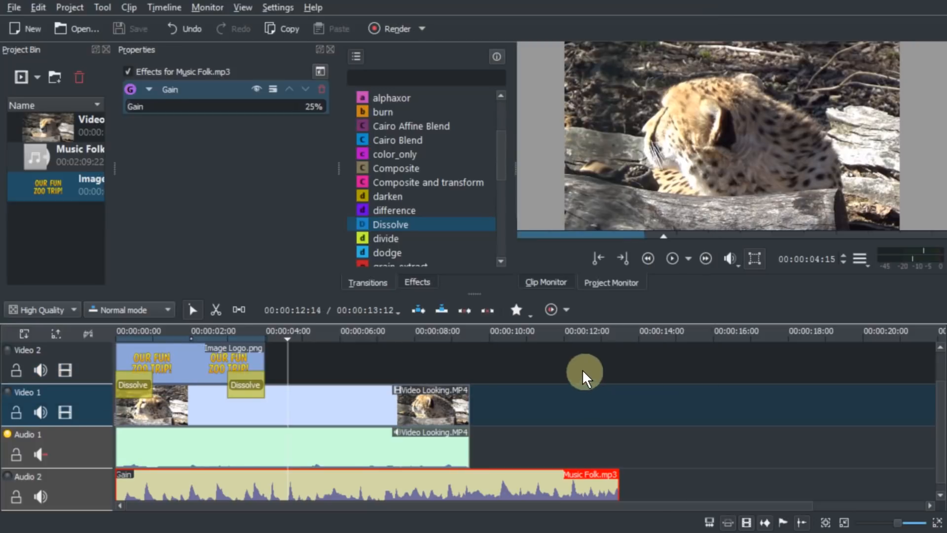
# - Check the media folder in File Explorer for the saved Remember to Subscirbe!.kdenlive file
pyautogui.hotkey('alt', 'Tab')
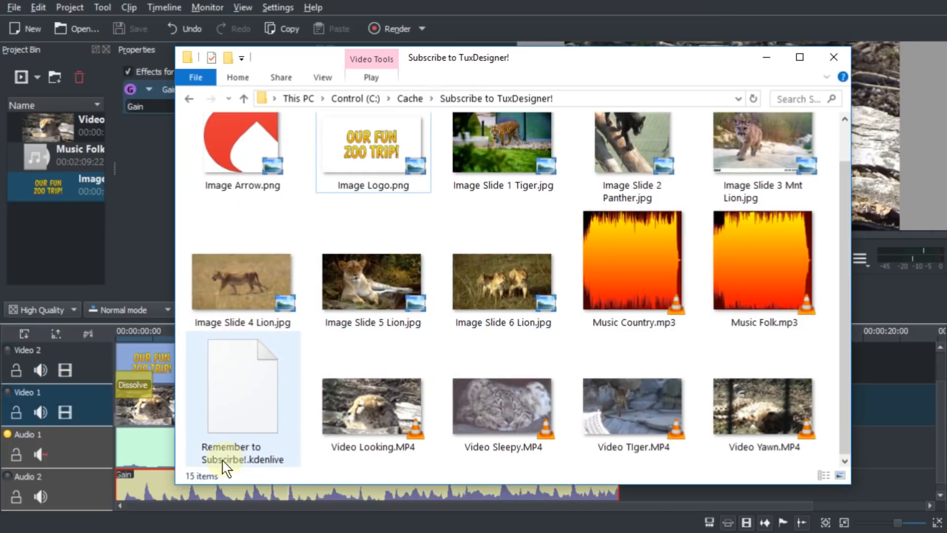
pyautogui.click(214, 426)
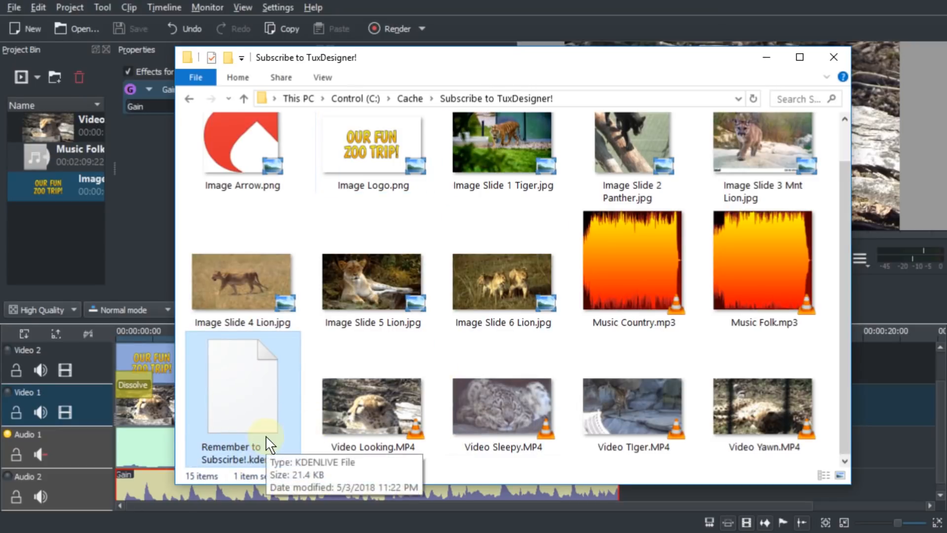
pyautogui.hotkey('alt', 'Tab')
# - Quit Kdenlive and relaunch it from kdenlive.exe in the Kdenlive-17.12.0 folder
pyautogui.click(3, 6)
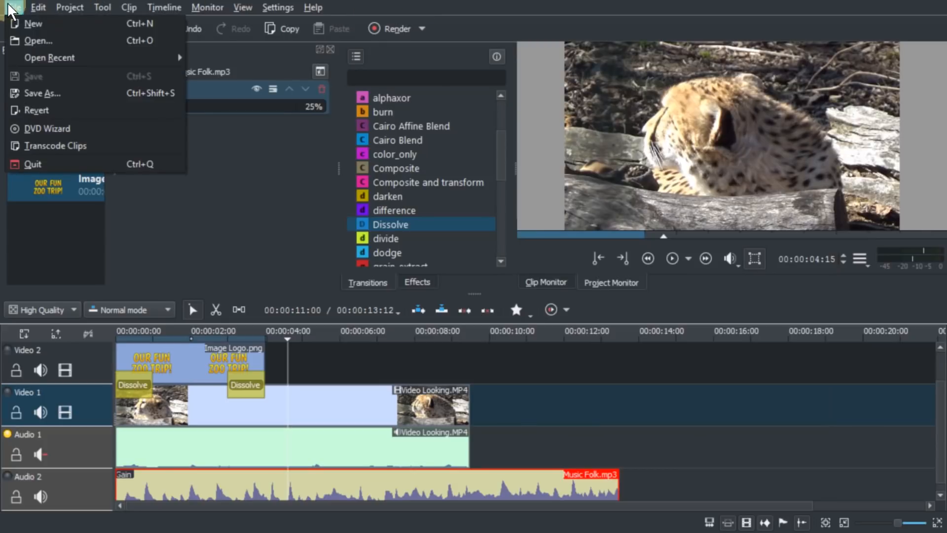
pyautogui.click(82, 164)
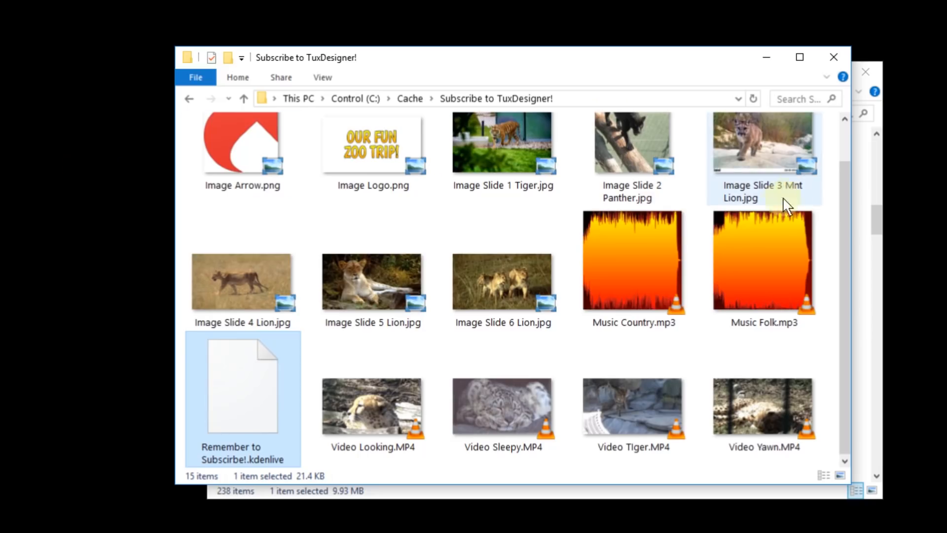
pyautogui.click(877, 216)
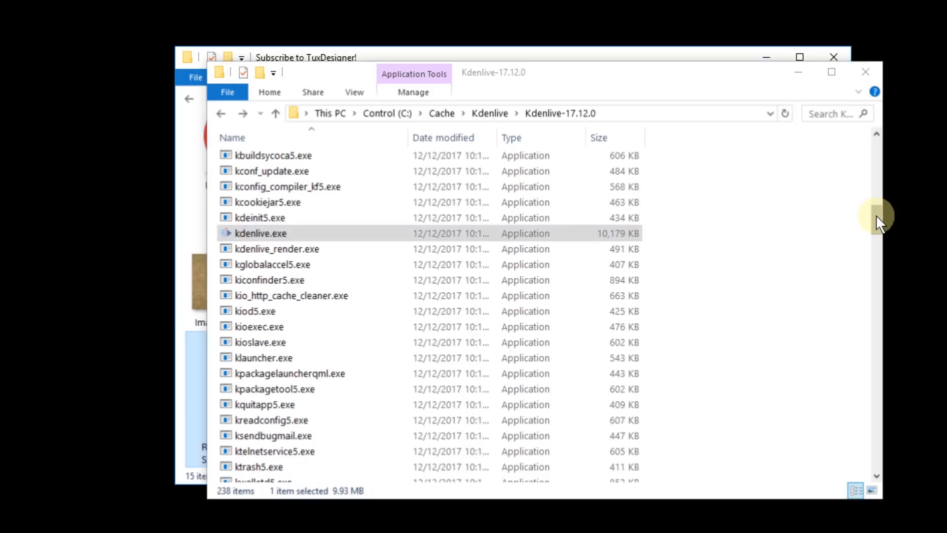
pyautogui.doubleClick(265, 233)
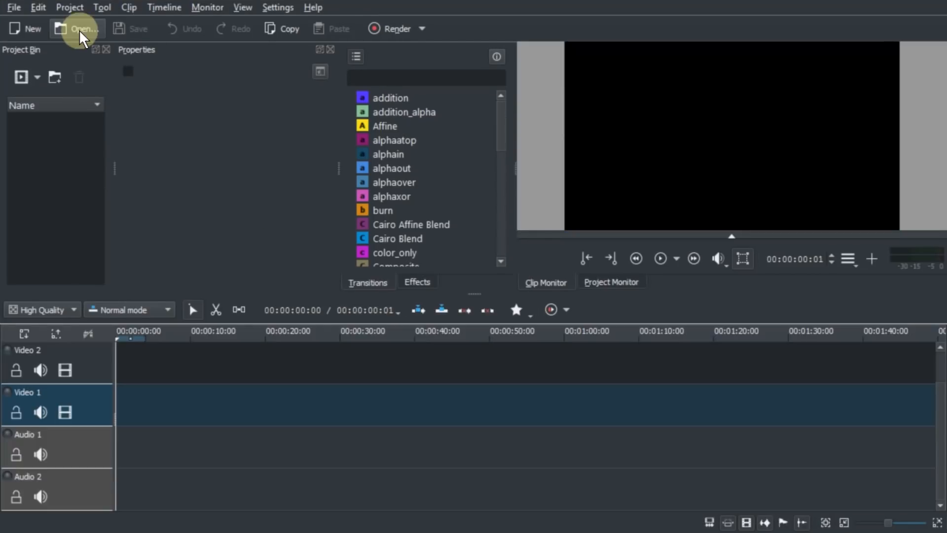
# - Open the saved project Remember to Subscirbe!.kdenlive from the Subscribe to TuxDesigner! folder
pyautogui.click(84, 29)
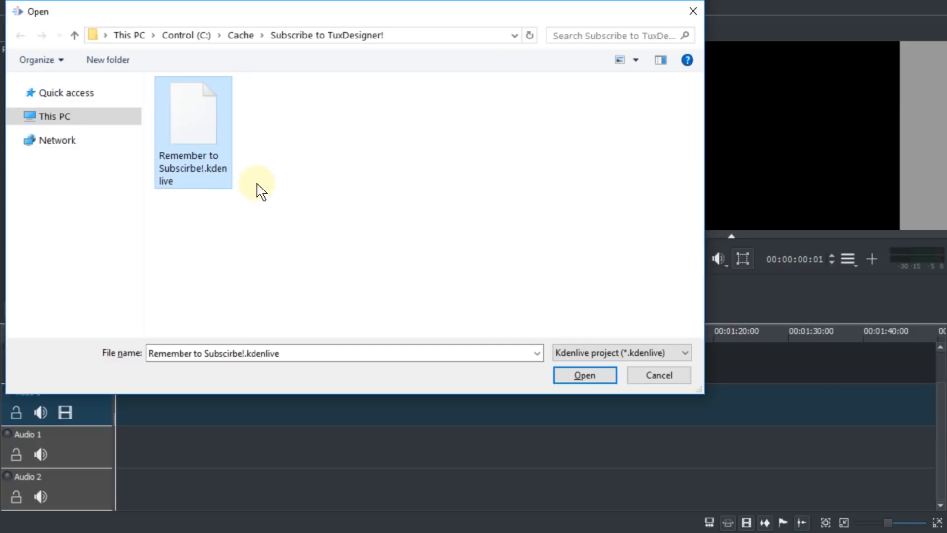
pyautogui.doubleClick(198, 118)
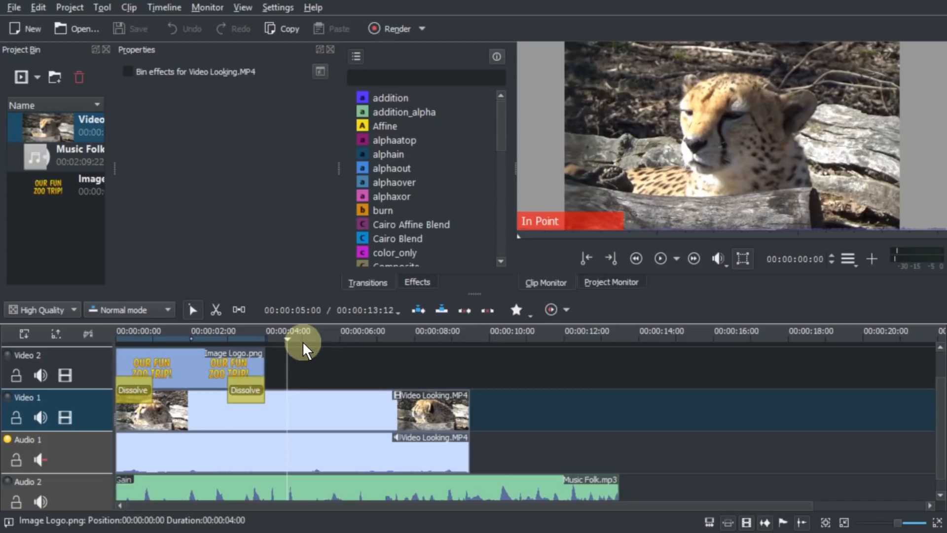
# - Play the reopened project from the start to check that the logo, video and music are intact
pyautogui.click(251, 339)
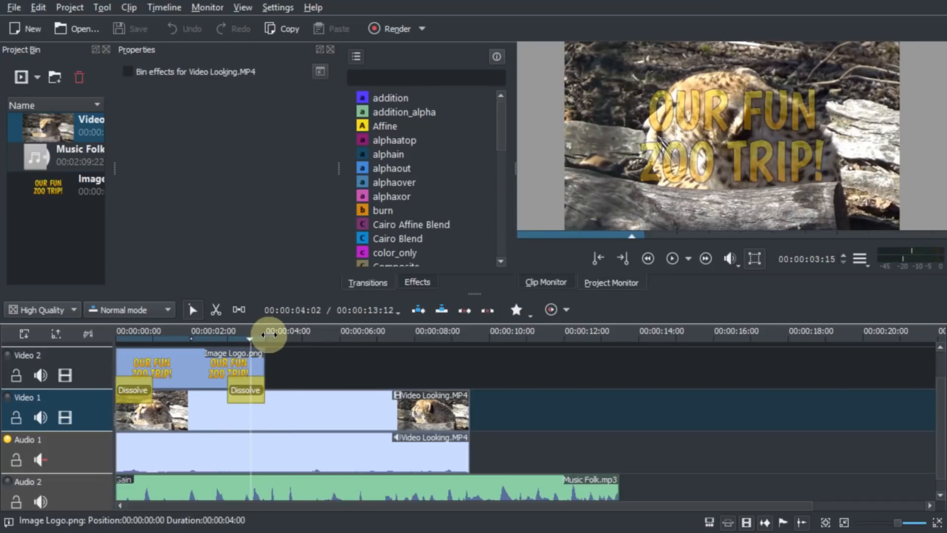
pyautogui.moveTo(201, 332); pyautogui.dragTo(100, 335)
pyautogui.press('space')
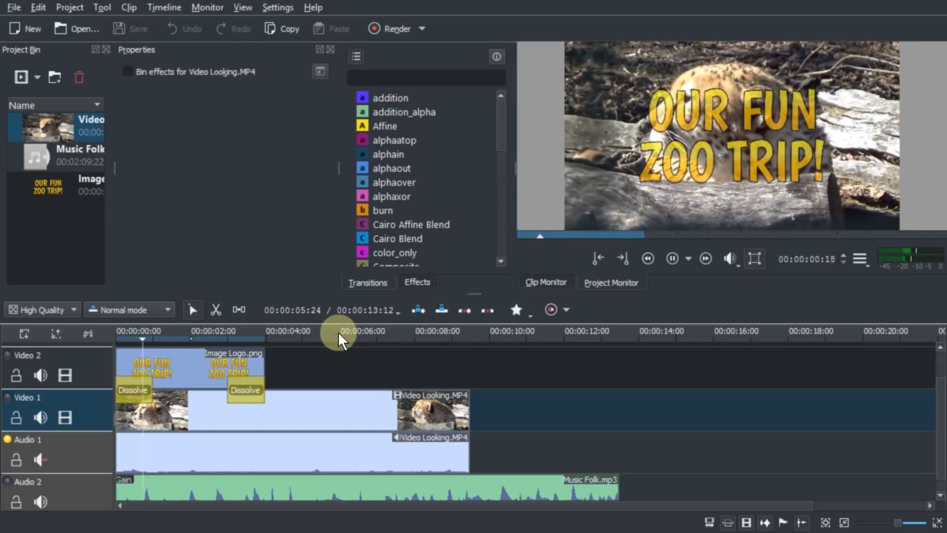
pyautogui.press('space')
pyautogui.click(217, 333)
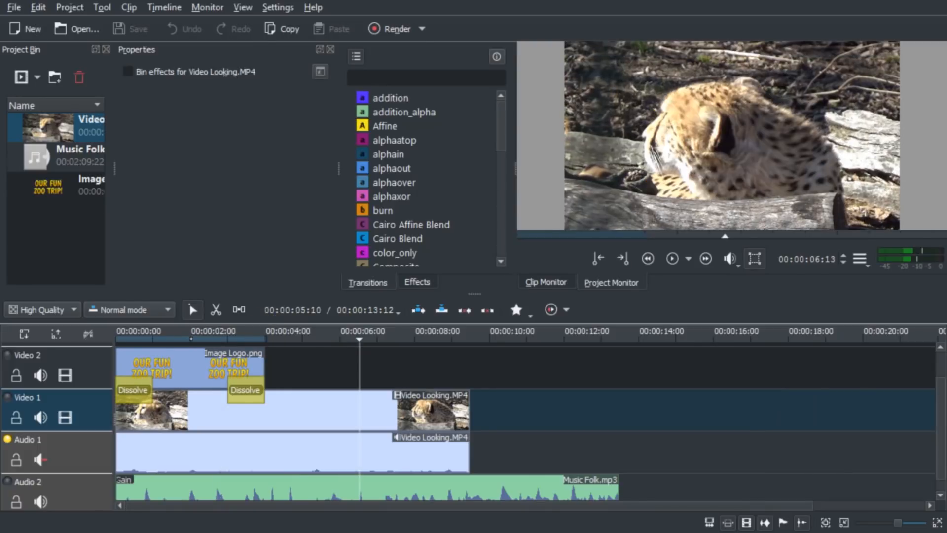
# - Import Video TIger.MP4 and Music Country.mp3 from the media folder into the project bin
pyautogui.moveTo(0, 148); pyautogui.dragTo(462, 56)
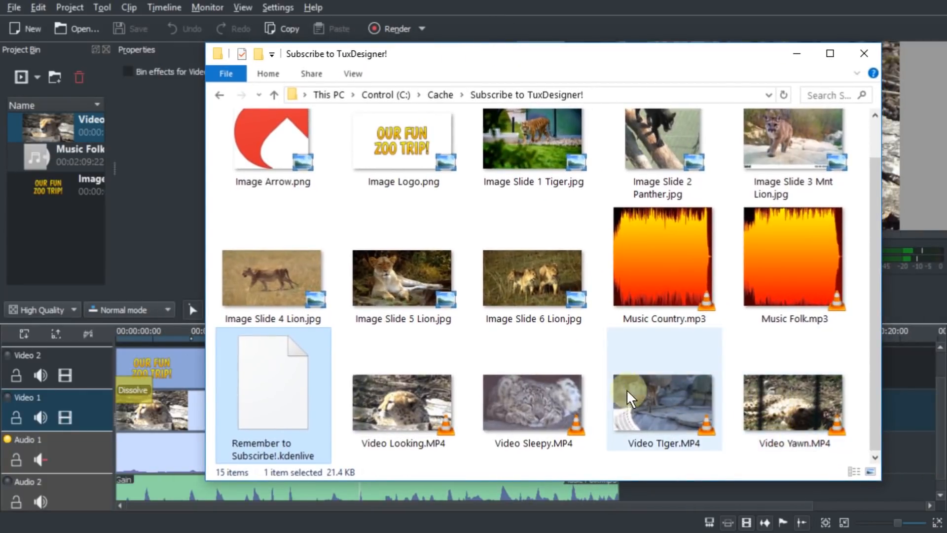
pyautogui.click(683, 392)
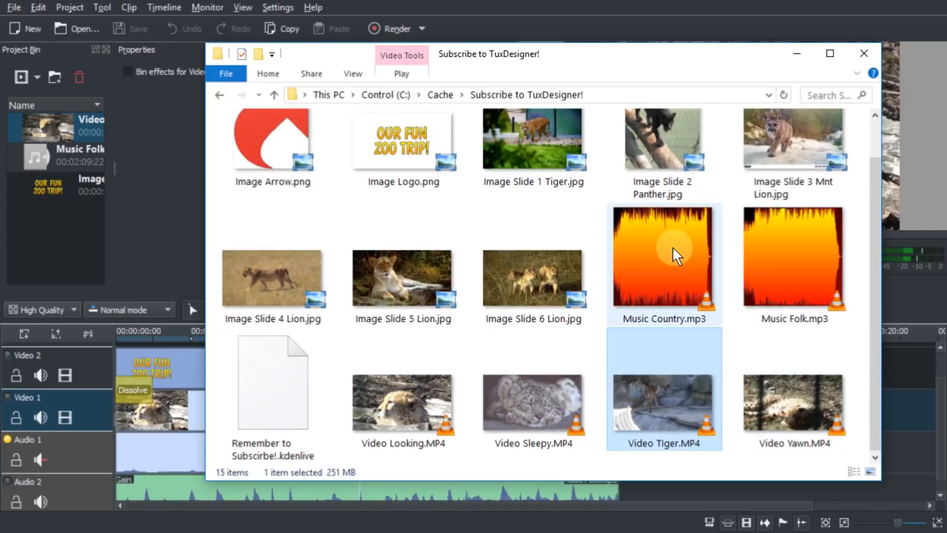
pyautogui.keyDown('ctrl'); pyautogui.click(674, 308); pyautogui.keyUp('ctrl')
pyautogui.moveTo(676, 268); pyautogui.dragTo(67, 245)
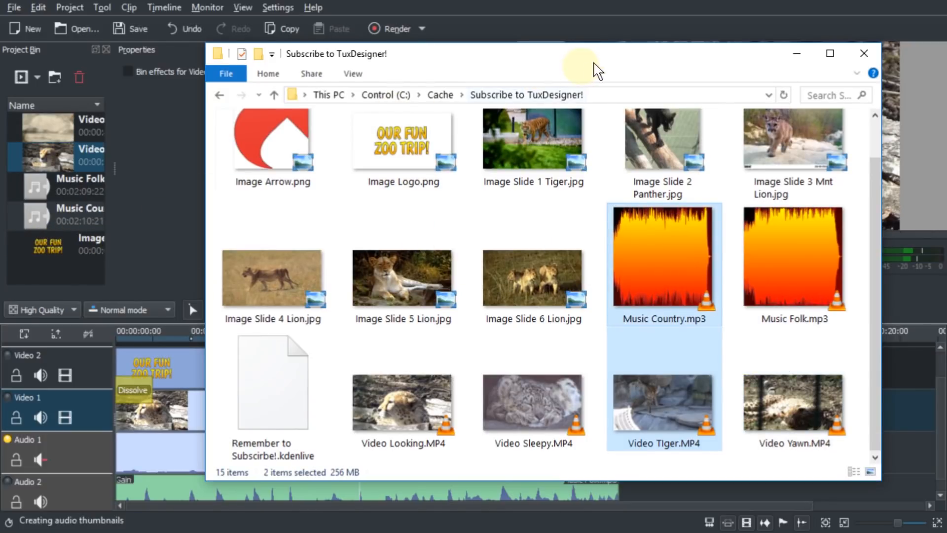
pyautogui.moveTo(608, 55); pyautogui.dragTo(0, 98)
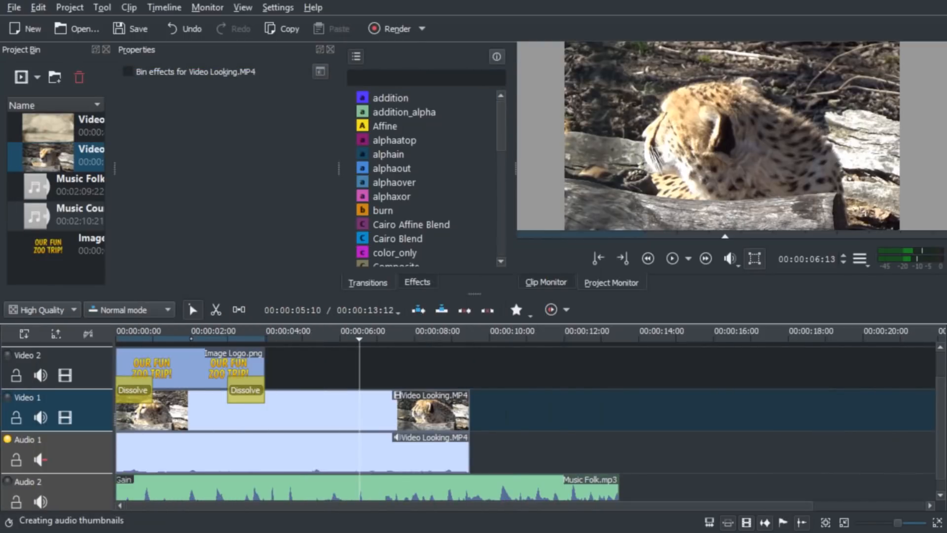
# - Place Video TIger.MP4 on Video 1 directly after Video Looking.MP4
pyautogui.click(64, 124)
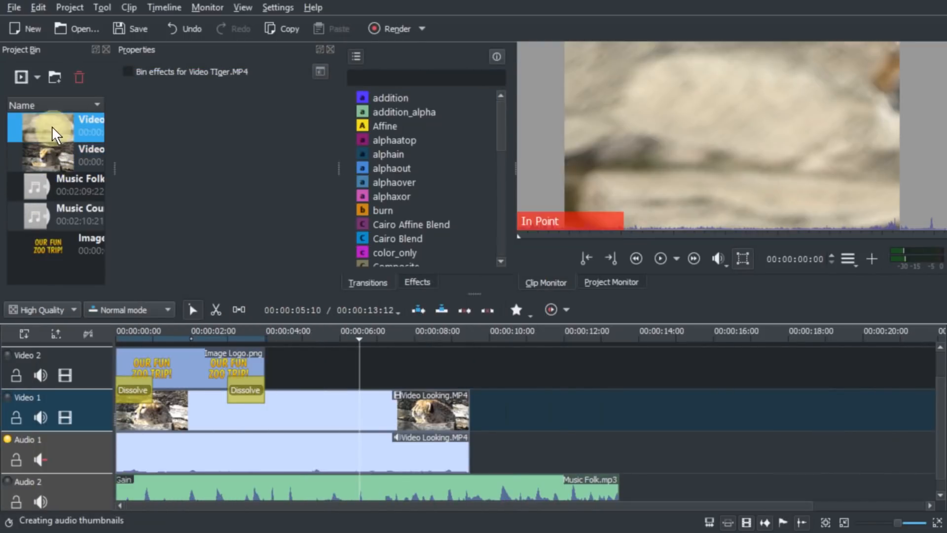
pyautogui.moveTo(429, 299); pyautogui.dragTo(470, 419)
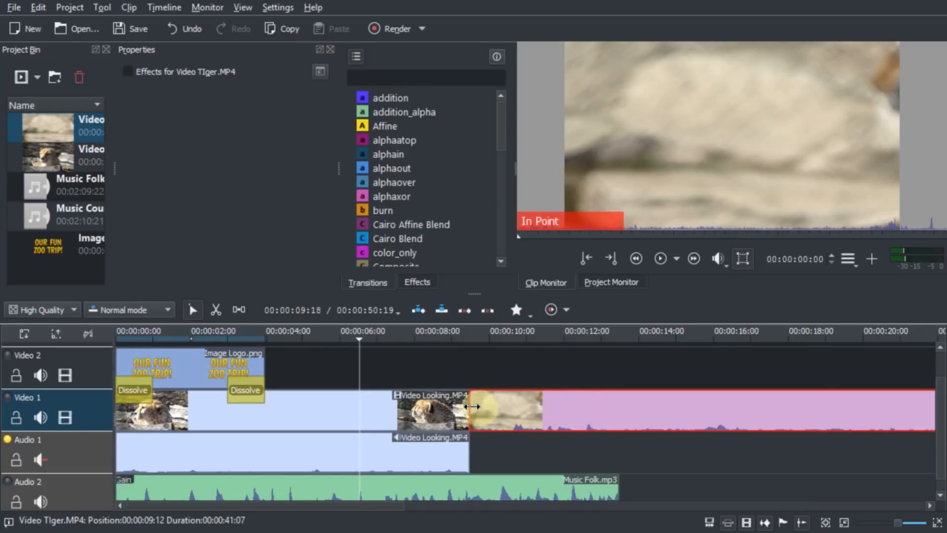
# - Cut the Video TIger.MP4 clip on Video 1 at 00:00:31:14, where the tiger walks into view
pyautogui.scroll(-3, 409, 414)
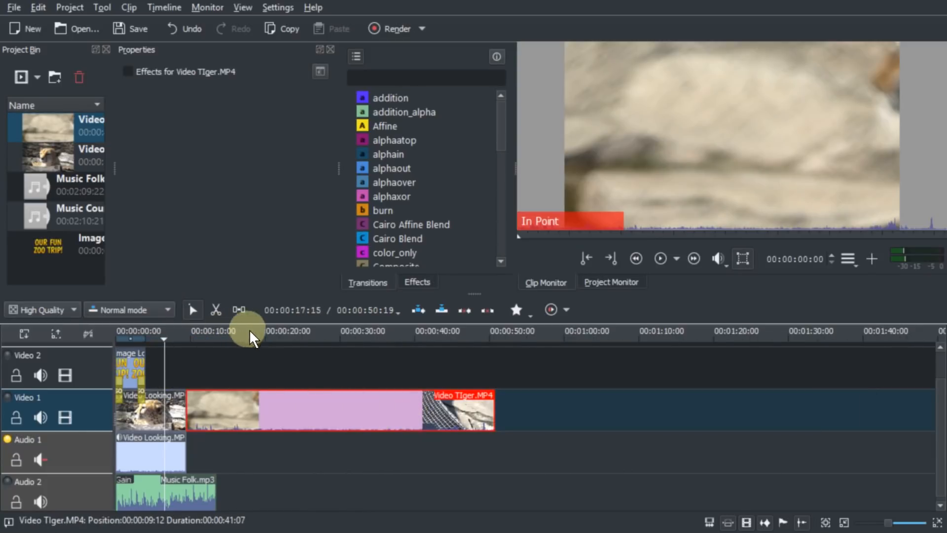
pyautogui.moveTo(250, 330); pyautogui.dragTo(351, 344)
pyautogui.click(330, 343)
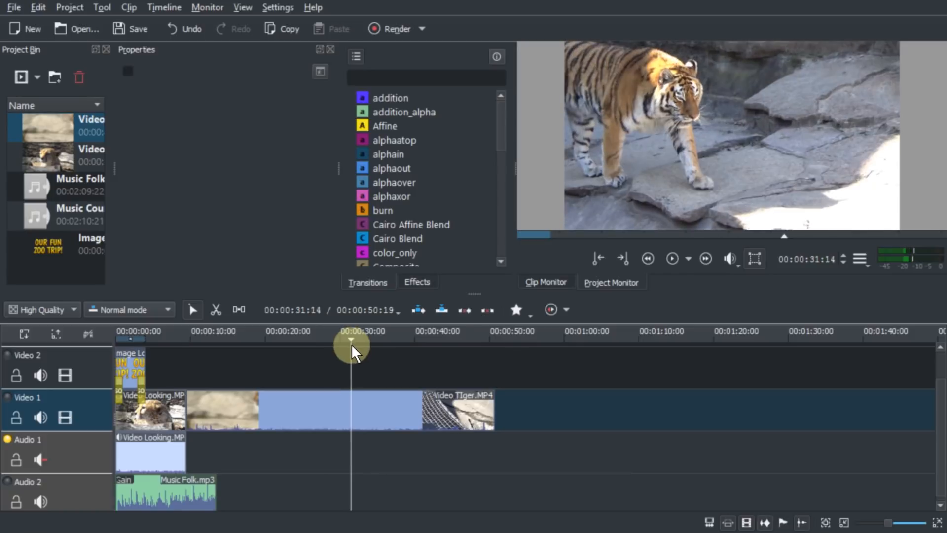
pyautogui.click(348, 414)
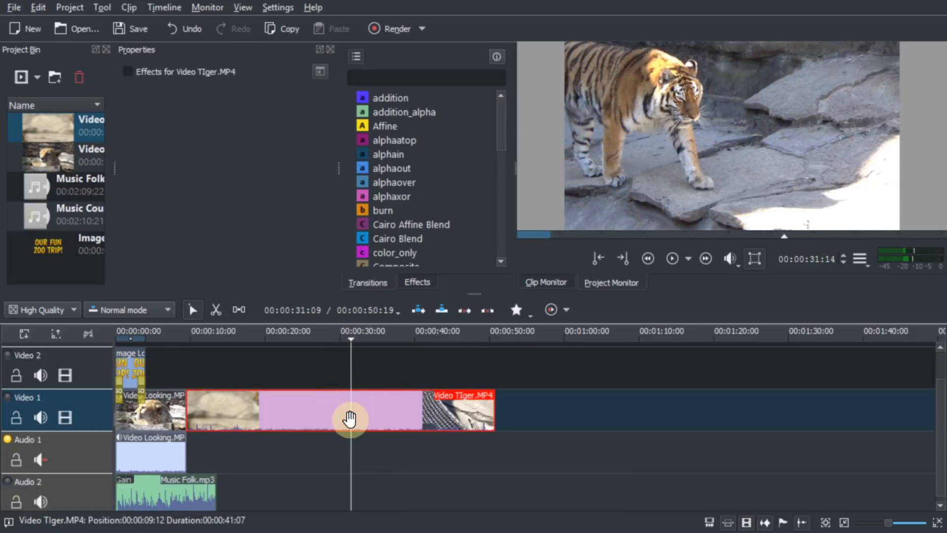
pyautogui.click(216, 311)
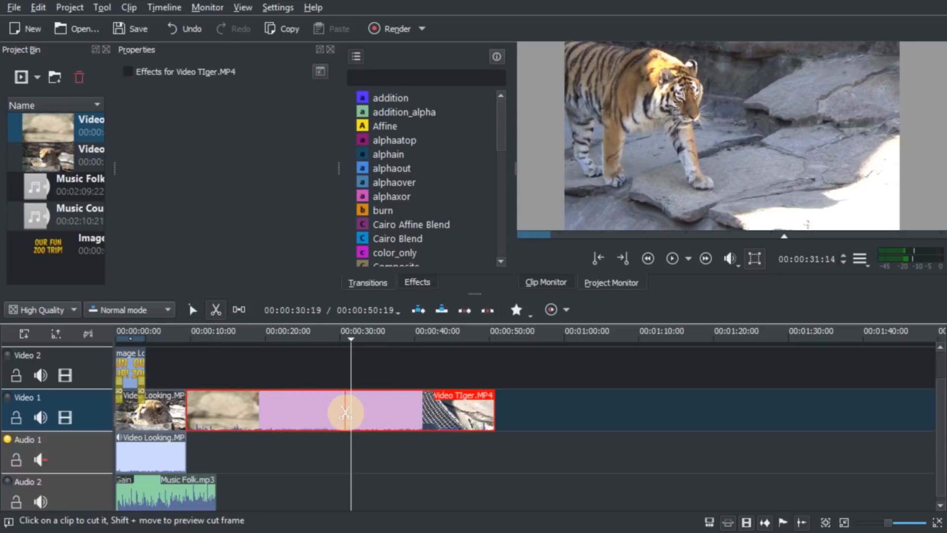
pyautogui.scroll(5, 348, 410)
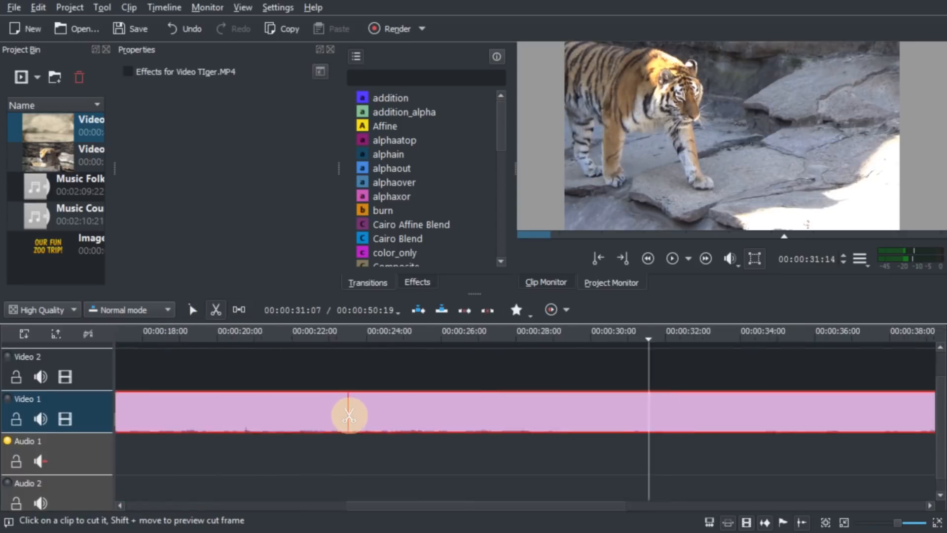
pyautogui.scroll(5, 790, 423)
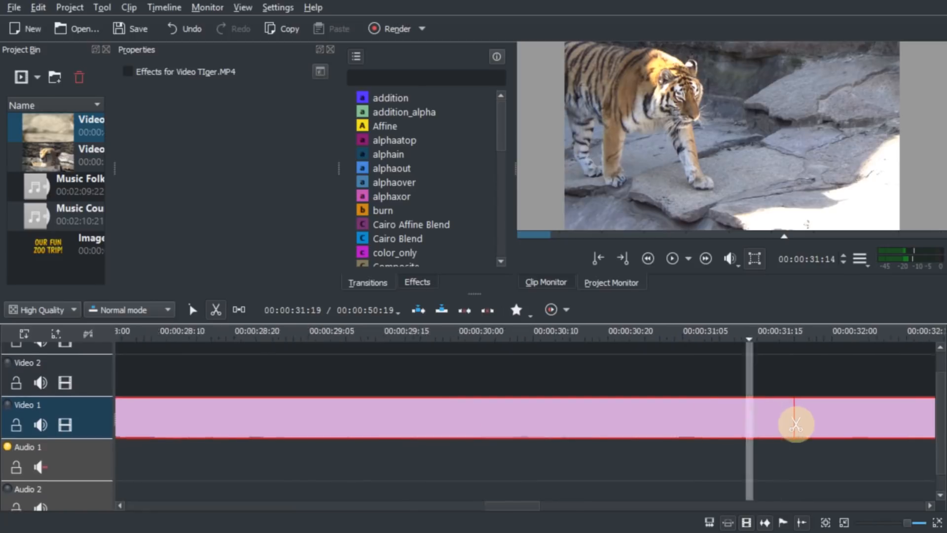
pyautogui.click(565, 420)
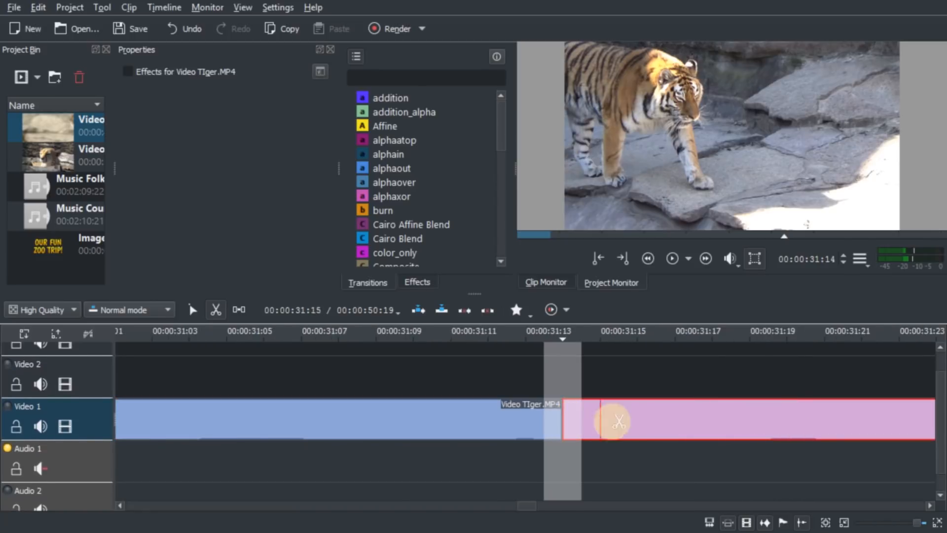
# - Delete the first part of the cut tiger clip and move the remaining part directly after Video Looking.MP4 on Video 1
pyautogui.scroll(-10, 630, 413)
pyautogui.press('s')
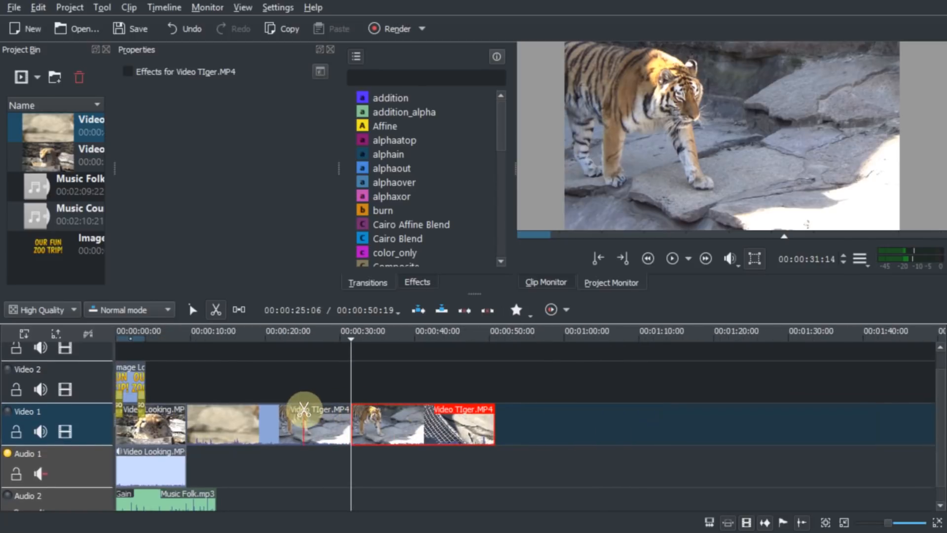
pyautogui.rightClick(270, 422)
pyautogui.click(330, 205)
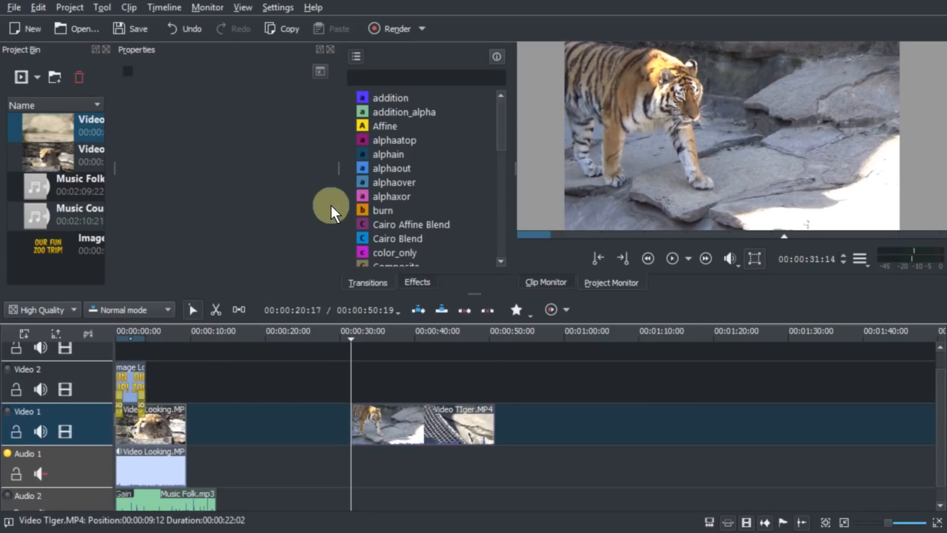
pyautogui.moveTo(438, 433); pyautogui.dragTo(272, 428)
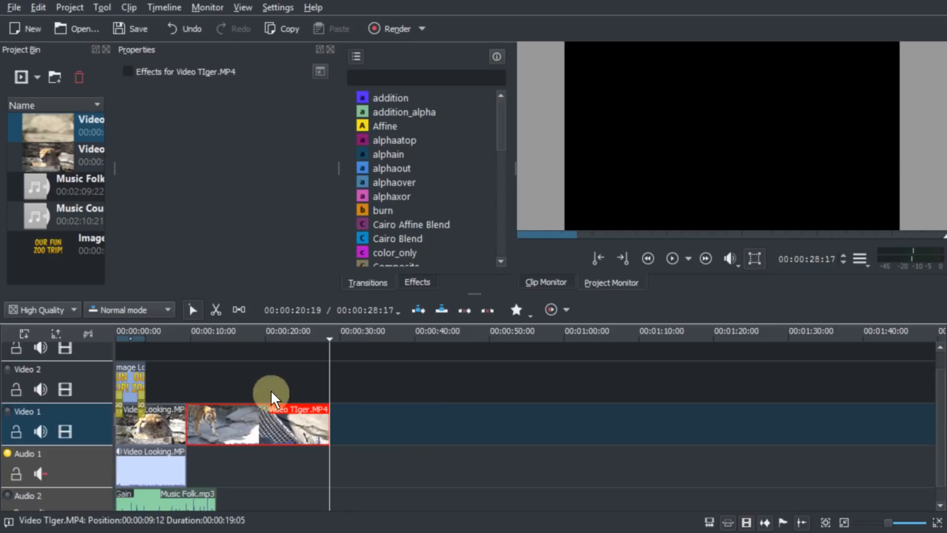
# - Trim the end of Music Folk.mp3 on Audio 2 back to the end of Video Looking.MP4
pyautogui.scroll(3, 164, 416)
pyautogui.scroll(-3, 378, 429)
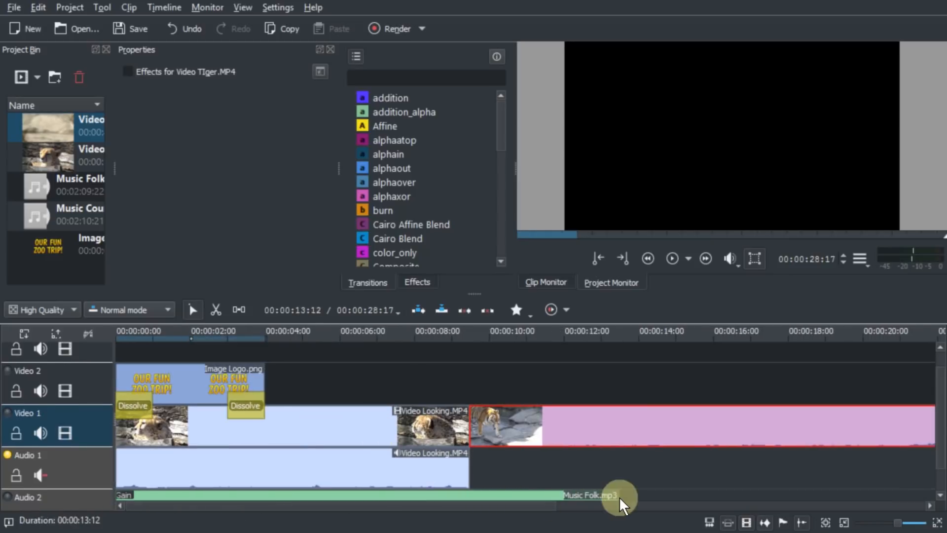
pyautogui.scroll(-2, 939, 385)
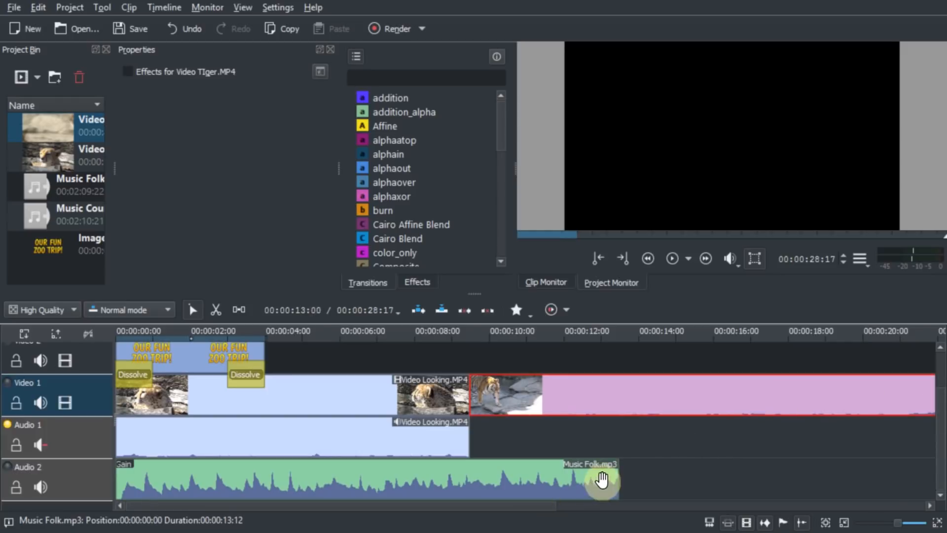
pyautogui.moveTo(616, 471); pyautogui.dragTo(472, 470)
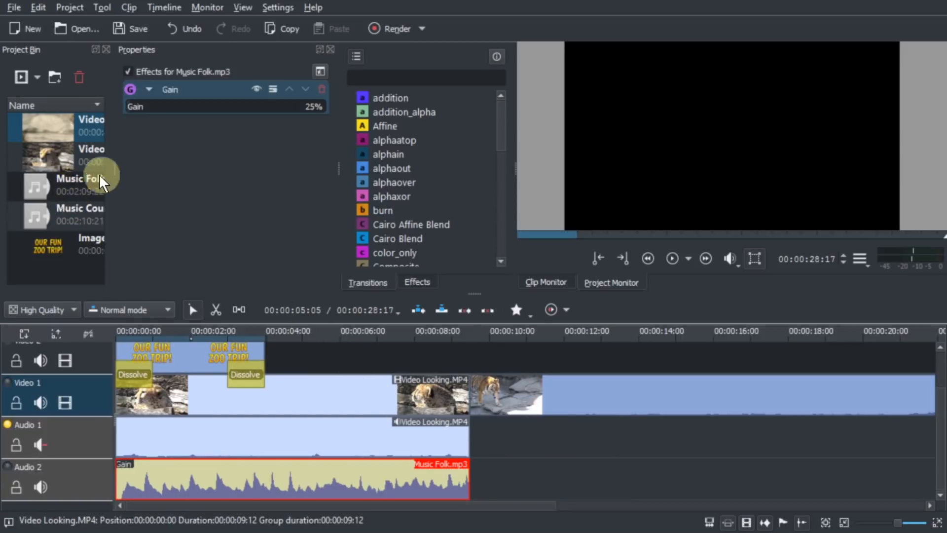
# - Place Music Country.mp3 on Audio 2 directly after Music Folk.mp3 and play the change between the two clips
pyautogui.moveTo(69, 209); pyautogui.dragTo(558, 475)
pyautogui.scroll(-3, 558, 474)
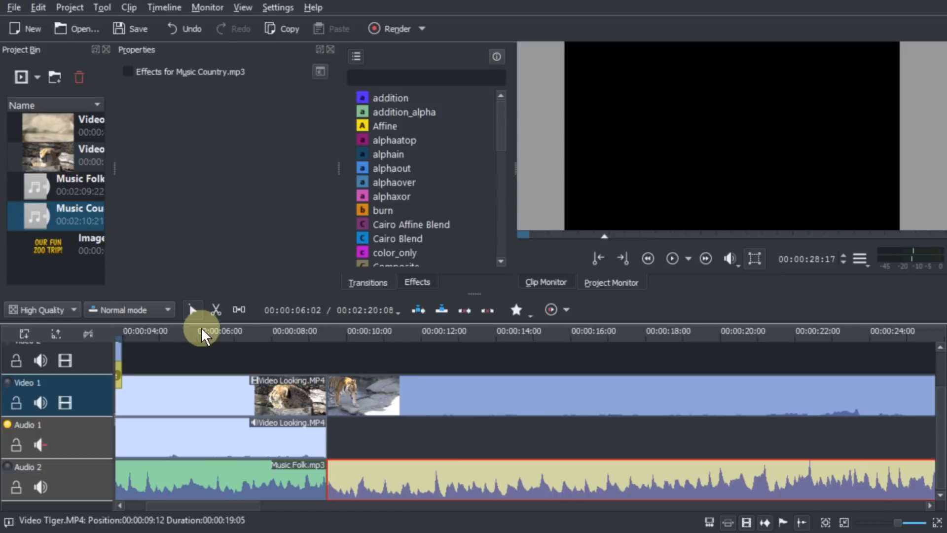
pyautogui.press('space')
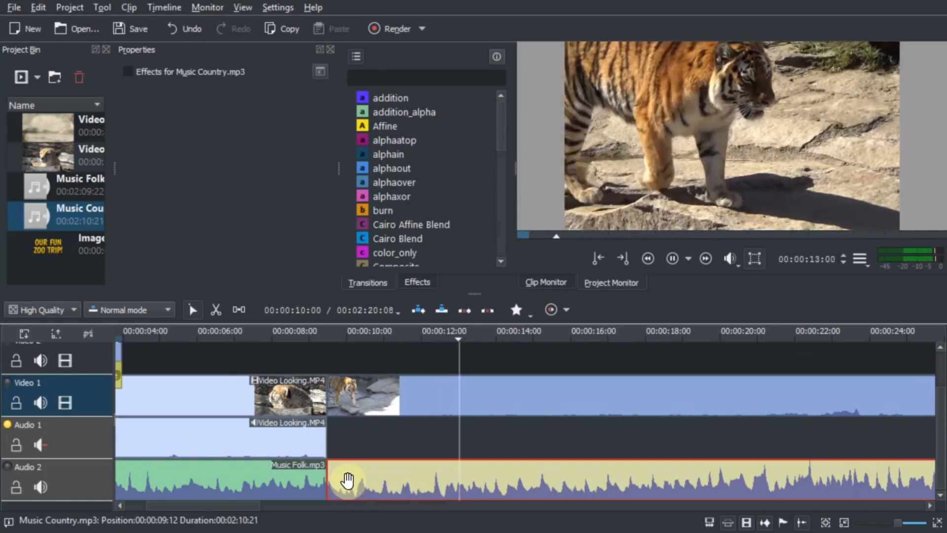
pyautogui.press('space')
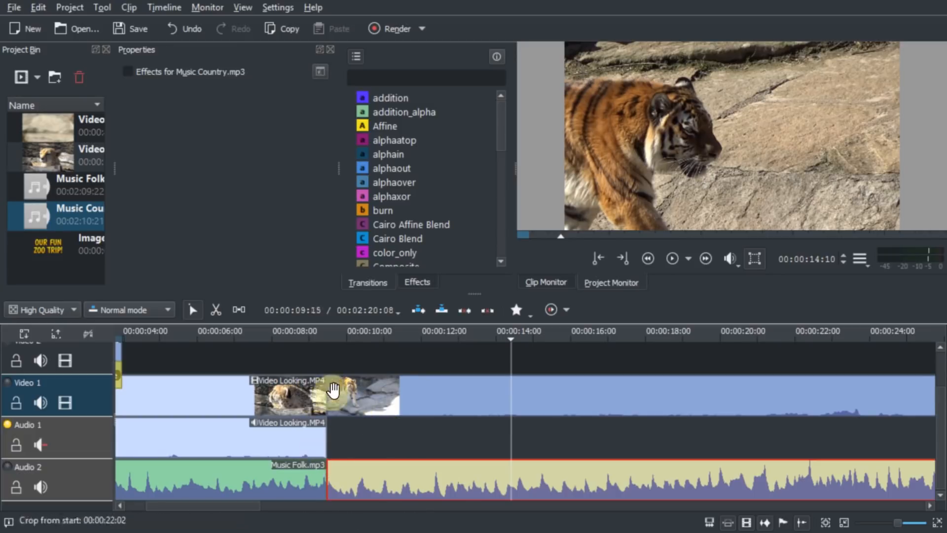
# - Move Video TIger.MP4 up to Video 2 at 00:00:08:10 so that it overlaps the end of Video Looking.MP4
pyautogui.moveTo(373, 391); pyautogui.dragTo(382, 388)
pyautogui.moveTo(373, 359); pyautogui.dragTo(334, 366)
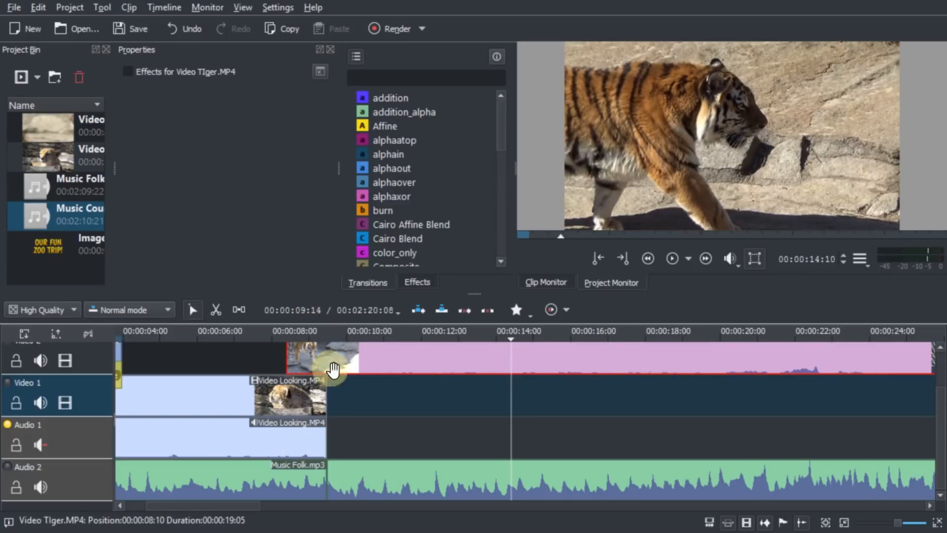
pyautogui.scroll(1, 939, 394)
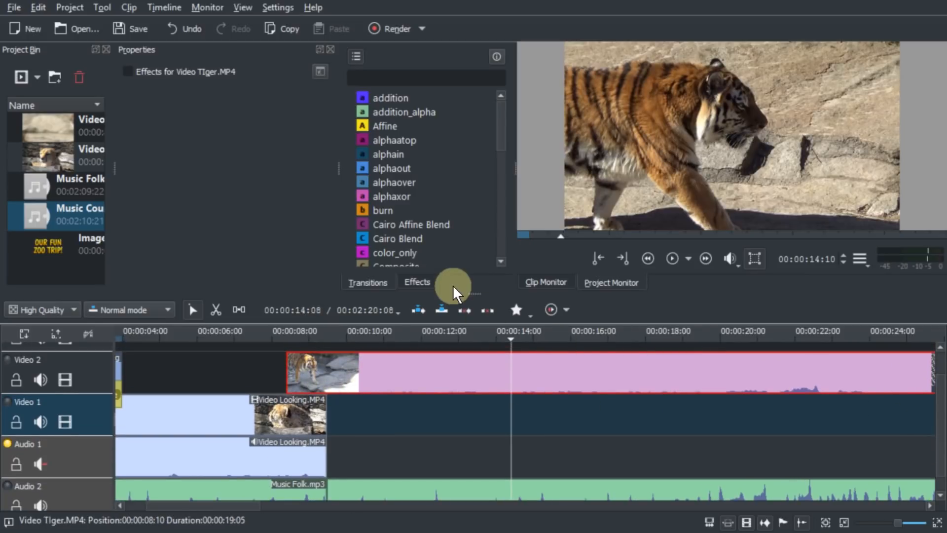
# - Add a Dissolve transition at the overlap of Video TIger.MP4 and Video Looking.MP4 and play it
pyautogui.moveTo(498, 136); pyautogui.dragTo(499, 173)
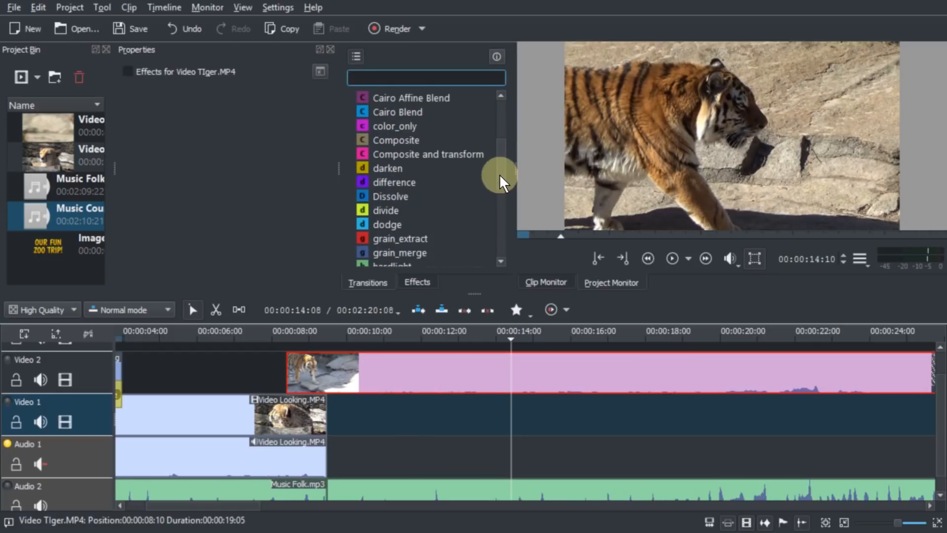
pyautogui.moveTo(376, 194); pyautogui.dragTo(304, 385)
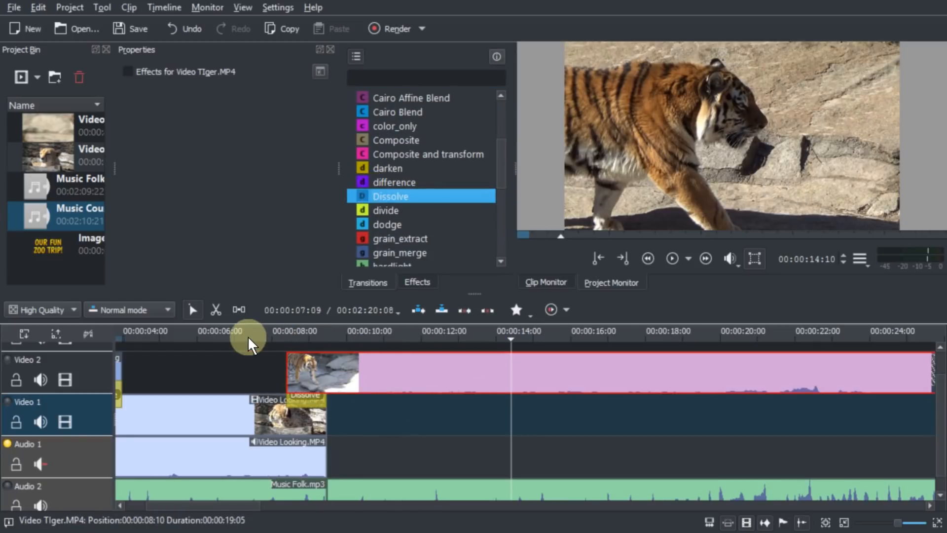
pyautogui.click(248, 336)
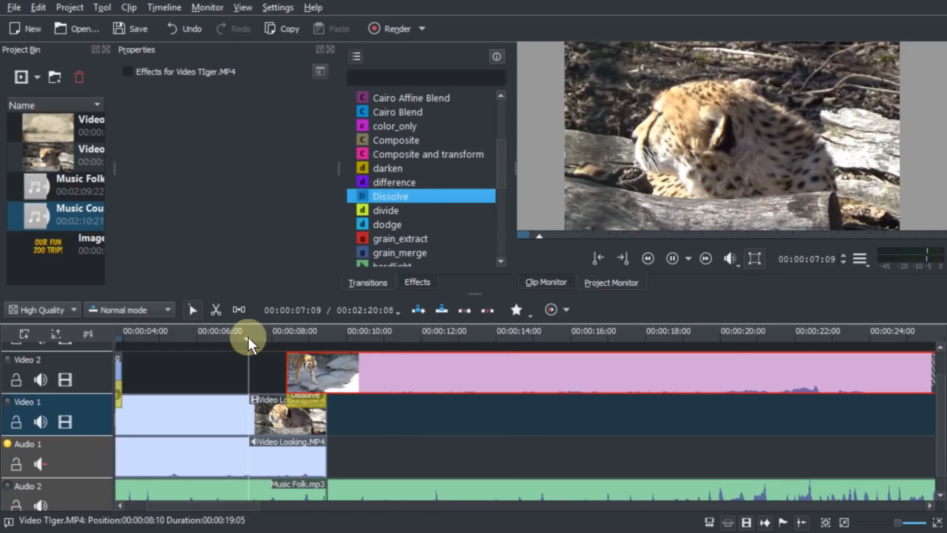
pyautogui.press('space')
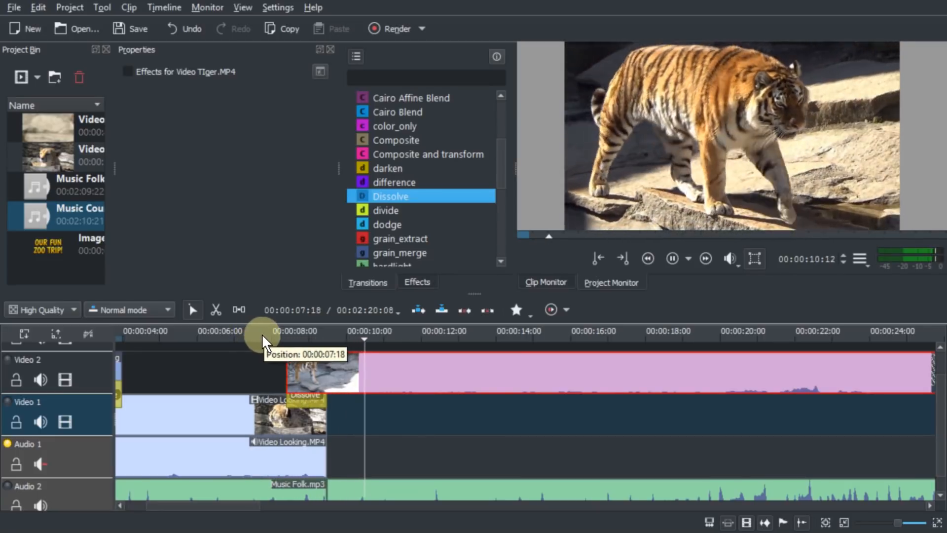
pyautogui.press('space')
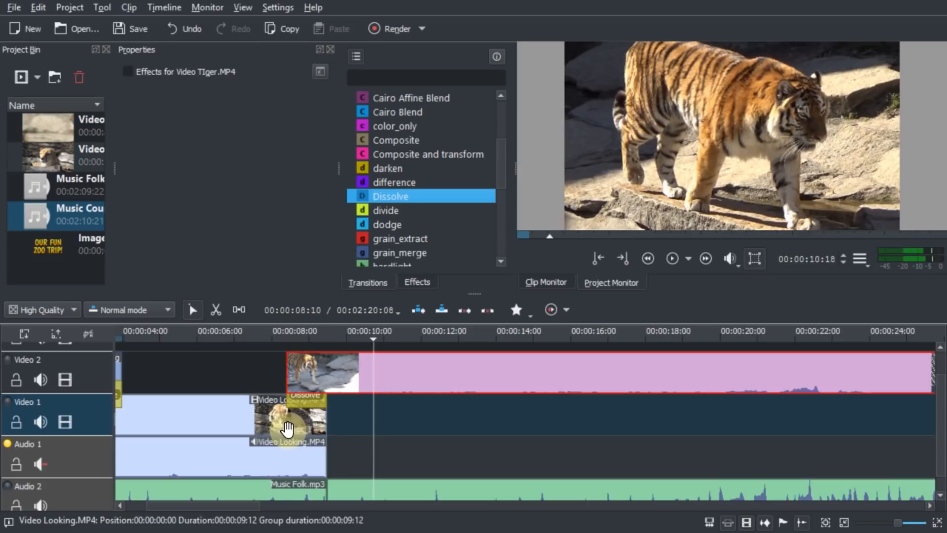
# - Replace the Dissolve between the cheetah and tiger clips with a Wipe transition and show its settings
pyautogui.click(313, 400)
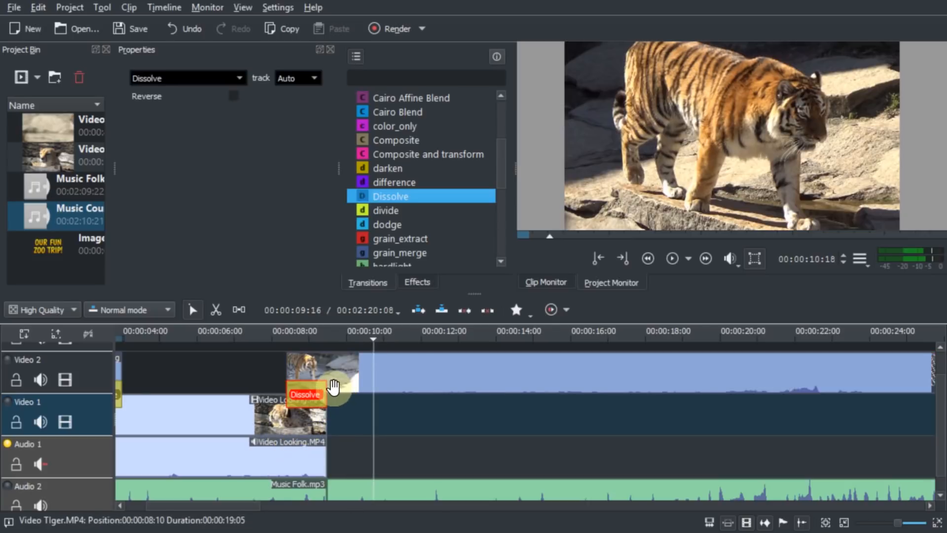
pyautogui.press('Delete')
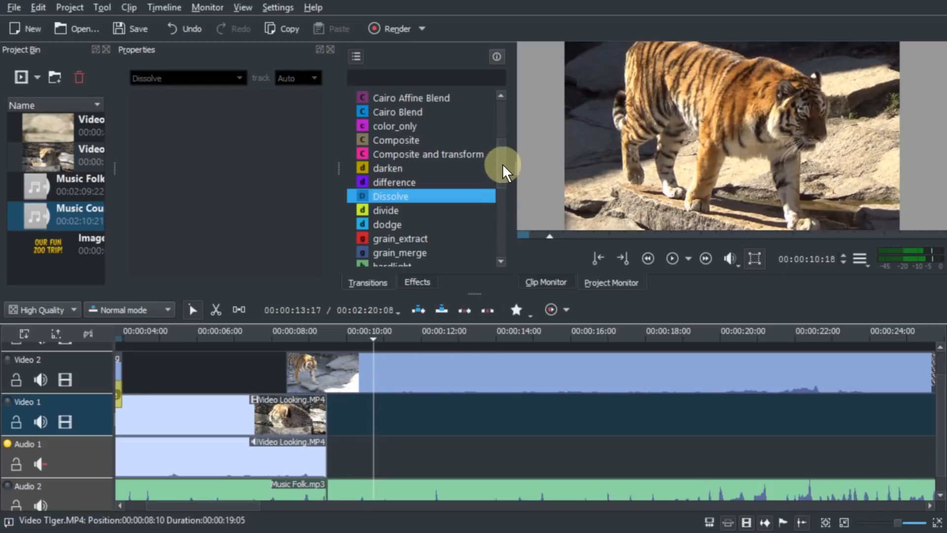
pyautogui.moveTo(502, 165); pyautogui.dragTo(501, 238)
pyautogui.moveTo(385, 249)
pyautogui.mouseDown()
pyautogui.moveTo(457, 248)
pyautogui.moveTo(380, 253)
pyautogui.mouseUp()
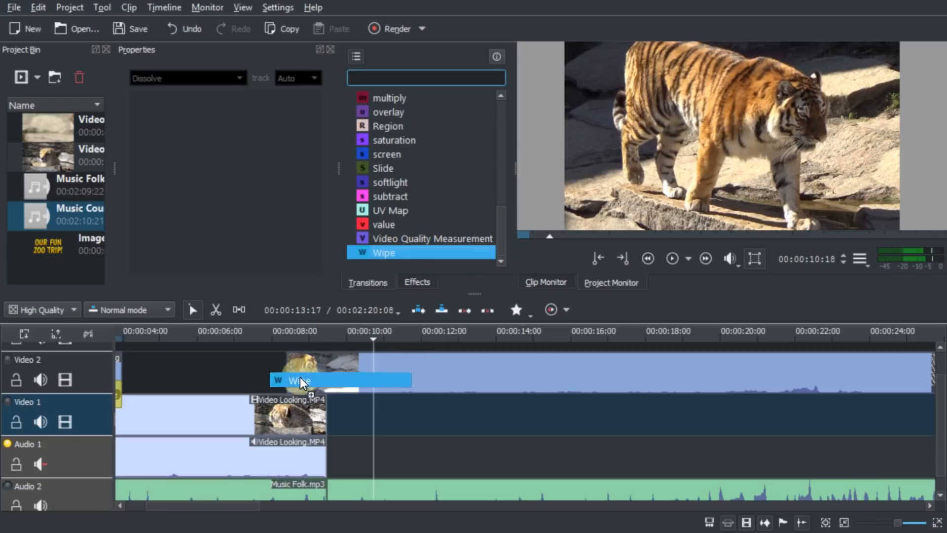
pyautogui.moveTo(300, 376); pyautogui.dragTo(300, 380)
pyautogui.click(309, 393)
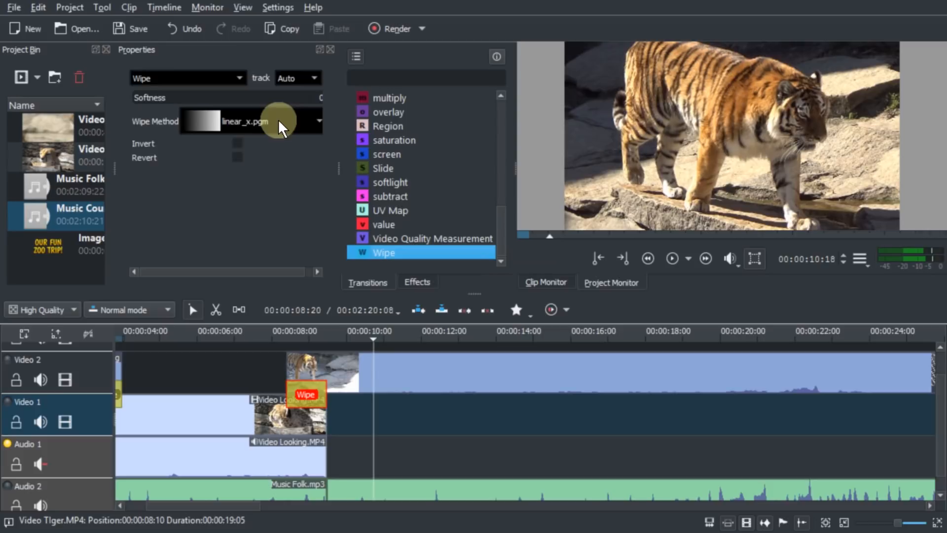
# - Play the Wipe between the two videos, mute Audio 2 and return the playhead to just before the transition
pyautogui.moveTo(291, 333); pyautogui.dragTo(278, 335)
pyautogui.press('space')
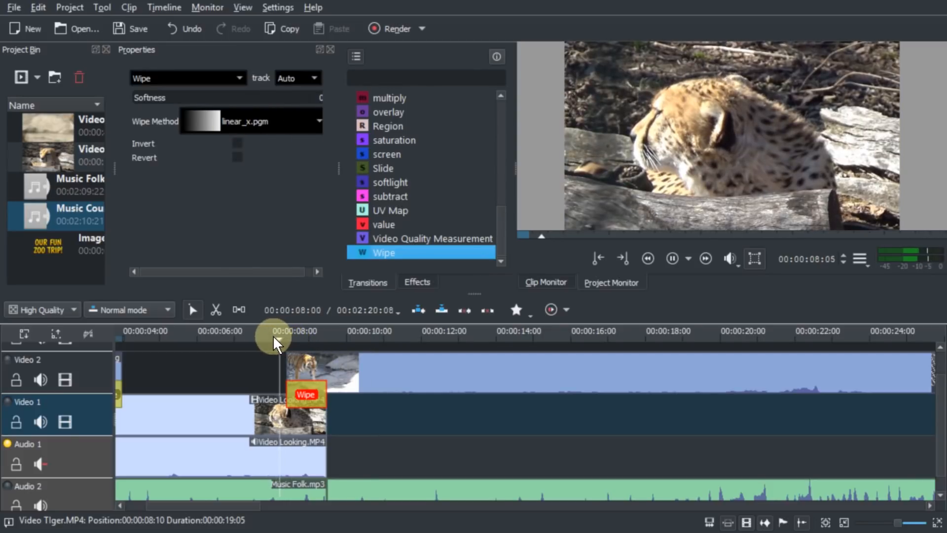
pyautogui.press('space')
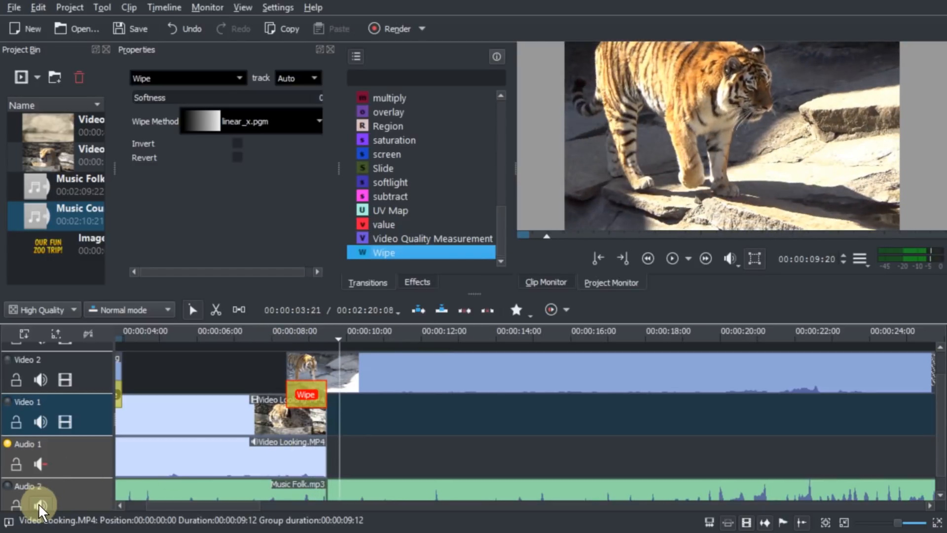
pyautogui.click(276, 328)
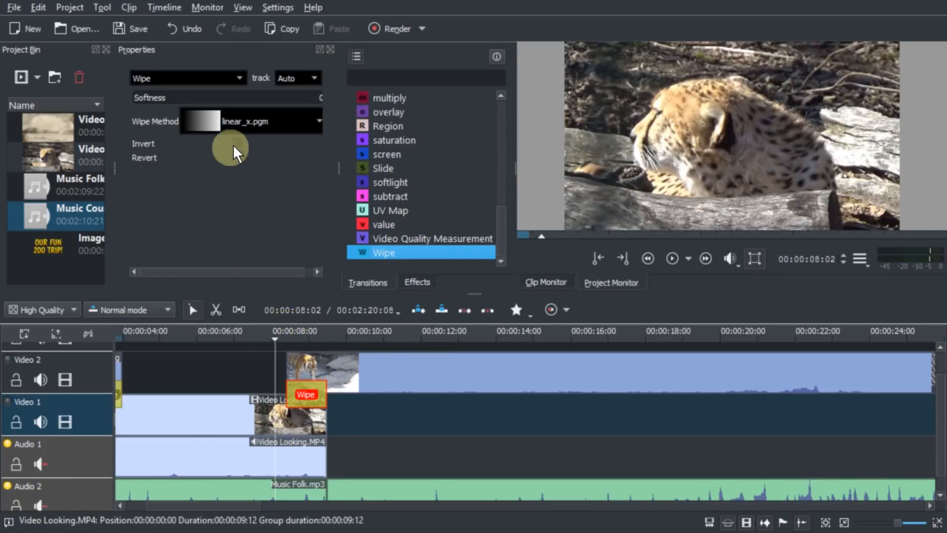
# - Raise the Wipe's Softness to a little under half and replay the transition from shortly before it
pyautogui.moveTo(152, 105); pyautogui.dragTo(192, 103)
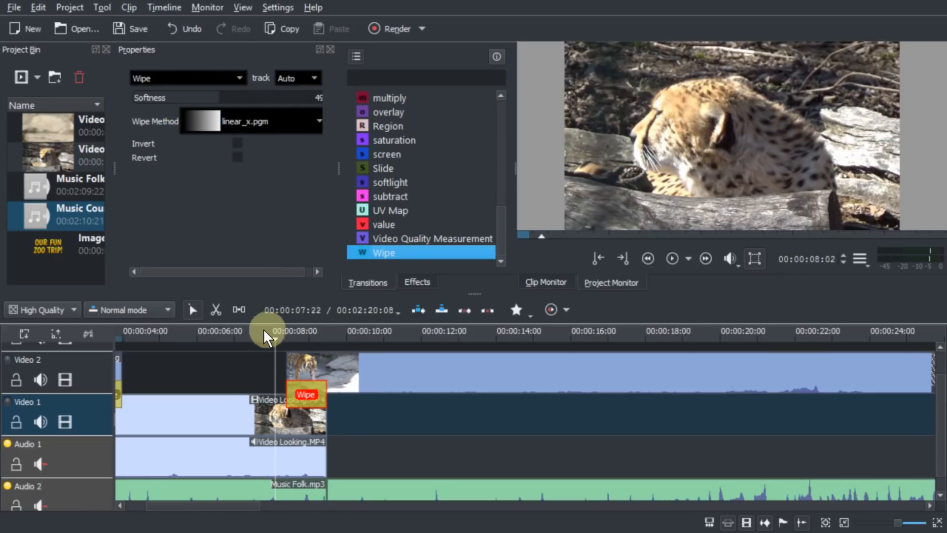
pyautogui.moveTo(263, 329); pyautogui.dragTo(267, 329)
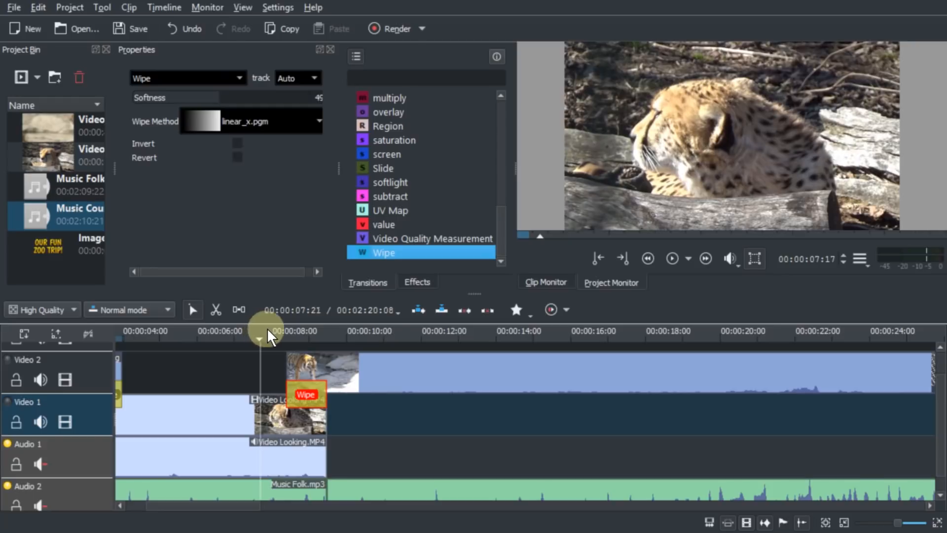
pyautogui.press('space')
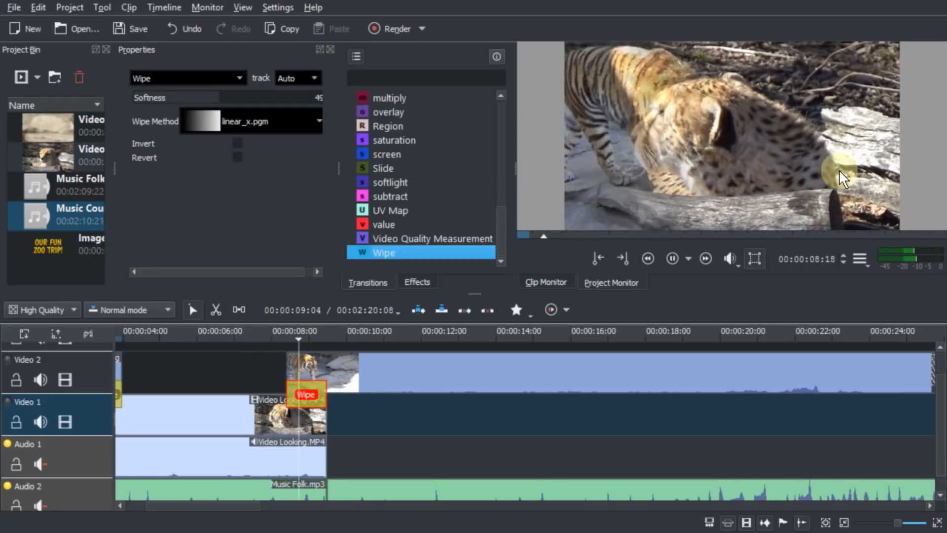
pyautogui.moveTo(280, 340); pyautogui.dragTo(255, 335)
# - Move Video TIger.MP4 earlier on Video 2 to 00:00:06:06 to lengthen the Wipe overlap, and play the longer transition
pyautogui.moveTo(377, 376); pyautogui.dragTo(332, 380)
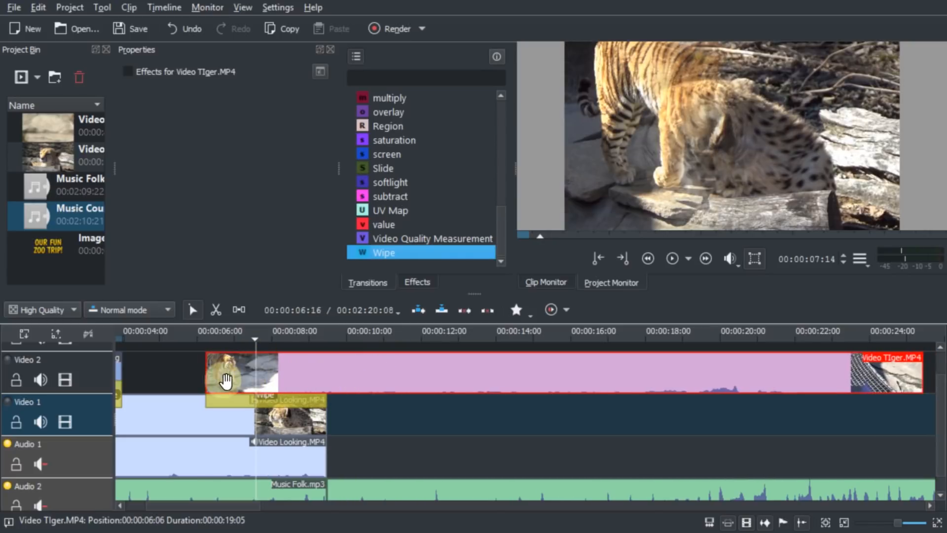
pyautogui.moveTo(191, 331); pyautogui.dragTo(189, 333)
pyautogui.press('space')
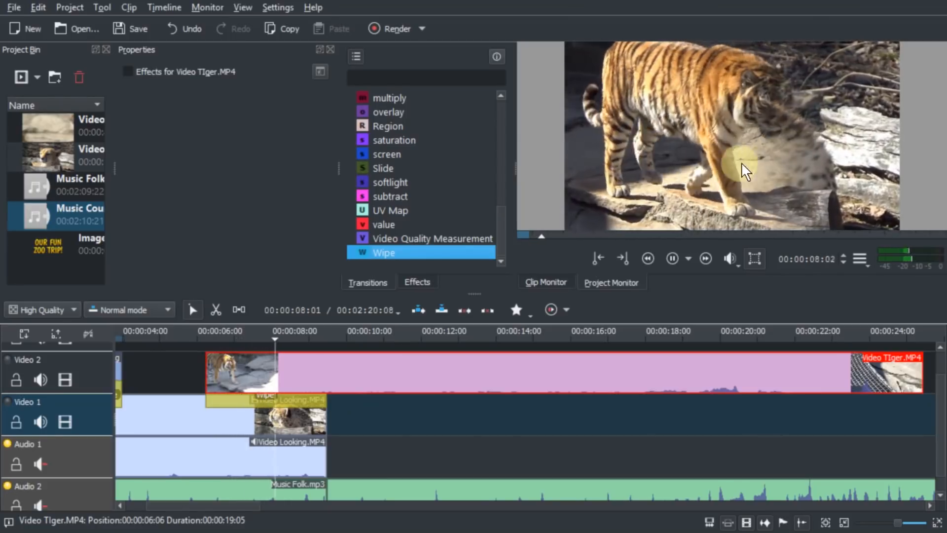
# - Select the Wipe between the cheetah and tiger clips, lower its Softness to 33 and replay the transition from shortly before it
pyautogui.click(189, 336)
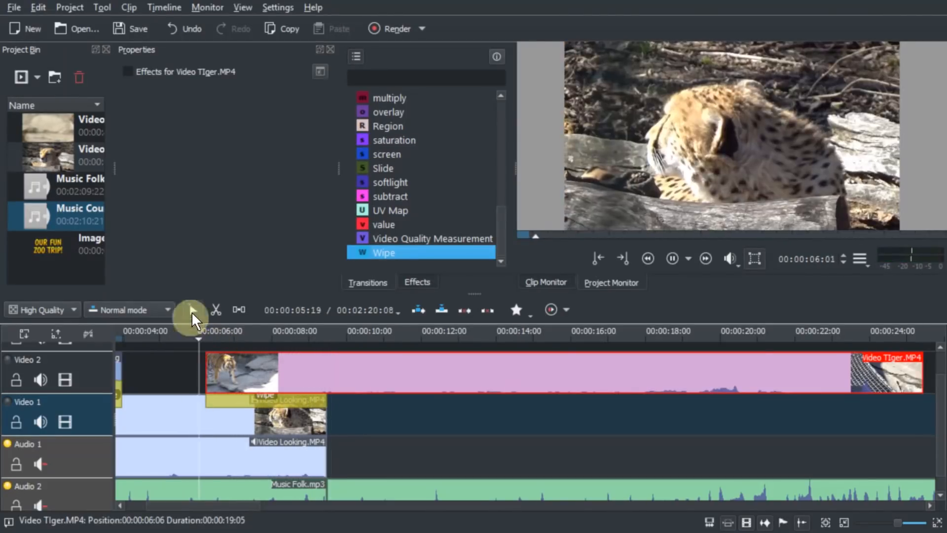
pyautogui.click(253, 415)
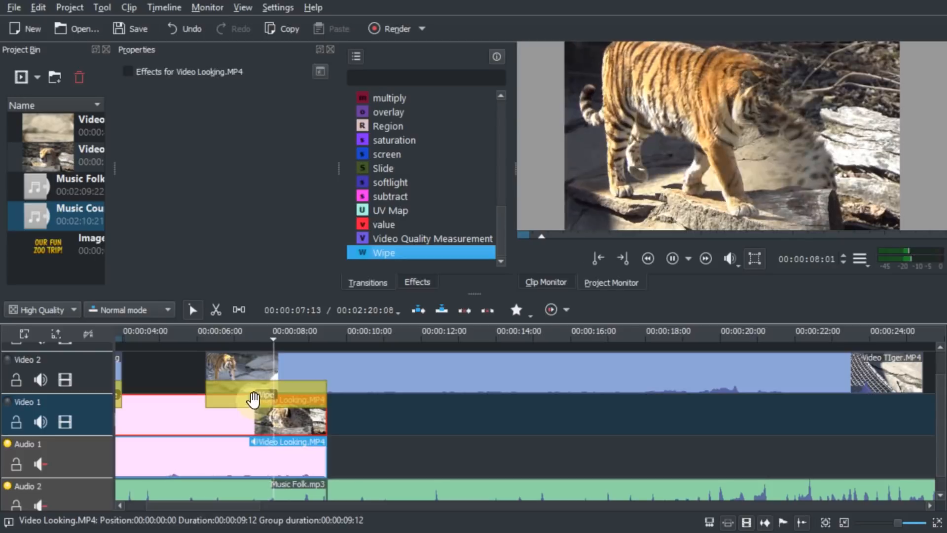
pyautogui.click(257, 397)
pyautogui.click(190, 330)
pyautogui.moveTo(226, 97); pyautogui.dragTo(194, 98)
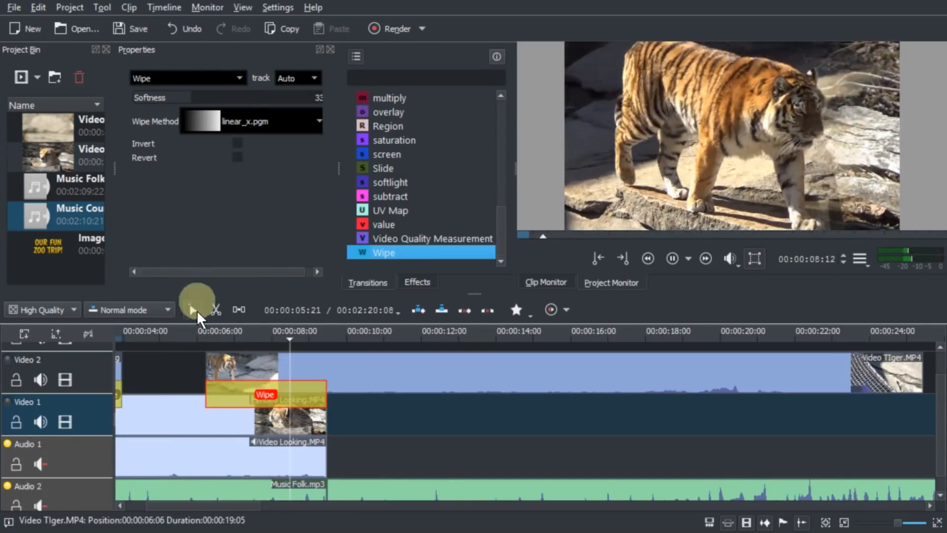
pyautogui.click(194, 333)
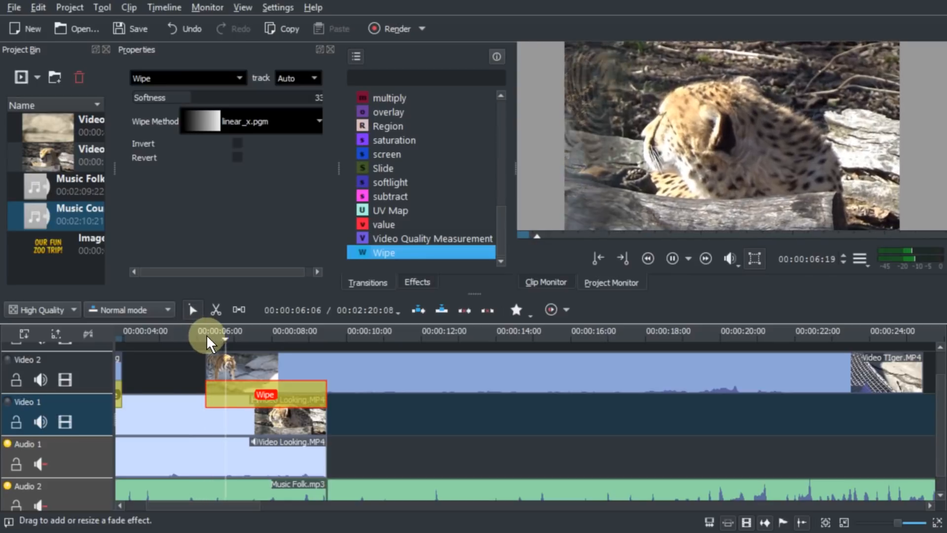
# - Lower the Wipe's Softness to 5, play through the transition and stop playback past its end
pyautogui.moveTo(167, 96); pyautogui.dragTo(138, 97)
pyautogui.click(191, 327)
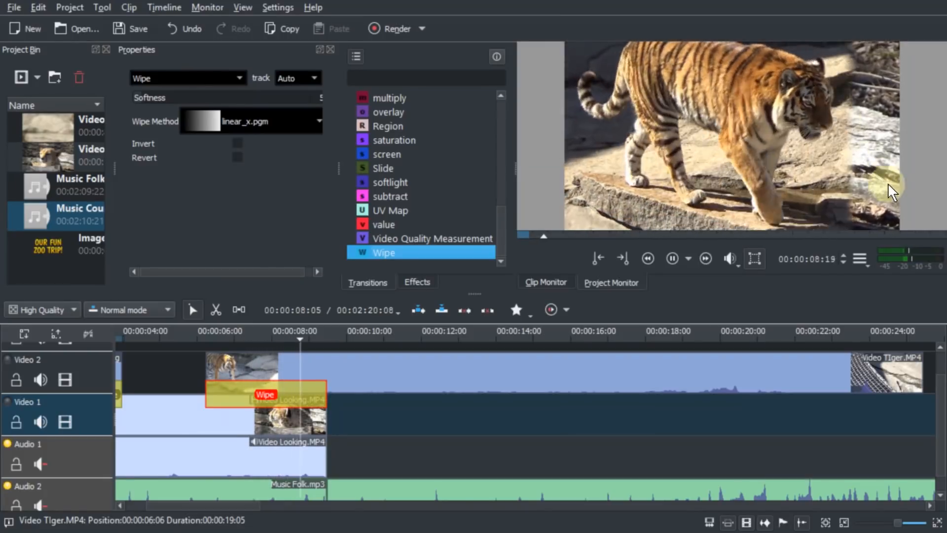
pyautogui.press('space')
# - Change the Wipe Method to radial-bars.pgm and raise Softness to 21, replaying the transition after each change
pyautogui.click(255, 121)
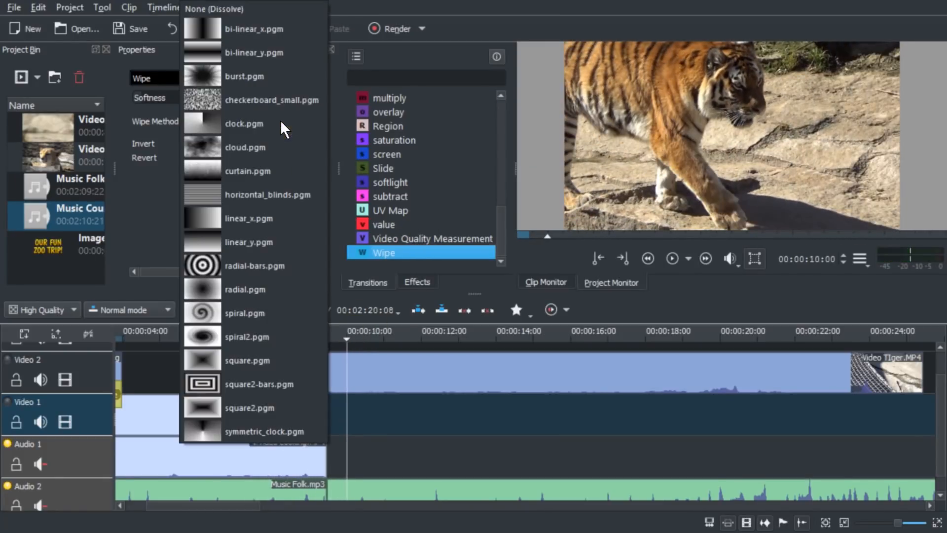
pyautogui.click(255, 265)
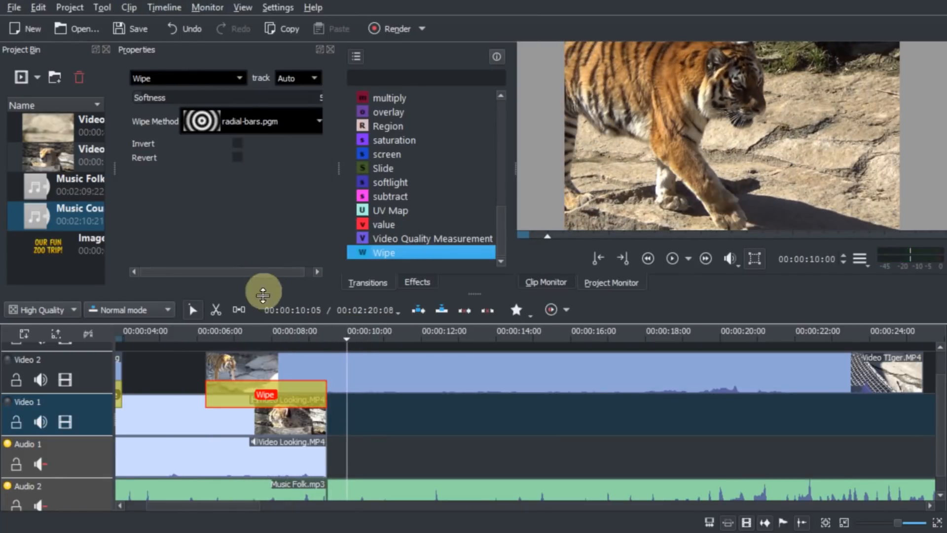
pyautogui.click(191, 337)
pyautogui.press('space')
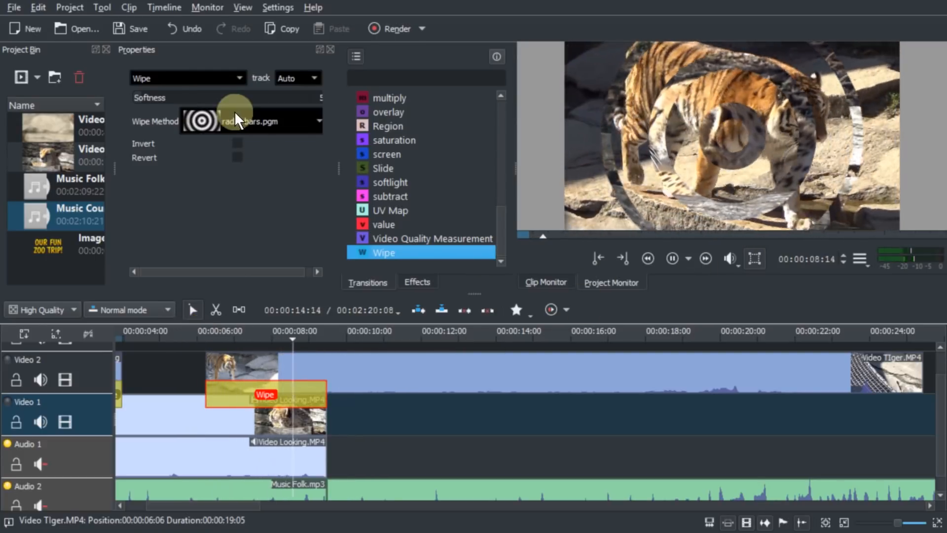
pyautogui.moveTo(169, 97)
pyautogui.mouseDown()
pyautogui.moveTo(179, 102)
pyautogui.moveTo(170, 97)
pyautogui.mouseUp()
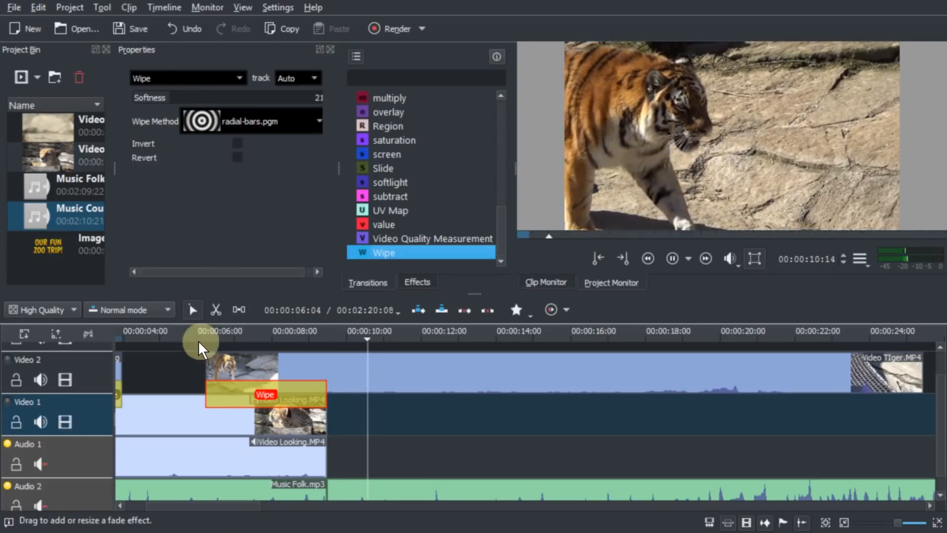
pyautogui.click(187, 335)
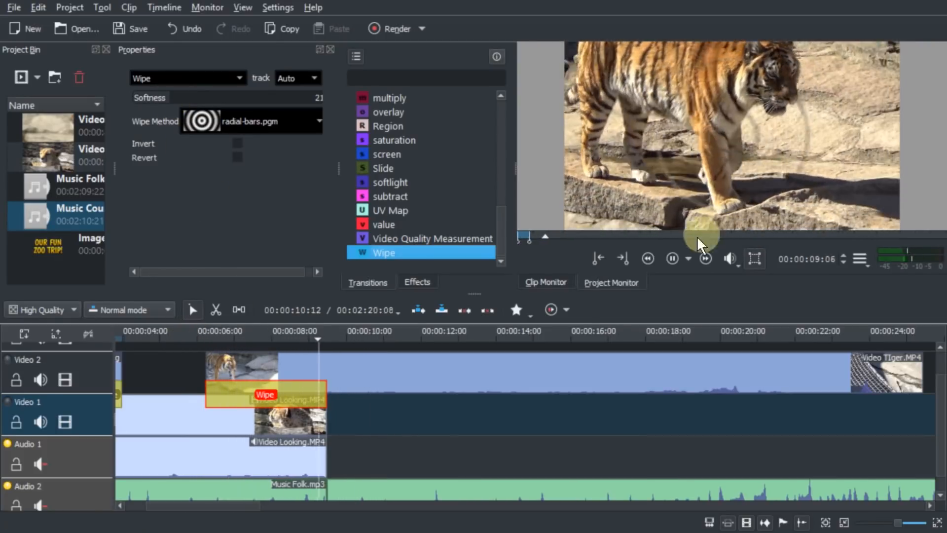
# - Switch the Wipe Method to clock.pgm, play the transition from shortly before it and stop playback after it ends
pyautogui.click(231, 124)
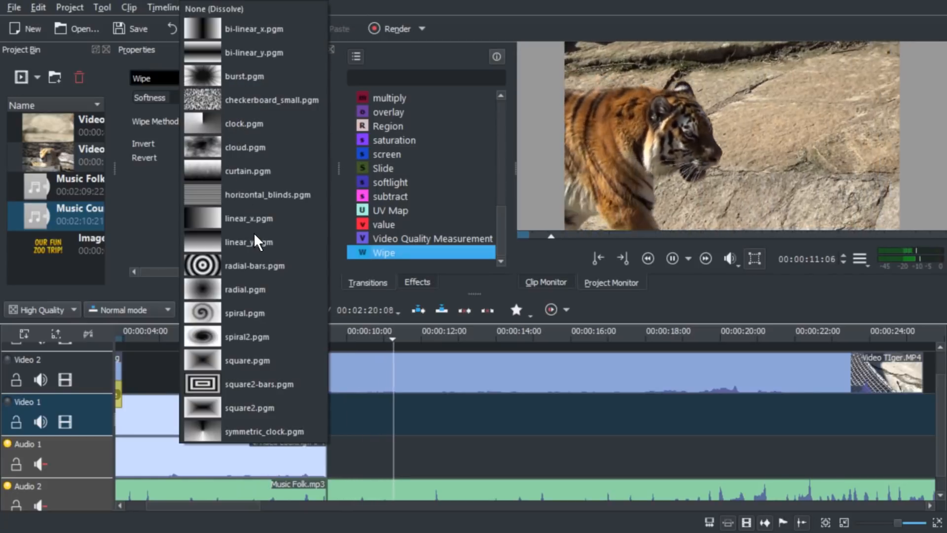
pyautogui.click(257, 123)
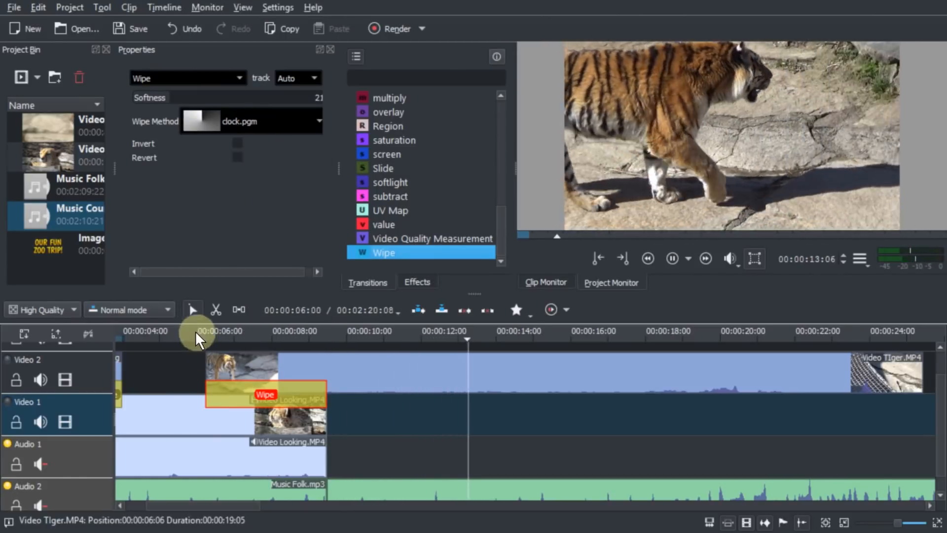
pyautogui.moveTo(196, 330); pyautogui.dragTo(184, 325)
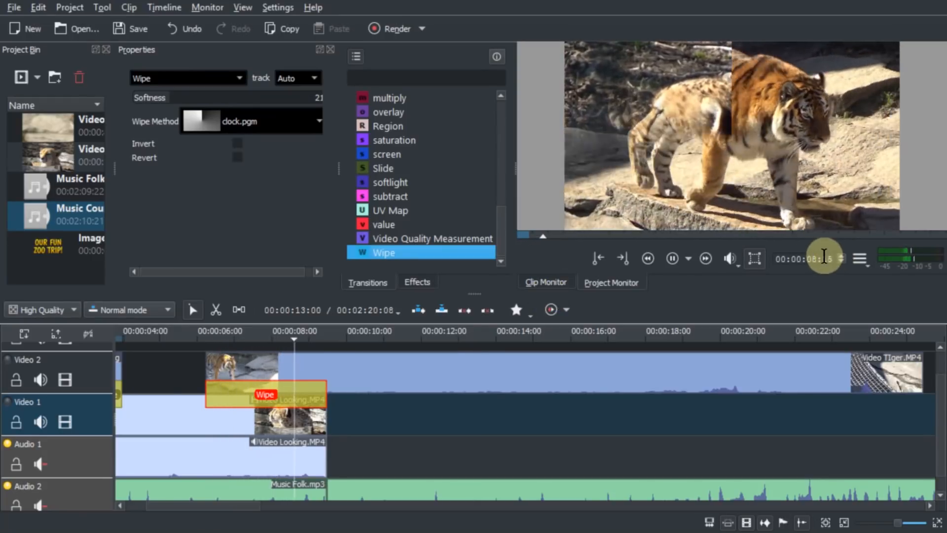
pyautogui.press('space')
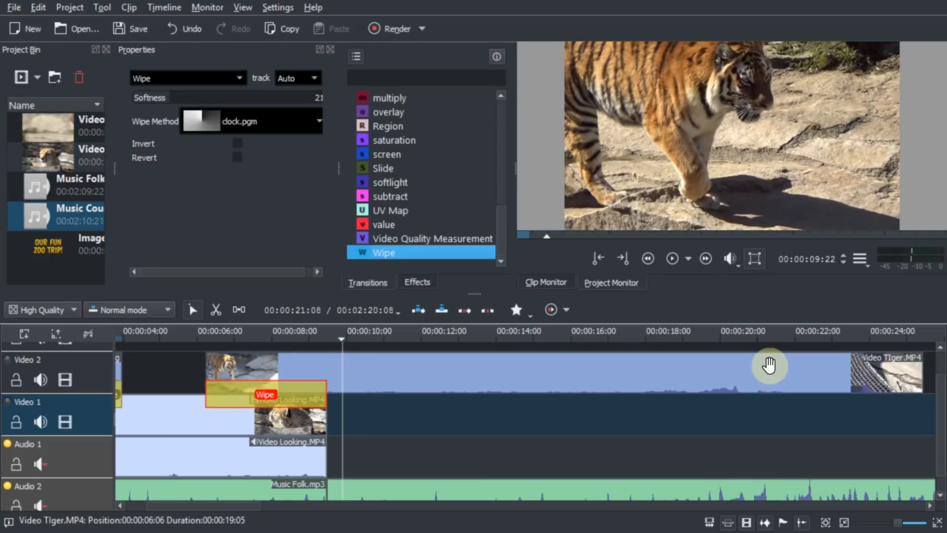
# - Mute the Video 2 track's audio
pyautogui.scroll(-1, 942, 389)
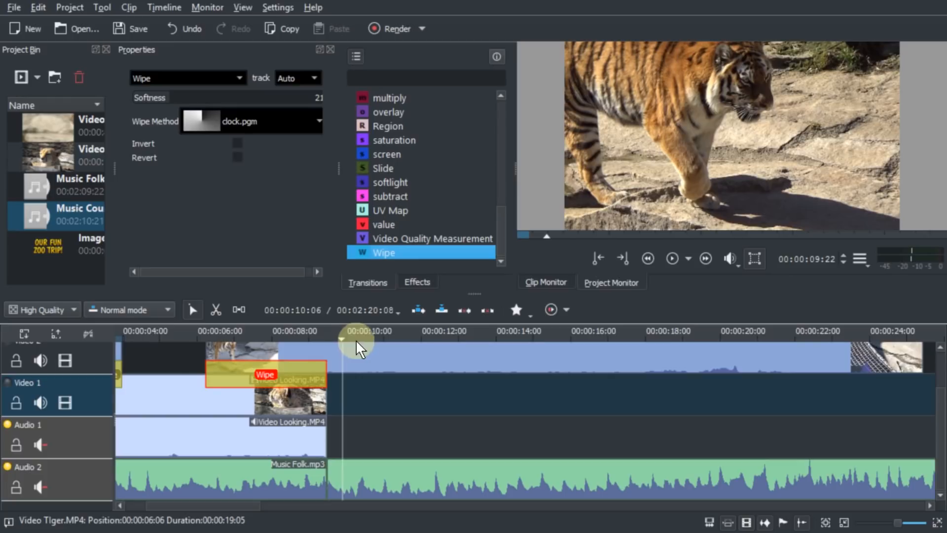
pyautogui.click(43, 360)
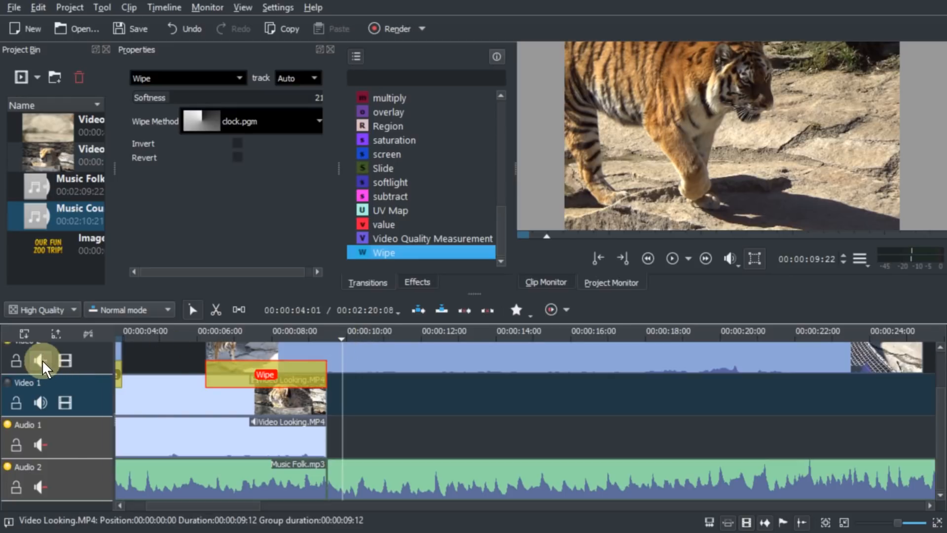
# - Ungroup Video Looking.MP4's audio from its video and delete the audio clip from Audio 1
pyautogui.click(235, 436)
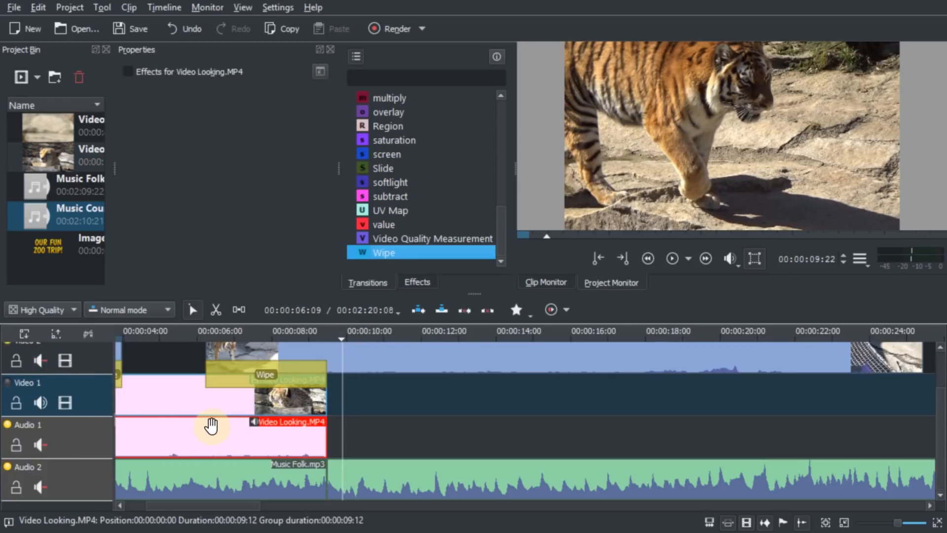
pyautogui.rightClick(211, 425)
pyautogui.click(188, 390)
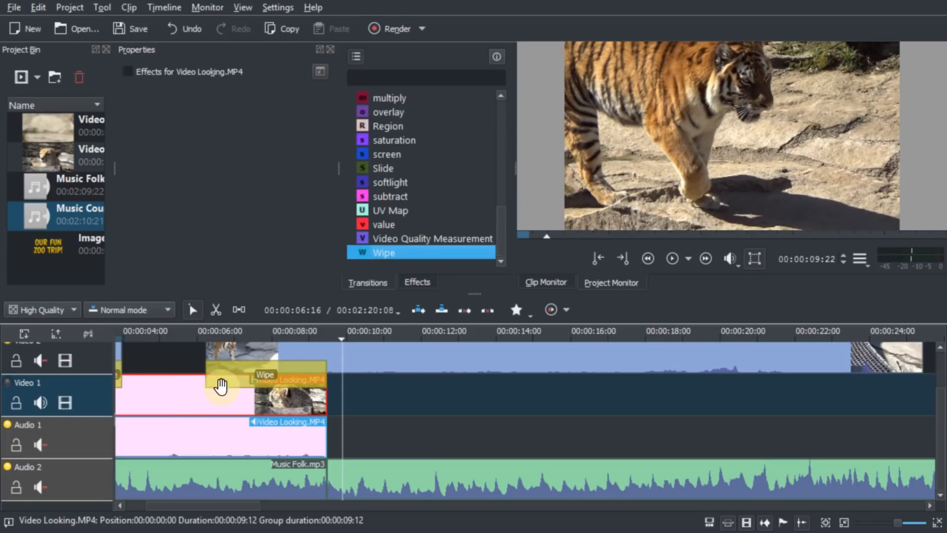
pyautogui.click(214, 439)
pyautogui.rightClick(214, 439)
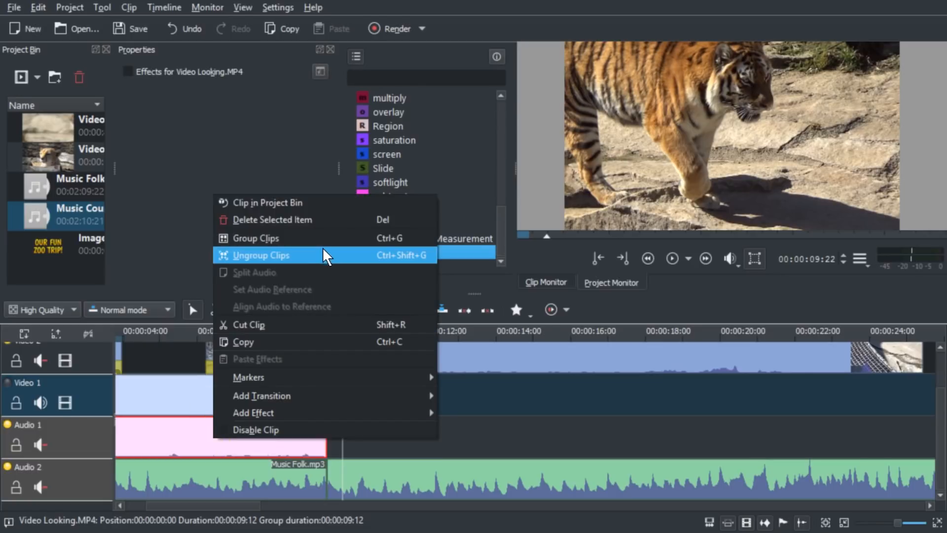
pyautogui.click(398, 253)
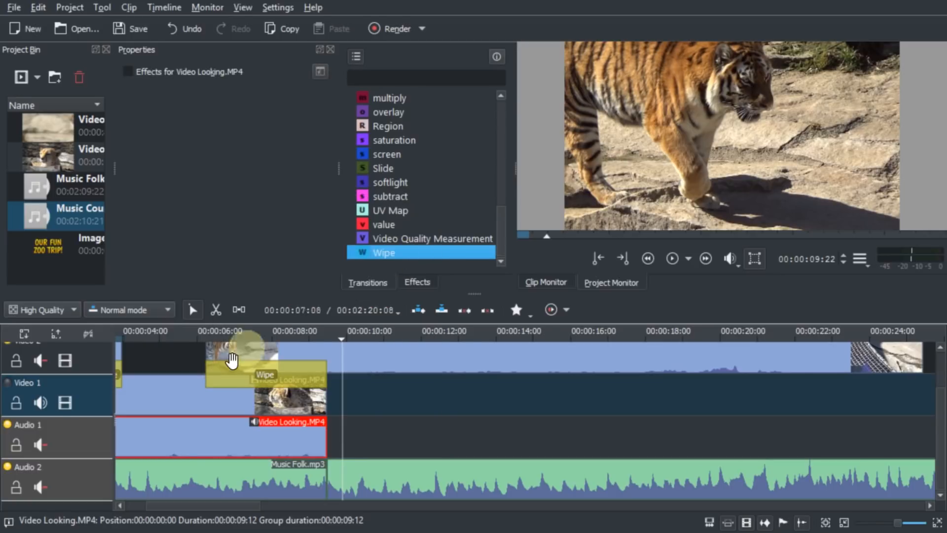
pyautogui.rightClick(223, 426)
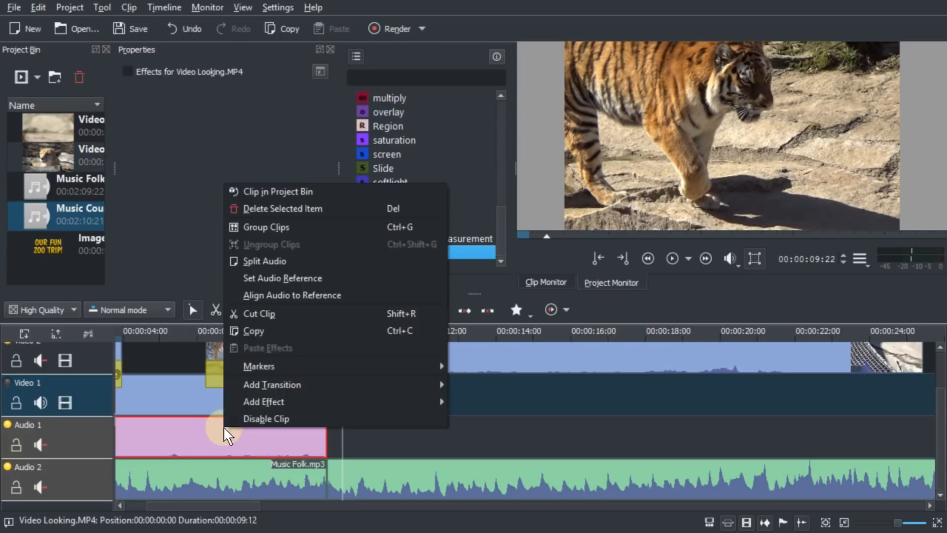
pyautogui.click(325, 212)
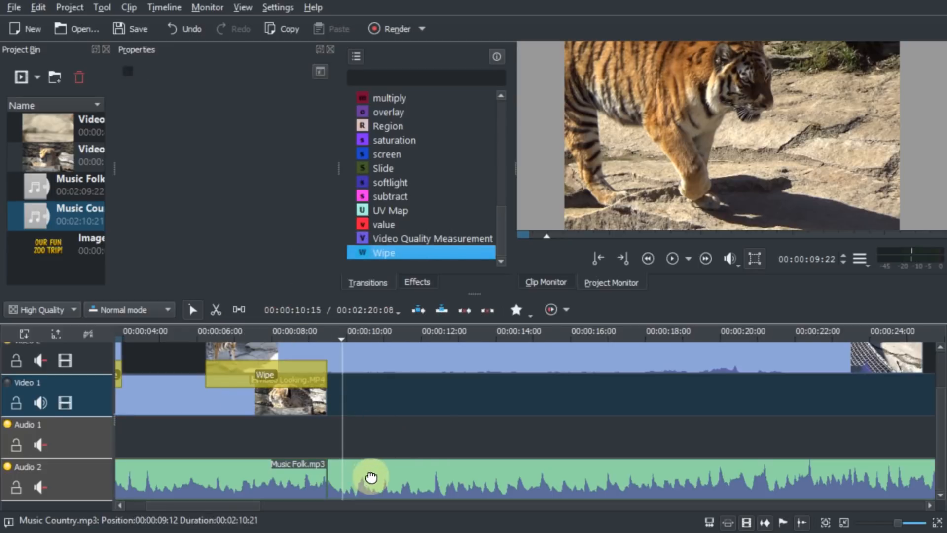
# - Move Music Country.mp3 up to Audio 1 and start it at 00:00:08:10, overlapping the end of Music Folk.mp3
pyautogui.moveTo(371, 477); pyautogui.dragTo(372, 446)
pyautogui.moveTo(427, 438); pyautogui.dragTo(389, 437)
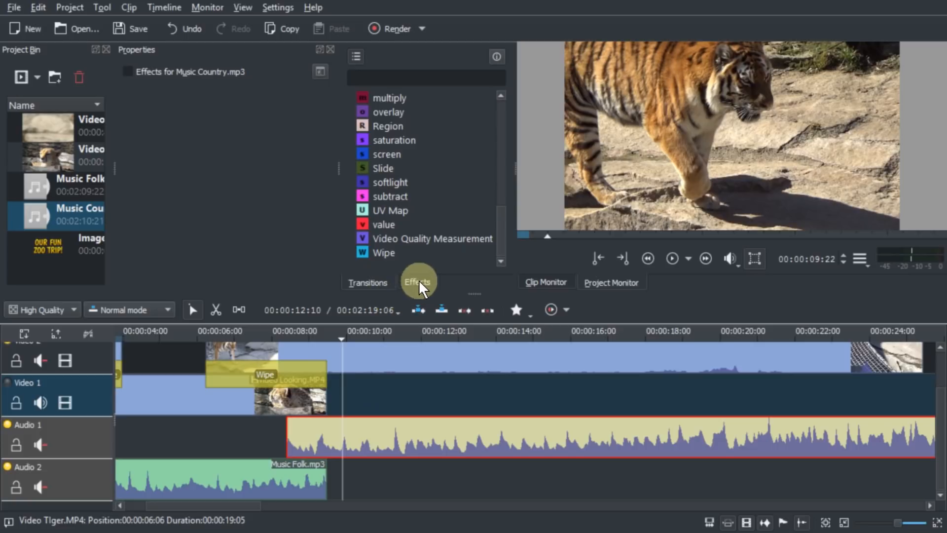
# - Apply a Fade in effect to Music Country.mp3 and a Fade out effect to Music Folk.mp3
pyautogui.click(419, 280)
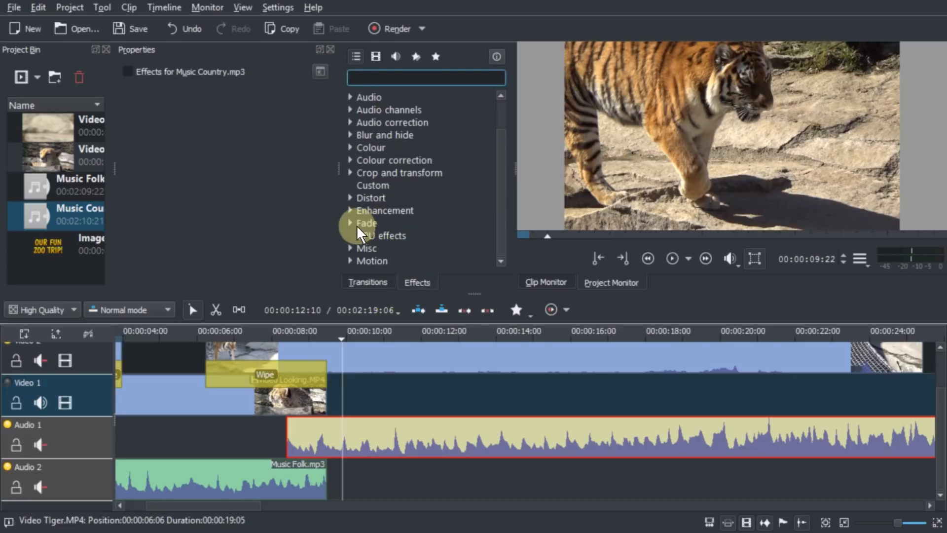
pyautogui.click(353, 223)
pyautogui.scroll(-2, 430, 215)
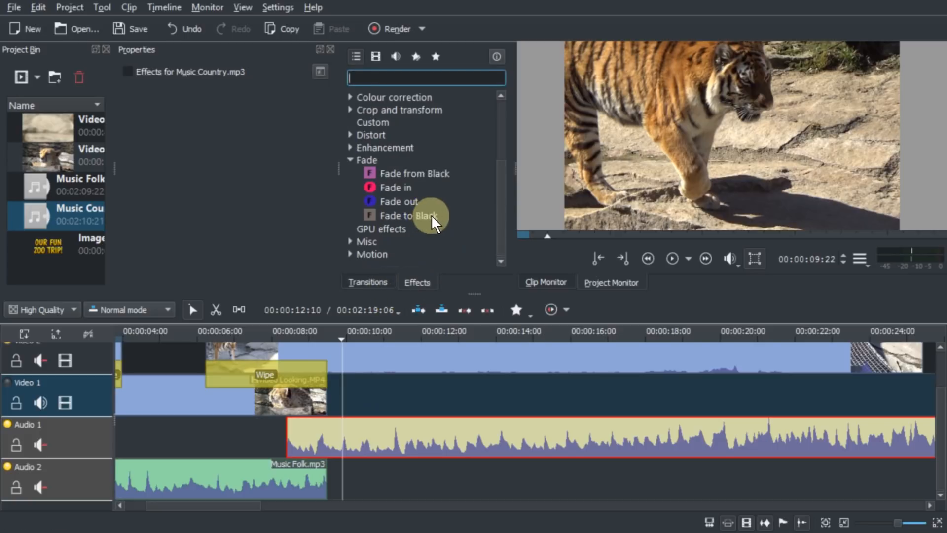
pyautogui.click(388, 186)
pyautogui.moveTo(388, 187); pyautogui.dragTo(311, 435)
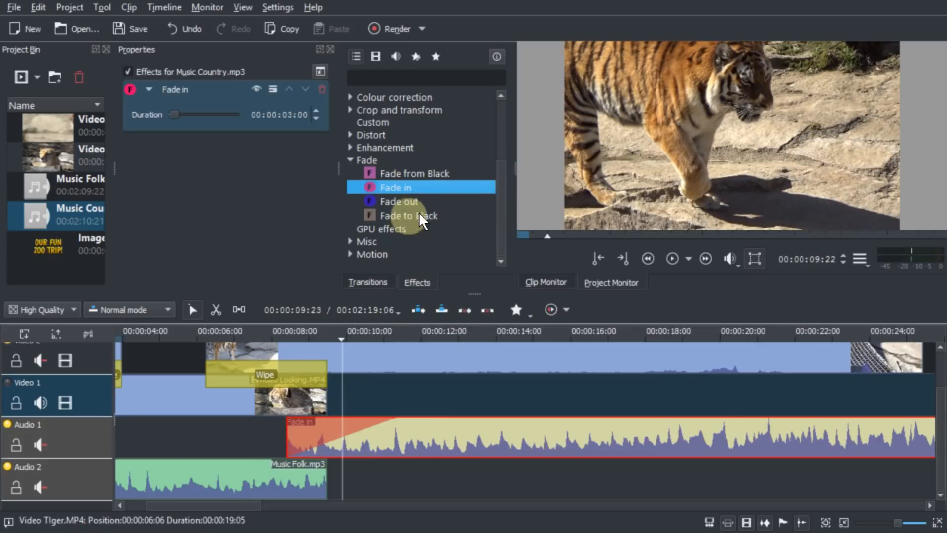
pyautogui.click(417, 202)
pyautogui.moveTo(417, 207); pyautogui.dragTo(317, 475)
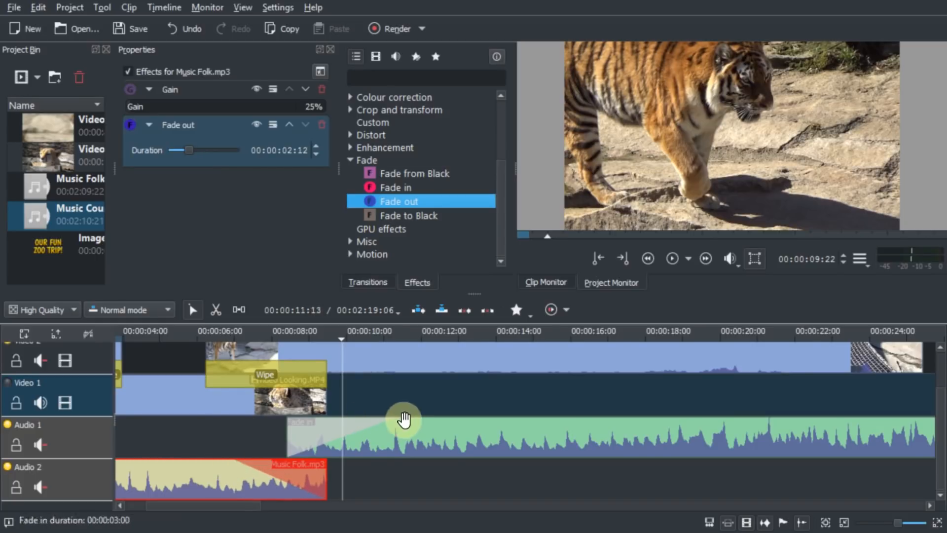
# - Shorten Music Country.mp3's fade in to 00:00:01:05 and Music Folk.mp3's fade out to 00:00:01:01
pyautogui.click(395, 427)
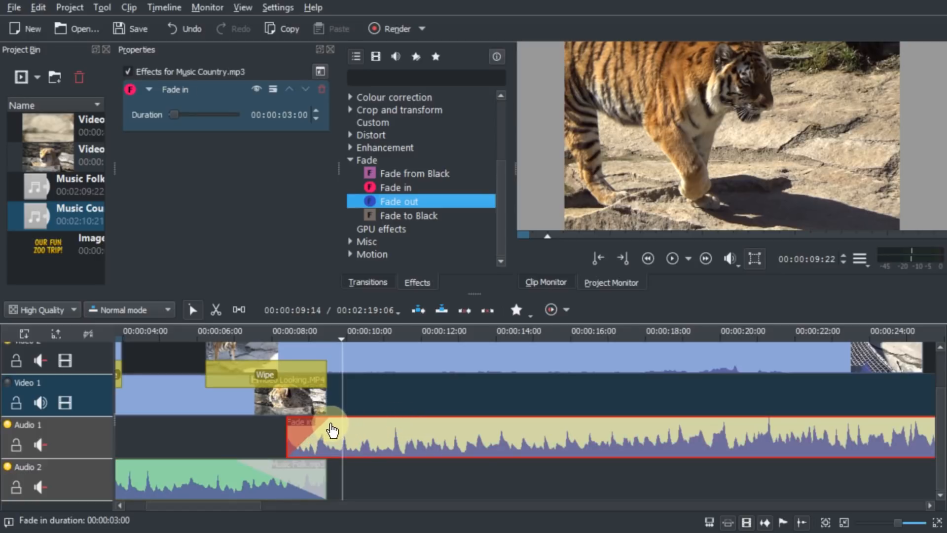
pyautogui.moveTo(334, 431); pyautogui.dragTo(285, 439)
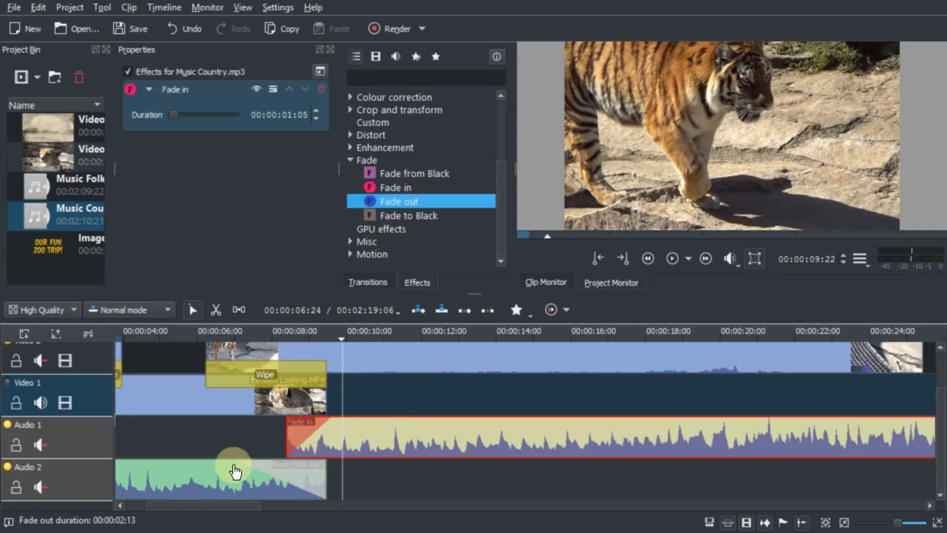
pyautogui.click(249, 472)
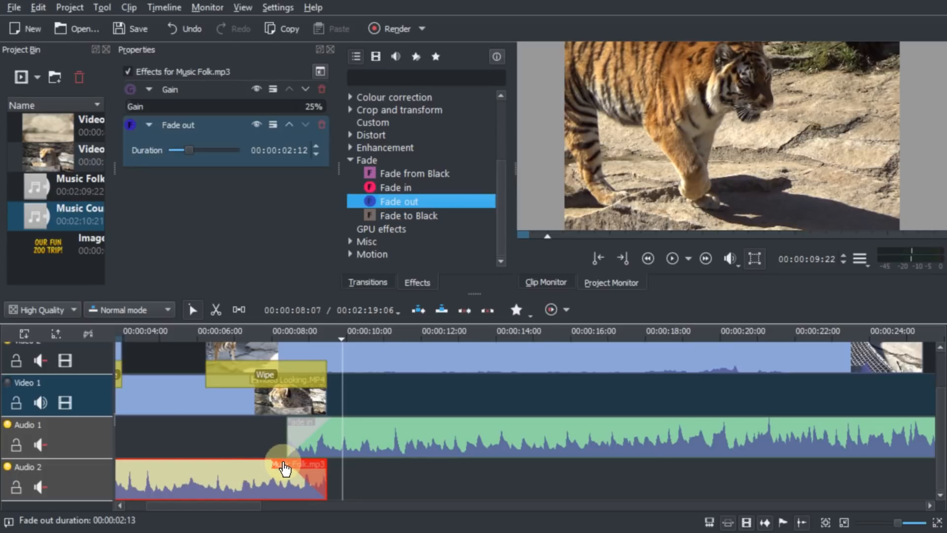
pyautogui.moveTo(288, 469); pyautogui.dragTo(318, 468)
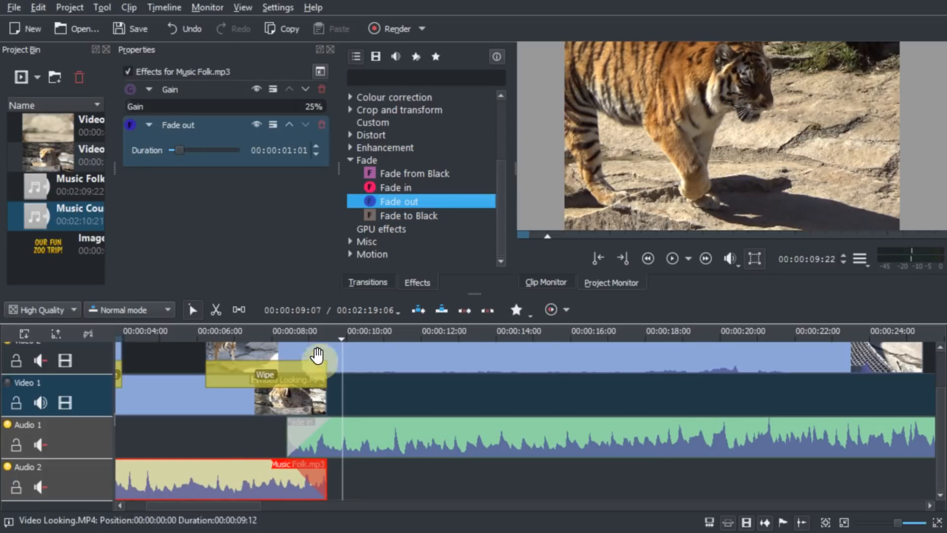
# - Unmute Audio 1 and Audio 2, play the music crossfade from before the Wipe and stop once it has passed
pyautogui.click(237, 341)
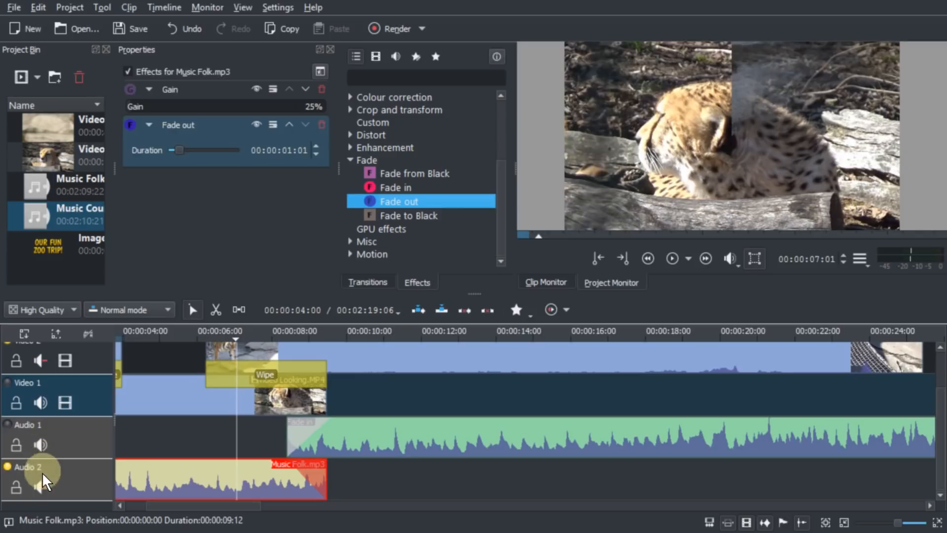
pyautogui.click(185, 340)
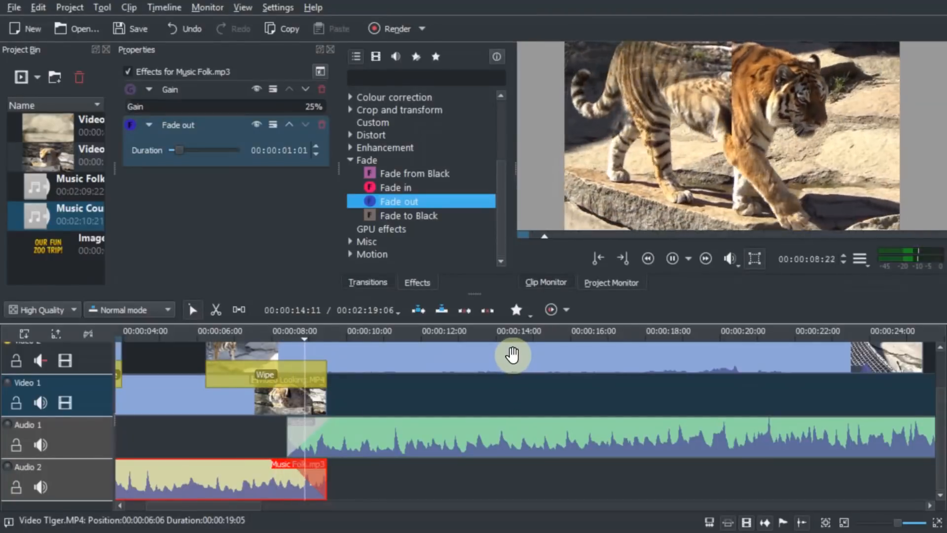
pyautogui.press('space')
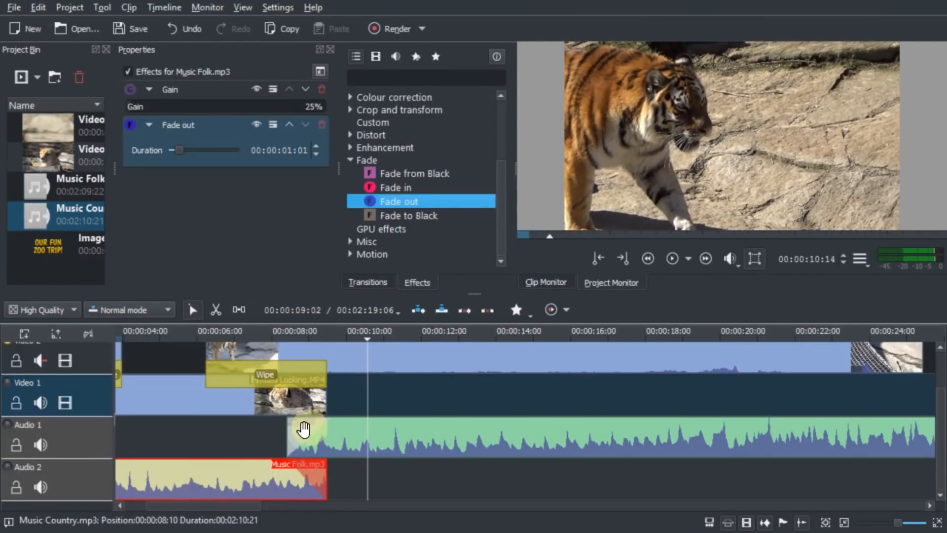
# - Move Music Country.mp3 earlier on Audio 1 to start at 00:00:06:06, in line with the start of the Wipe
pyautogui.moveTo(416, 435); pyautogui.dragTo(330, 438)
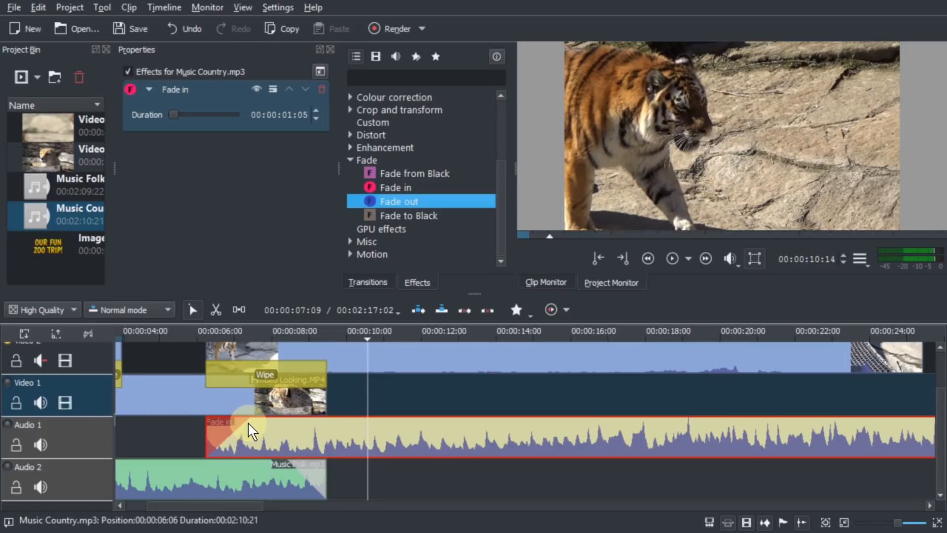
# - Lengthen Music Country.mp3's fade in to 00:00:03:05 and Music Folk.mp3's fade out to 00:00:03:06, and play the crossfade
pyautogui.moveTo(250, 429); pyautogui.dragTo(325, 433)
pyautogui.moveTo(282, 462); pyautogui.dragTo(204, 471)
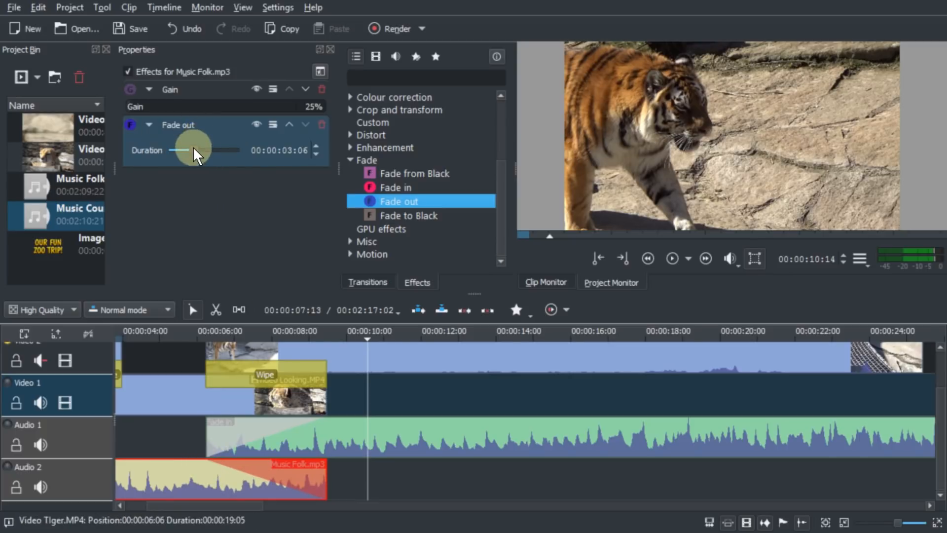
pyautogui.moveTo(195, 155)
pyautogui.mouseDown()
pyautogui.moveTo(181, 159)
pyautogui.moveTo(194, 157)
pyautogui.mouseUp()
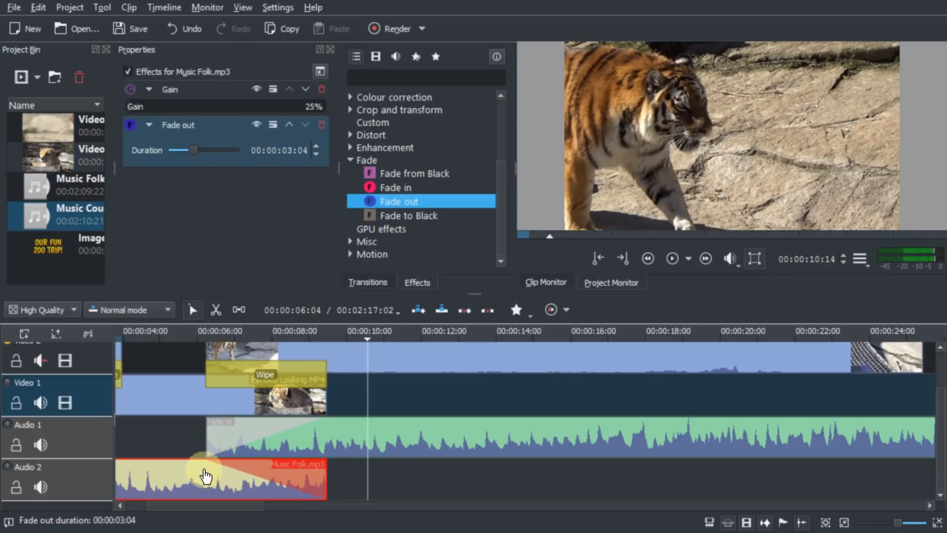
pyautogui.moveTo(205, 470); pyautogui.dragTo(206, 468)
pyautogui.click(151, 339)
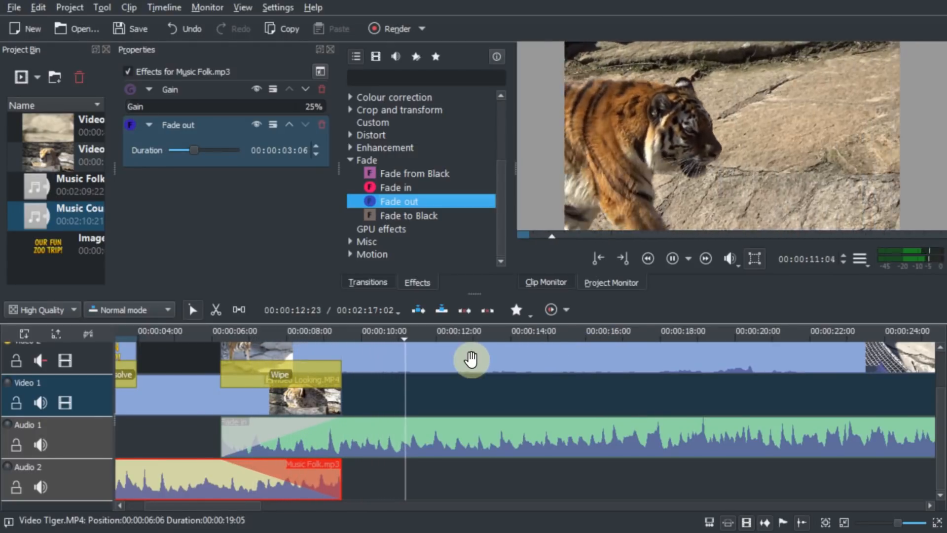
# - Apply a Gain effect to Music Country.mp3 on Audio 1 and set the gain to 25%
pyautogui.click(470, 443)
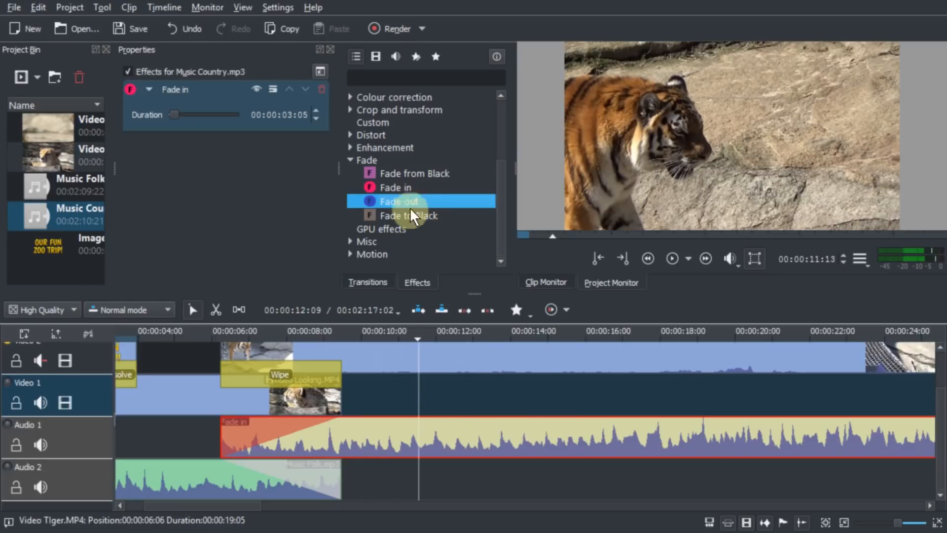
pyautogui.write('ga')
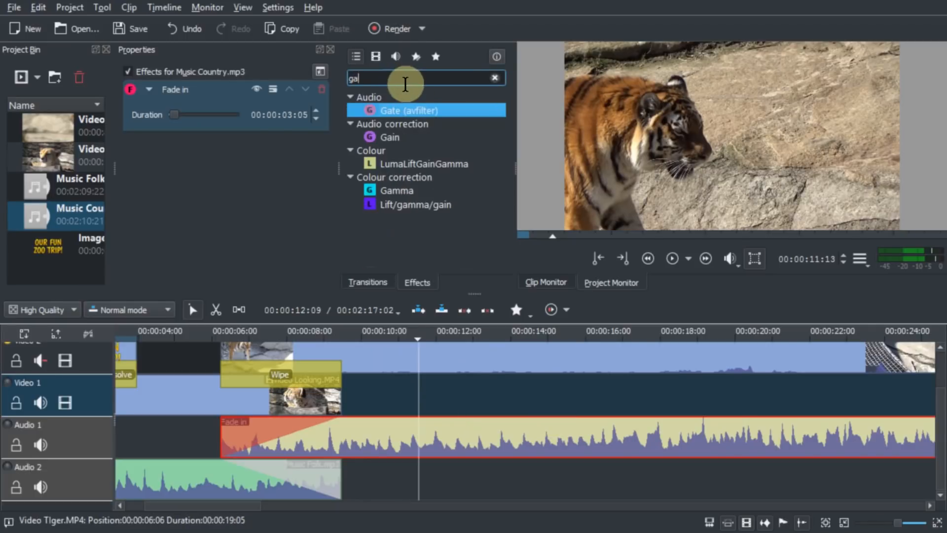
pyautogui.moveTo(383, 139); pyautogui.dragTo(437, 451)
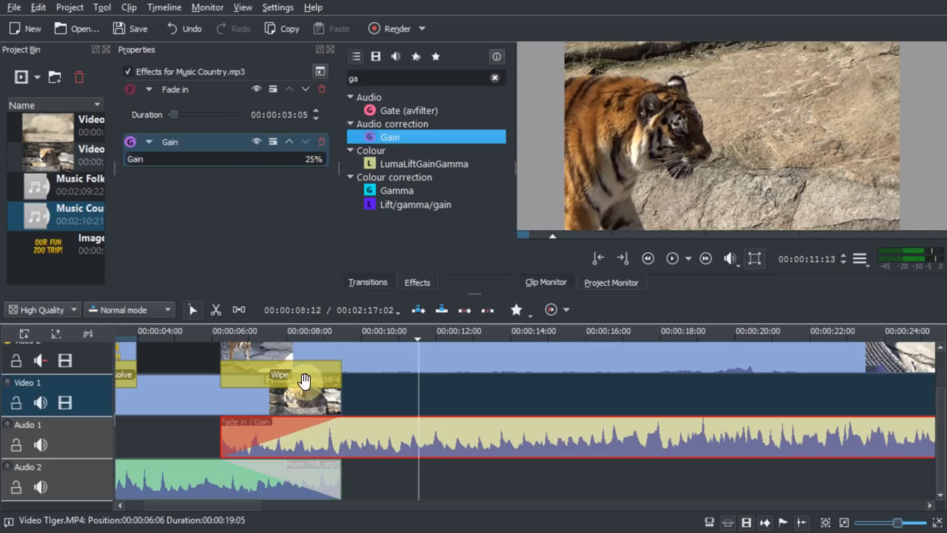
# - Change the wipe method of the Wipe transition to burst.pgm, play it from before its start and stop once it has passed
pyautogui.click(208, 334)
pyautogui.click(285, 380)
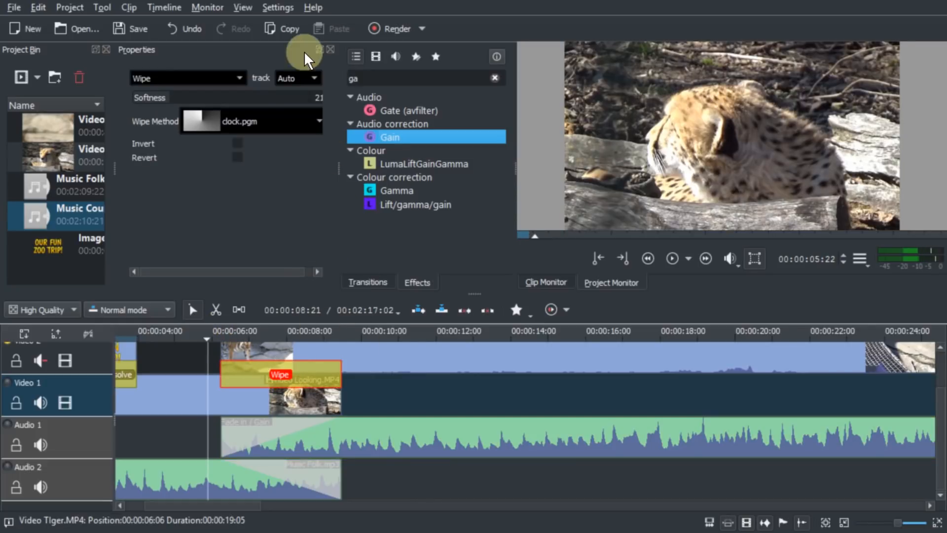
pyautogui.click(236, 134)
pyautogui.click(246, 77)
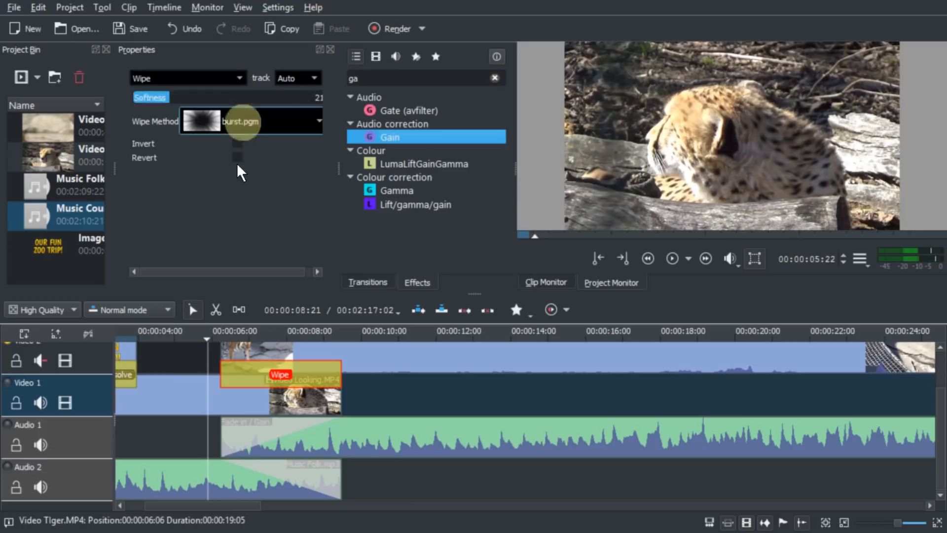
pyautogui.click(173, 334)
pyautogui.press('space')
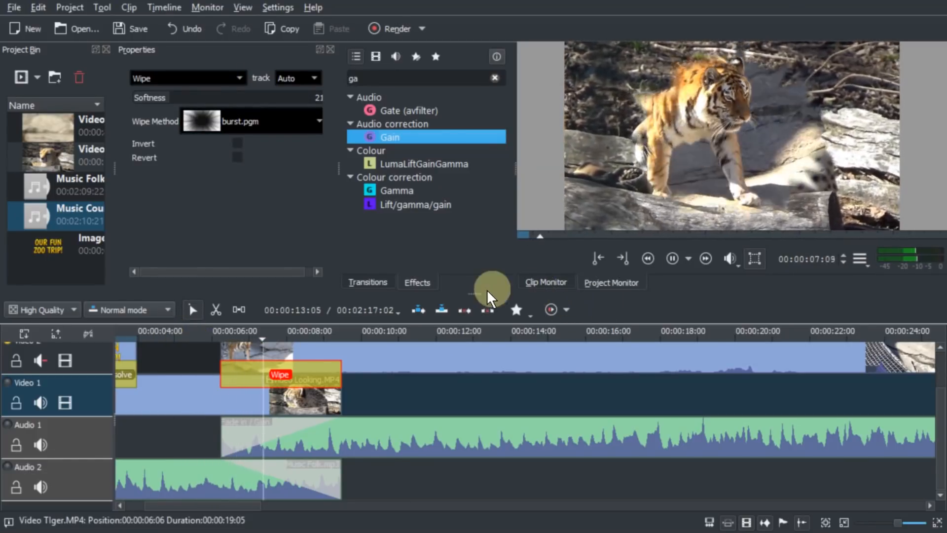
pyautogui.moveTo(478, 293); pyautogui.dragTo(498, 269)
pyautogui.press('space')
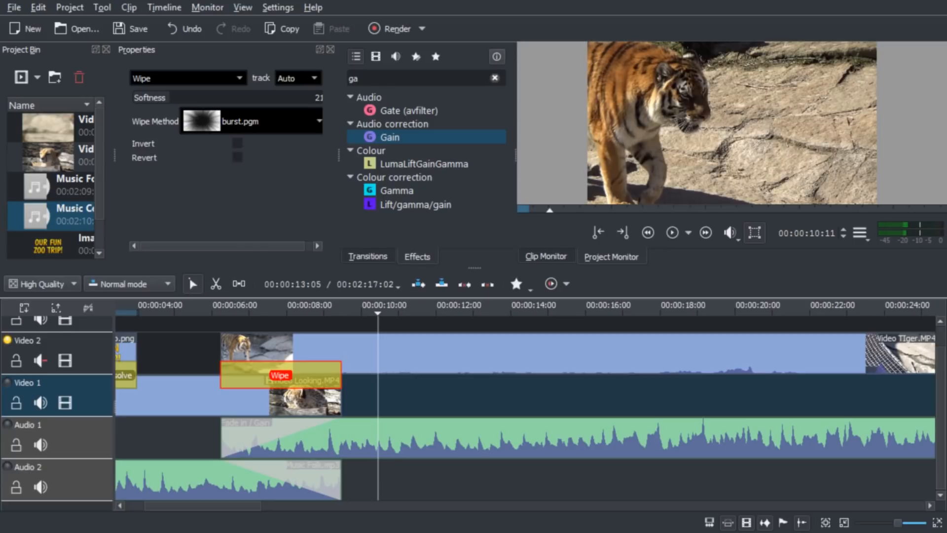
# - Save the project and trim the end of Music Country.mp3 to a duration of 00:00:19:05, level with the end of Video TIger.MP4
pyautogui.click(513, 334)
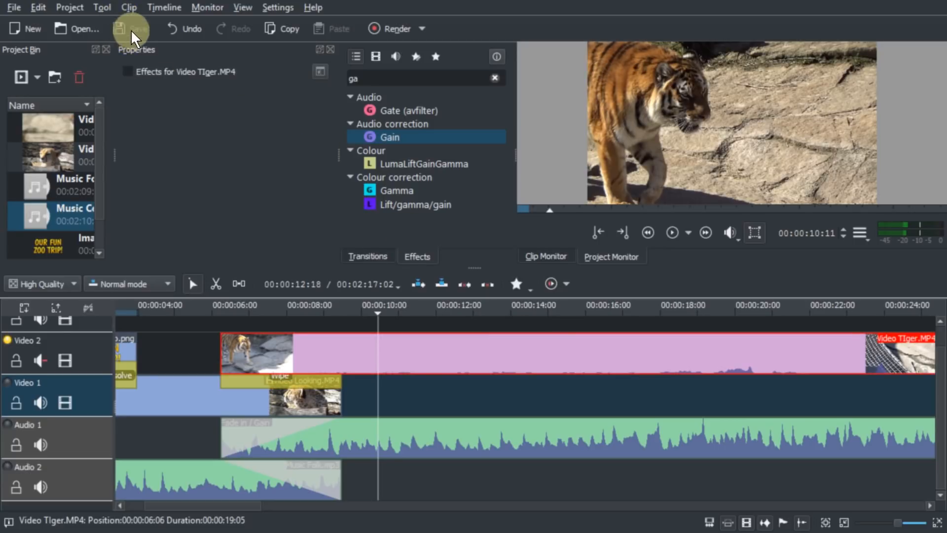
pyautogui.keyDown('ctrl'); pyautogui.scroll(-5, 423, 439); pyautogui.keyUp('ctrl')
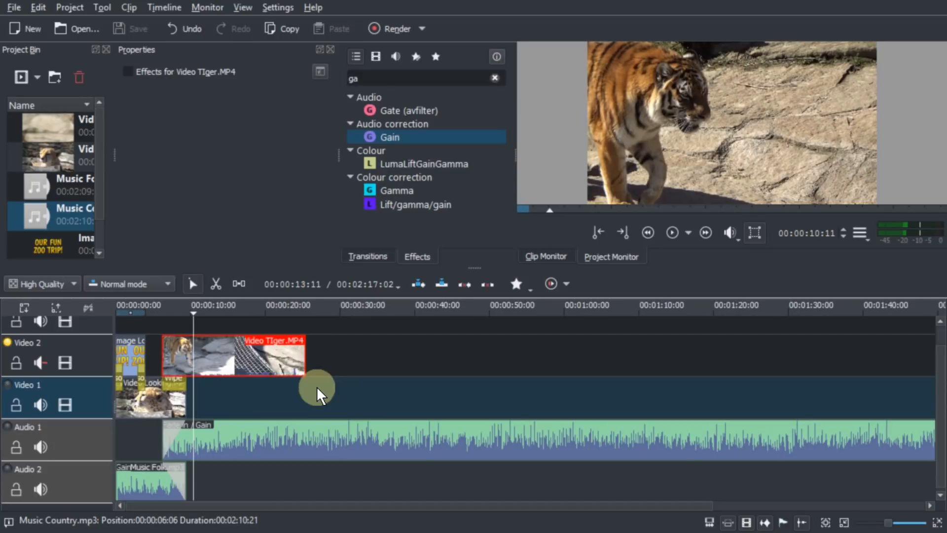
pyautogui.keyDown('ctrl'); pyautogui.scroll(-2, 308, 389); pyautogui.keyUp('ctrl')
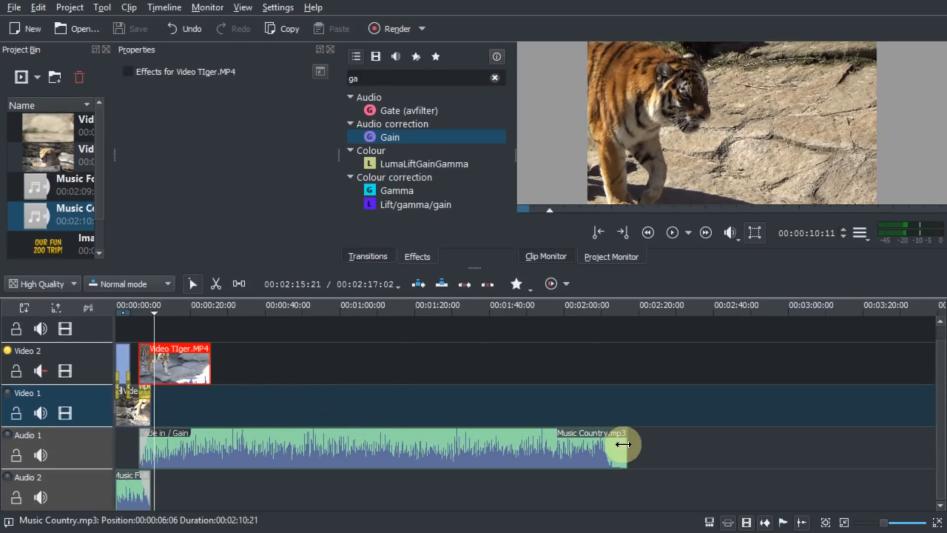
pyautogui.moveTo(622, 445); pyautogui.dragTo(206, 447)
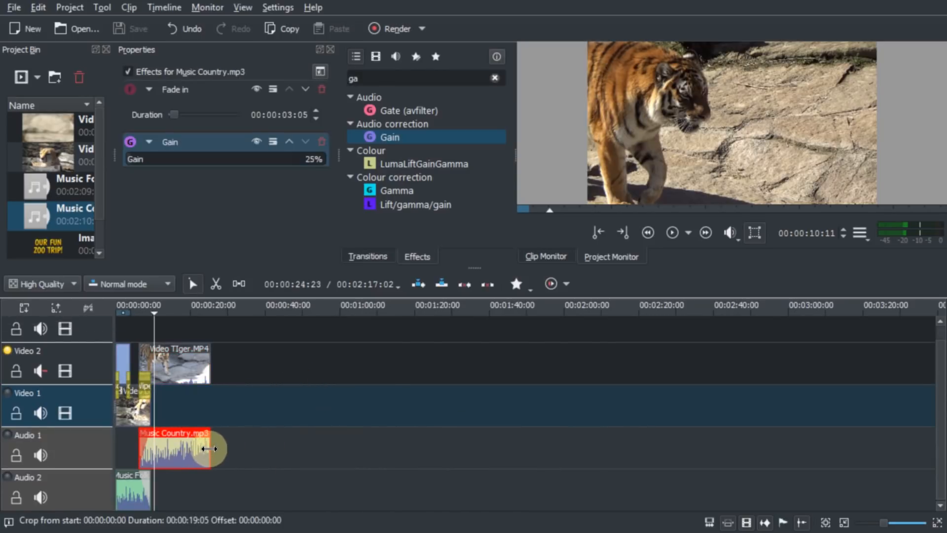
pyautogui.keyDown('ctrl'); pyautogui.scroll(4, 196, 448); pyautogui.keyUp('ctrl')
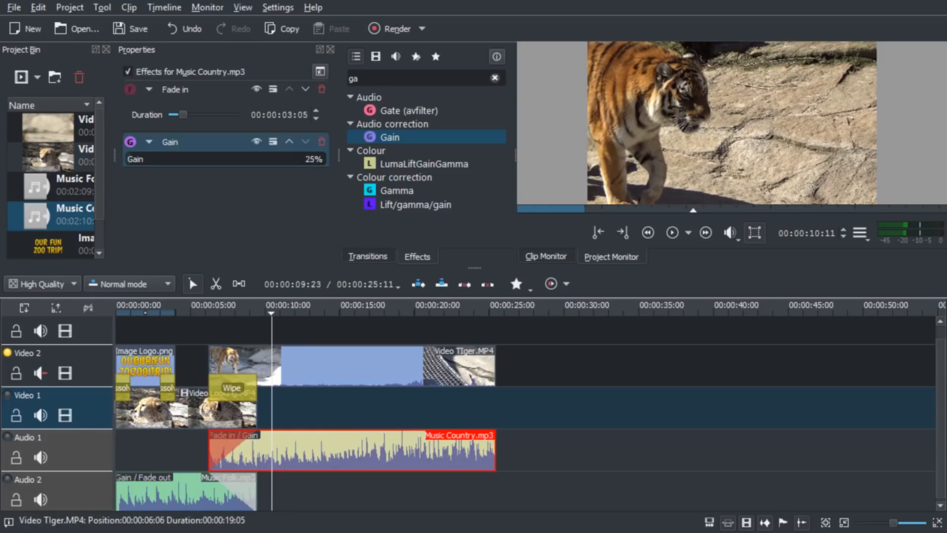
# - Add Video Yawn.MP4 from the Subscribe to TuxDesigner! folder to the project bin and place it on Video 1 at 00:00:25:19
pyautogui.moveTo(0, 163); pyautogui.dragTo(684, 74)
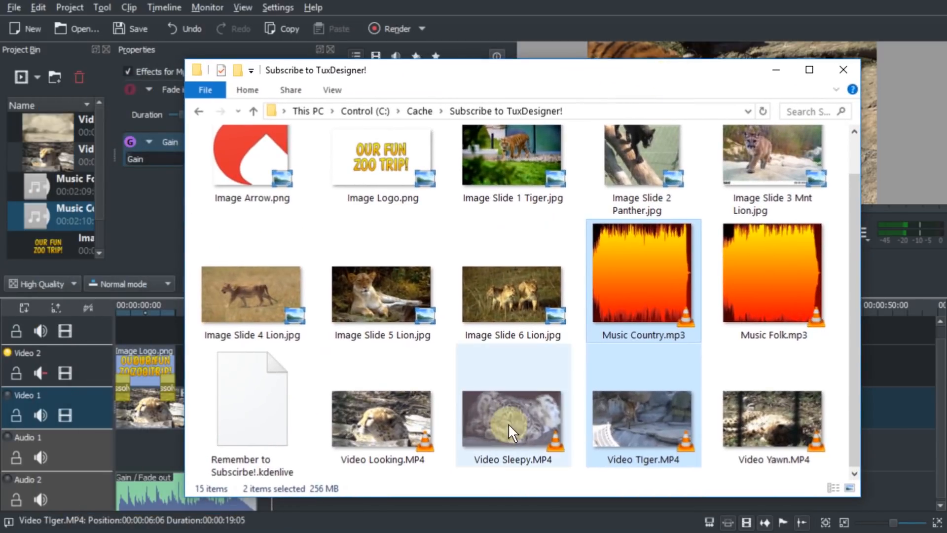
pyautogui.moveTo(508, 423); pyautogui.dragTo(665, 436)
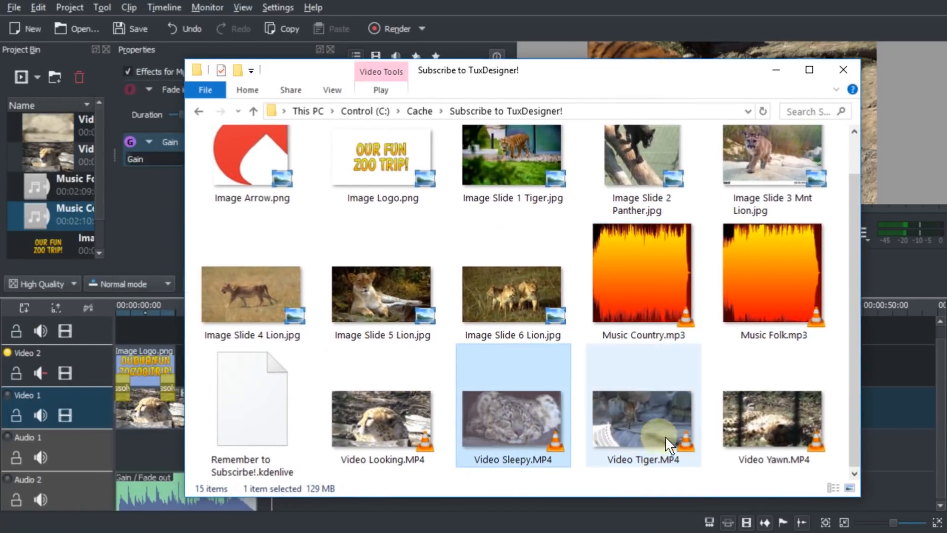
pyautogui.moveTo(731, 405); pyautogui.dragTo(39, 191)
pyautogui.click(844, 69)
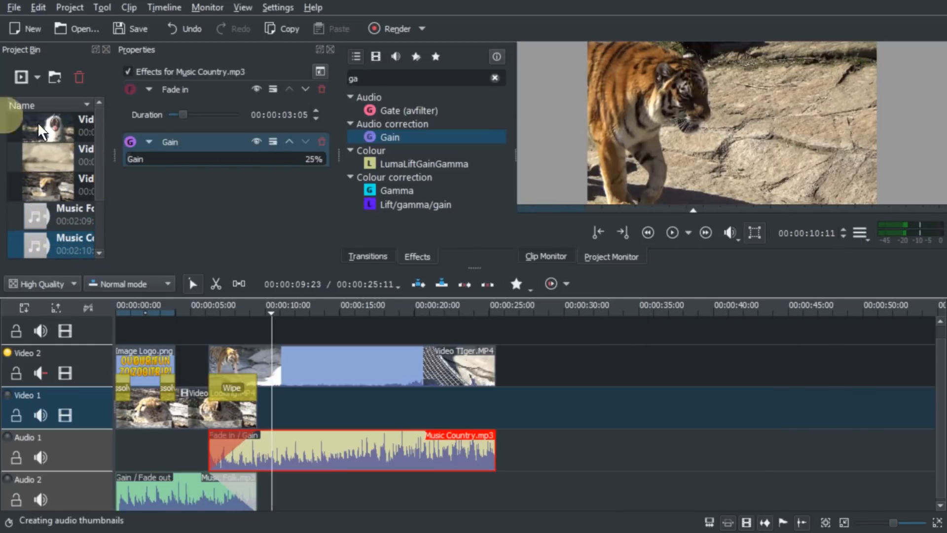
pyautogui.moveTo(52, 140); pyautogui.dragTo(502, 400)
# - Play the opening yawn of Video Yawn.MP4 on Video 1 several times and stop playback
pyautogui.click(503, 317)
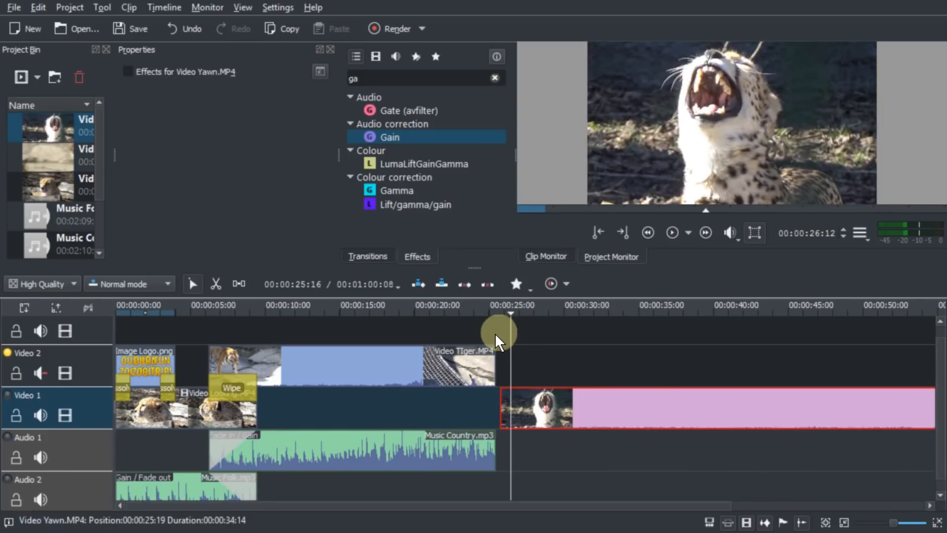
pyautogui.moveTo(493, 305); pyautogui.dragTo(502, 309)
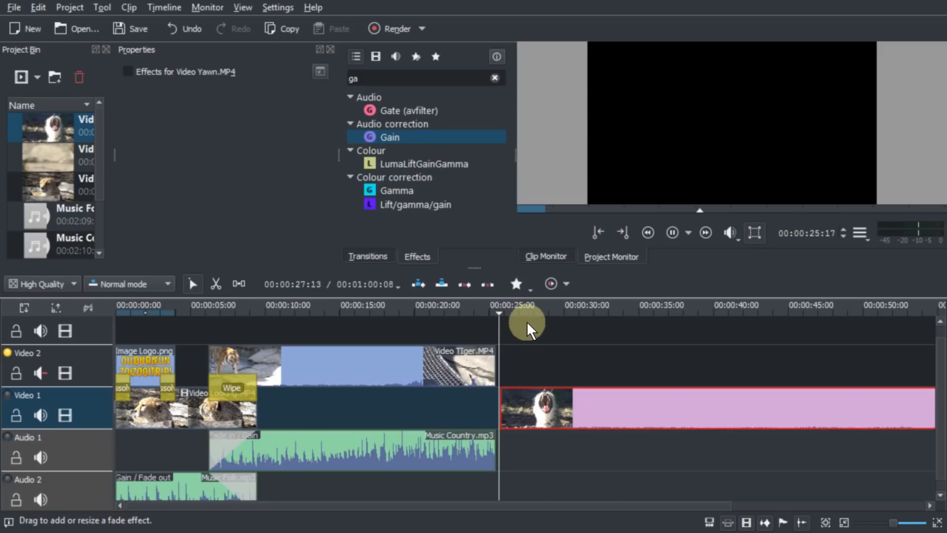
pyautogui.click(502, 308)
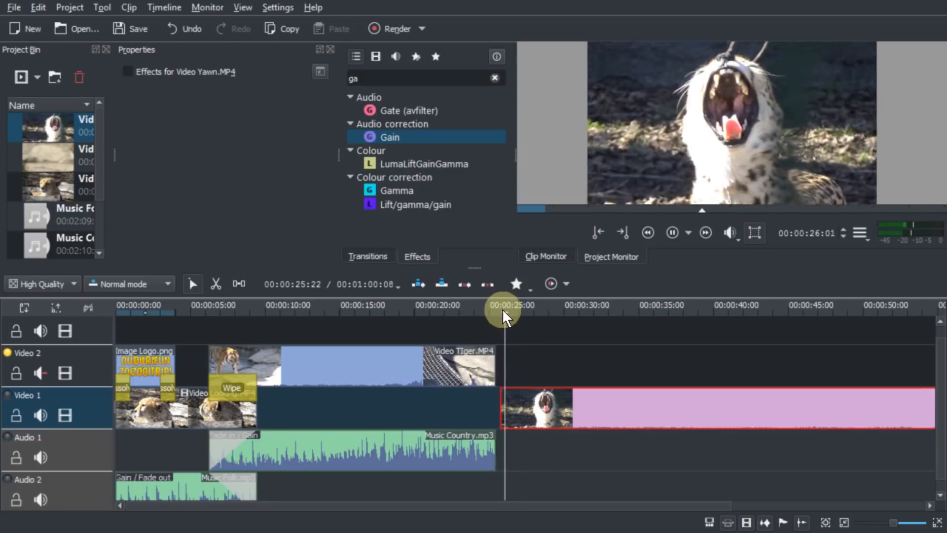
pyautogui.click(501, 311)
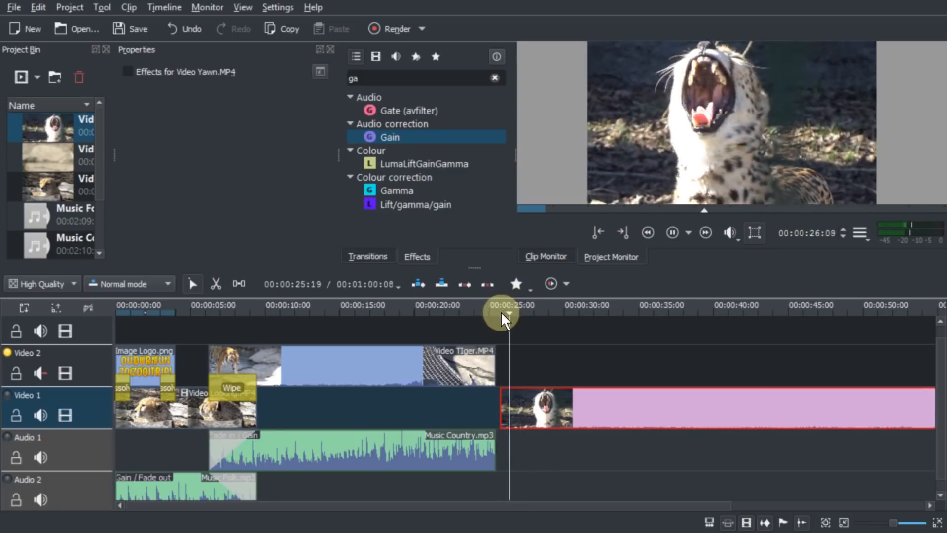
pyautogui.click(501, 312)
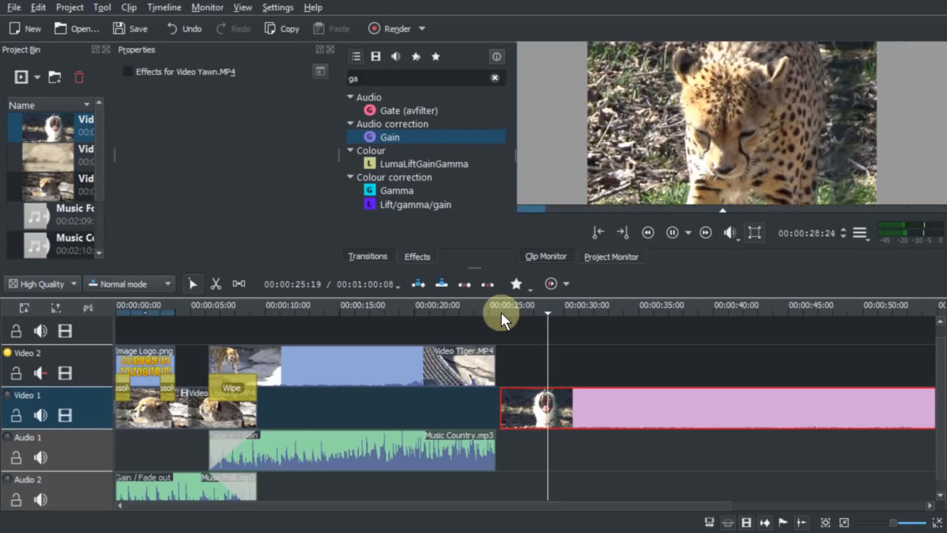
pyautogui.click(501, 312)
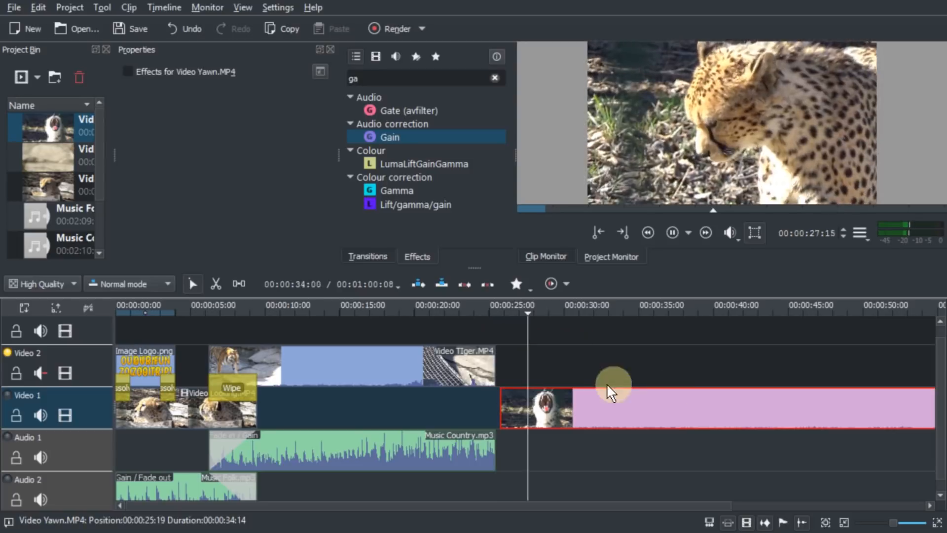
pyautogui.press('space')
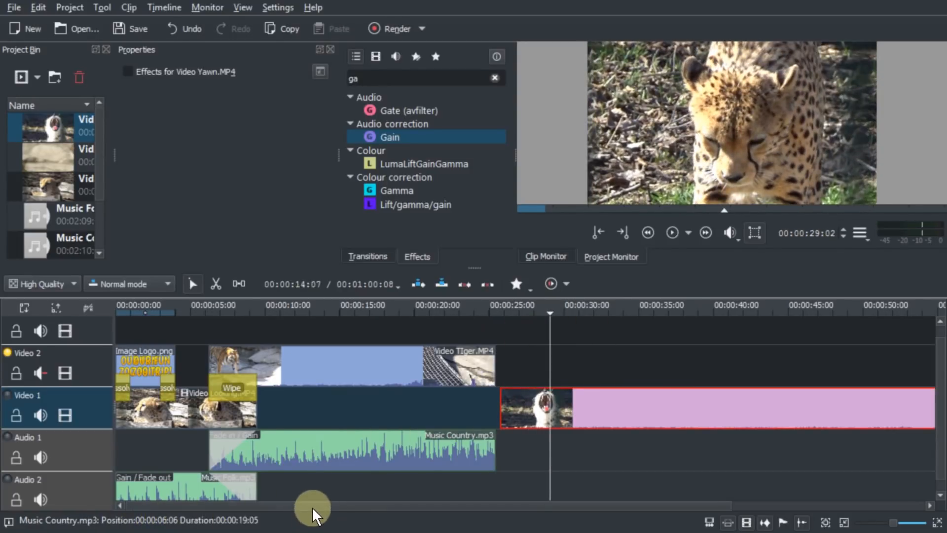
# - Apply a Speed effect to Video Yawn.MP4 on Video 1 and set the speed to 50%
pyautogui.moveTo(313, 506); pyautogui.dragTo(473, 482)
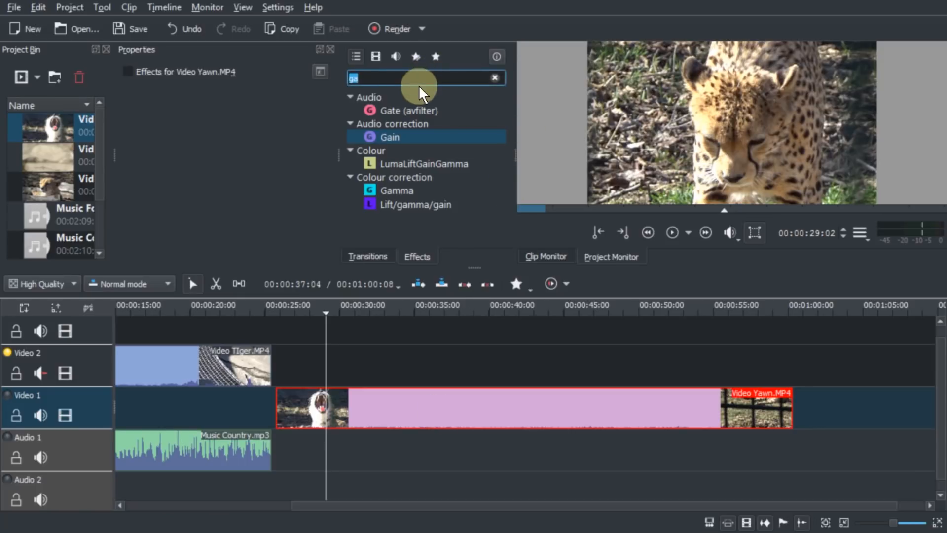
pyautogui.write('speed')
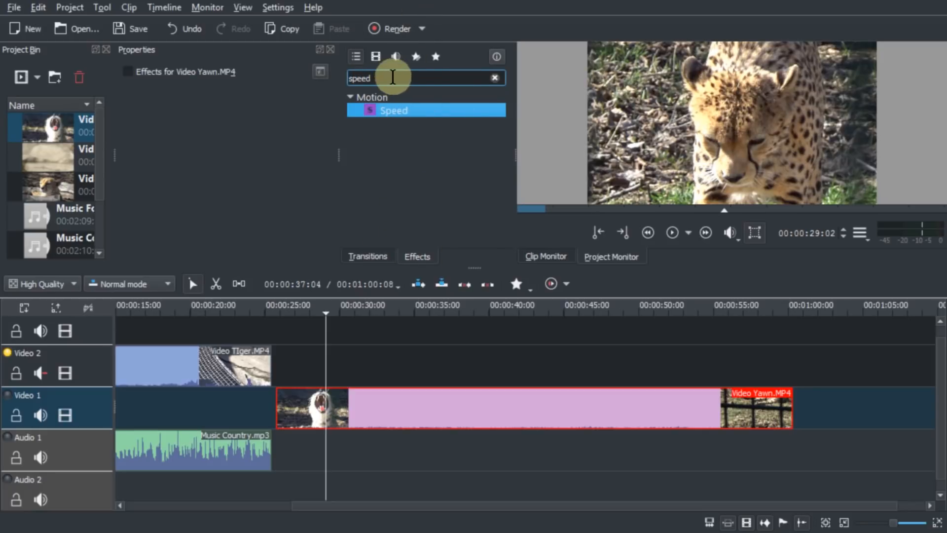
pyautogui.moveTo(389, 112); pyautogui.dragTo(368, 413)
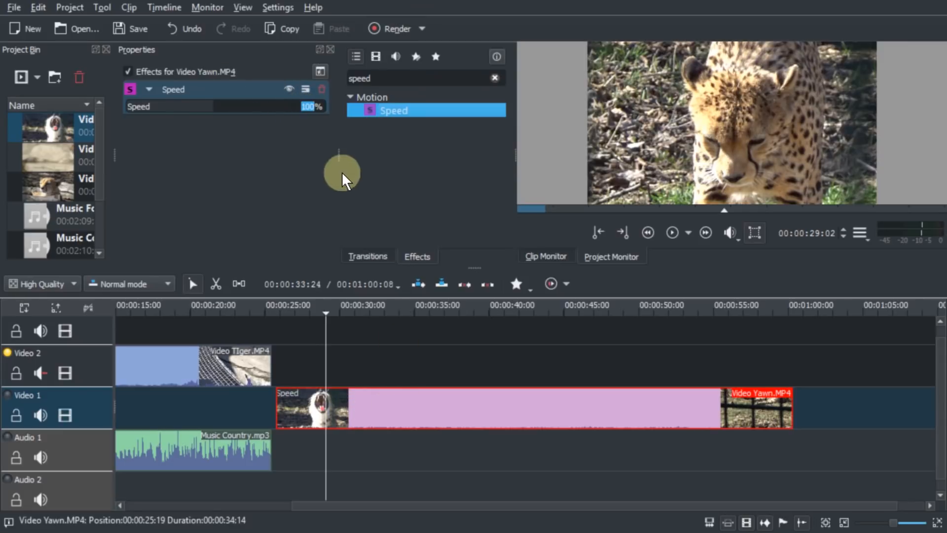
pyautogui.write('50')
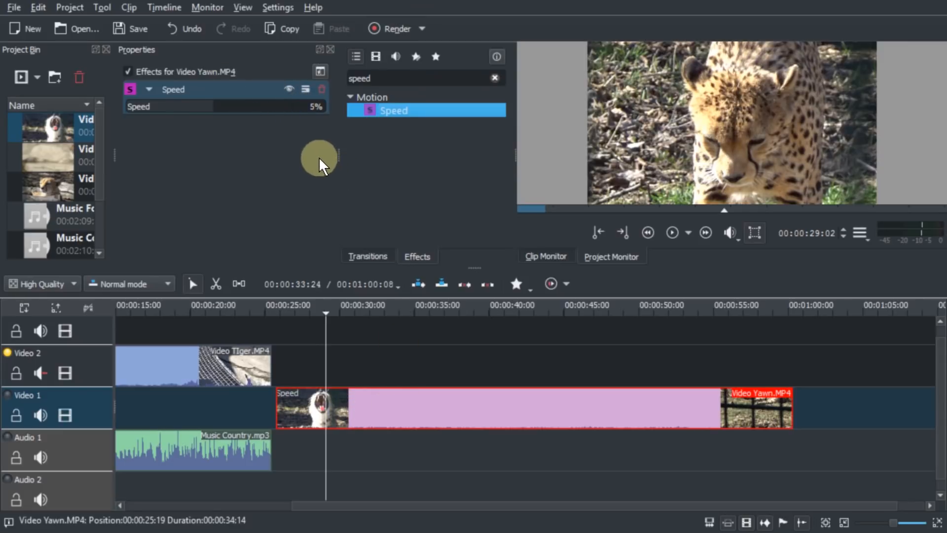
pyautogui.click(292, 360)
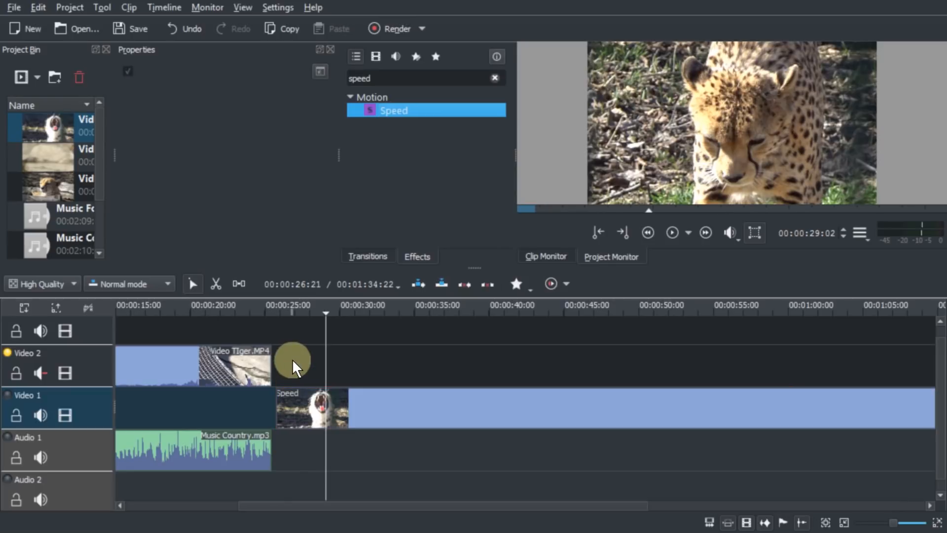
# - Play the slowed Video Yawn.MP4 from just before its start and enlarge the project monitor to watch it
pyautogui.scroll(-1, 324, 409)
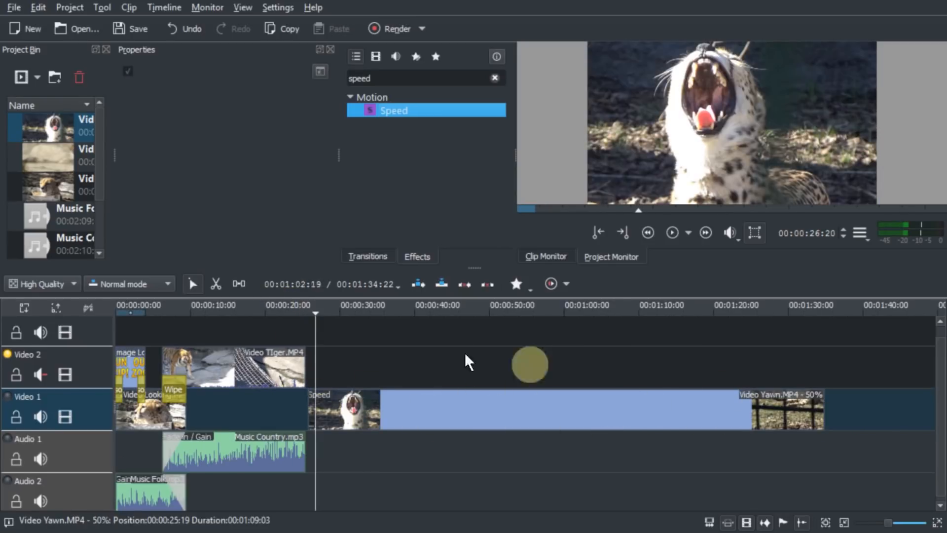
pyautogui.click(294, 313)
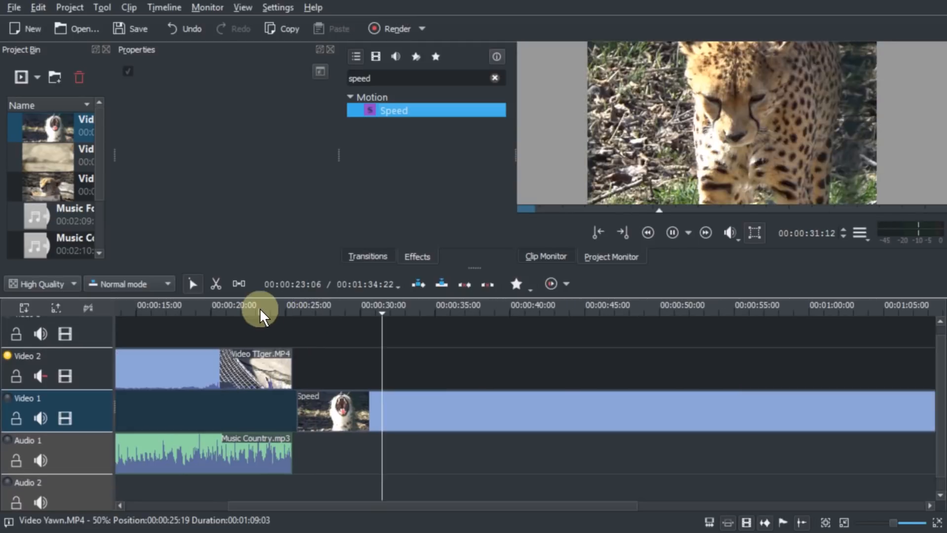
pyautogui.click(260, 311)
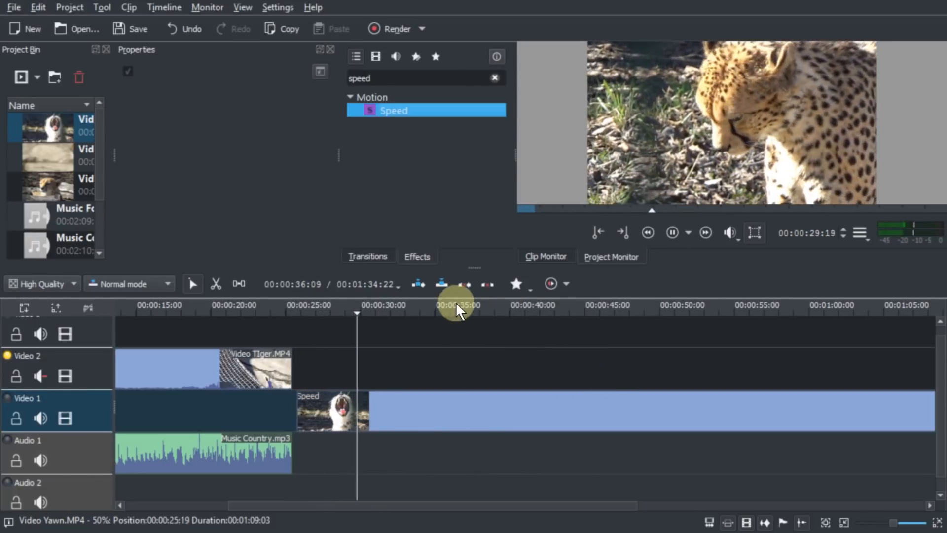
pyautogui.moveTo(476, 266); pyautogui.dragTo(474, 327)
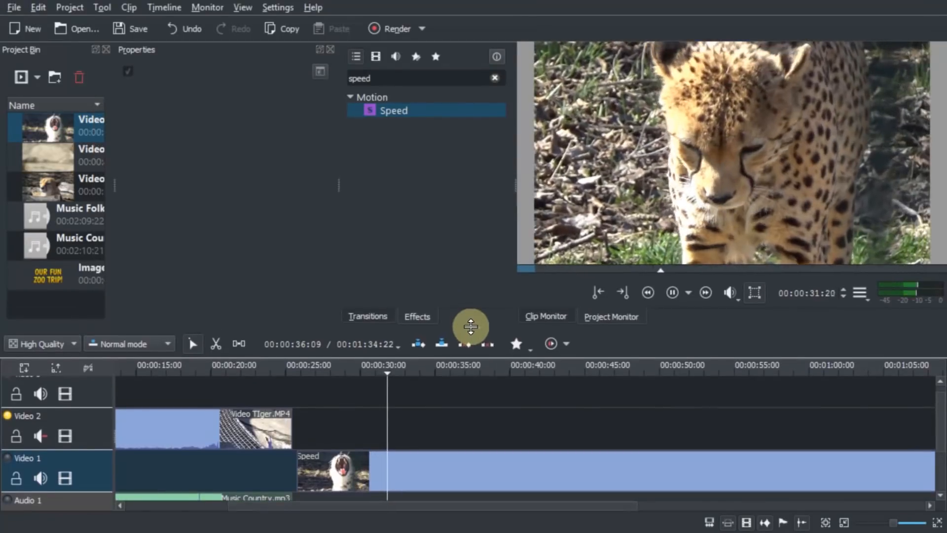
pyautogui.moveTo(940, 416); pyautogui.dragTo(936, 435)
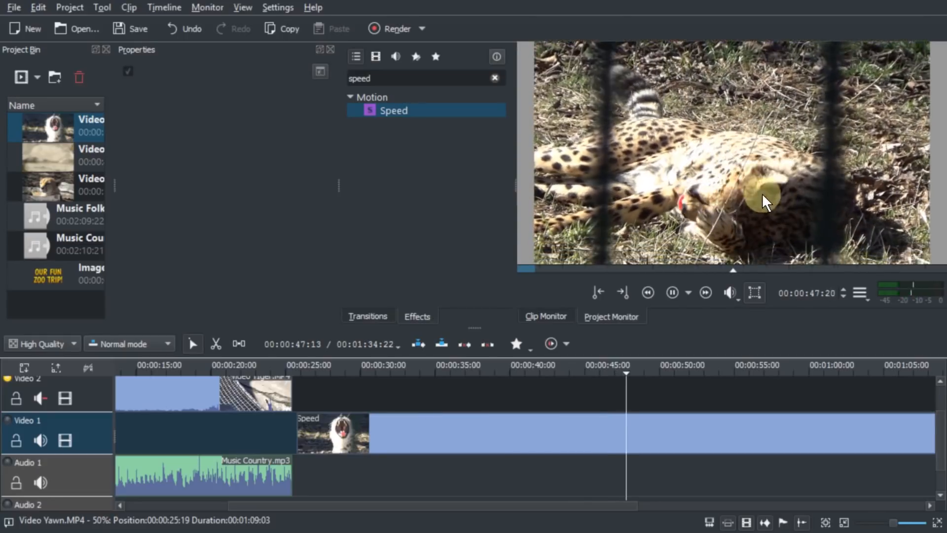
# - Set the speed of Video Yawn.MP4 on Video 1 to 300% and play the sped-up clip
pyautogui.click(414, 435)
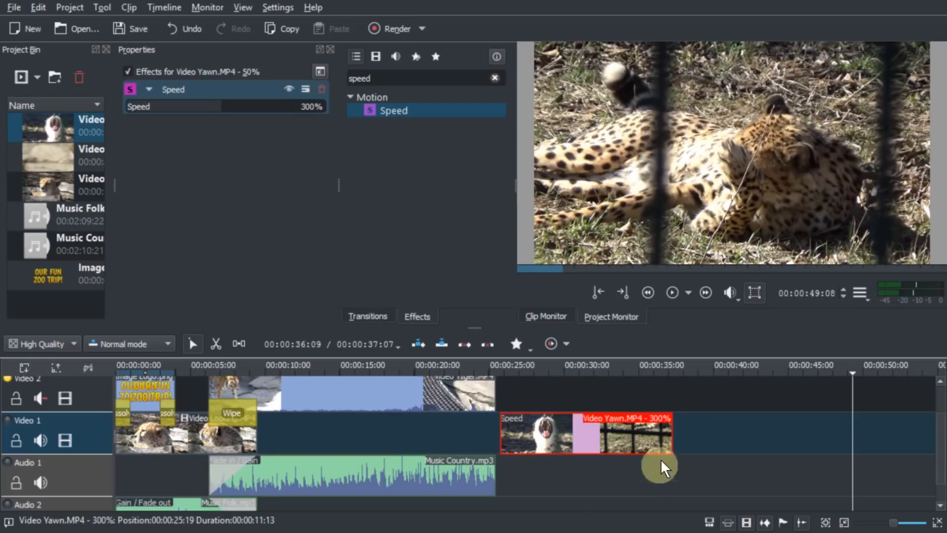
pyautogui.press('space')
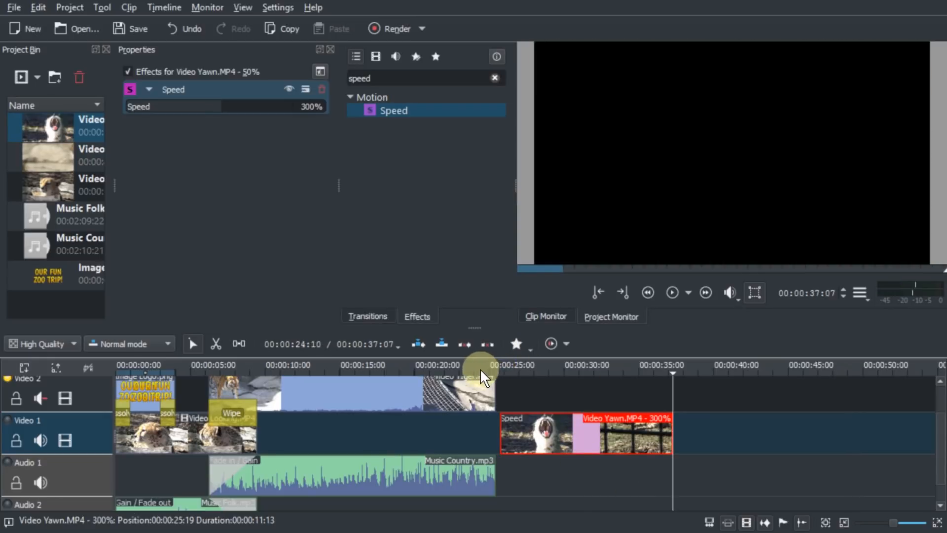
pyautogui.click(478, 368)
pyautogui.click(452, 368)
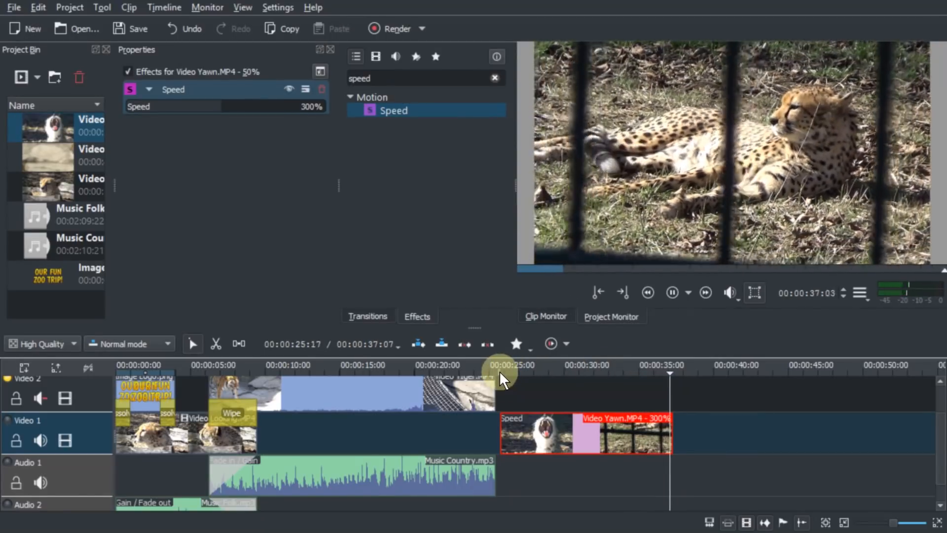
pyautogui.click(499, 371)
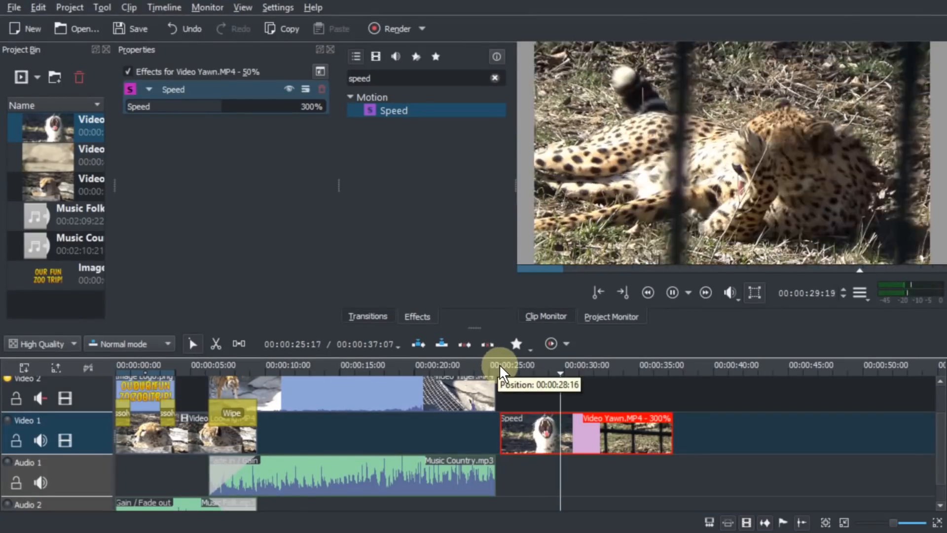
pyautogui.click(500, 367)
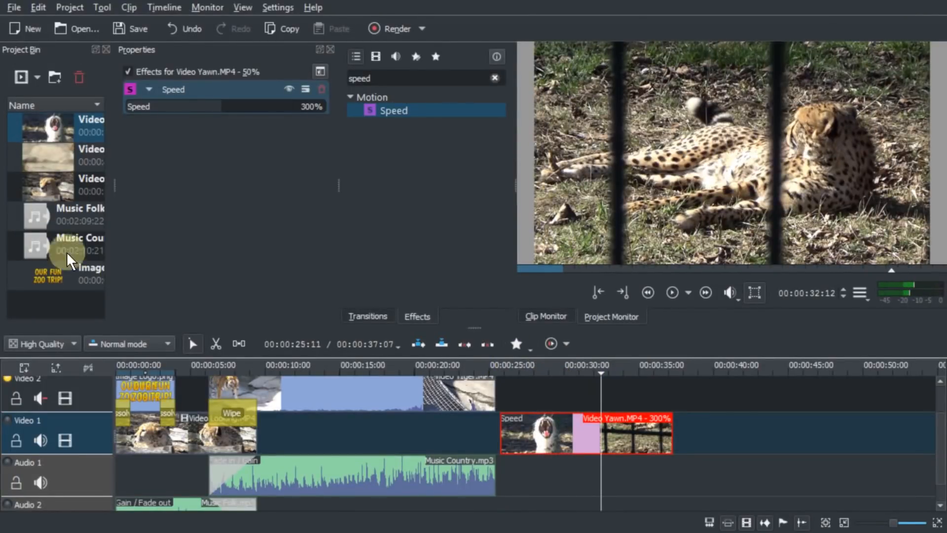
# - Place Music Country.mp3 on Audio 1 at 00:00:37:15, just after Video Yawn.MP4, and add a Speed effect to it
pyautogui.moveTo(70, 235); pyautogui.dragTo(677, 466)
pyautogui.click(686, 366)
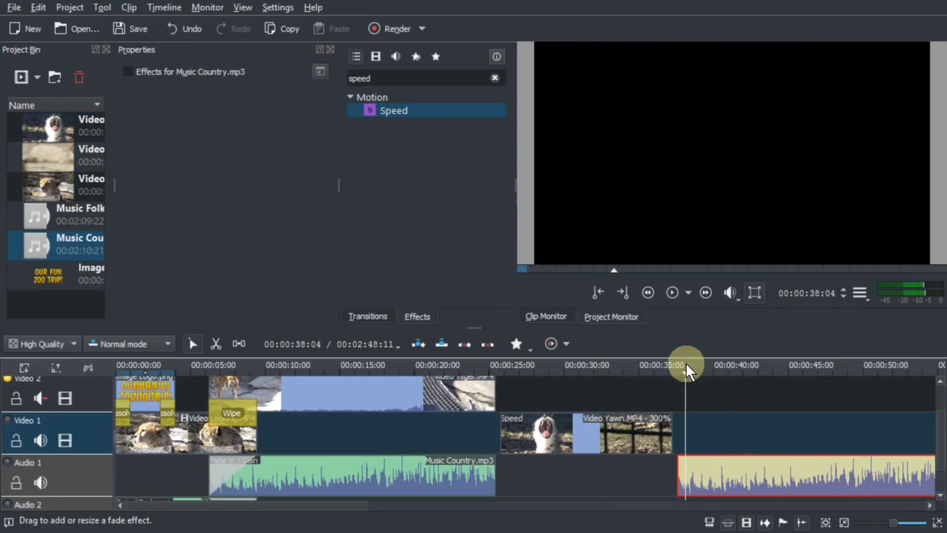
pyautogui.moveTo(393, 110); pyautogui.dragTo(747, 474)
# - Try speeds of 489%, -62% and 27% on the new Music Country.mp3 clip, settle on -862% and play it
pyautogui.moveTo(172, 106); pyautogui.dragTo(231, 112)
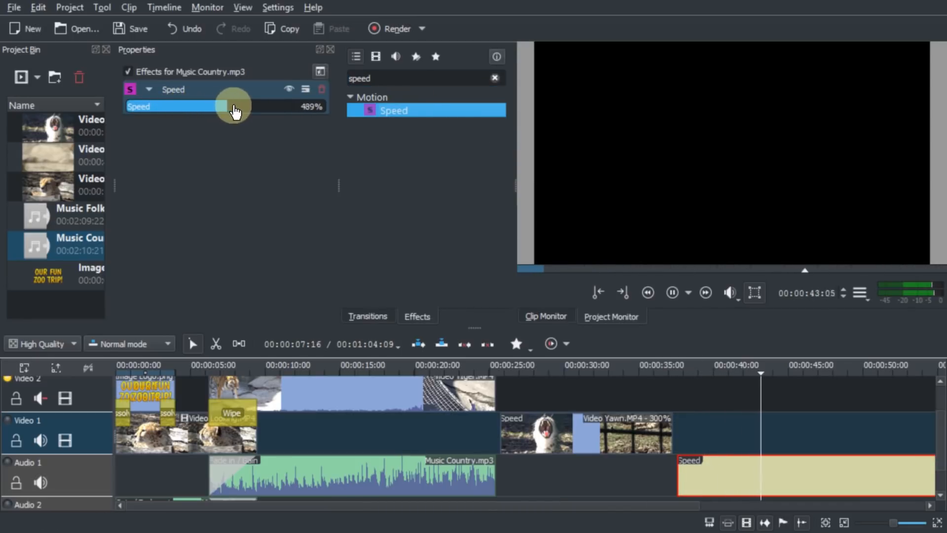
pyautogui.moveTo(226, 108)
pyautogui.mouseDown()
pyautogui.moveTo(199, 108)
pyautogui.moveTo(211, 111)
pyautogui.mouseUp()
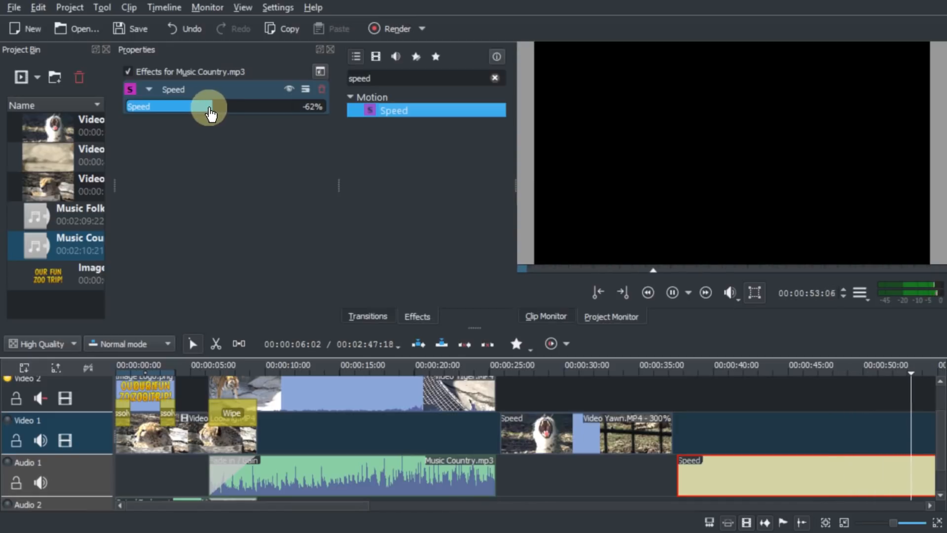
pyautogui.moveTo(211, 114); pyautogui.dragTo(212, 115)
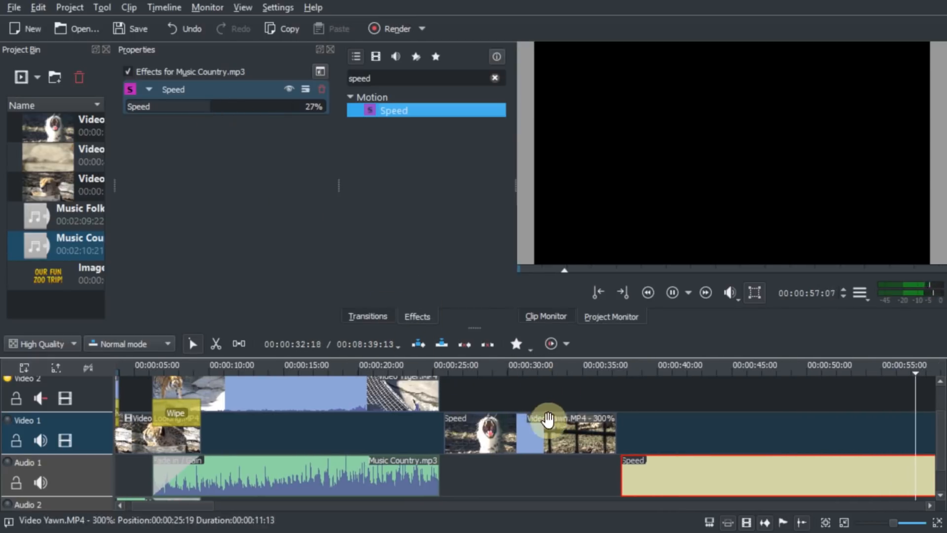
pyautogui.scroll(-1, 582, 438)
pyautogui.scroll(-1, 545, 422)
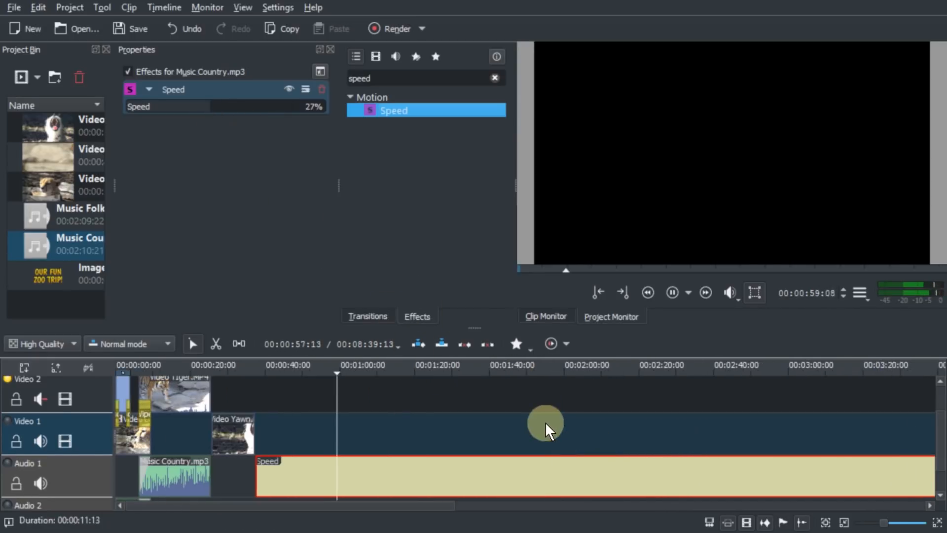
pyautogui.click(169, 106)
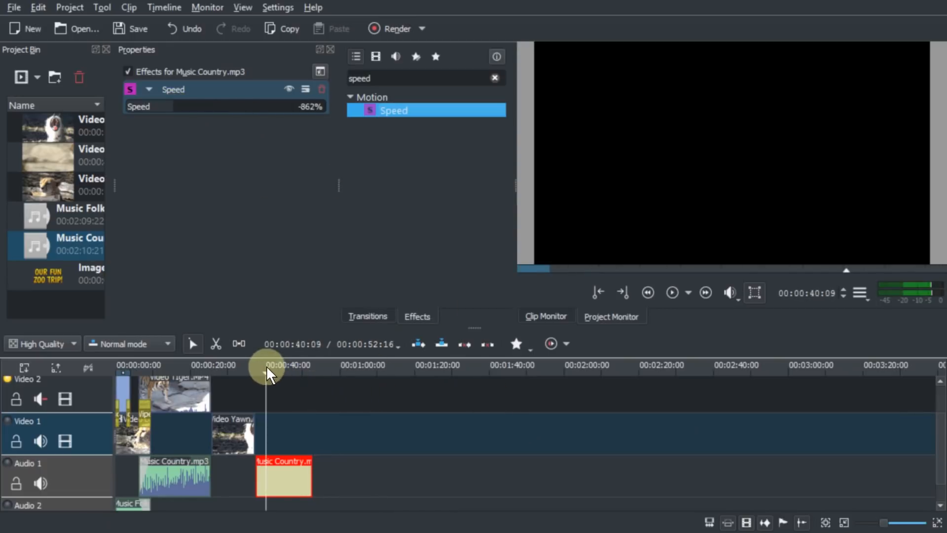
pyautogui.press('space')
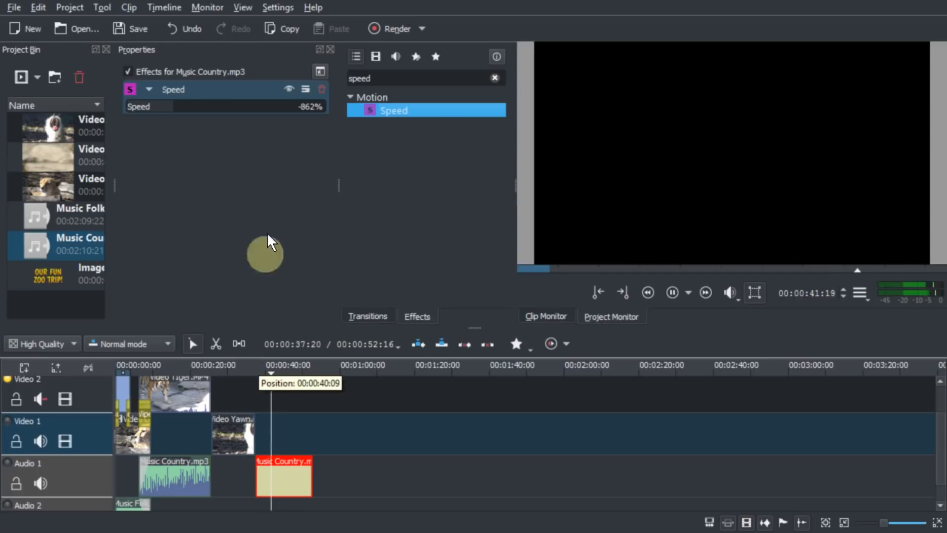
pyautogui.press('space')
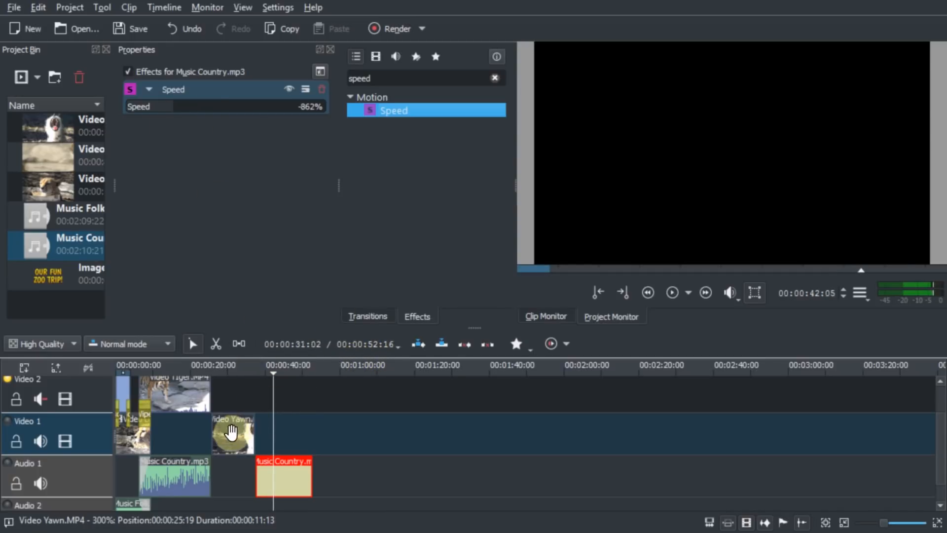
# - Move Video Yawn.MP4 along Video 1 to 00:00:57:01 and set its speed to -100%
pyautogui.moveTo(230, 433); pyautogui.dragTo(348, 434)
pyautogui.click(354, 365)
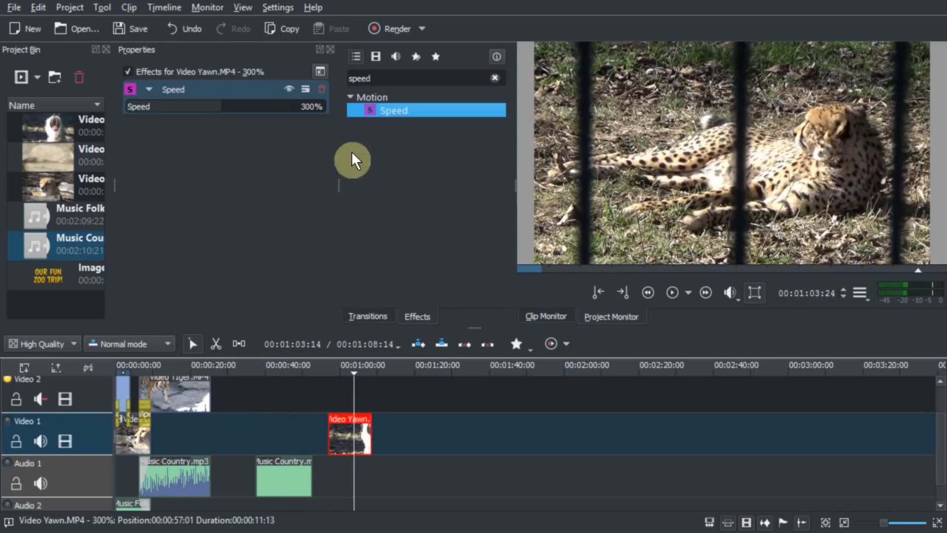
pyautogui.click(318, 103)
pyautogui.write('-100')
pyautogui.press('Return')
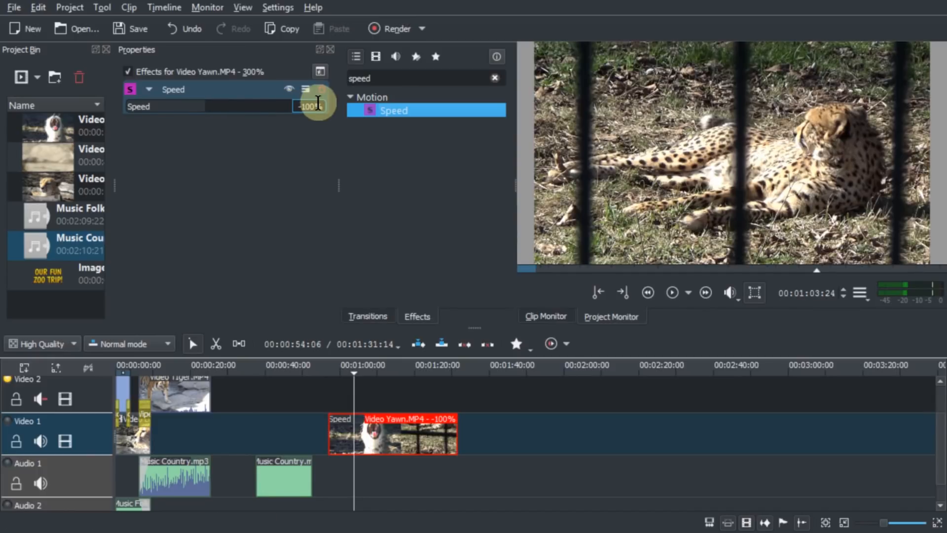
# - Play the reversed Video Yawn.MP4 in an enlarged project monitor, and shrink the monitor back to give the timeline more room
pyautogui.click(328, 365)
pyautogui.press('space')
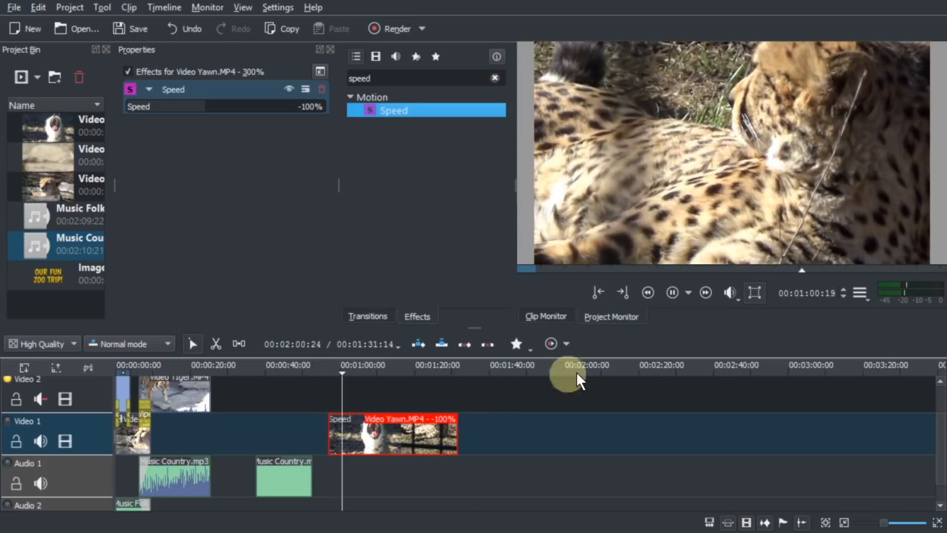
pyautogui.moveTo(474, 328); pyautogui.dragTo(482, 409)
pyautogui.moveTo(516, 283); pyautogui.dragTo(437, 299)
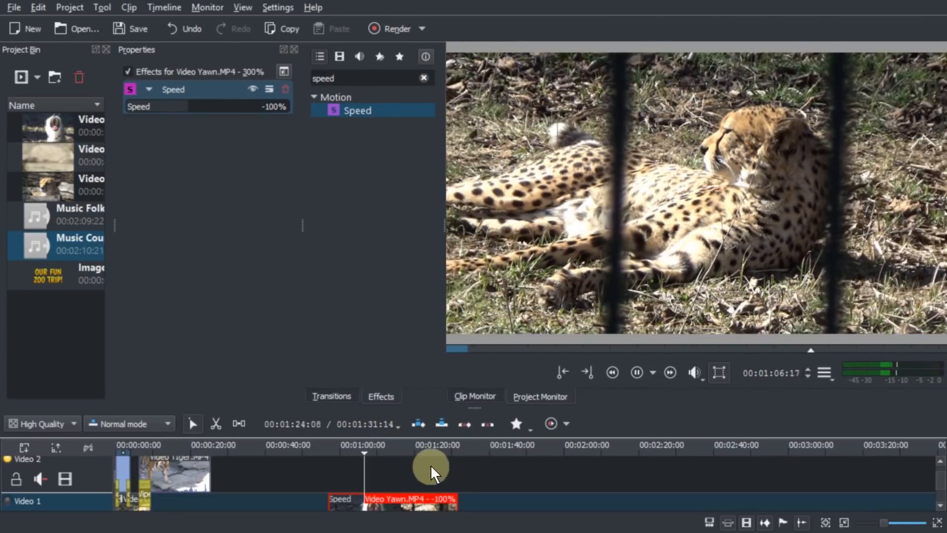
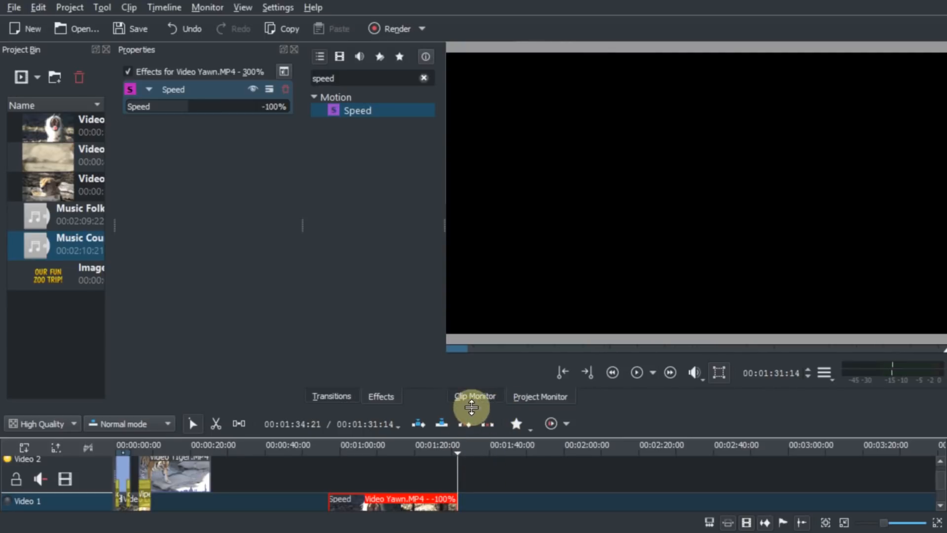
pyautogui.moveTo(472, 407); pyautogui.dragTo(512, 278)
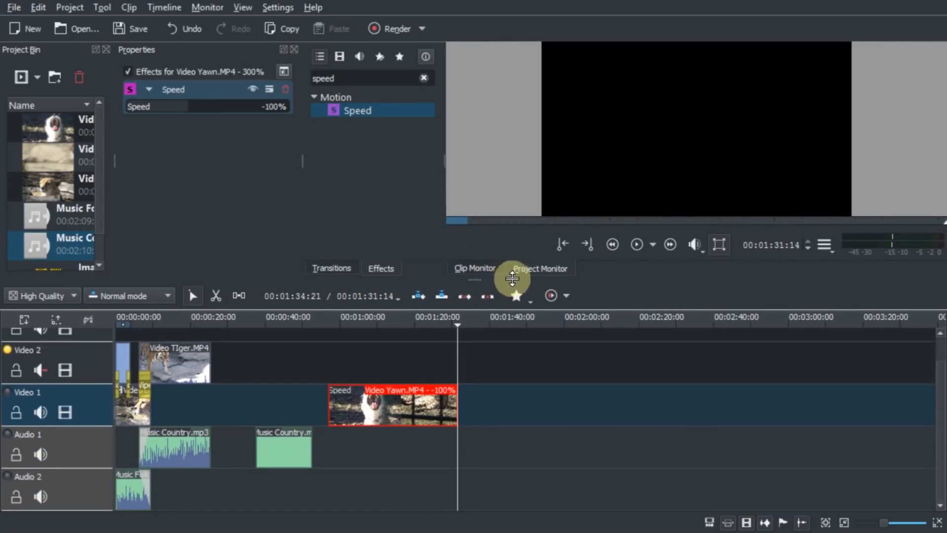
pyautogui.click(331, 329)
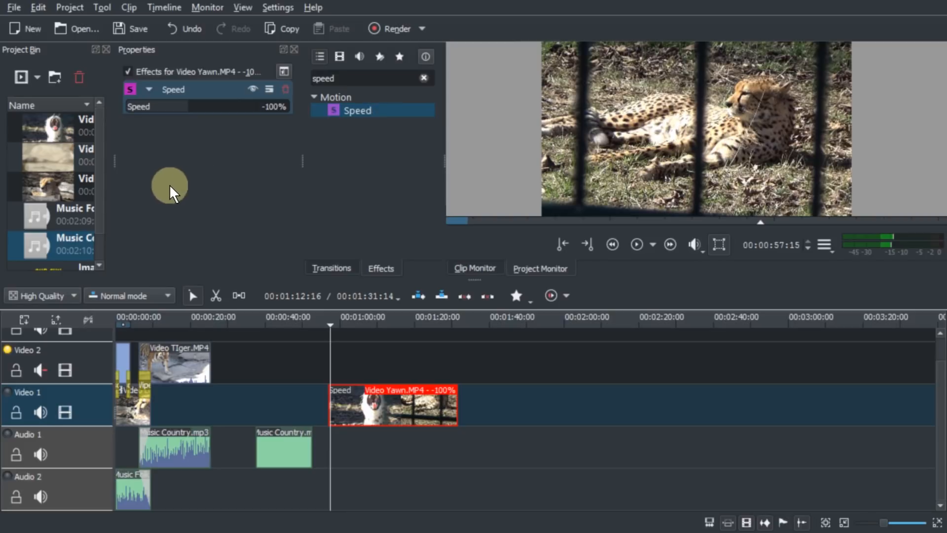
# - Save the project and play the wipe from Video Looking.MP4 to Video TIger.MP4 together with the music crossfade
pyautogui.click(139, 30)
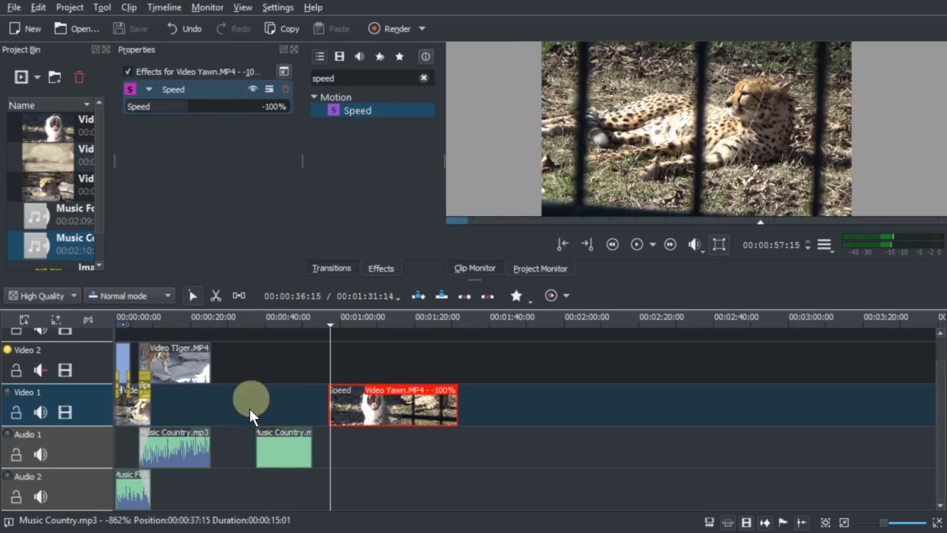
pyautogui.click(194, 446)
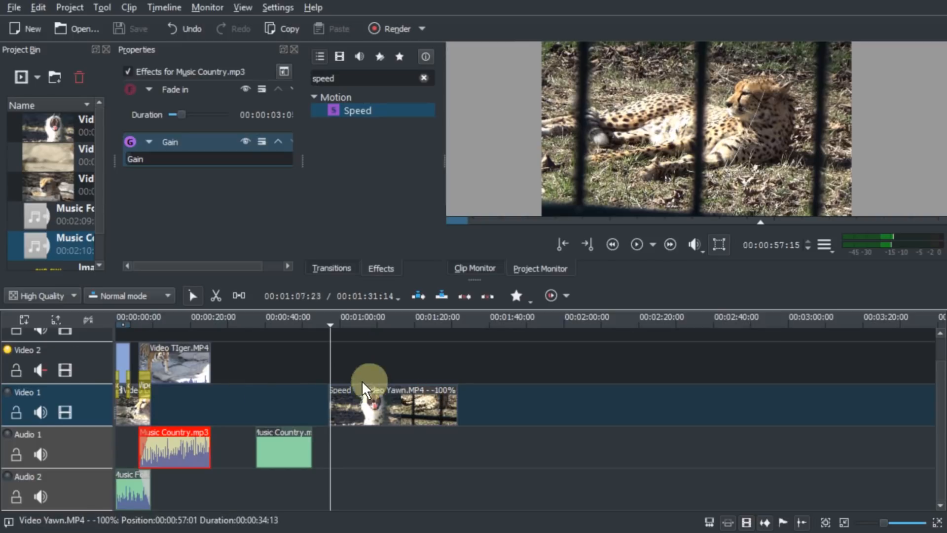
pyautogui.click(150, 326)
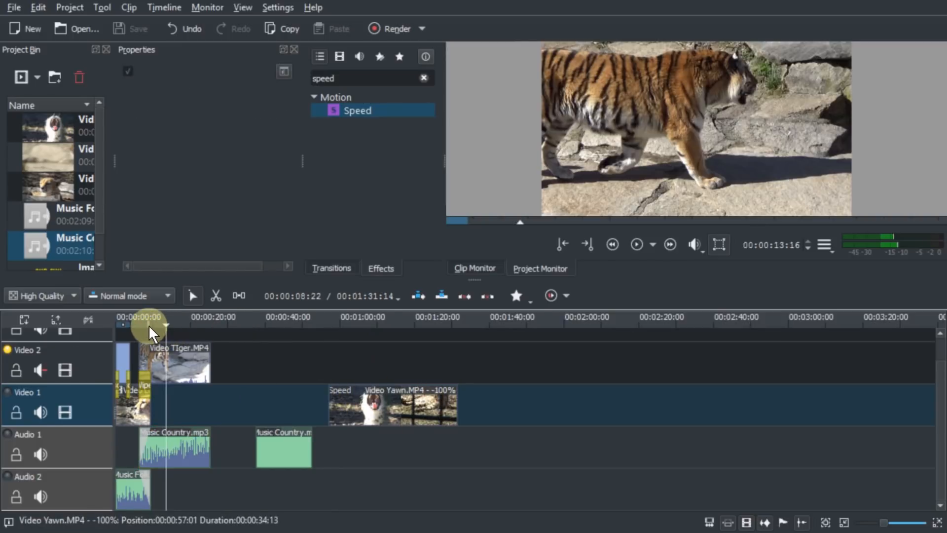
pyautogui.click(140, 324)
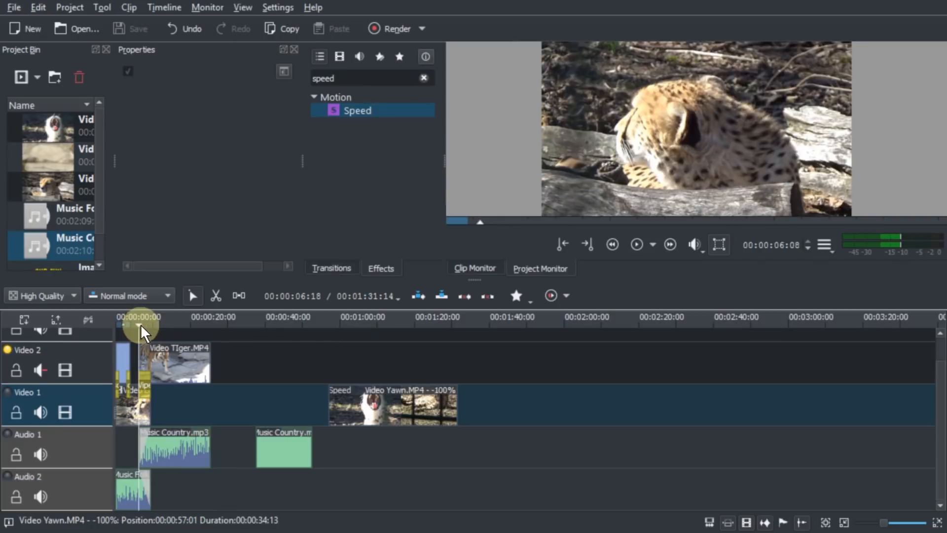
pyautogui.press('space')
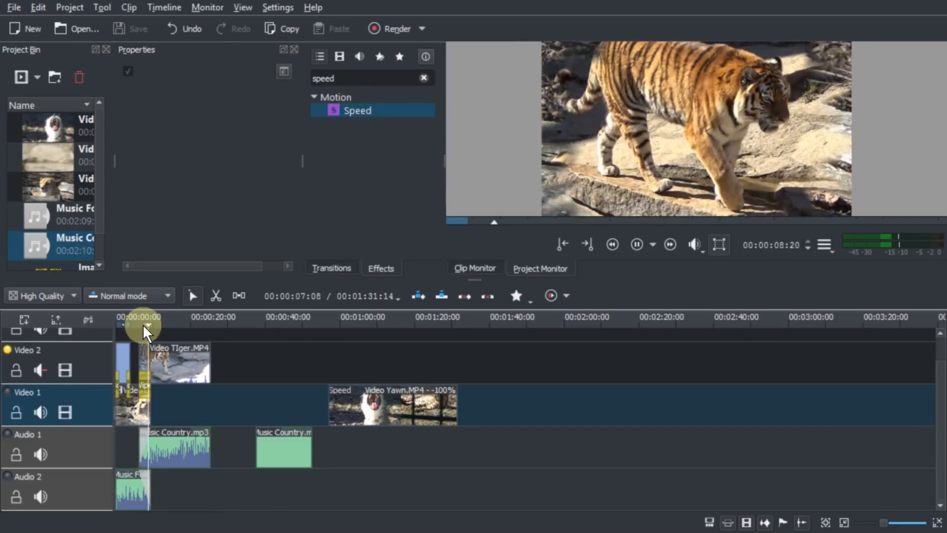
pyautogui.press('space')
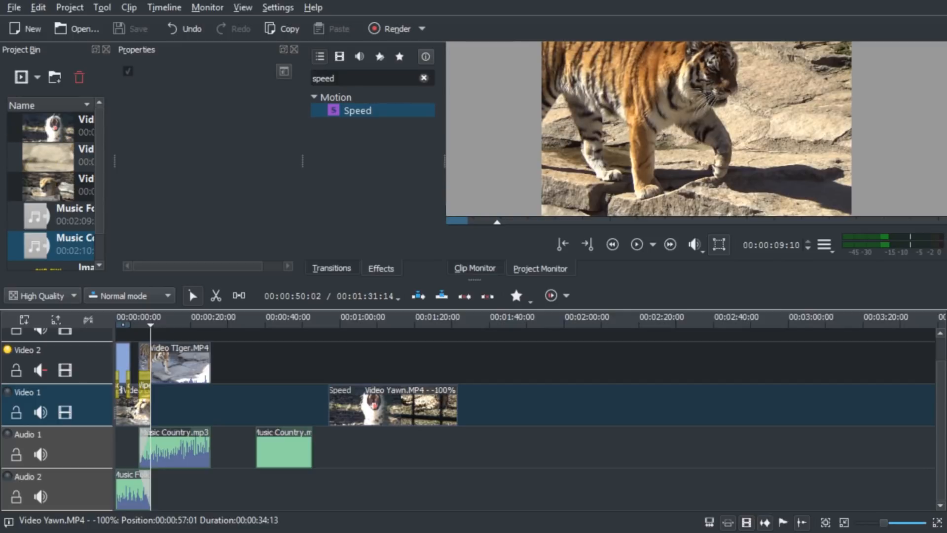
# - Add Video Sleepy.MP4 from the Subscribe to TuxDesigner! folder to the project bin and place it on Video 2 at 00:00:58:24
pyautogui.moveTo(0, 66); pyautogui.dragTo(603, 53)
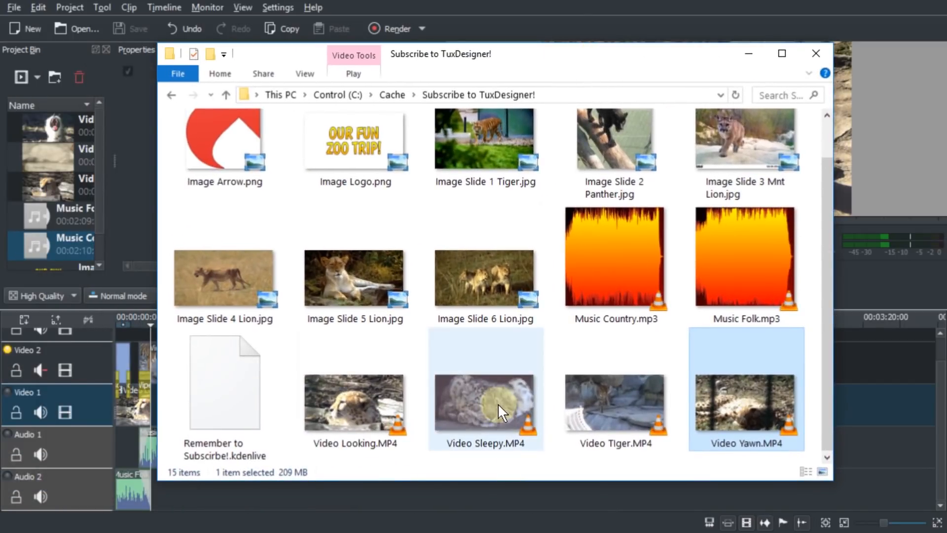
pyautogui.click(483, 420)
pyautogui.moveTo(495, 403); pyautogui.dragTo(39, 177)
pyautogui.moveTo(708, 59); pyautogui.dragTo(0, 66)
pyautogui.scroll(3, 365, 437)
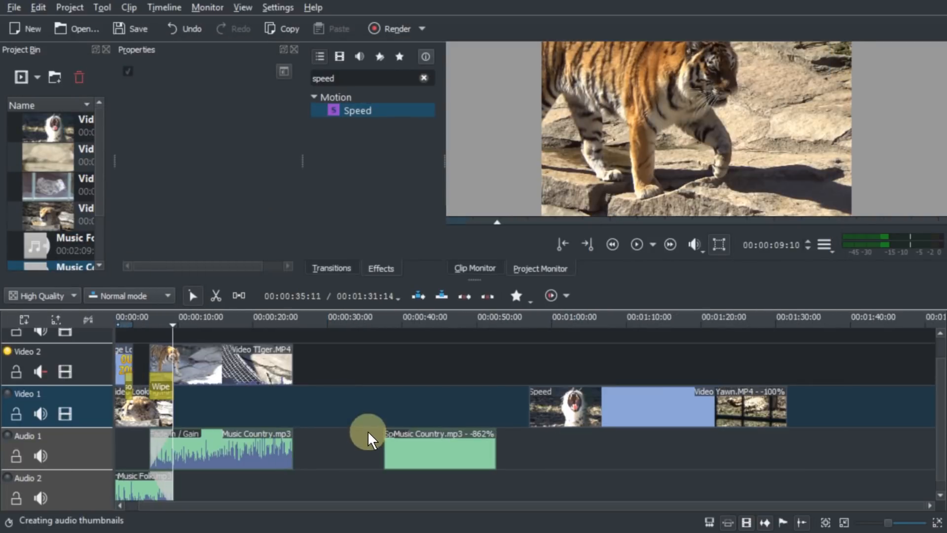
pyautogui.scroll(-2, 414, 395)
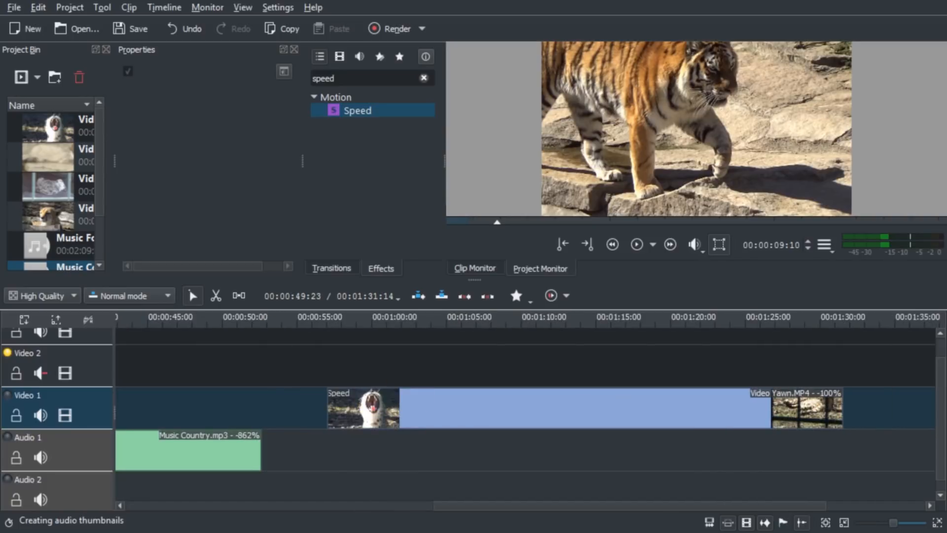
pyautogui.moveTo(49, 187); pyautogui.dragTo(356, 355)
# - Remove the Speed effect from Video Yawn.MP4 on Video 1 and play the change from the yawn to Video Sleepy.MP4
pyautogui.click(365, 404)
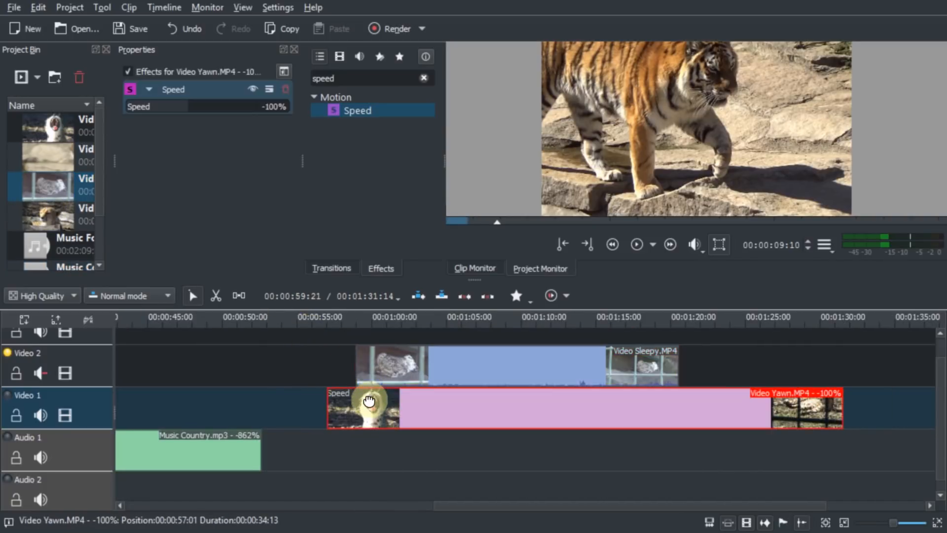
pyautogui.click(285, 88)
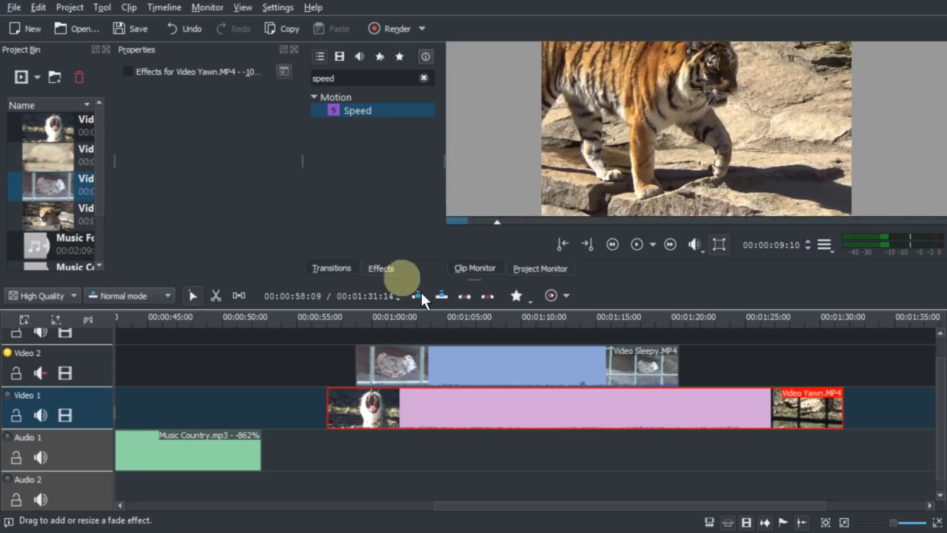
pyautogui.click(330, 345)
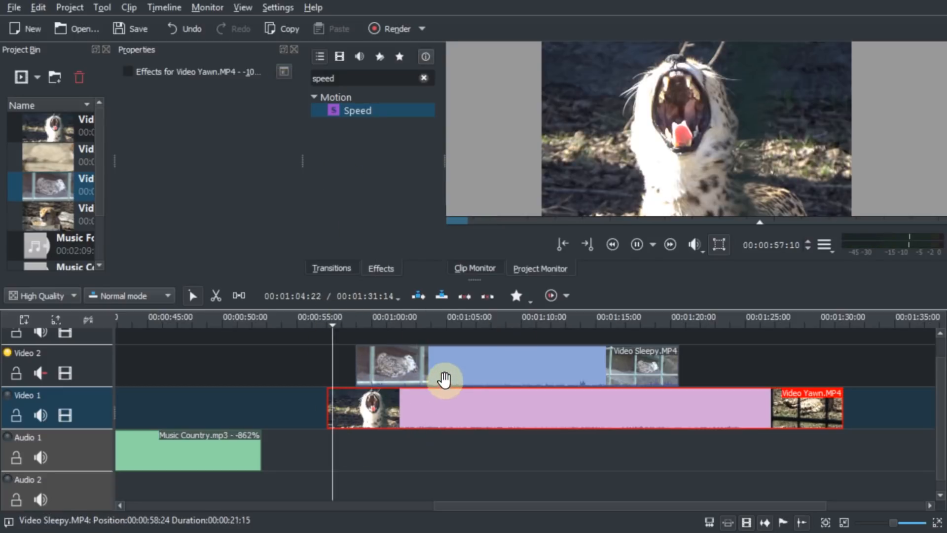
pyautogui.click(345, 324)
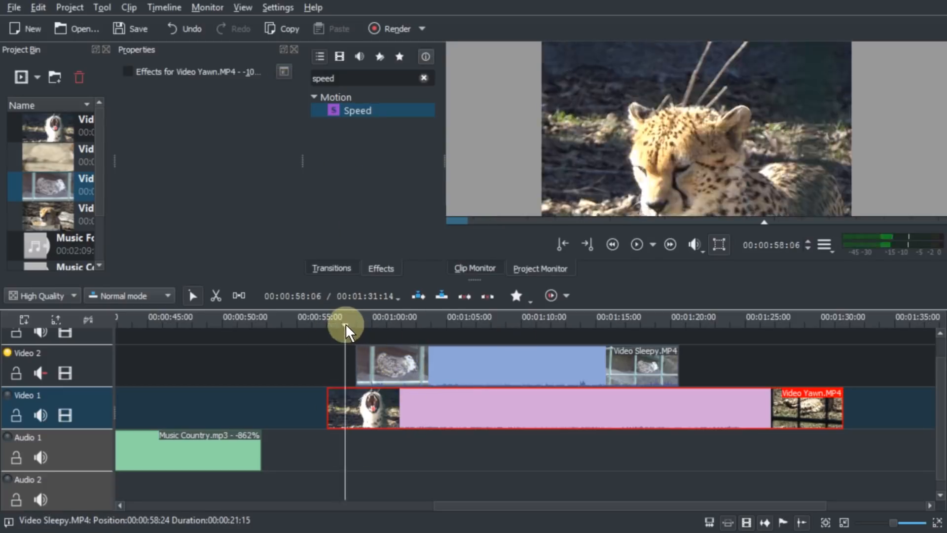
pyautogui.click(330, 320)
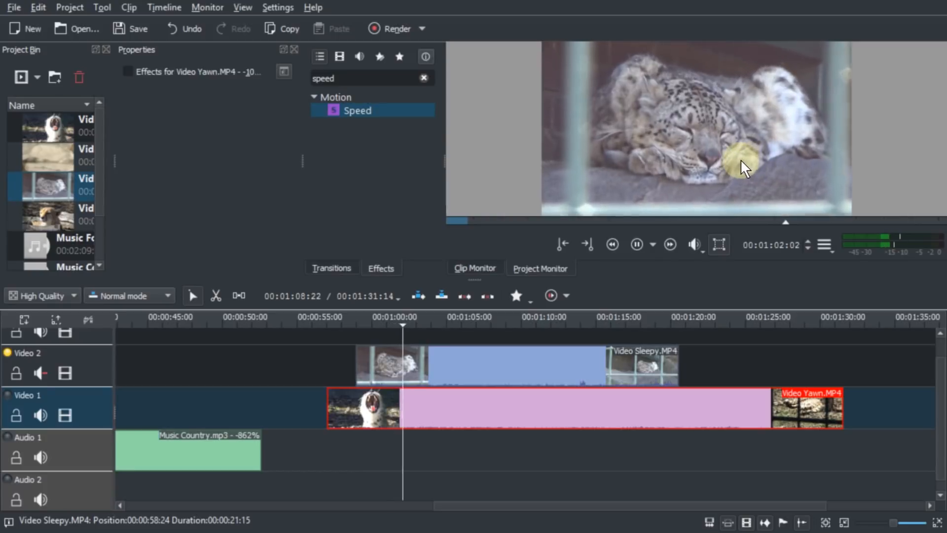
pyautogui.click(735, 155)
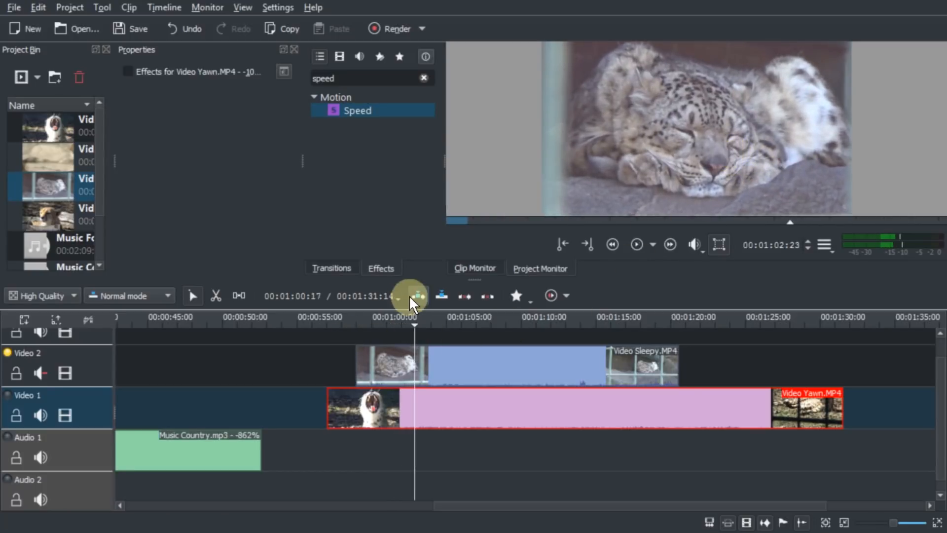
# - Apply the Transform effect to Video Sleepy.MP4 on Video 2 and widen the effect's properties area
pyautogui.moveTo(503, 279); pyautogui.dragTo(493, 342)
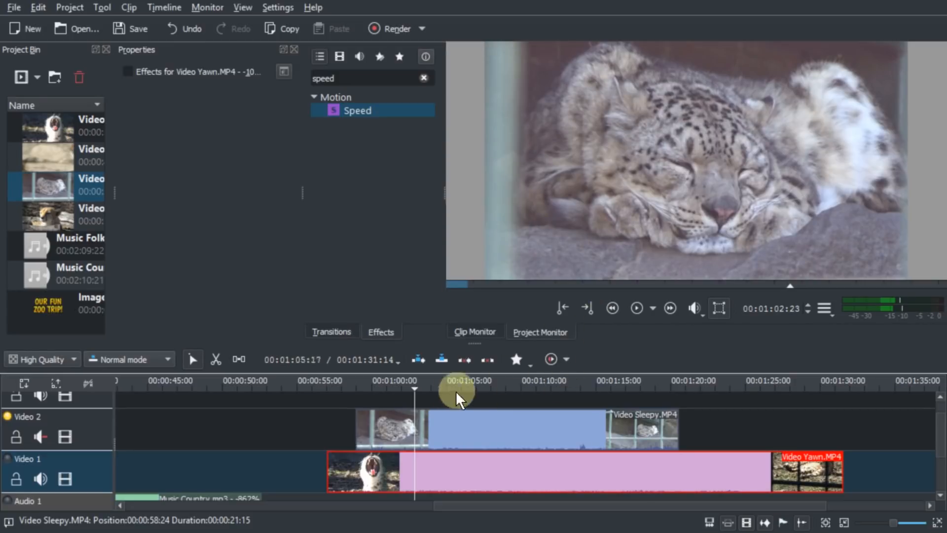
pyautogui.click(422, 417)
pyautogui.click(423, 78)
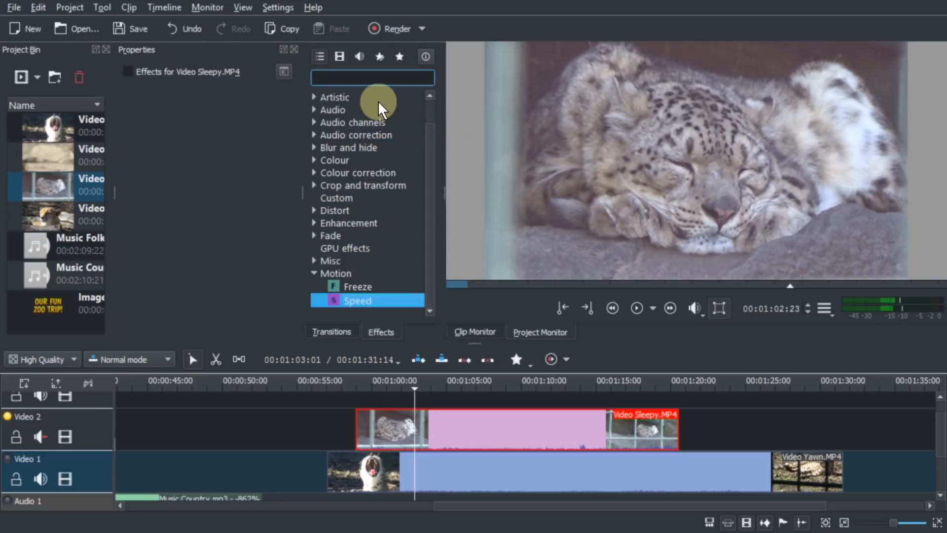
pyautogui.write('transform')
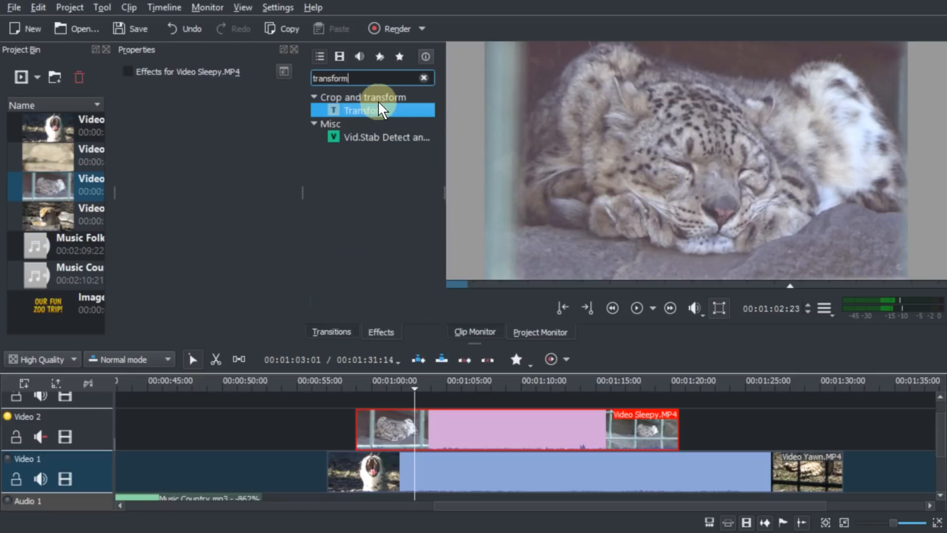
pyautogui.moveTo(380, 109); pyautogui.dragTo(477, 418)
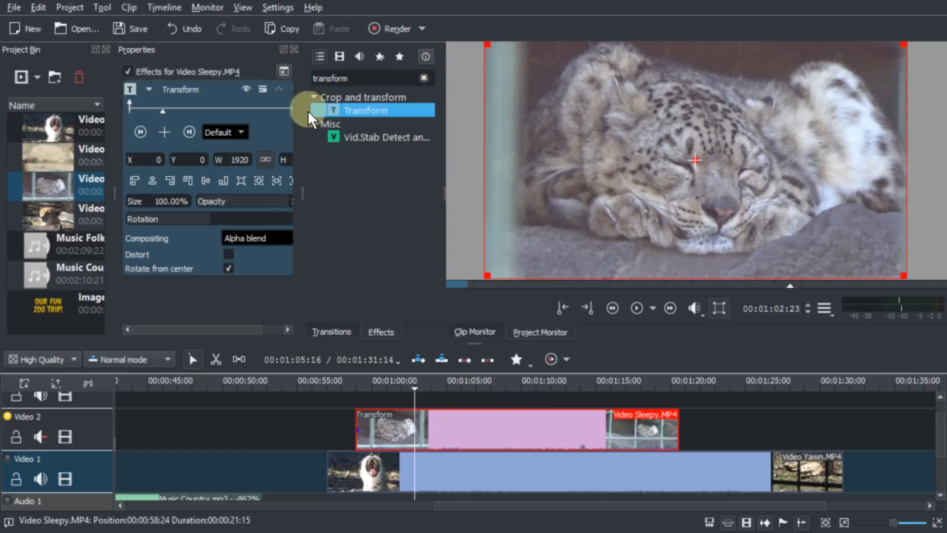
pyautogui.moveTo(307, 182); pyautogui.dragTo(351, 186)
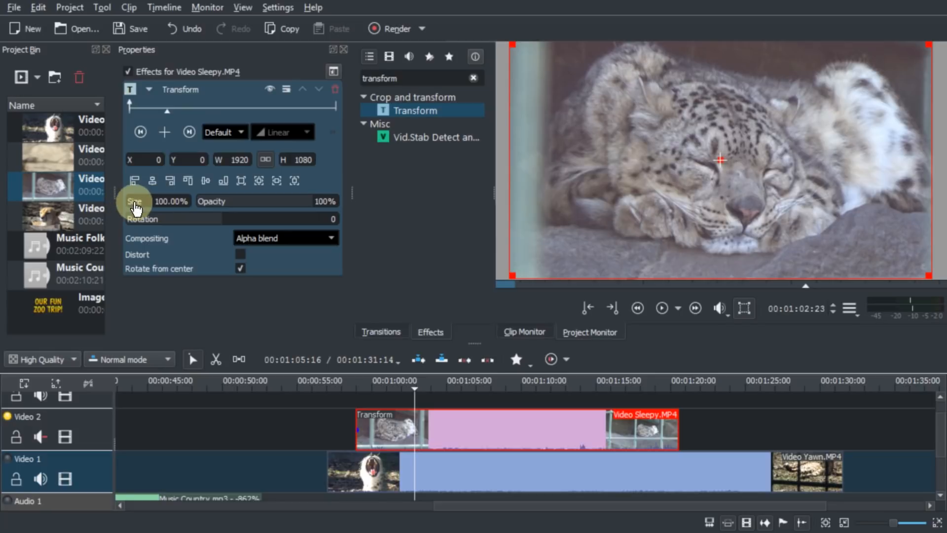
# - Scale Video Sleepy.MP4 to 55% with the Transform effect and shrink its frame further to about 991 × 557
pyautogui.moveTo(130, 209)
pyautogui.mouseDown()
pyautogui.moveTo(111, 210)
pyautogui.moveTo(122, 214)
pyautogui.mouseUp()
pyautogui.click(158, 201)
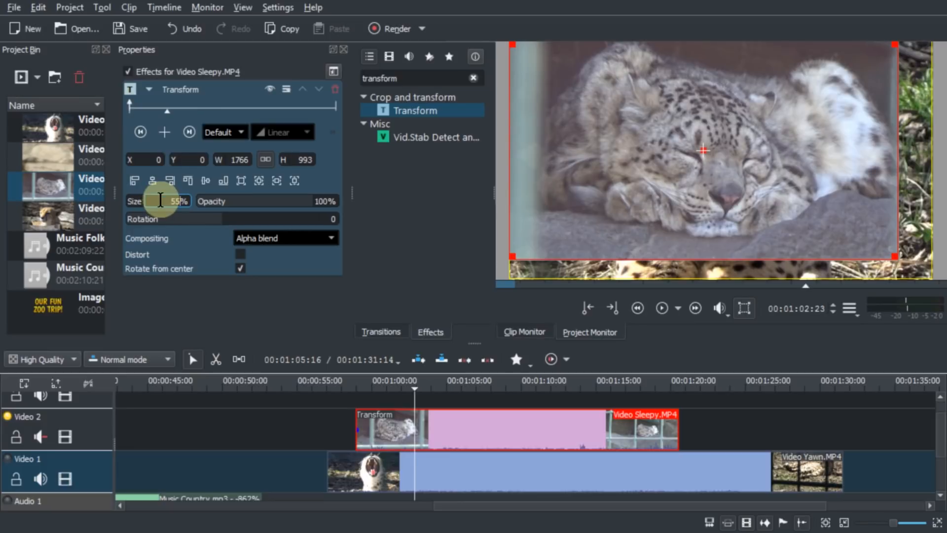
pyautogui.press('Return')
pyautogui.press('Tab')
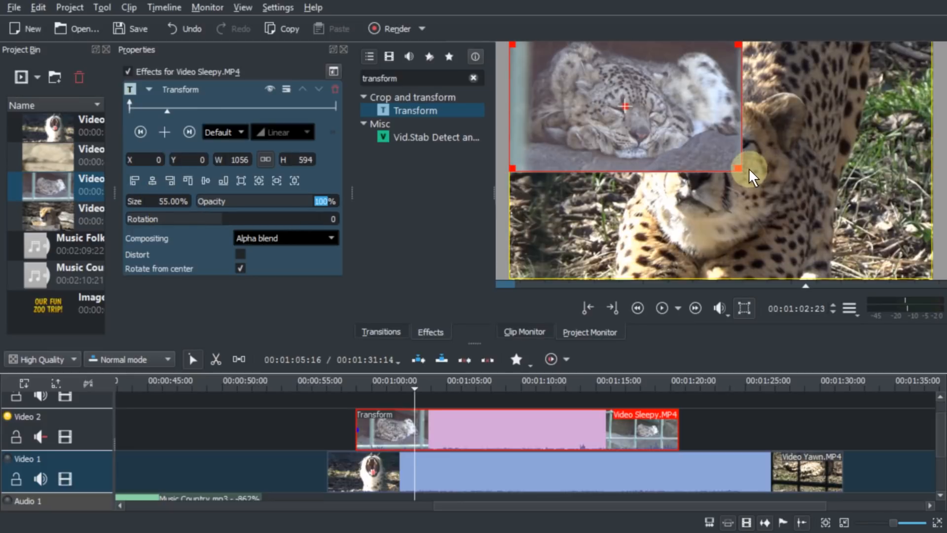
pyautogui.moveTo(735, 165)
pyautogui.mouseDown()
pyautogui.moveTo(714, 179)
pyautogui.moveTo(765, 196)
pyautogui.moveTo(747, 173)
pyautogui.moveTo(721, 170)
pyautogui.mouseUp()
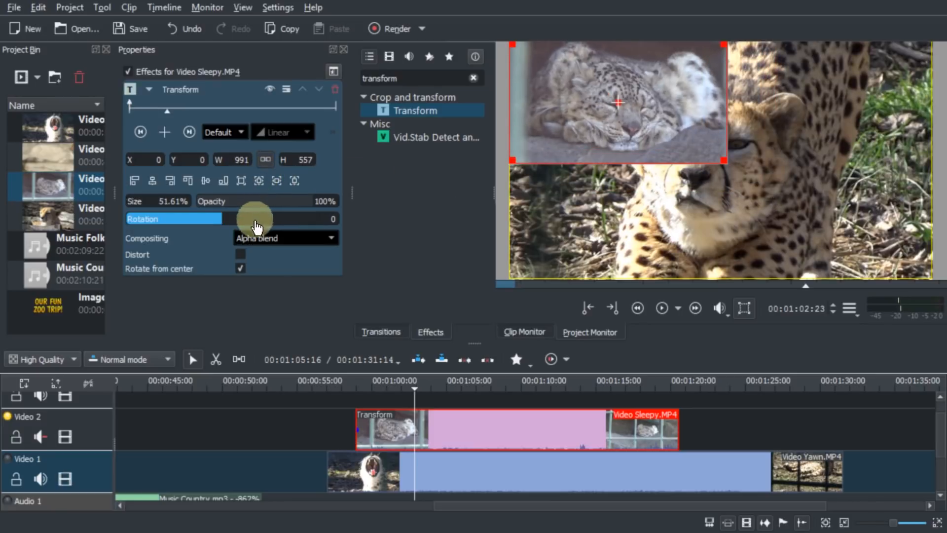
# - Unlock the aspect ratio and reshape the clip's frame to about 588 × 513, trying the Distort option on and off
pyautogui.click(266, 160)
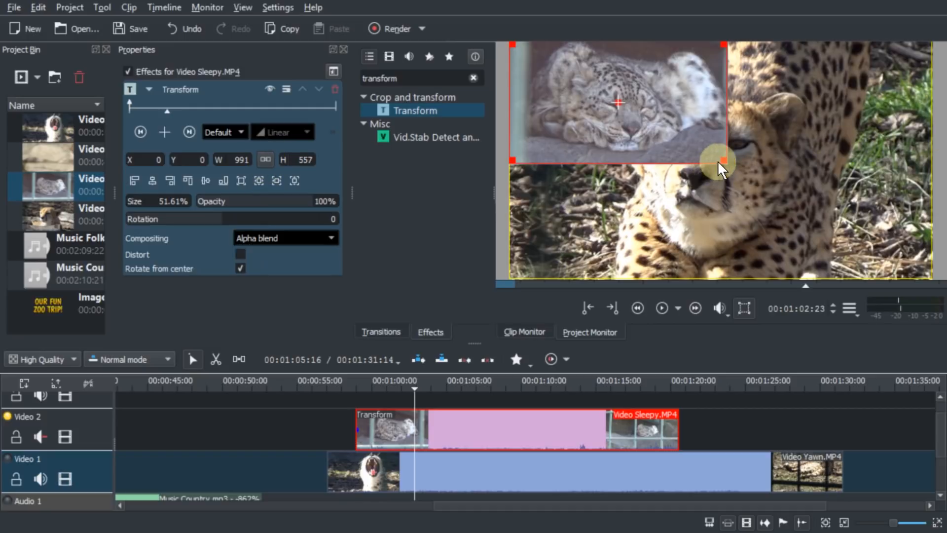
pyautogui.moveTo(722, 159); pyautogui.dragTo(669, 168)
pyautogui.click(240, 254)
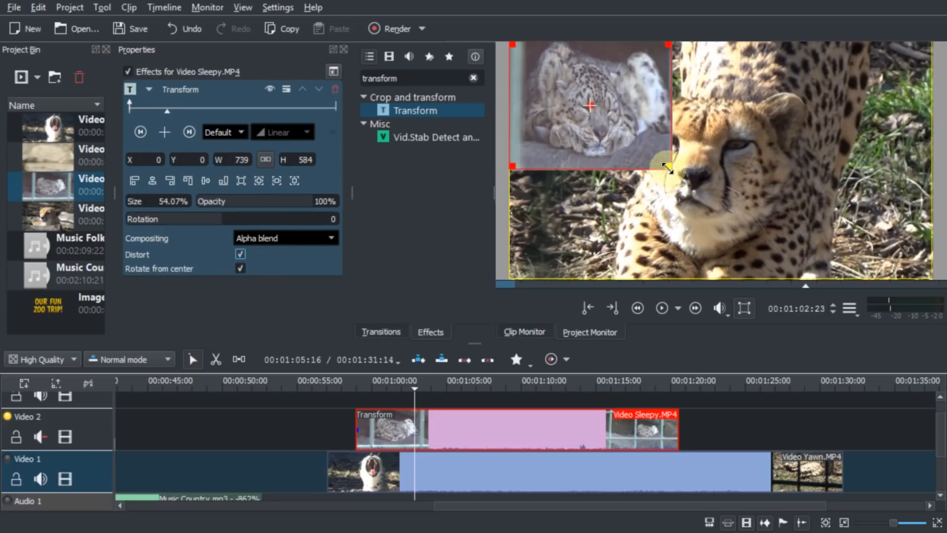
pyautogui.moveTo(669, 168); pyautogui.dragTo(636, 151)
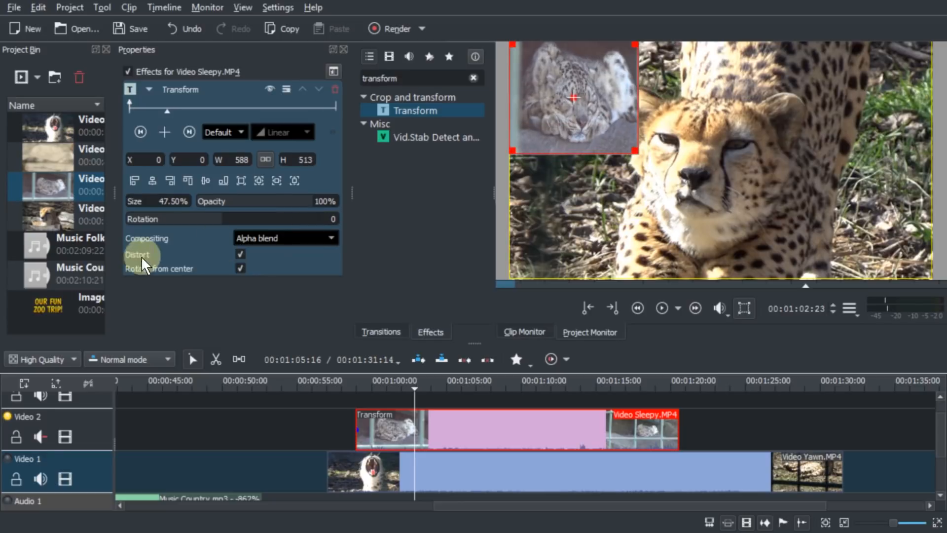
pyautogui.click(241, 254)
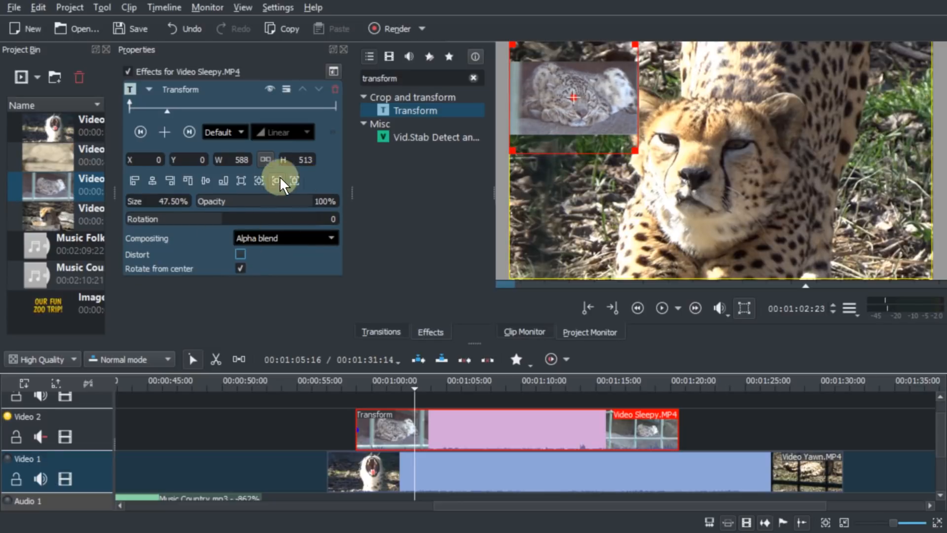
# - Set the Transform frame of Video Sleepy.MP4 to a width of 1280 and a height of 720
pyautogui.click(245, 159)
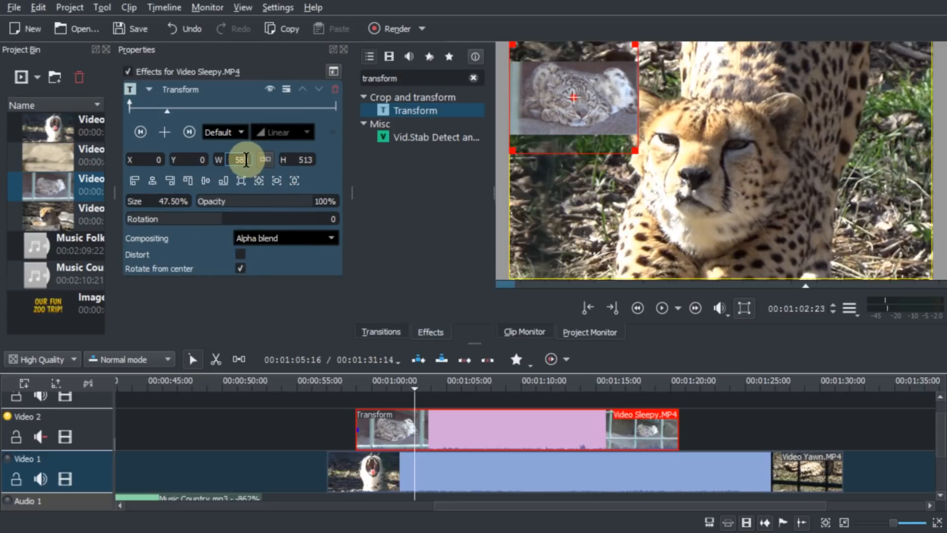
pyautogui.write('1280')
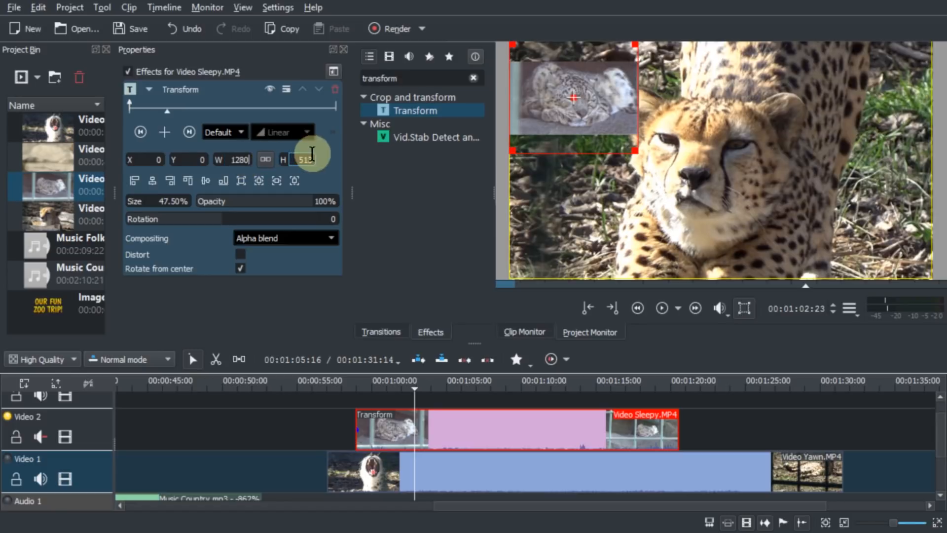
pyautogui.click(301, 159)
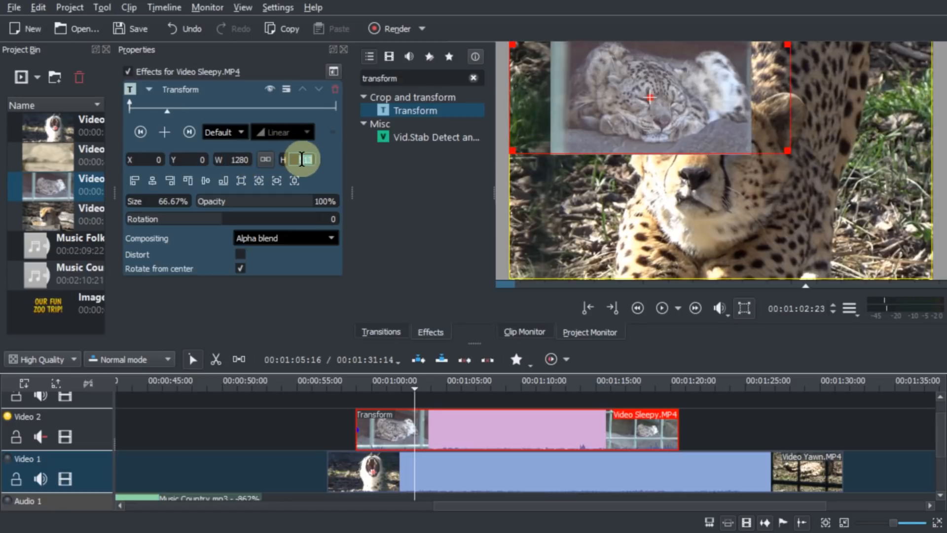
pyautogui.write('72')
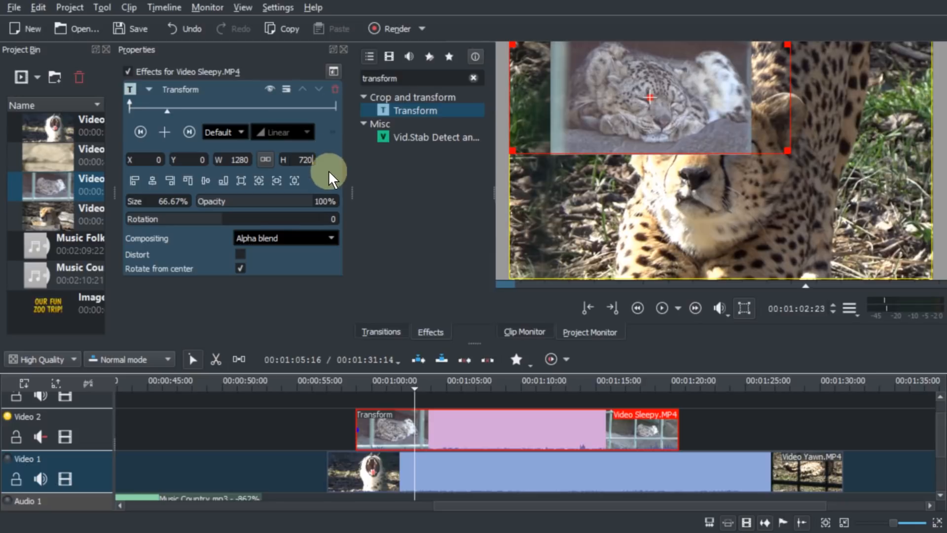
pyautogui.write('0')
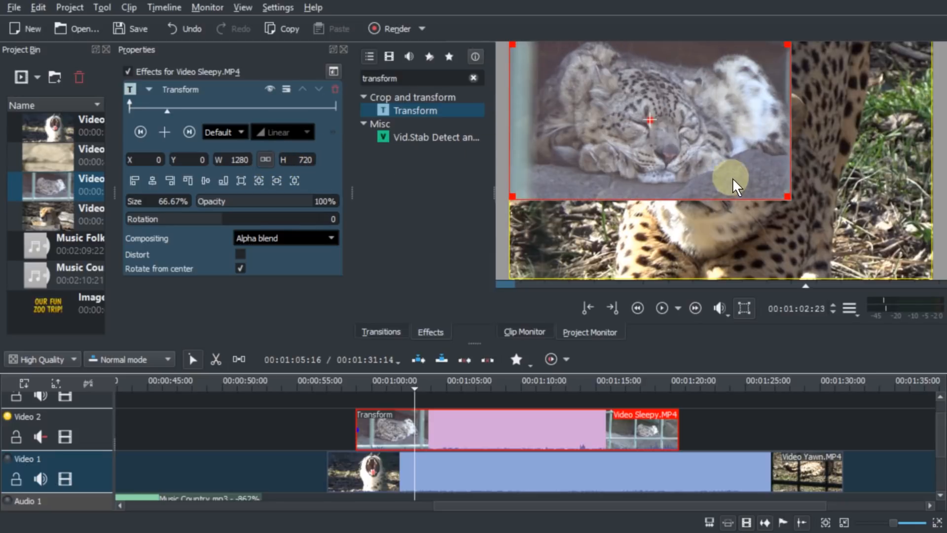
# - Shrink Video Sleepy.MP4 to about 772 × 434, place it at about X 1120, Y 20, and play the picture-in-picture
pyautogui.moveTo(785, 198); pyautogui.dragTo(675, 154)
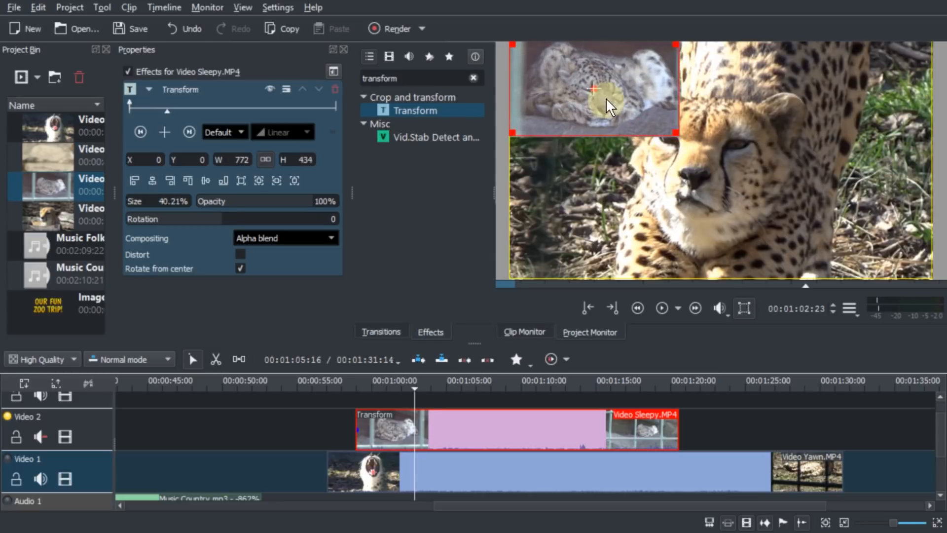
pyautogui.moveTo(596, 91); pyautogui.dragTo(842, 93)
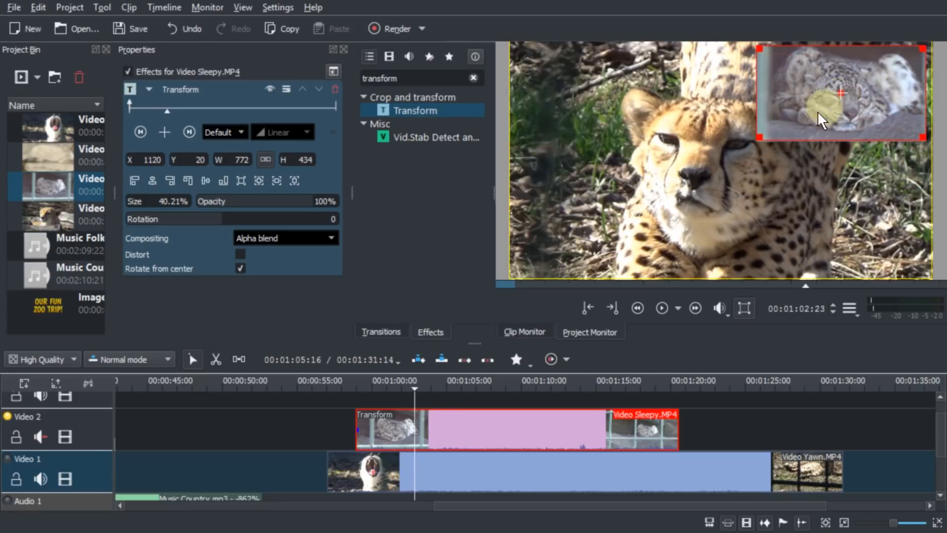
pyautogui.click(345, 382)
pyautogui.press('space')
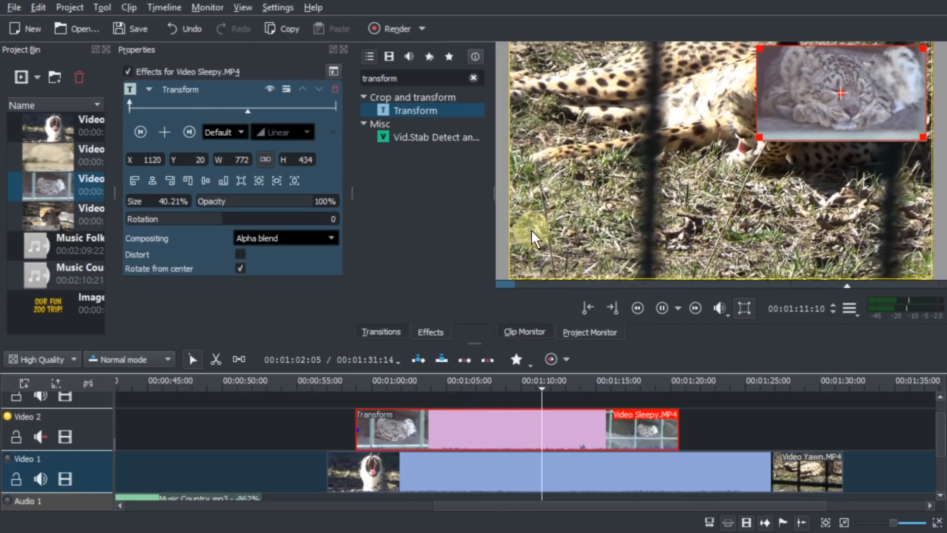
pyautogui.scroll(-1, 365, 451)
pyautogui.hotkey('alt', 'Left')
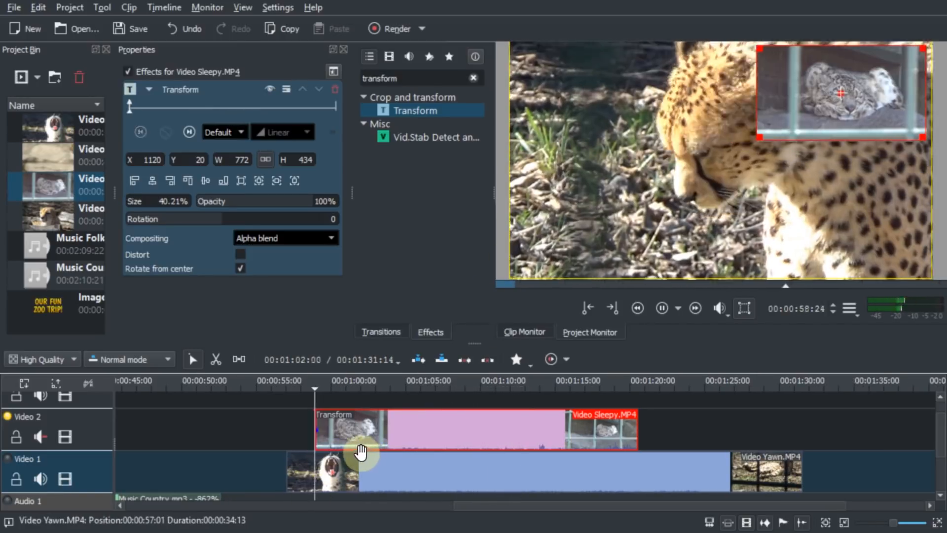
pyautogui.hotkey('alt', 'Left')
# - Stack Video Yawn.MP4 on Video 2 over Video Sleepy.MP4 on Video 1 at 00:01:56:10 and trim the yawn to the sleepy clip's length
pyautogui.scroll(-3, 353, 441)
pyautogui.click(364, 429)
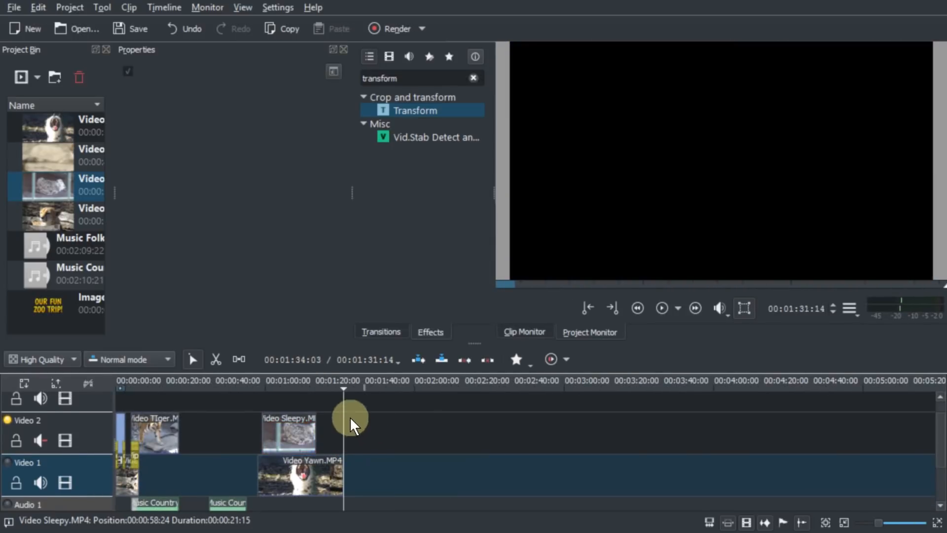
pyautogui.moveTo(47, 127); pyautogui.dragTo(362, 466)
pyautogui.moveTo(47, 185); pyautogui.dragTo(470, 437)
pyautogui.moveTo(468, 470); pyautogui.dragTo(417, 469)
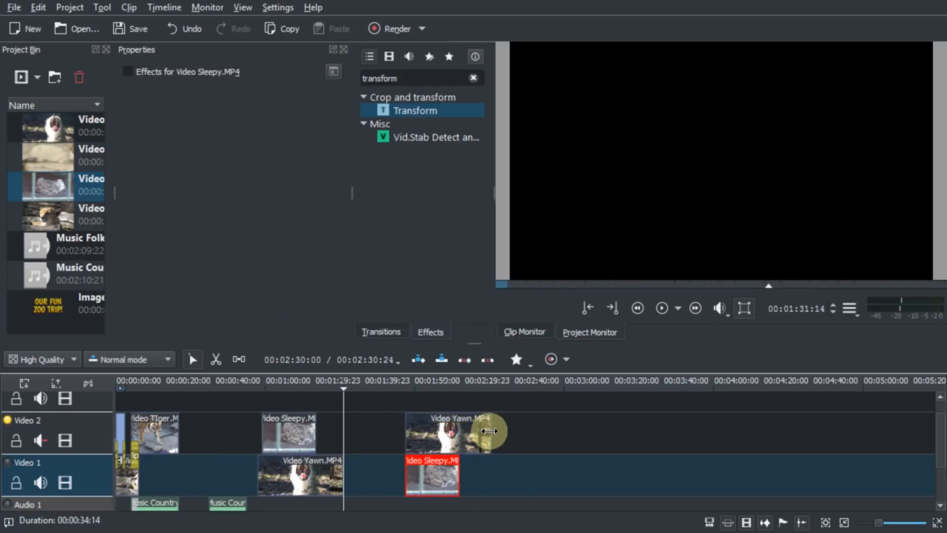
pyautogui.moveTo(488, 433); pyautogui.dragTo(457, 433)
pyautogui.scroll(5, 481, 456)
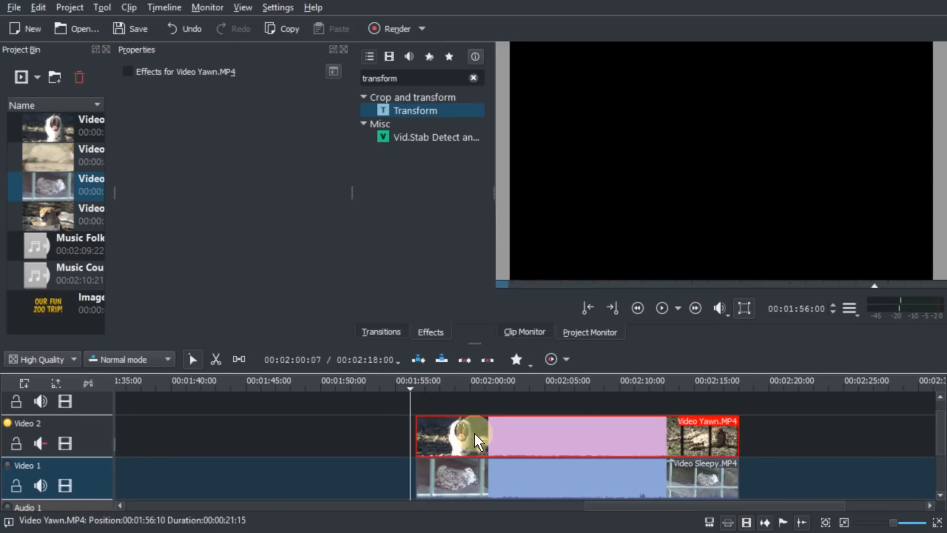
# - Apply the Edge Crop effect to the new Video Yawn.MP4 on Video 2, cropping about 540 pixels left and 407 pixels right
pyautogui.click(428, 387)
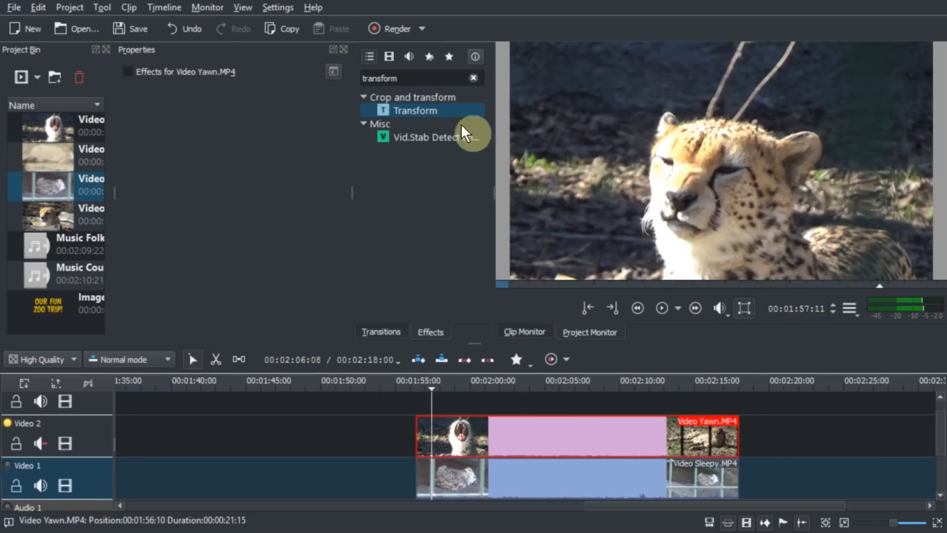
pyautogui.click(474, 78)
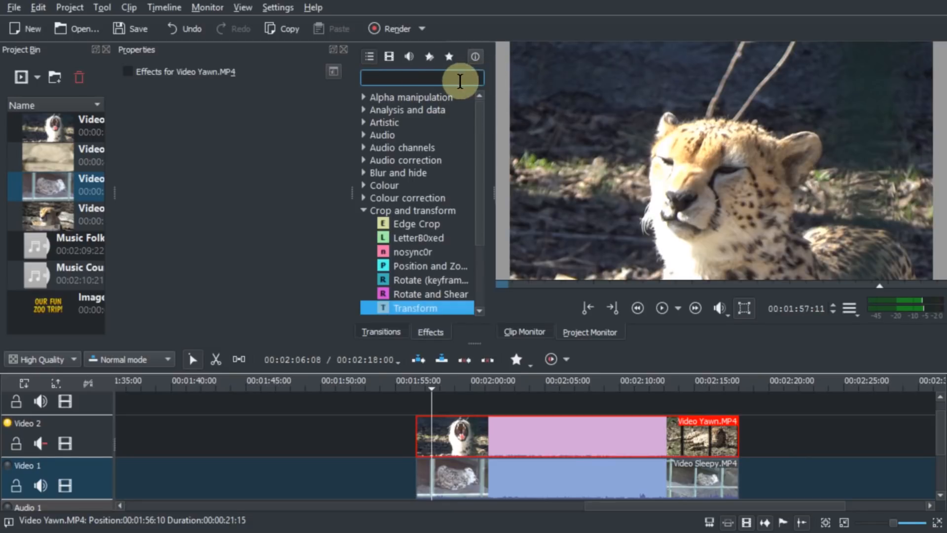
pyautogui.write('crop')
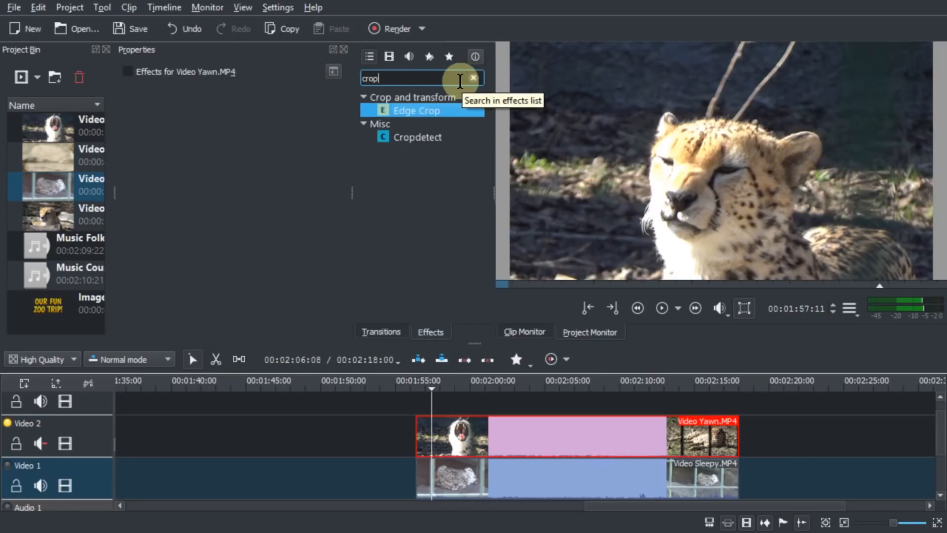
pyautogui.moveTo(435, 111); pyautogui.dragTo(505, 446)
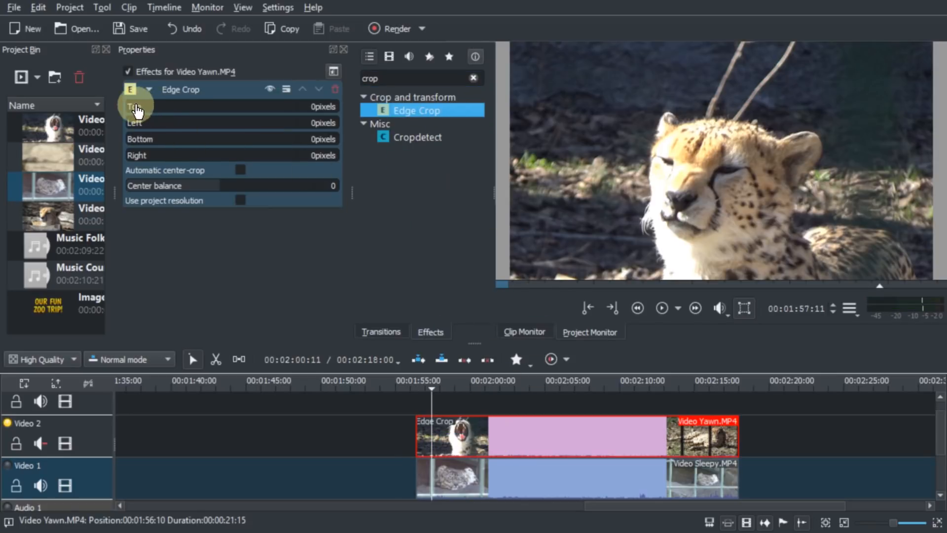
pyautogui.moveTo(142, 127); pyautogui.dragTo(175, 131)
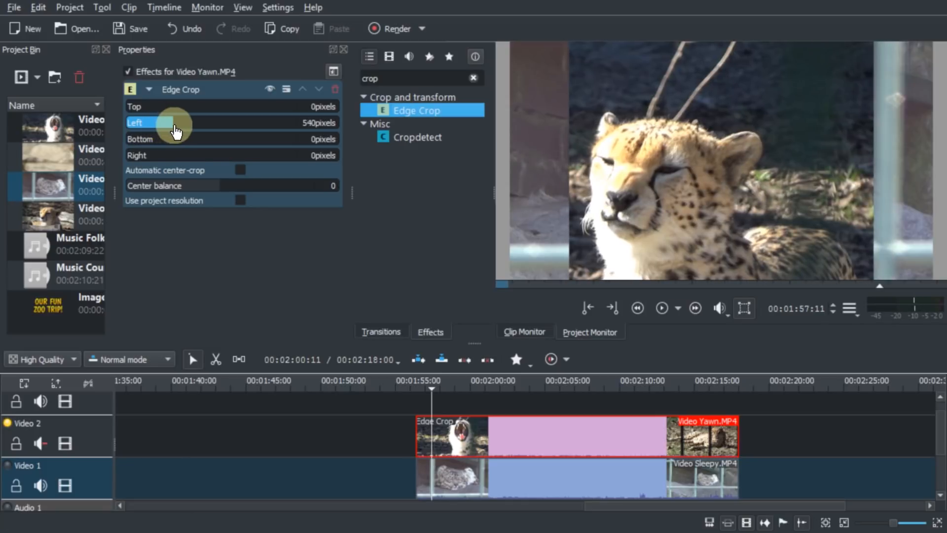
pyautogui.moveTo(139, 157); pyautogui.dragTo(163, 157)
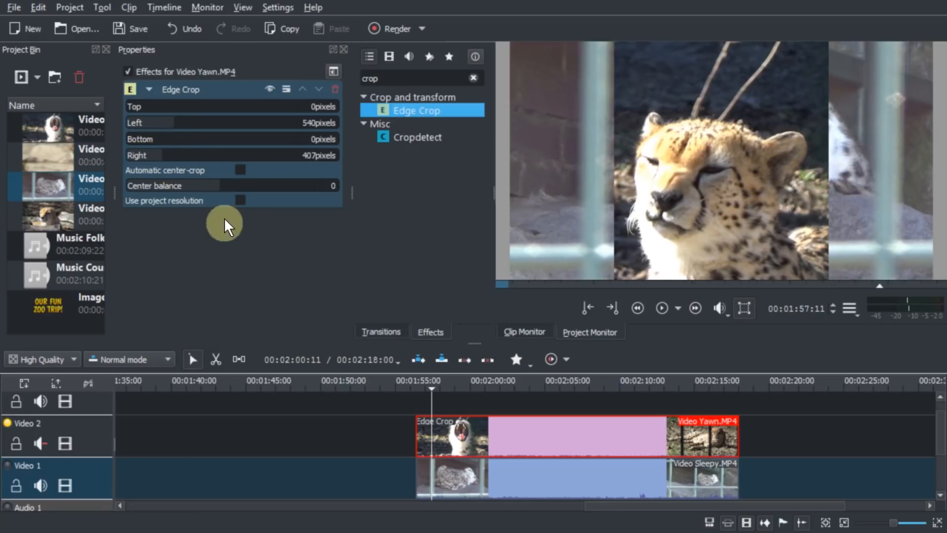
# - Try Automatic center-crop with a center balance of about 529, then reset the balance to 0 and turn the option off
pyautogui.click(239, 169)
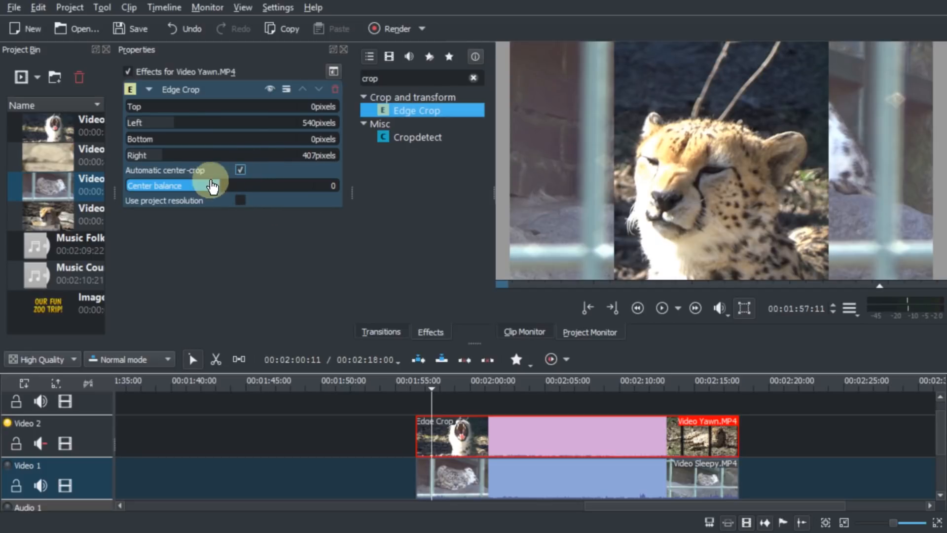
pyautogui.moveTo(211, 186); pyautogui.dragTo(248, 192)
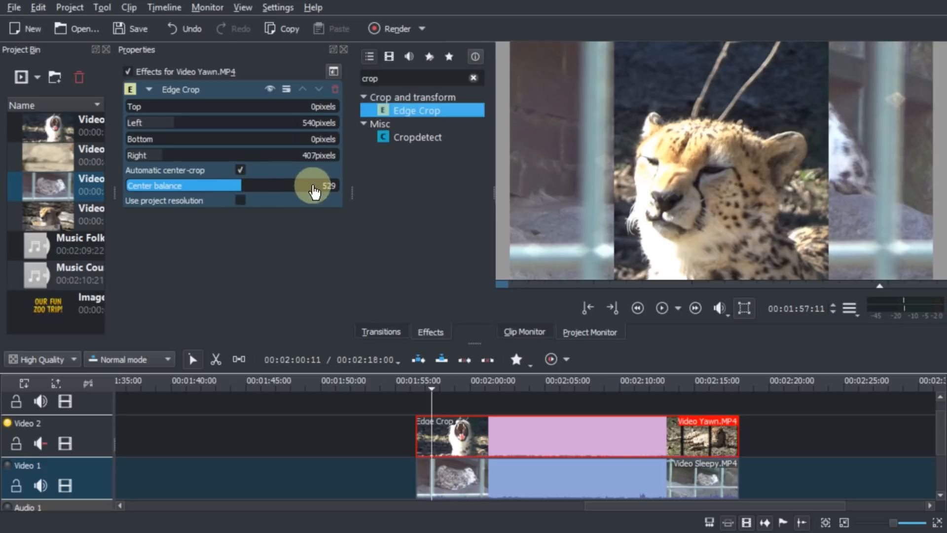
pyautogui.click(329, 186)
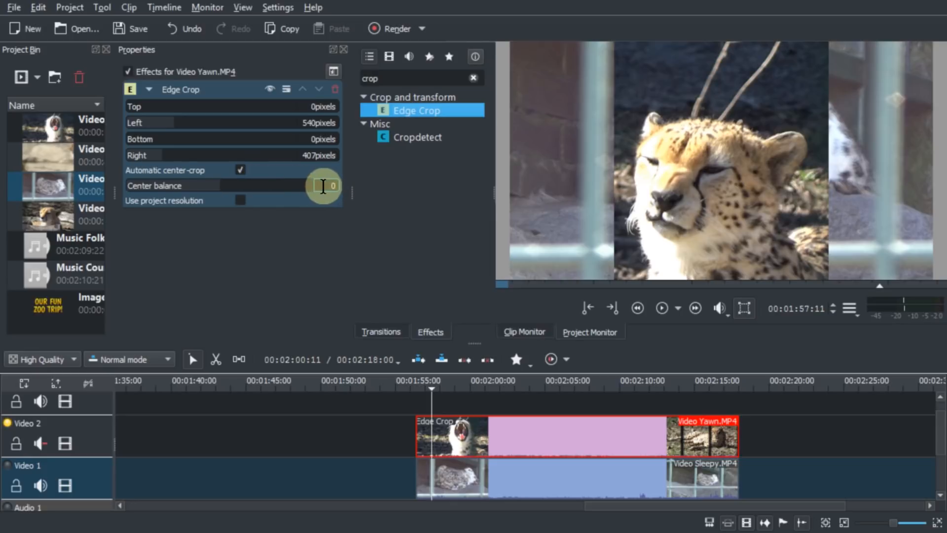
pyautogui.click(240, 170)
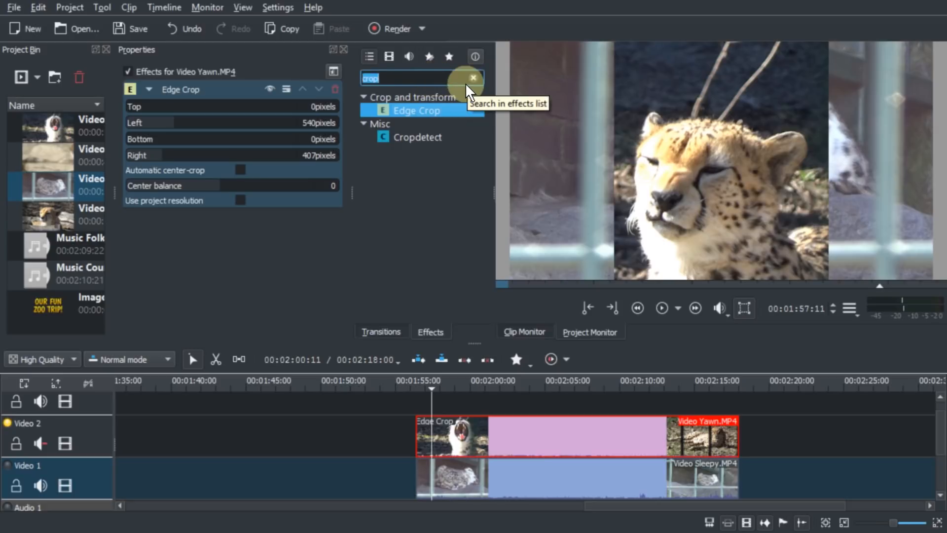
# - Add the Transform effect after Edge Crop on Video Yawn.MP4
pyautogui.write('trans')
pyautogui.moveTo(395, 137); pyautogui.dragTo(157, 101)
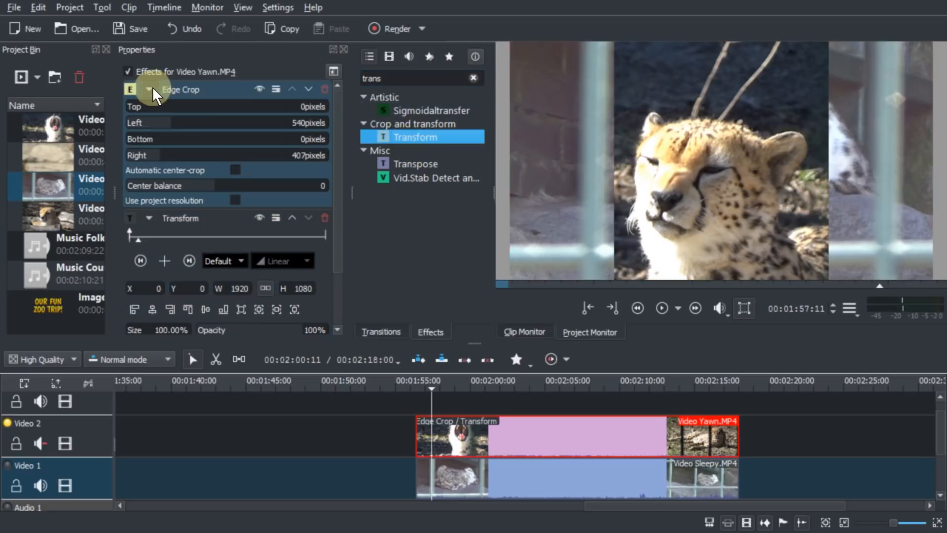
# - Set the Transform effect's X to 471 on Video Yawn.MP4 and play the clip from near its start
pyautogui.click(149, 89)
pyautogui.click(162, 118)
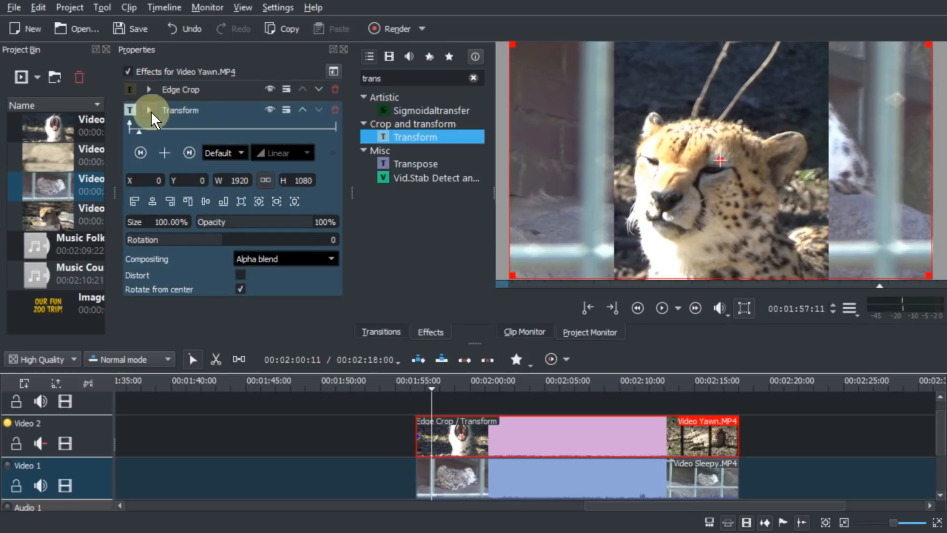
pyautogui.click(150, 110)
pyautogui.click(149, 110)
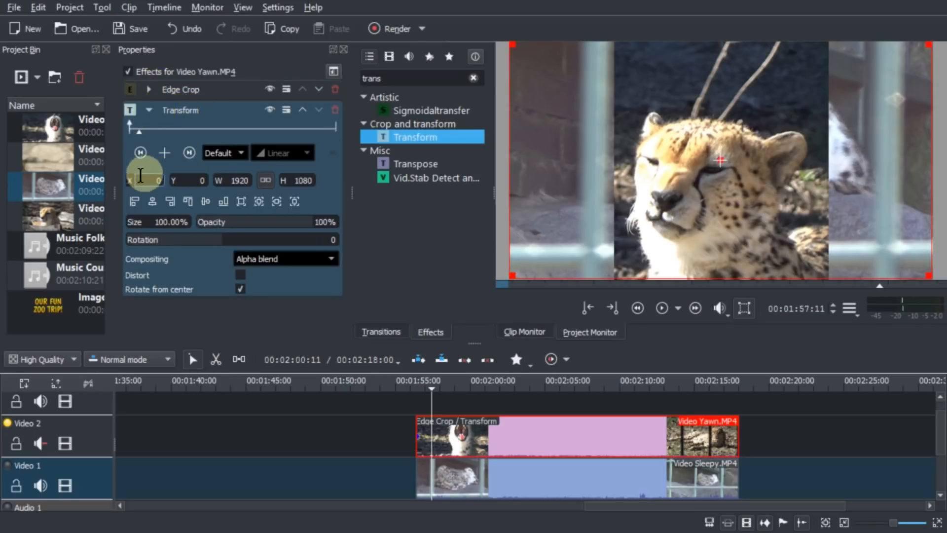
pyautogui.moveTo(133, 186); pyautogui.dragTo(485, 202)
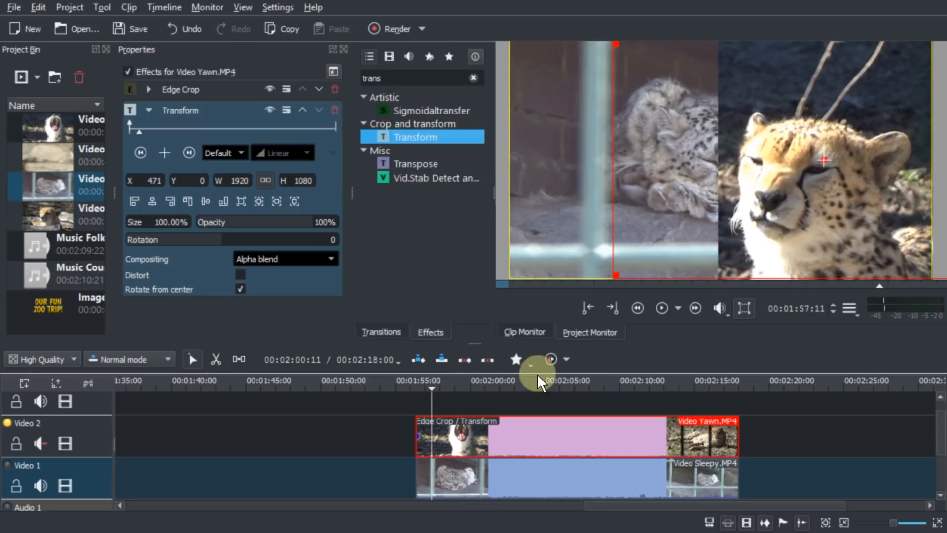
pyautogui.click(414, 383)
pyautogui.press('space')
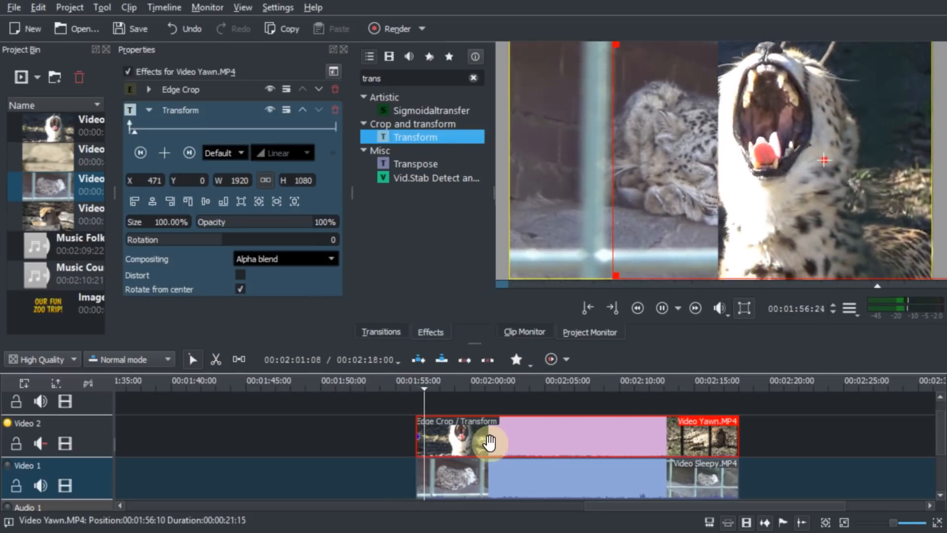
# - Add the Transform effect to Video Sleepy.MP4 on Video 1 under the yawn clip and set its X to -423
pyautogui.click(482, 471)
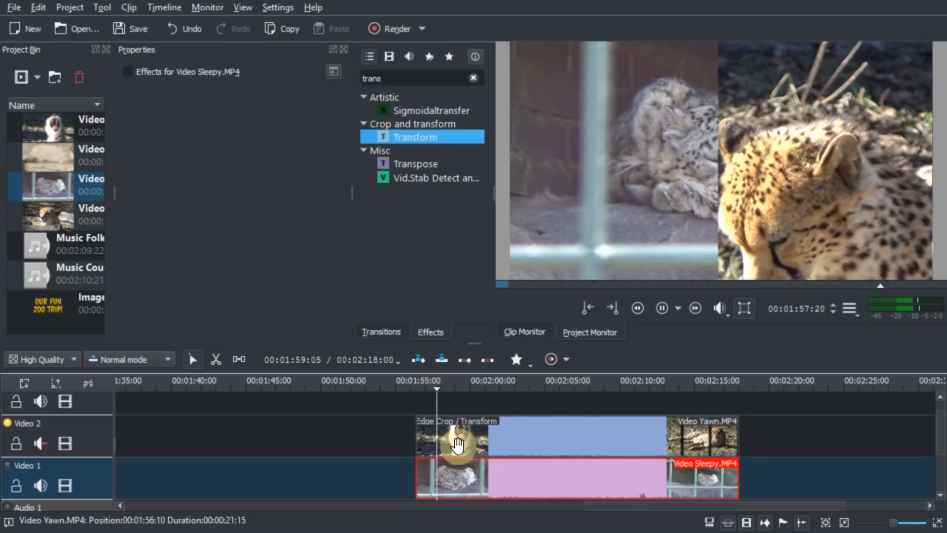
pyautogui.moveTo(416, 139); pyautogui.dragTo(466, 462)
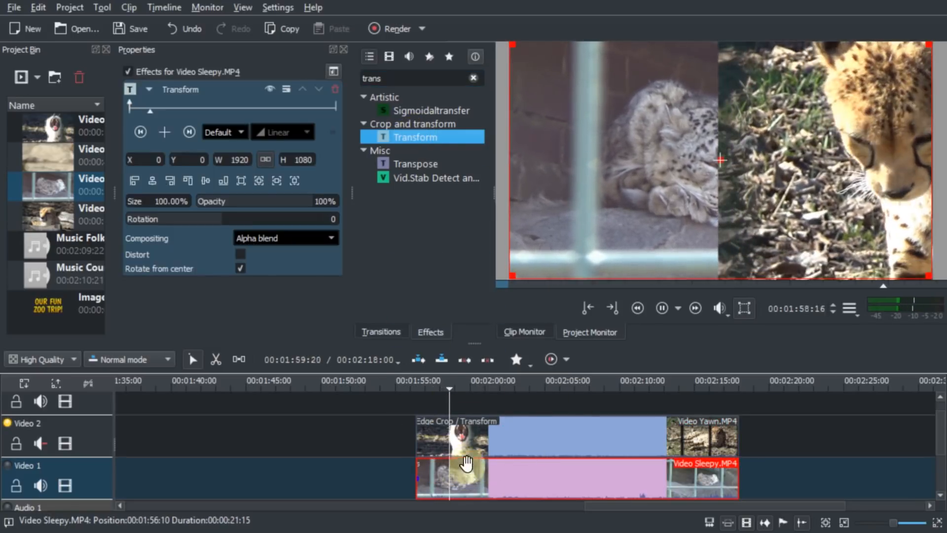
pyautogui.moveTo(148, 160); pyautogui.dragTo(0, 162)
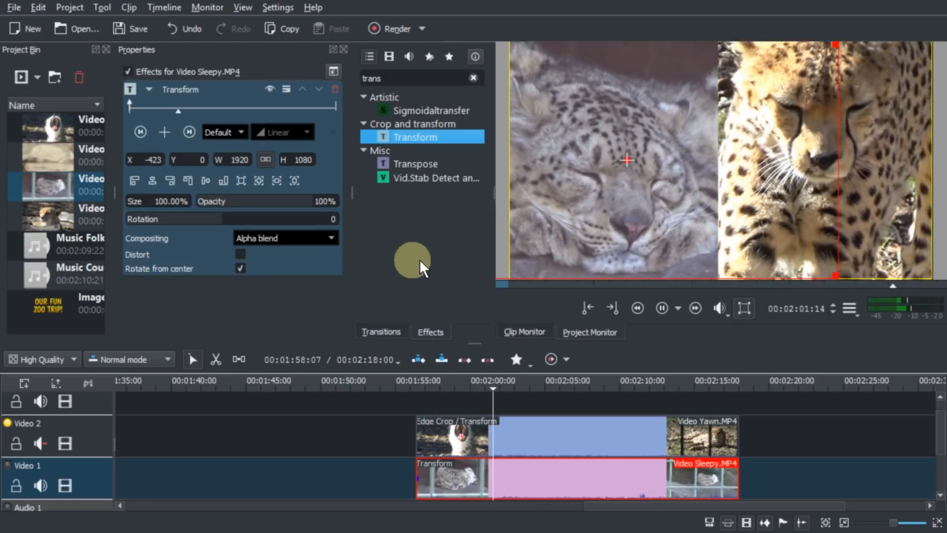
pyautogui.press('space')
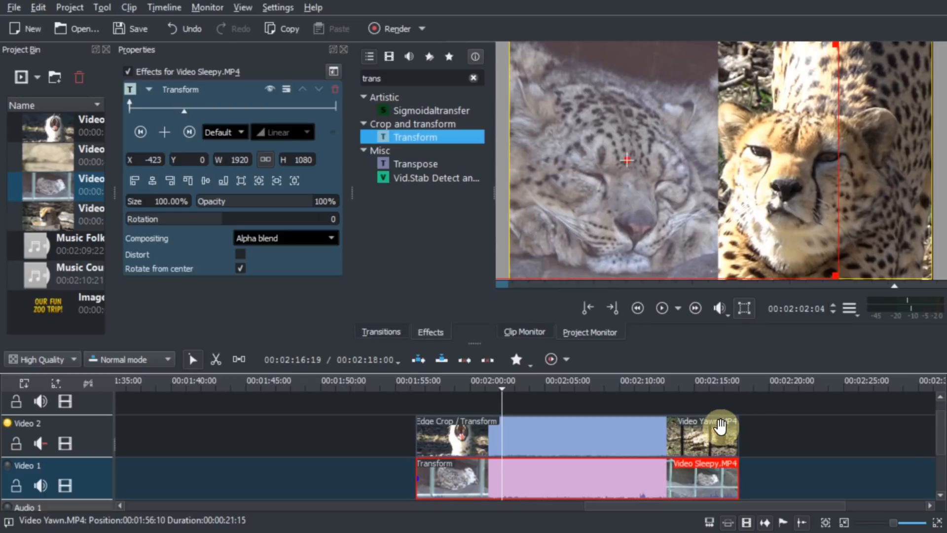
# - Select the earlier picture-in-picture Video Sleepy.MP4 on Video 2, check its frames, and go to its first Transform keyframe
pyautogui.scroll(-3, 260, 388)
pyautogui.click(260, 389)
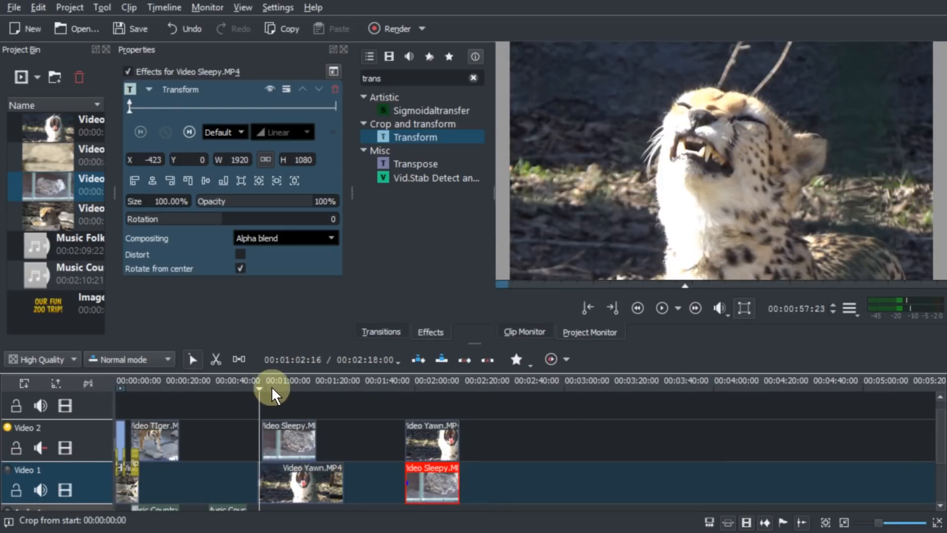
pyautogui.click(276, 440)
pyautogui.click(274, 387)
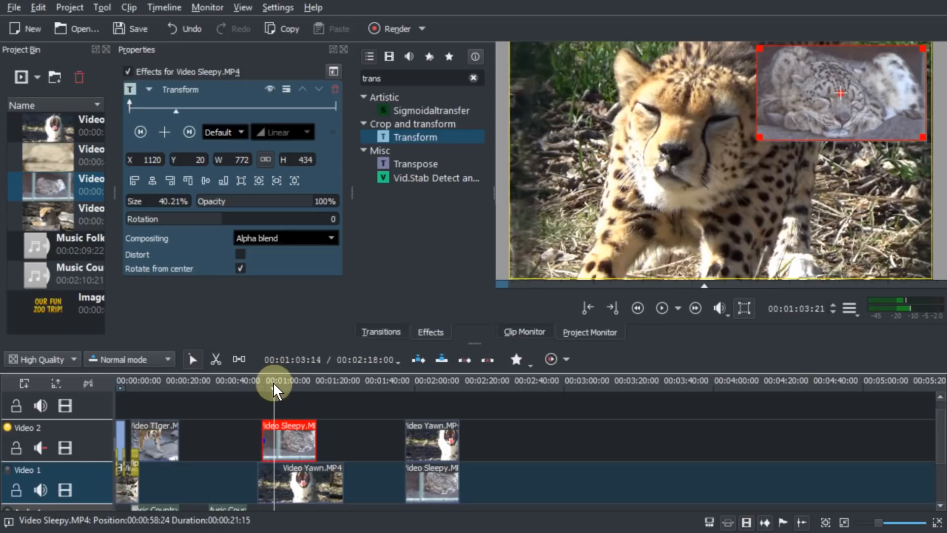
pyautogui.click(266, 387)
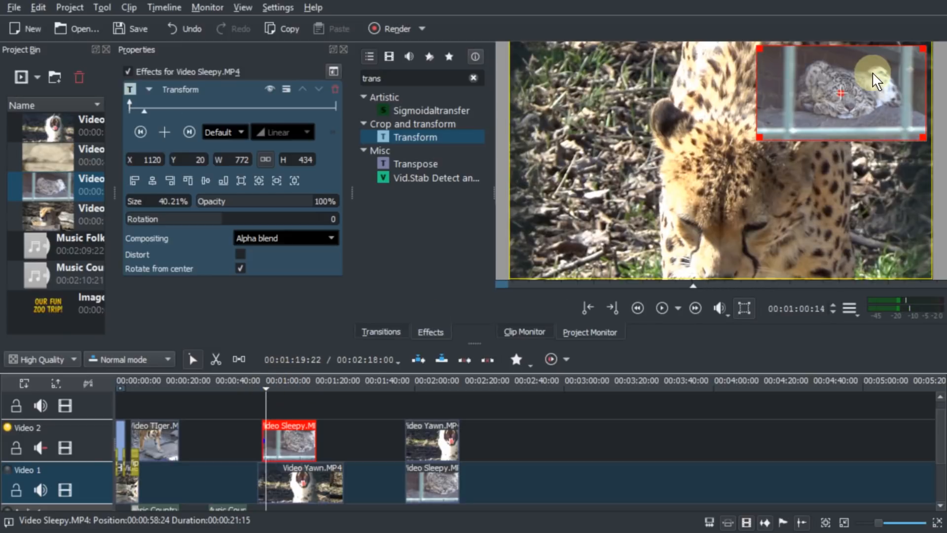
pyautogui.click(130, 112)
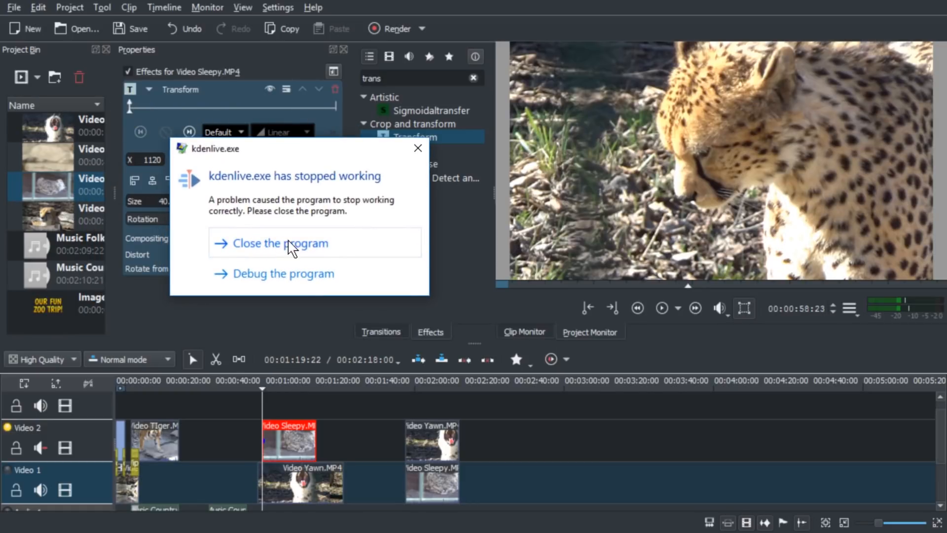
# - Close the program that stopped working and relaunch kdenlive.exe from the Kdenlive-17.12.0 folder
pyautogui.click(290, 244)
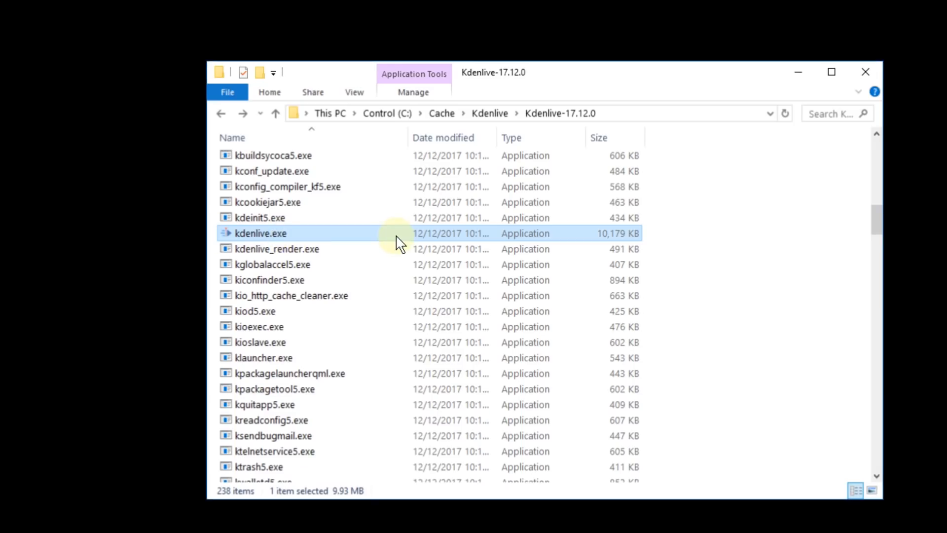
pyautogui.doubleClick(399, 242)
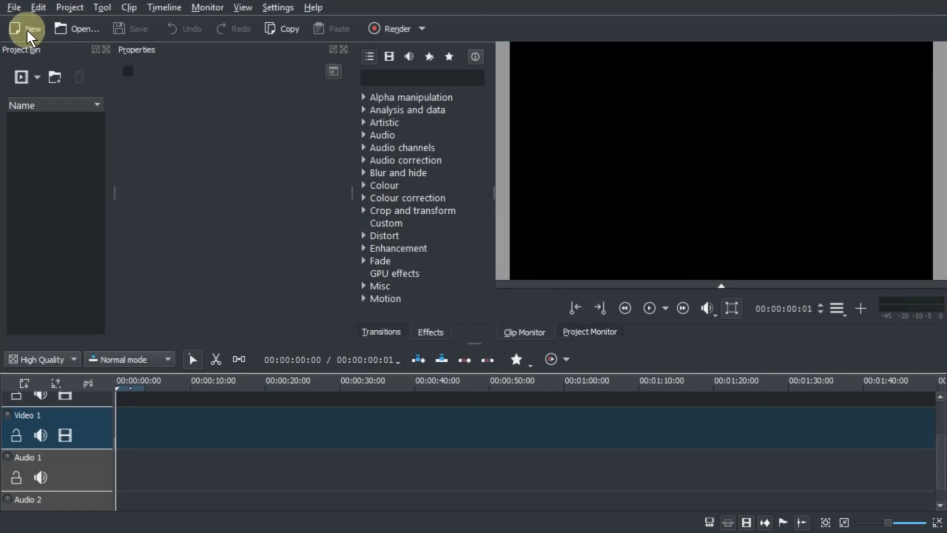
# - Try to open the project by recovering its auto-saved file
pyautogui.click(73, 25)
pyautogui.doubleClick(191, 115)
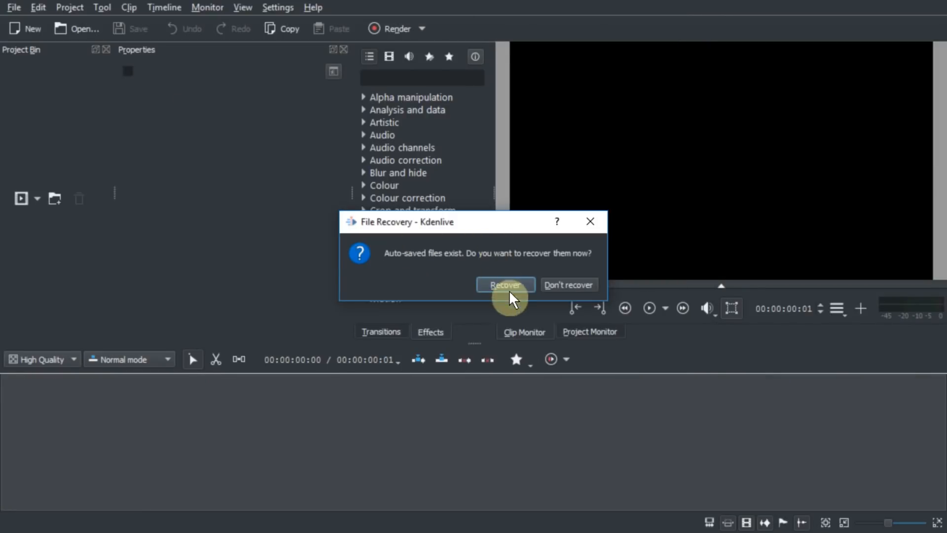
pyautogui.click(491, 285)
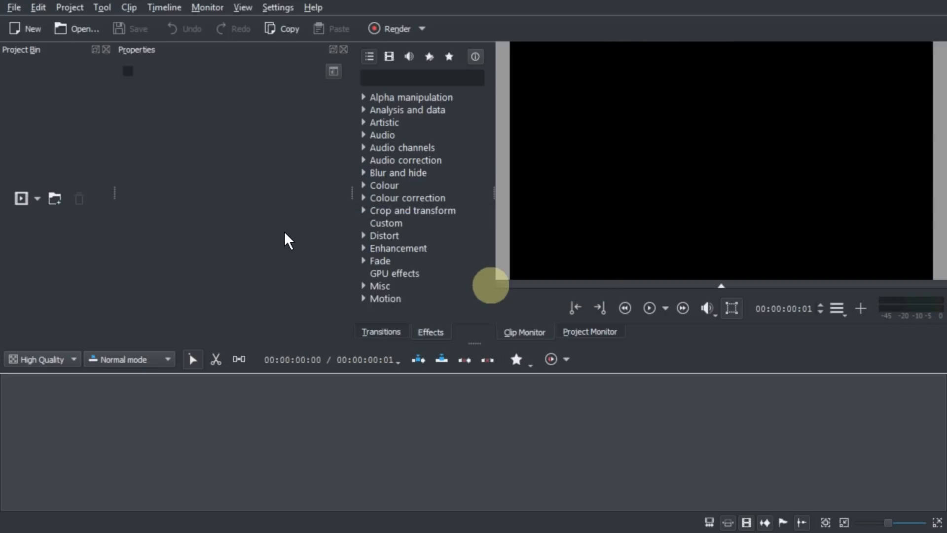
pyautogui.click(506, 285)
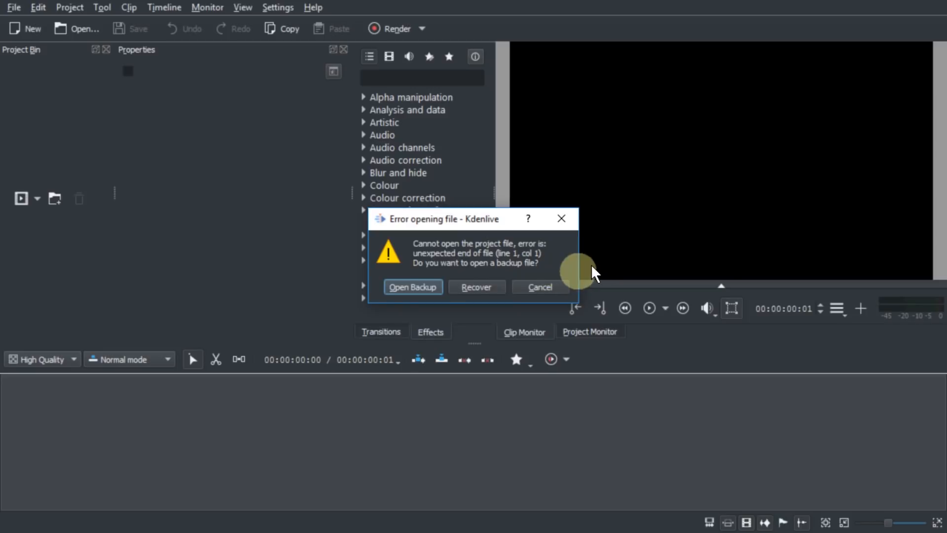
pyautogui.click(468, 289)
pyautogui.click(513, 285)
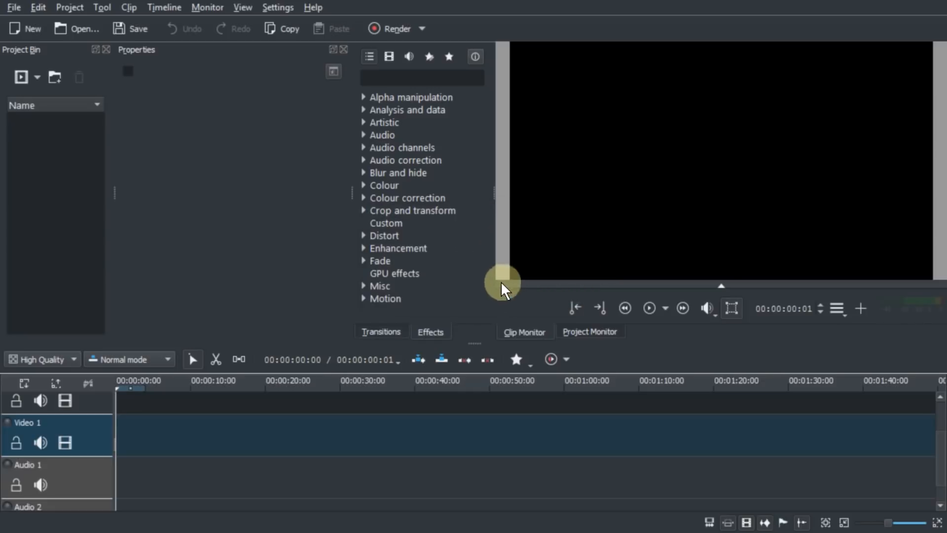
# - Relaunch Kdenlive and open the other saved project file containing the Video Yawn.MP4 clip with the Speed effect
pyautogui.click(85, 29)
pyautogui.doubleClick(201, 143)
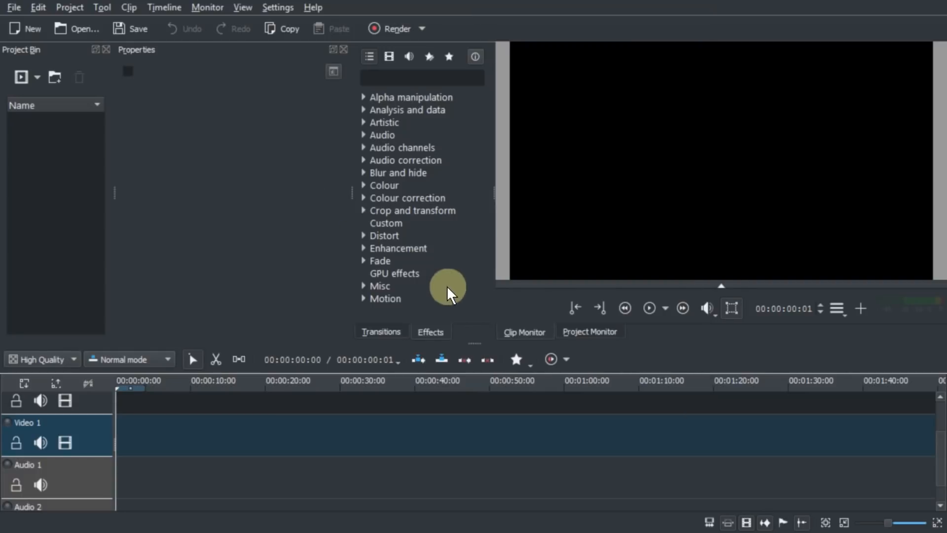
pyautogui.doubleClick(236, 234)
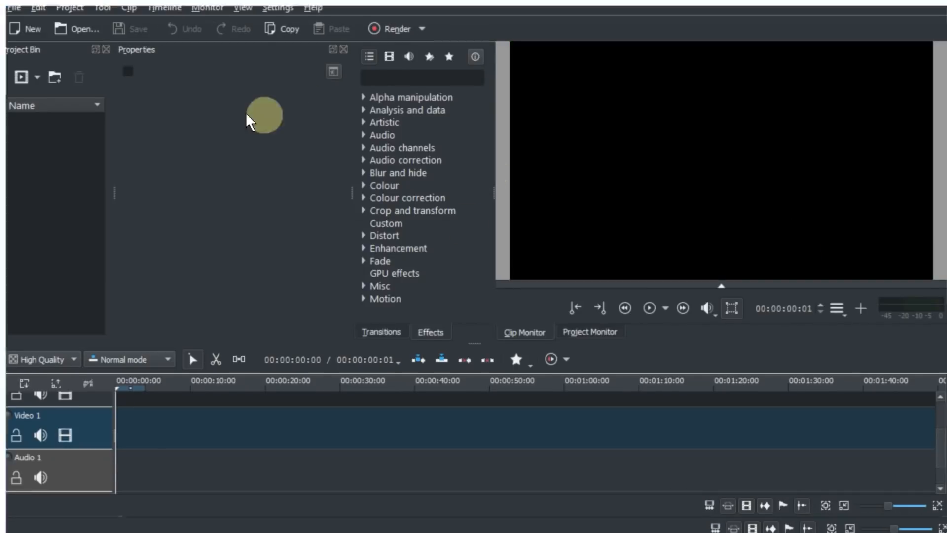
pyautogui.click(79, 30)
pyautogui.doubleClick(183, 140)
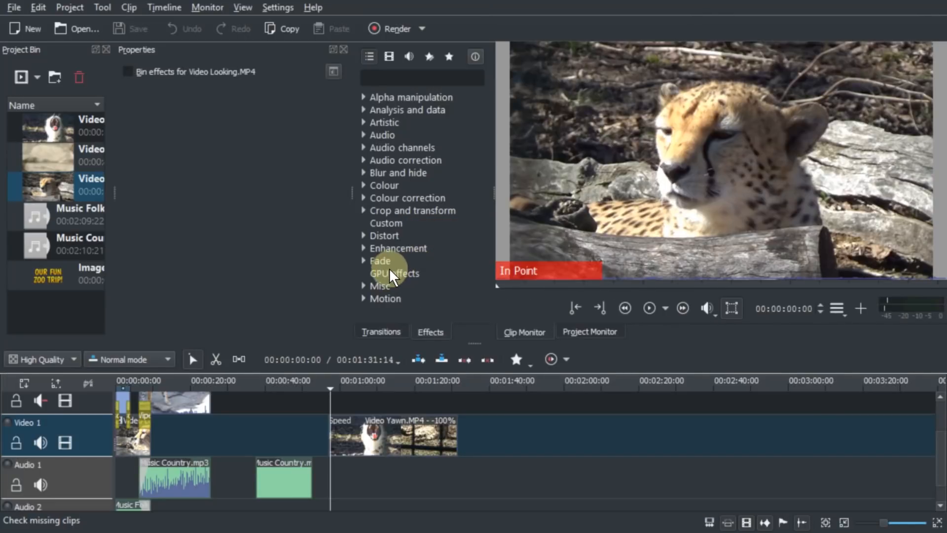
# - Delete the Speed effect from the reversed Video Yawn.MP4 clip on Video 1
pyautogui.click(378, 385)
pyautogui.click(402, 450)
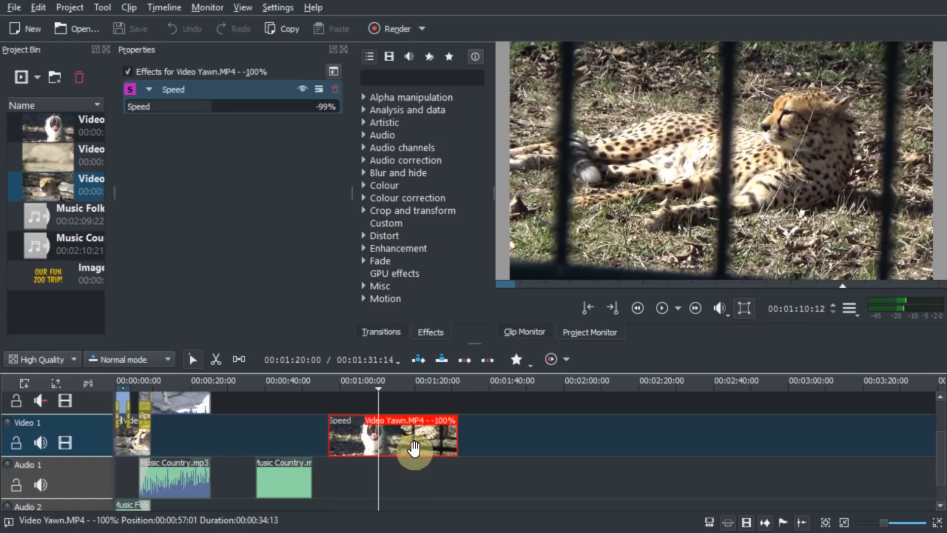
pyautogui.click(329, 105)
pyautogui.click(320, 105)
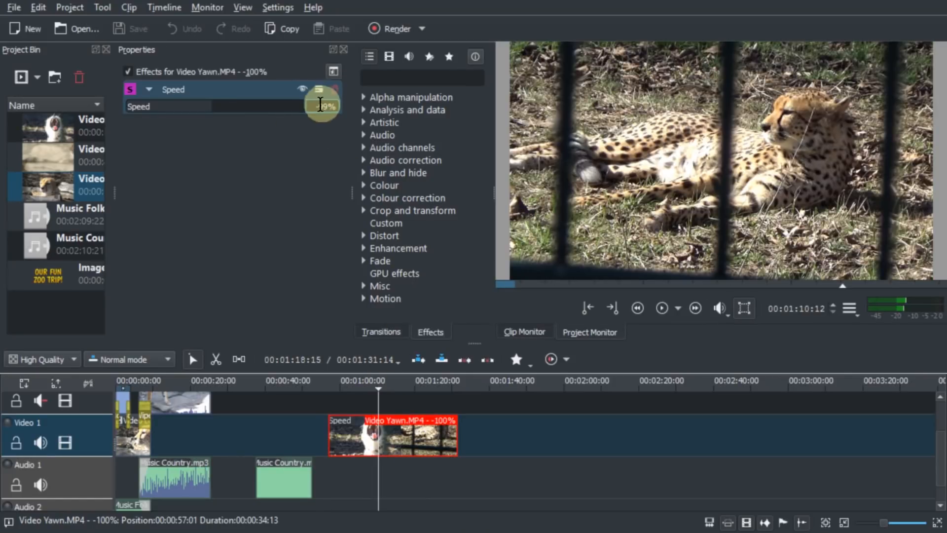
pyautogui.click(335, 92)
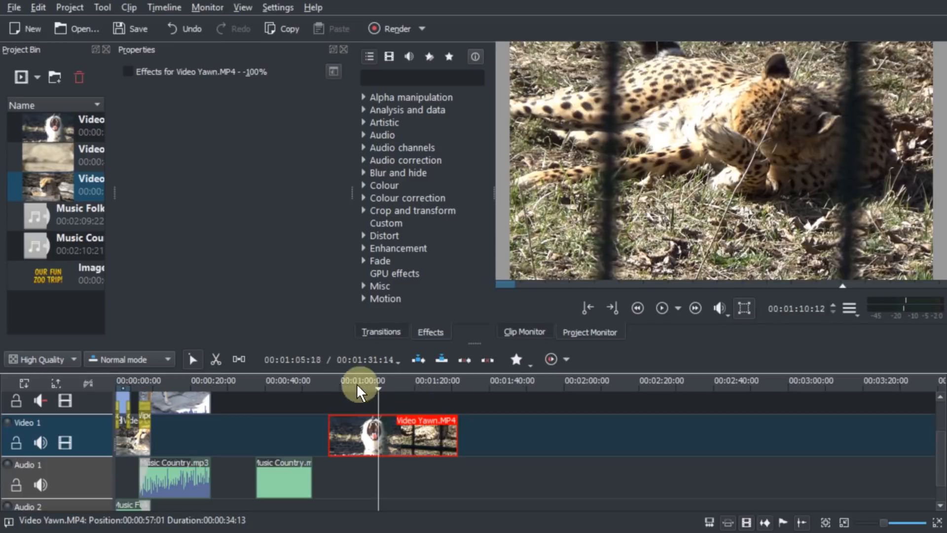
# - Play Video Yawn.MP4 from just before its start and enlarge the timeline area to show more of the tracks
pyautogui.moveTo(356, 387); pyautogui.dragTo(318, 384)
pyautogui.press('space')
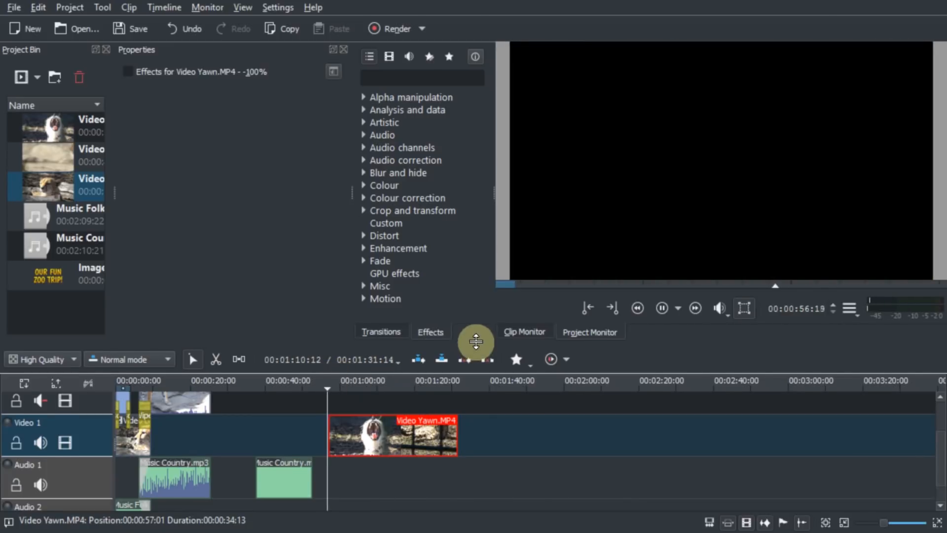
pyautogui.moveTo(476, 340); pyautogui.dragTo(478, 320)
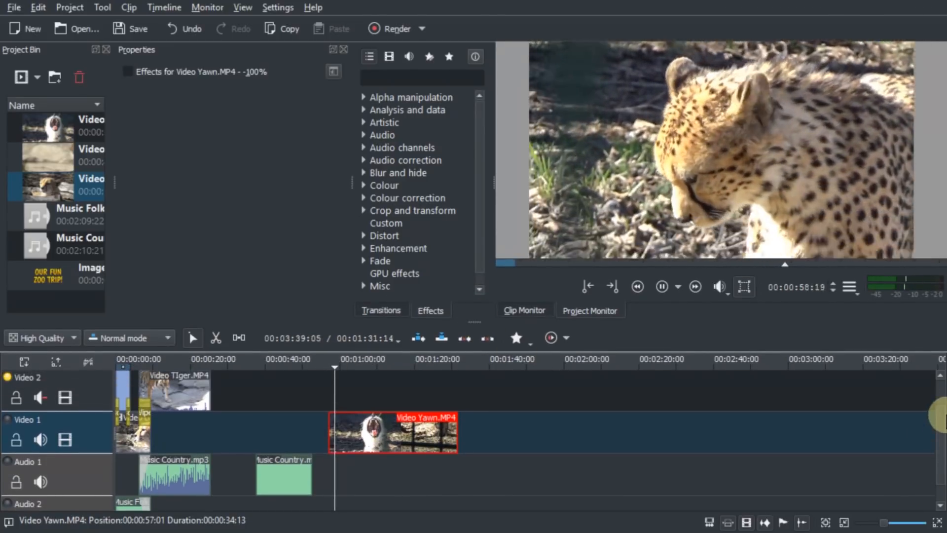
# - Stop the playback and add Video Sleepy.MP4 from the footage folder to the project bin
pyautogui.moveTo(944, 414); pyautogui.dragTo(941, 408)
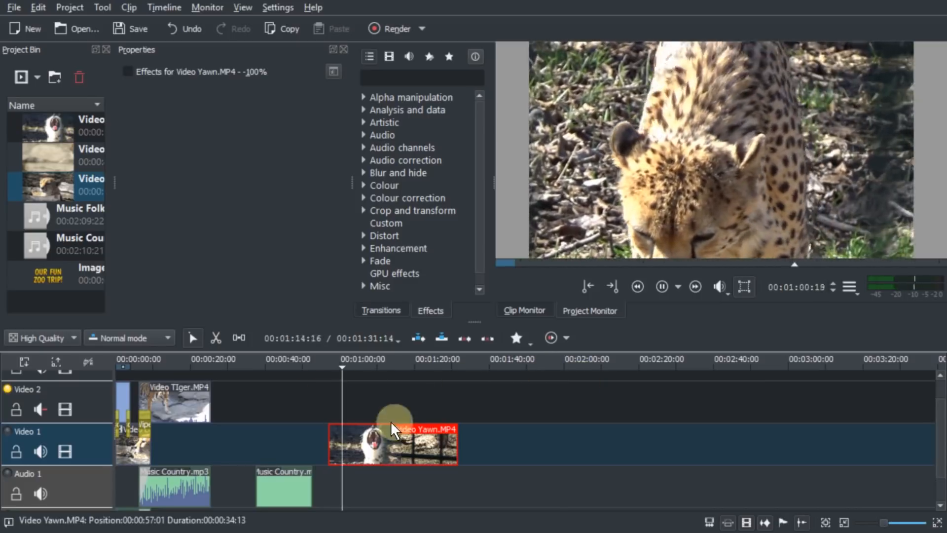
pyautogui.press('space')
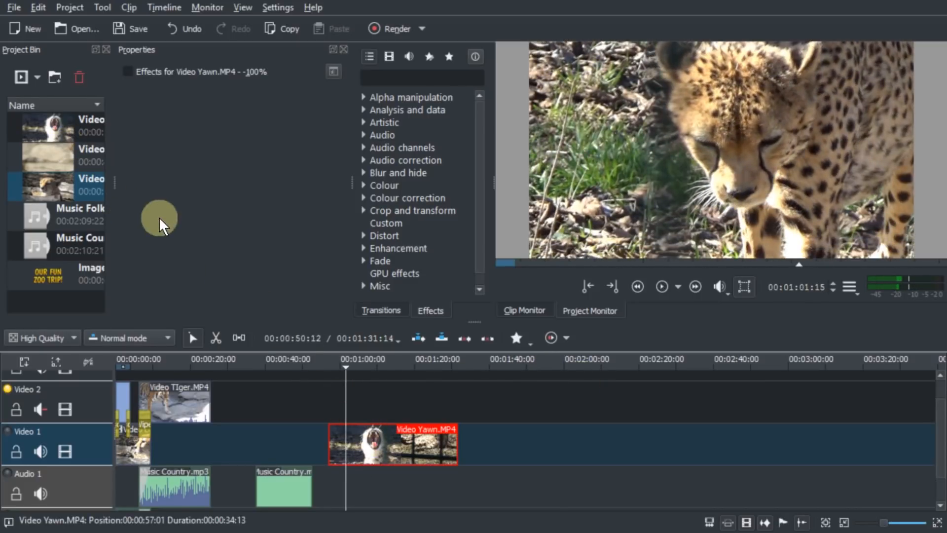
pyautogui.moveTo(0, 74); pyautogui.dragTo(635, 54)
pyautogui.click(636, 406)
pyautogui.moveTo(555, 402); pyautogui.dragTo(42, 232)
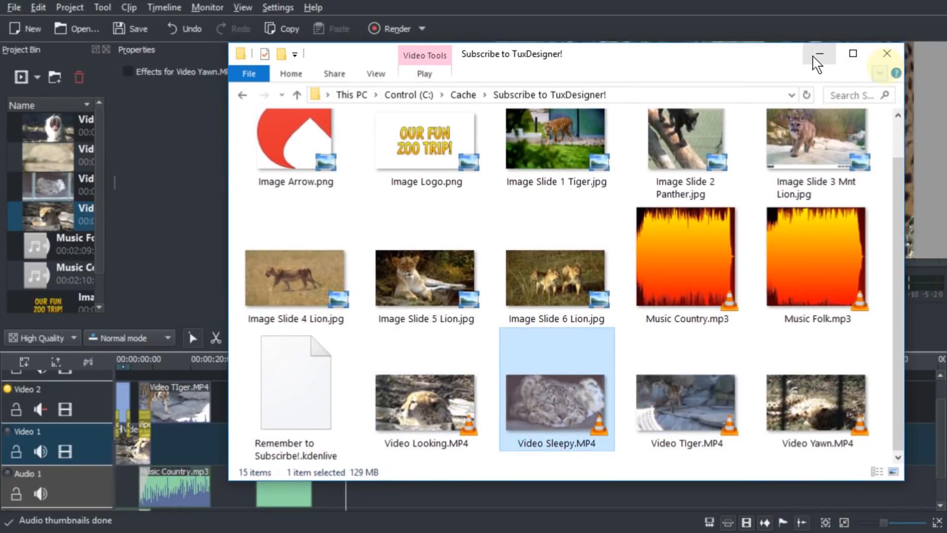
pyautogui.moveTo(816, 59); pyautogui.dragTo(0, 59)
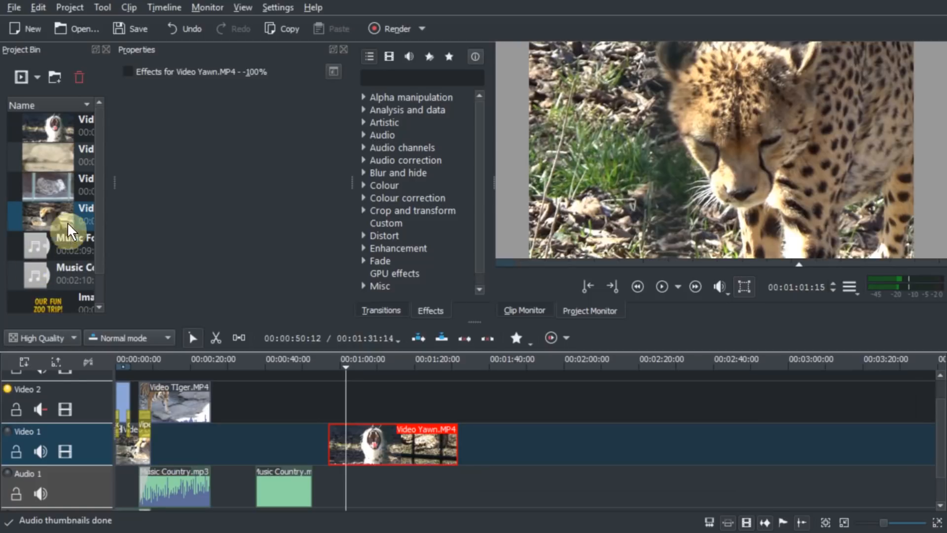
# - Place Video Sleepy.MP4 on track Video 2 at the playhead, above Video Yawn.MP4, and apply the Transform effect to it
pyautogui.moveTo(64, 185); pyautogui.dragTo(349, 406)
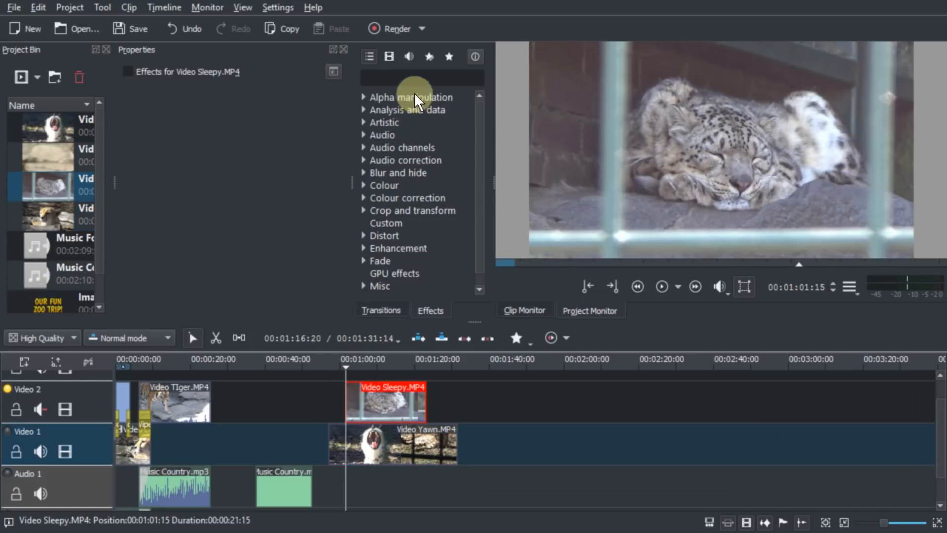
pyautogui.write('tra')
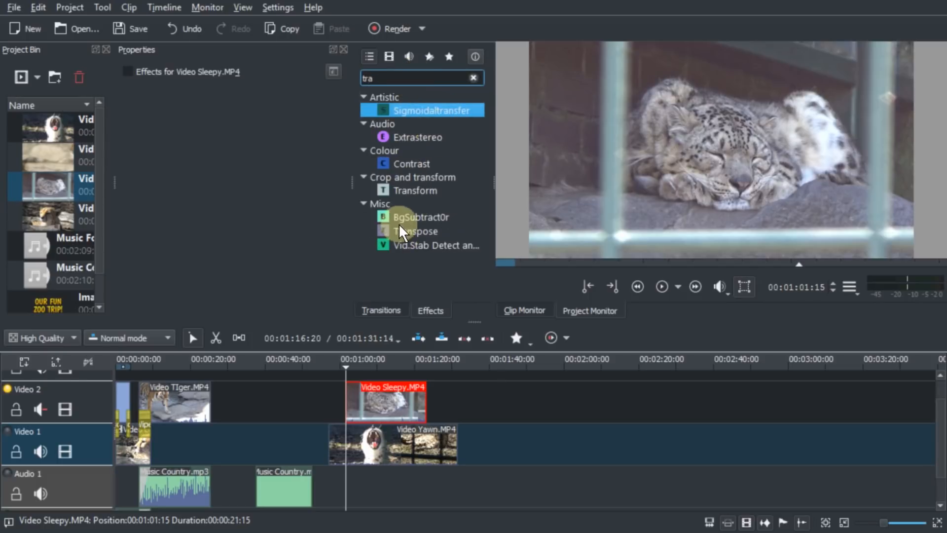
pyautogui.moveTo(408, 190); pyautogui.dragTo(374, 396)
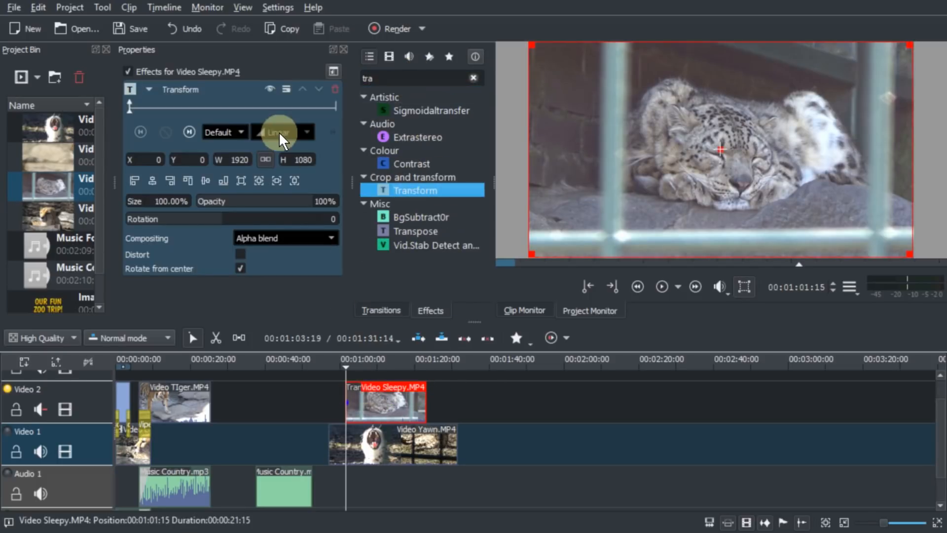
# - Scale the Video Sleepy overlay to about 33% and place it in the frame's upper right corner at about X 1248, Y 31
pyautogui.click(155, 158)
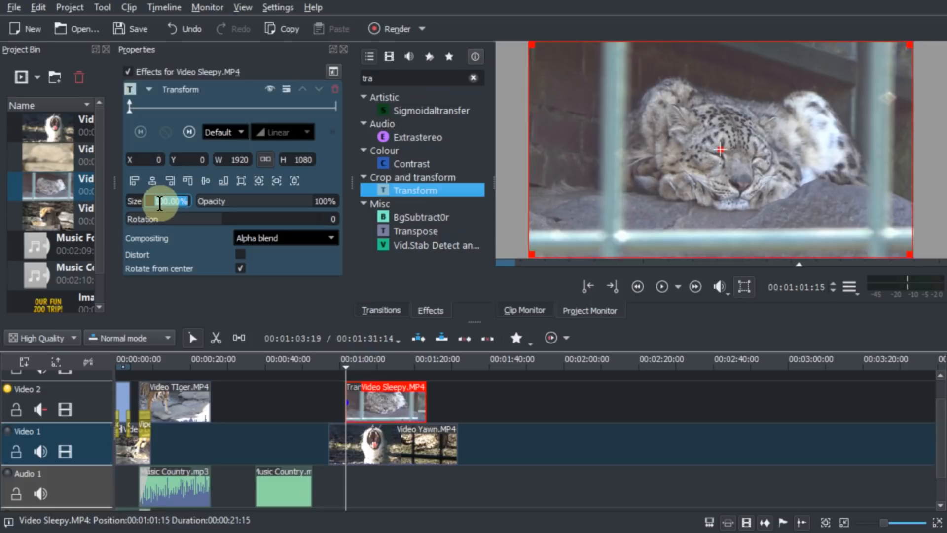
pyautogui.press('Return')
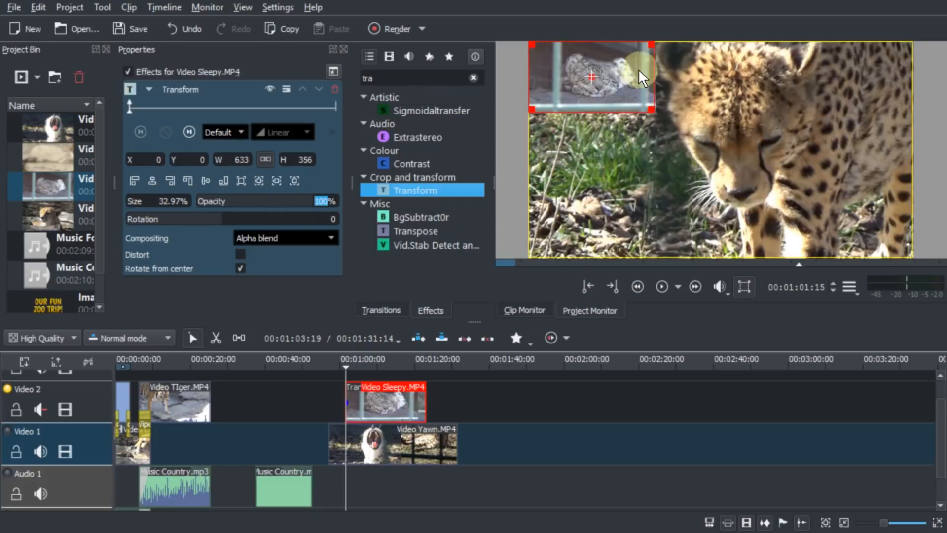
pyautogui.moveTo(599, 80); pyautogui.dragTo(844, 81)
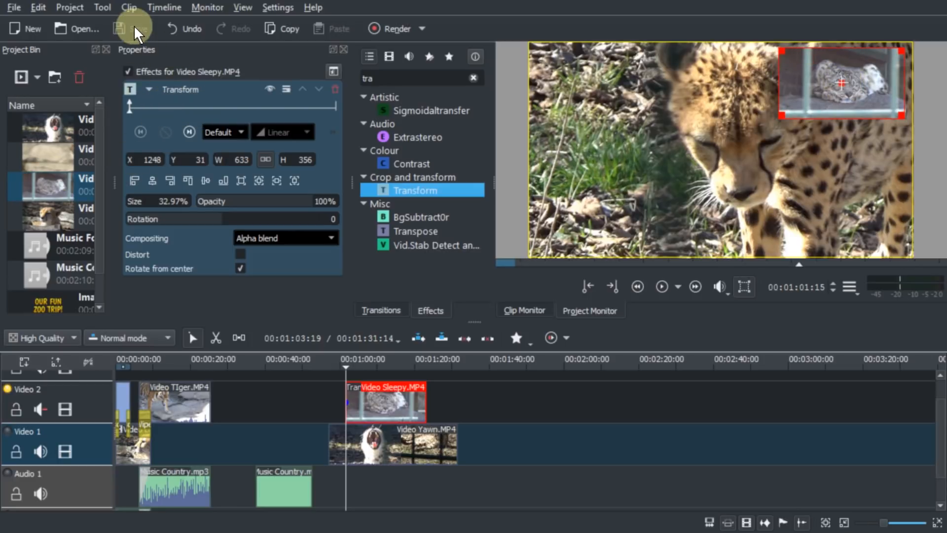
# - Add a Transform keyframe near the end of the Video Sleepy clip
pyautogui.moveTo(133, 111); pyautogui.dragTo(335, 114)
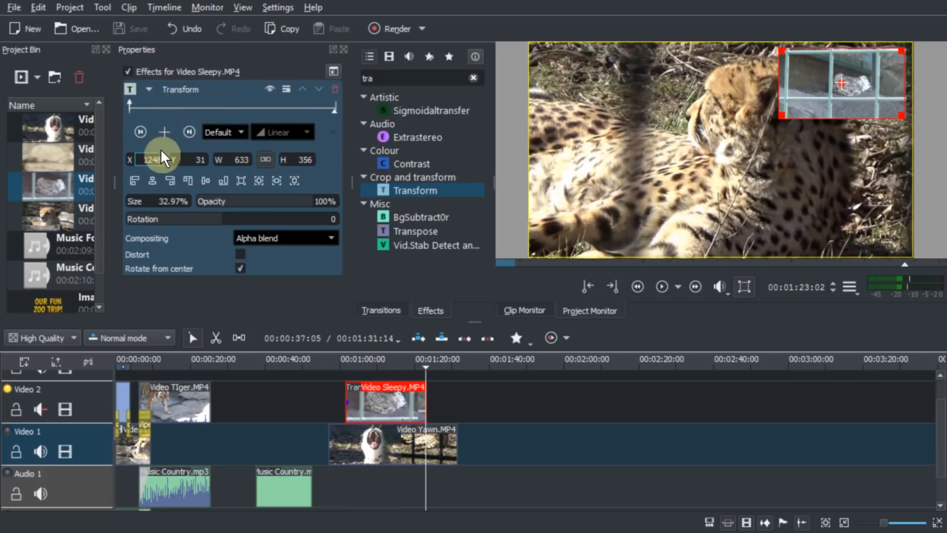
pyautogui.click(169, 132)
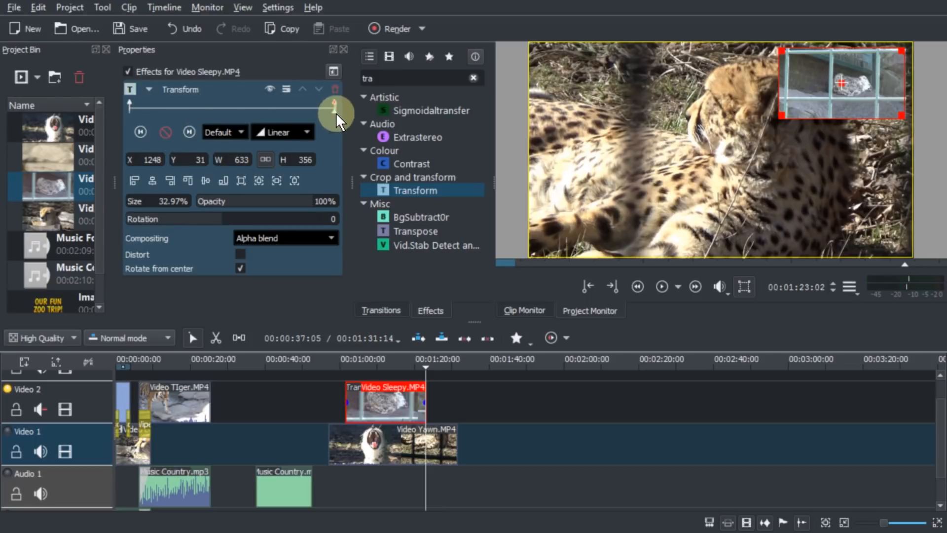
pyautogui.click(143, 159)
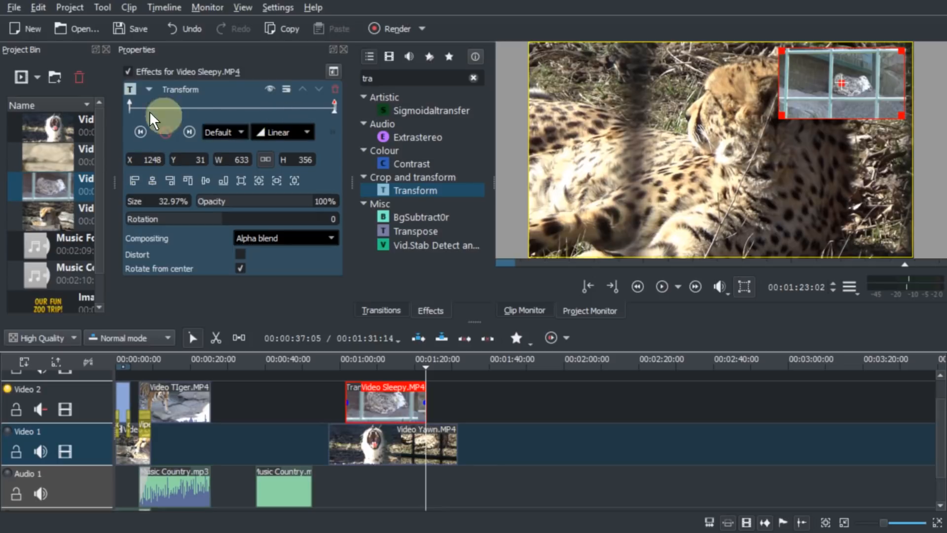
# - Scrub along the Transform keyframe ruler and jump between the first and last keyframes to check their positions
pyautogui.moveTo(140, 111); pyautogui.dragTo(287, 112)
pyautogui.click(290, 113)
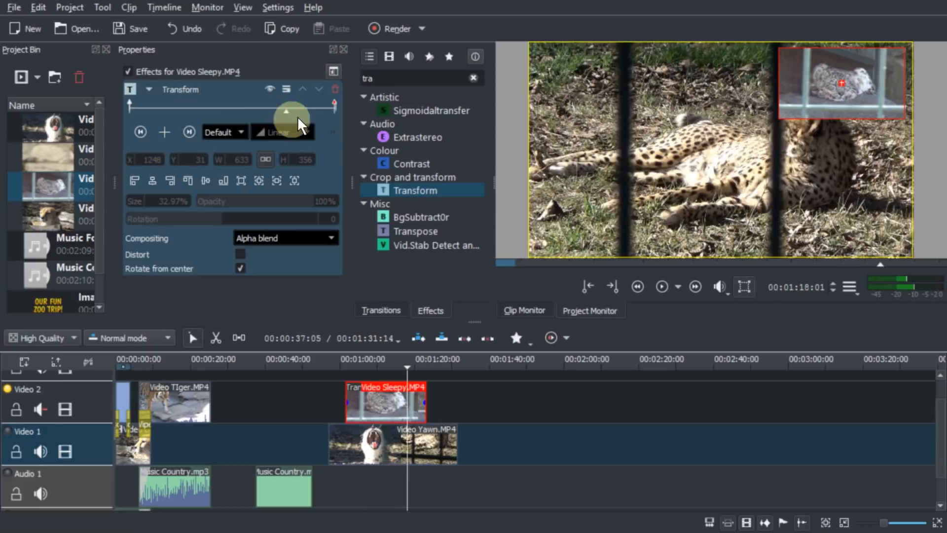
pyautogui.click(325, 111)
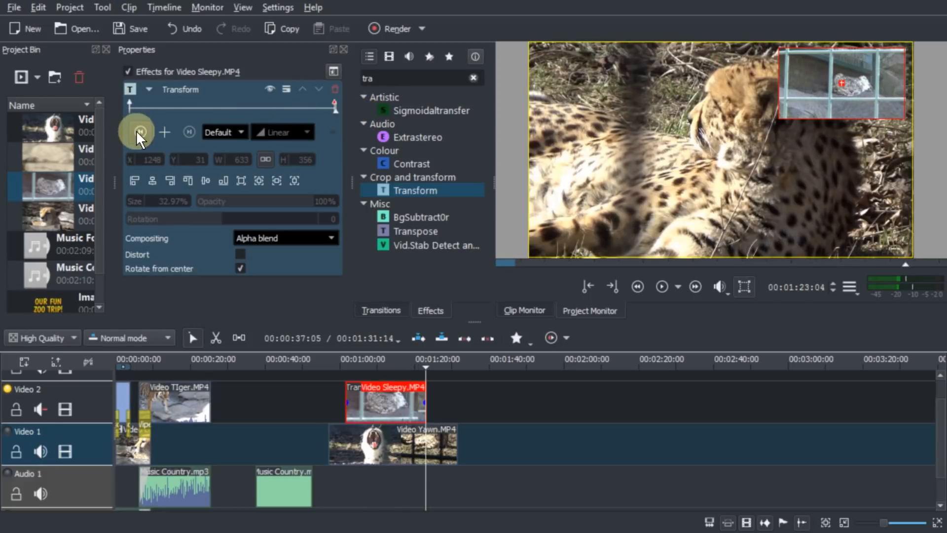
pyautogui.click(138, 132)
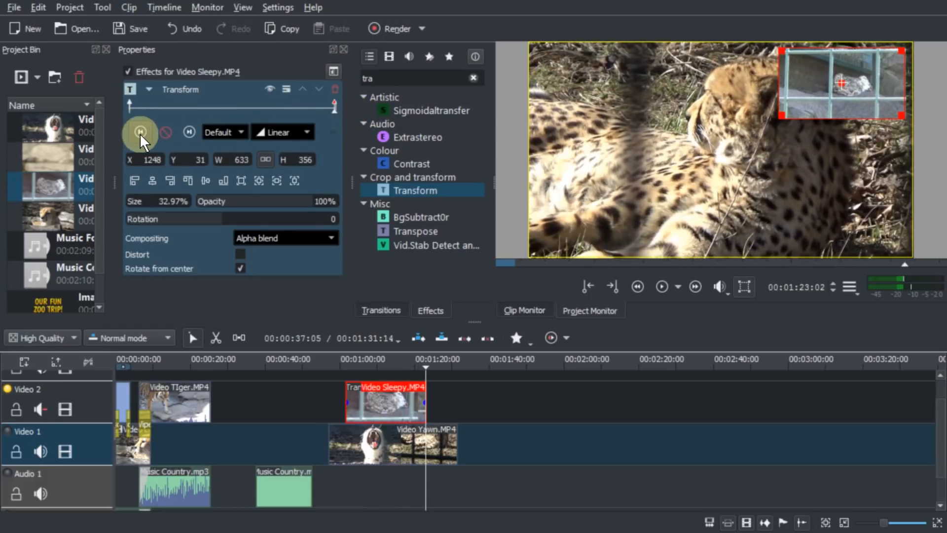
pyautogui.click(144, 131)
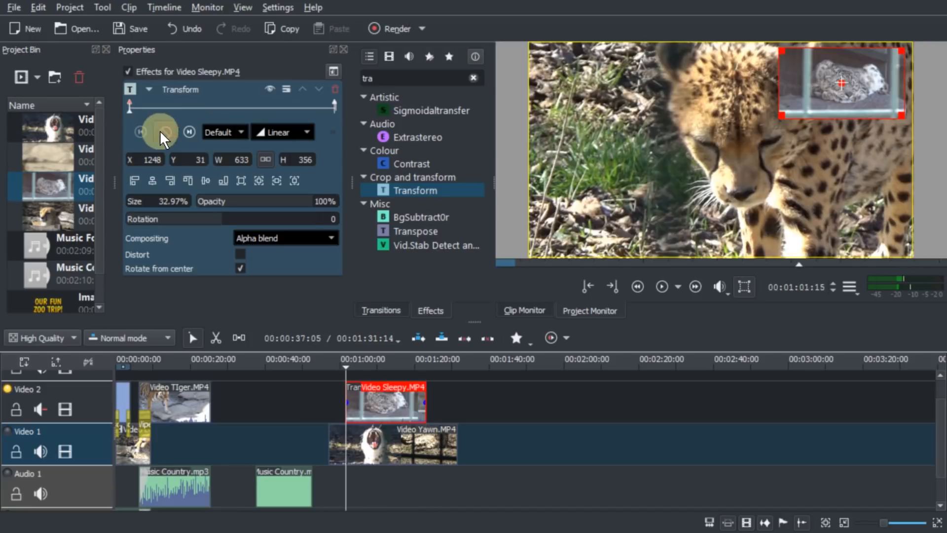
pyautogui.click(185, 131)
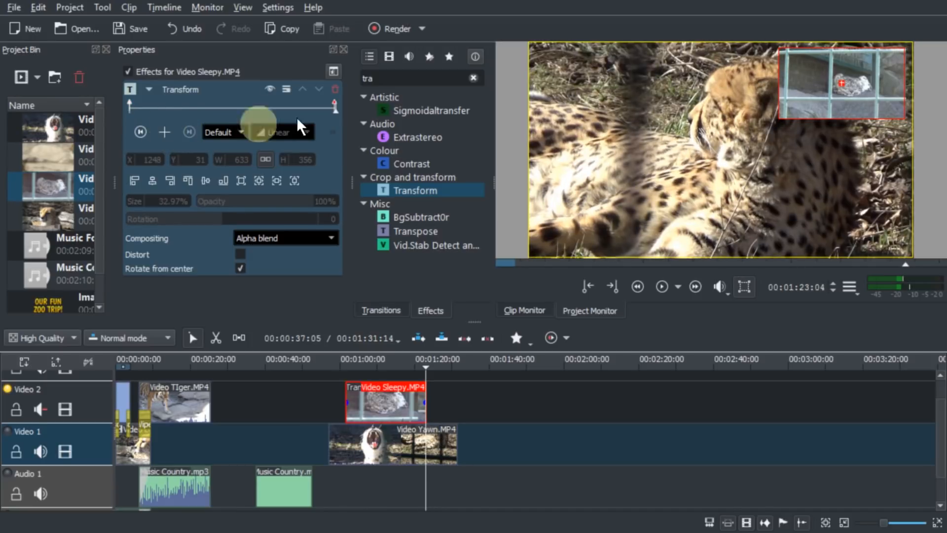
# - Replace the near-end keyframe with one at the clip's very end, moving the overlay there to the frame's upper left at about X 67, Y 27
pyautogui.click(148, 134)
pyautogui.click(165, 135)
pyautogui.click(187, 134)
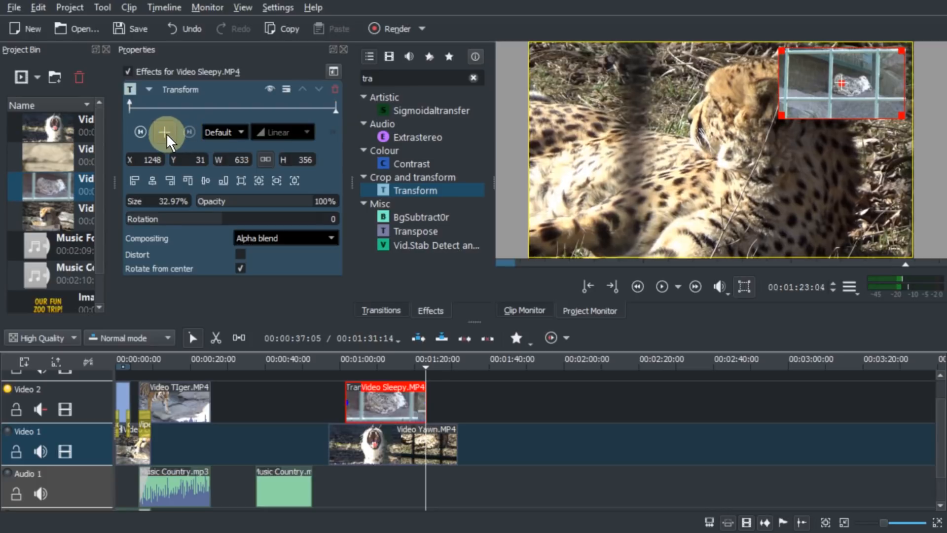
pyautogui.click(167, 133)
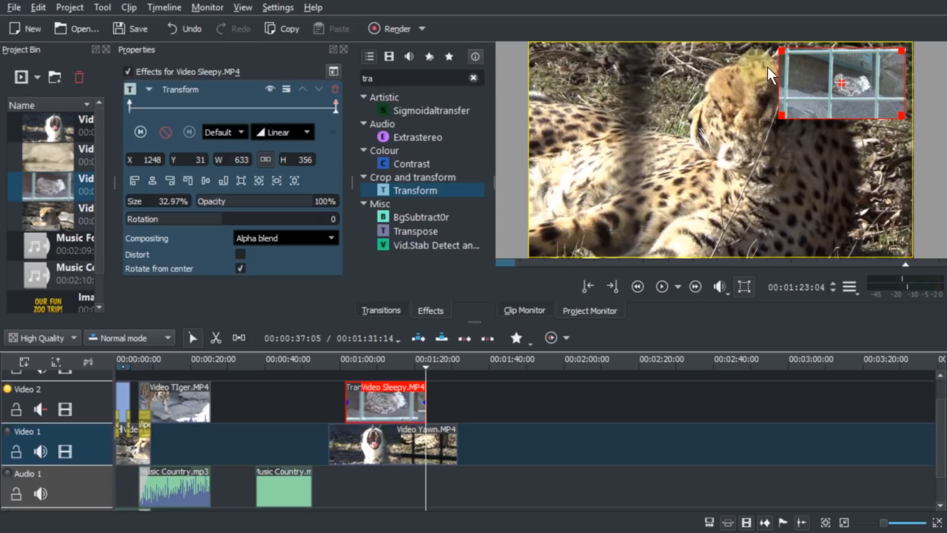
pyautogui.moveTo(841, 79); pyautogui.dragTo(599, 81)
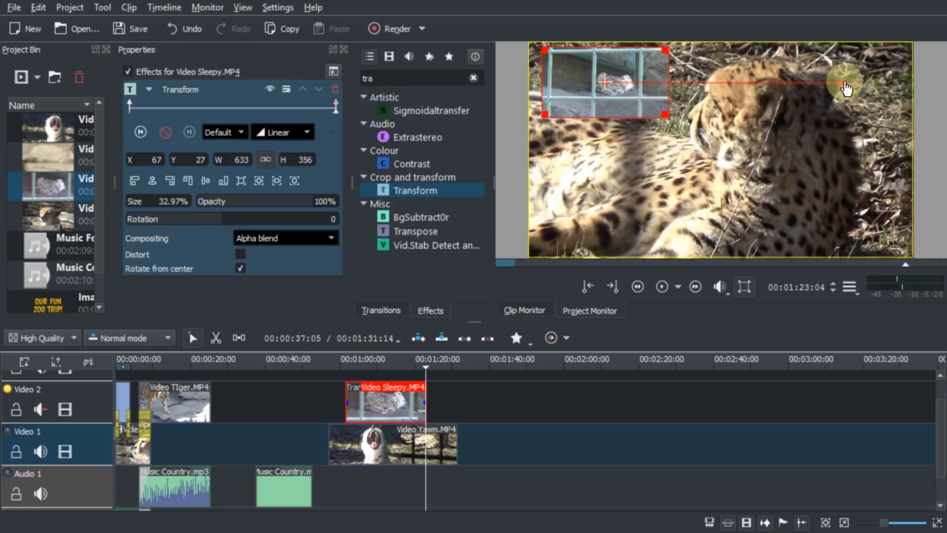
# - Play the clip from near its start to preview the overlay moving across the frame
pyautogui.moveTo(140, 111); pyautogui.dragTo(120, 117)
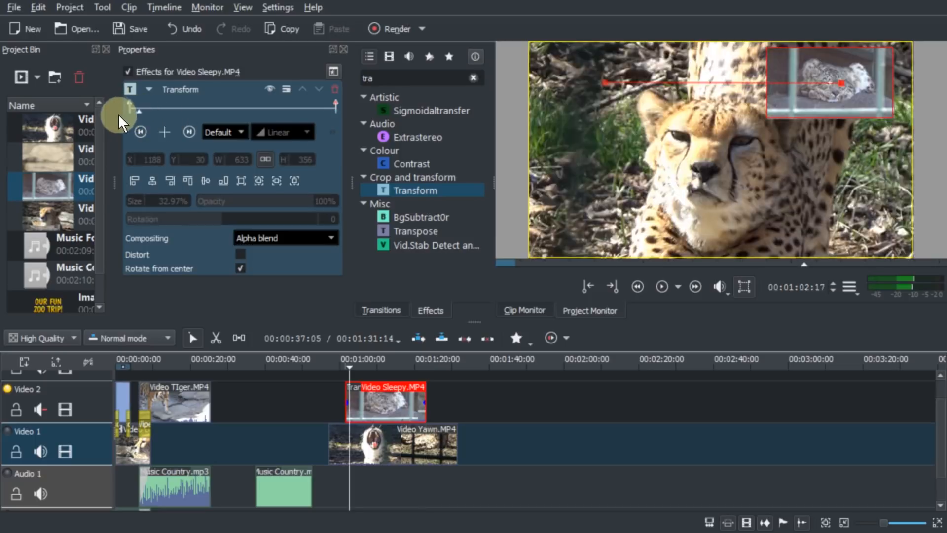
pyautogui.press('space')
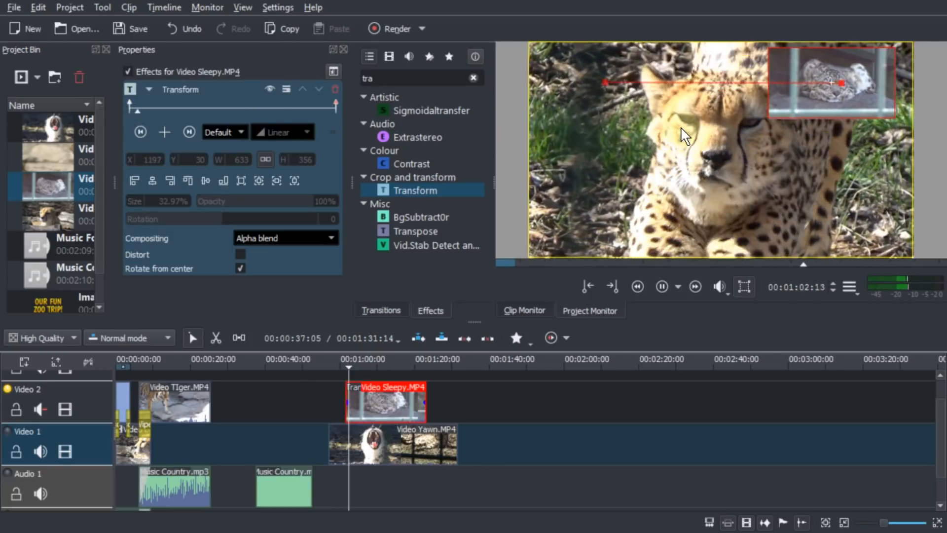
pyautogui.moveTo(804, 75); pyautogui.dragTo(784, 75)
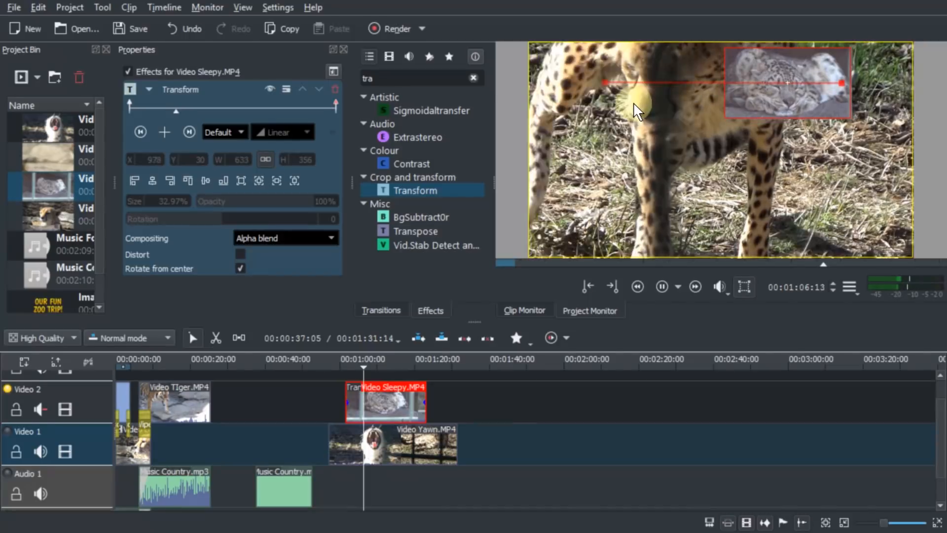
pyautogui.press('space')
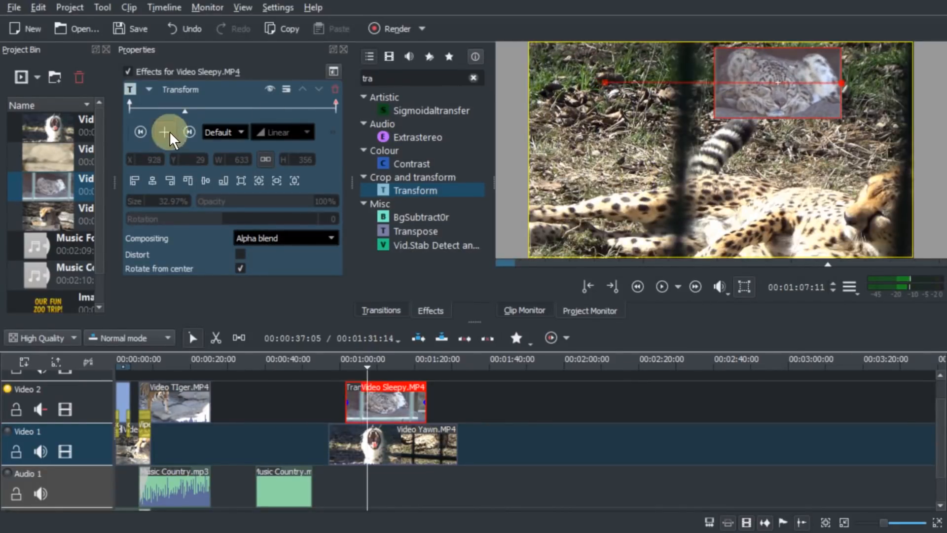
# - Add a Transform keyframe at 00:01:11:06 and move the overlay there down to about X 968, Y 160
pyautogui.click(222, 110)
pyautogui.click(167, 132)
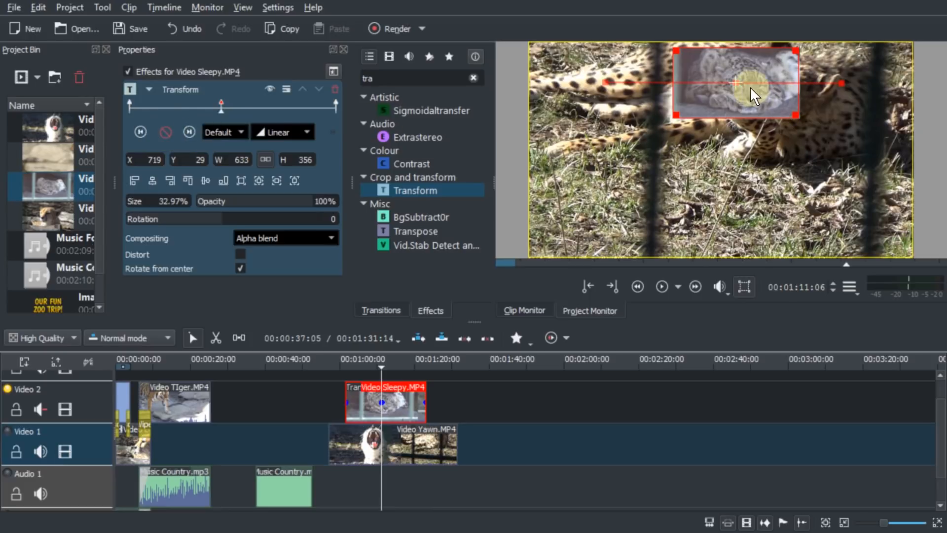
pyautogui.moveTo(736, 82); pyautogui.dragTo(787, 109)
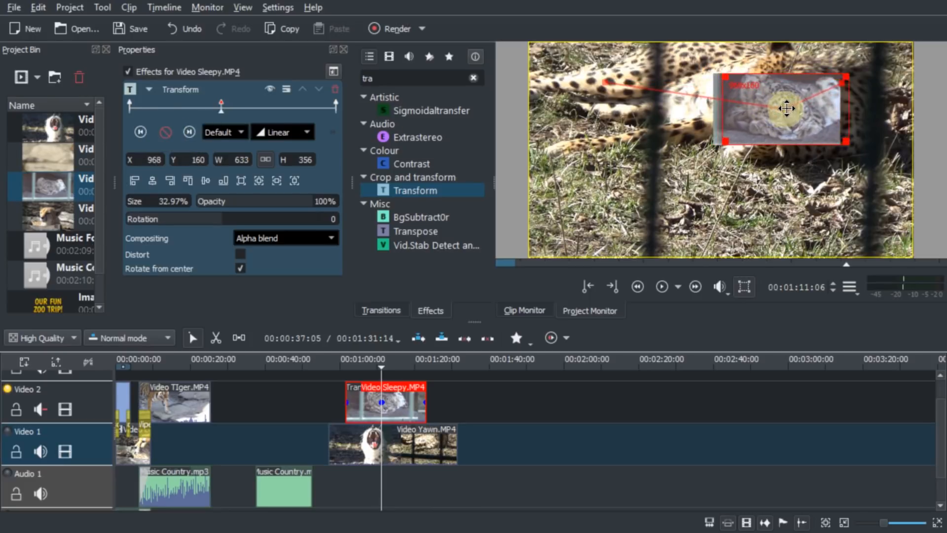
# - Add a Transform keyframe at 00:01:15:03 and move the overlay there up to about X 812, Y 8
pyautogui.click(259, 110)
pyautogui.click(166, 129)
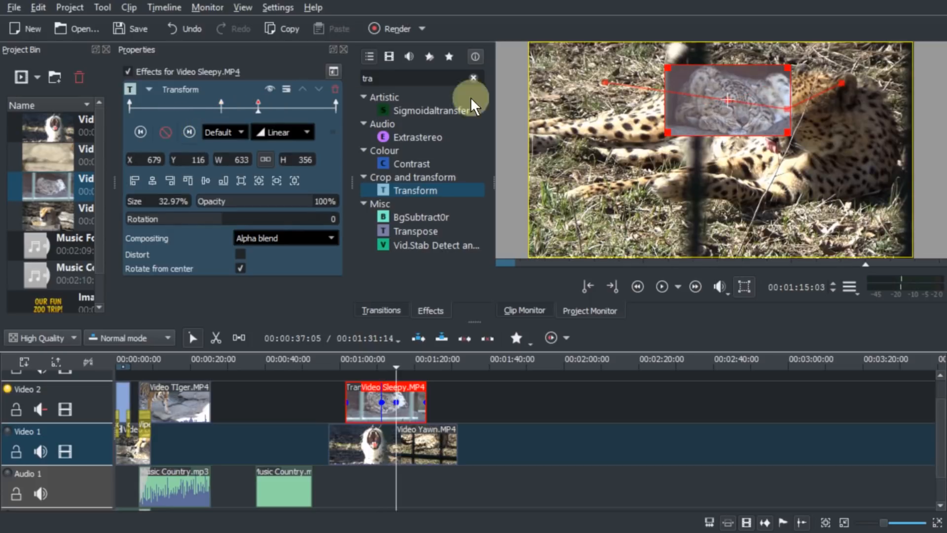
pyautogui.moveTo(727, 100); pyautogui.dragTo(755, 80)
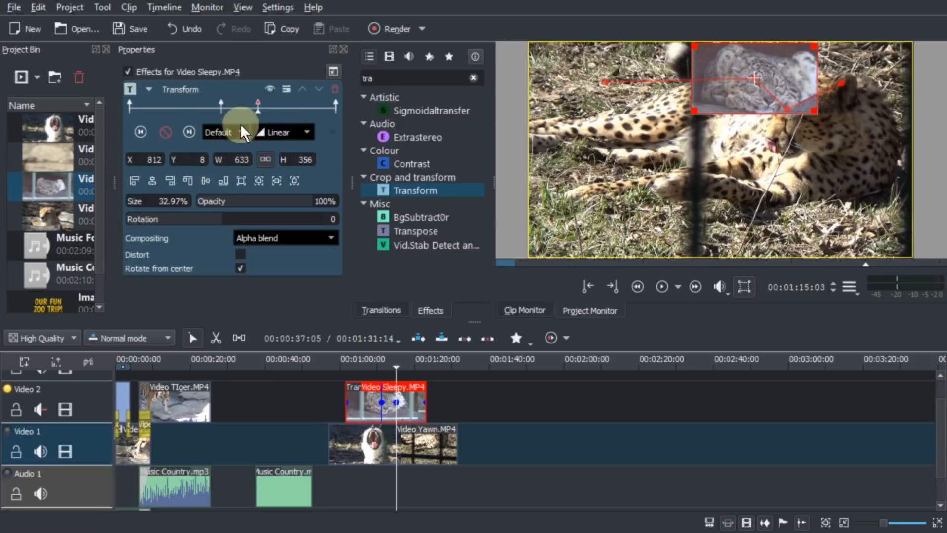
# - Play the Video Sleepy clip from its start to preview the overlay's motion through all keyframes
pyautogui.moveTo(152, 112); pyautogui.dragTo(128, 112)
pyautogui.press('space')
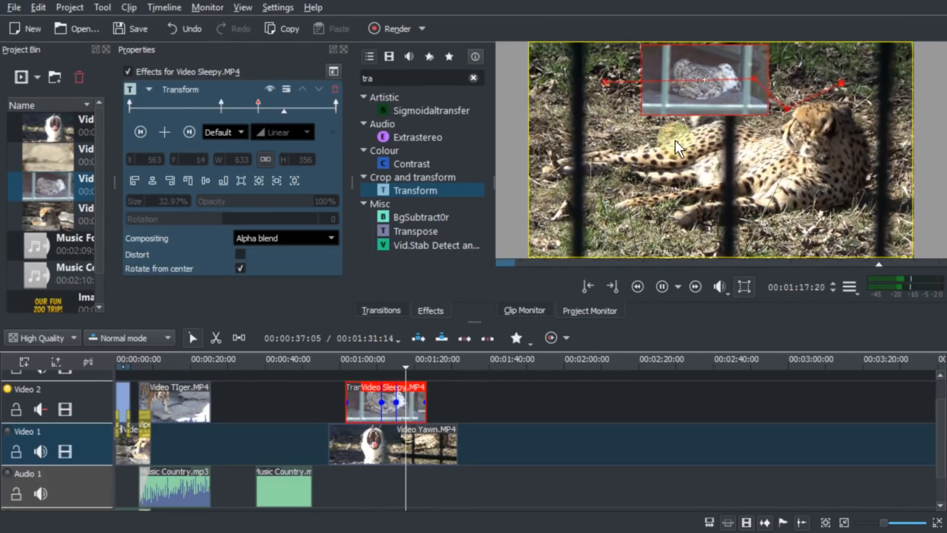
pyautogui.click(633, 157)
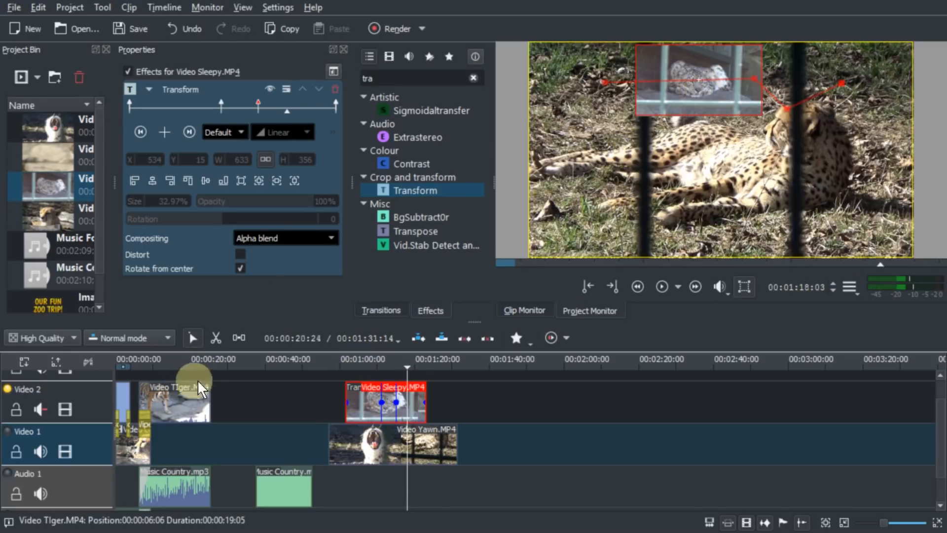
# - Return the playhead to the beginning of the timeline with the opening logo and tiger clips enlarged in view
pyautogui.scroll(3, 197, 384)
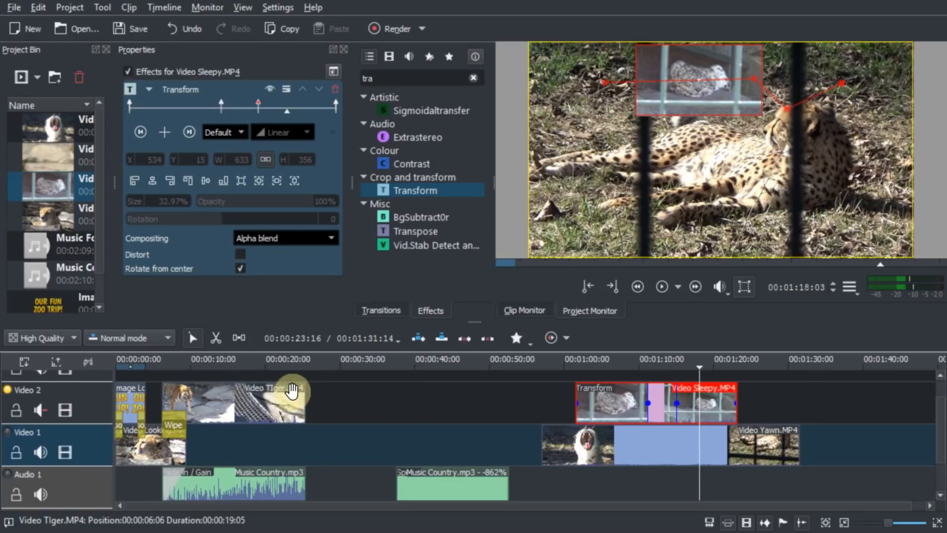
pyautogui.click(127, 365)
pyautogui.scroll(5, 148, 383)
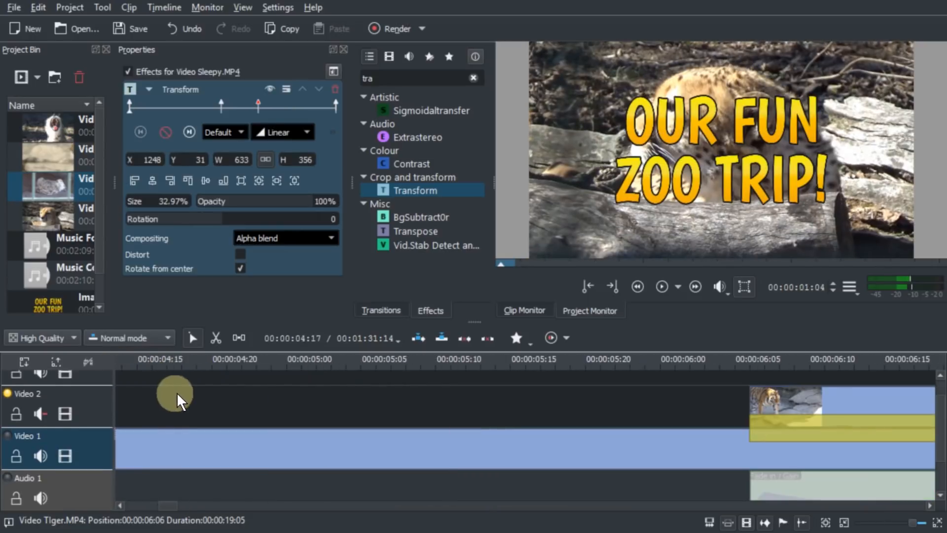
pyautogui.scroll(-6, 239, 392)
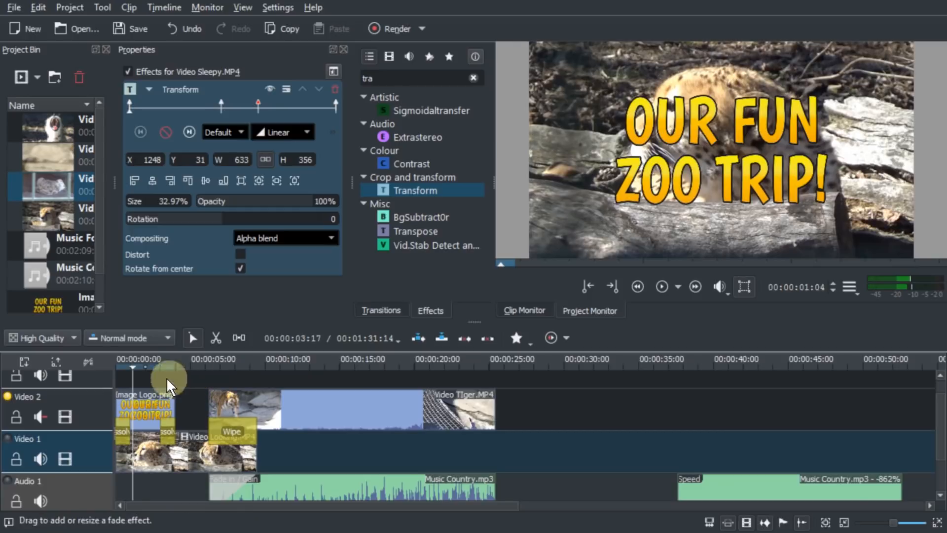
pyautogui.moveTo(134, 360); pyautogui.dragTo(80, 361)
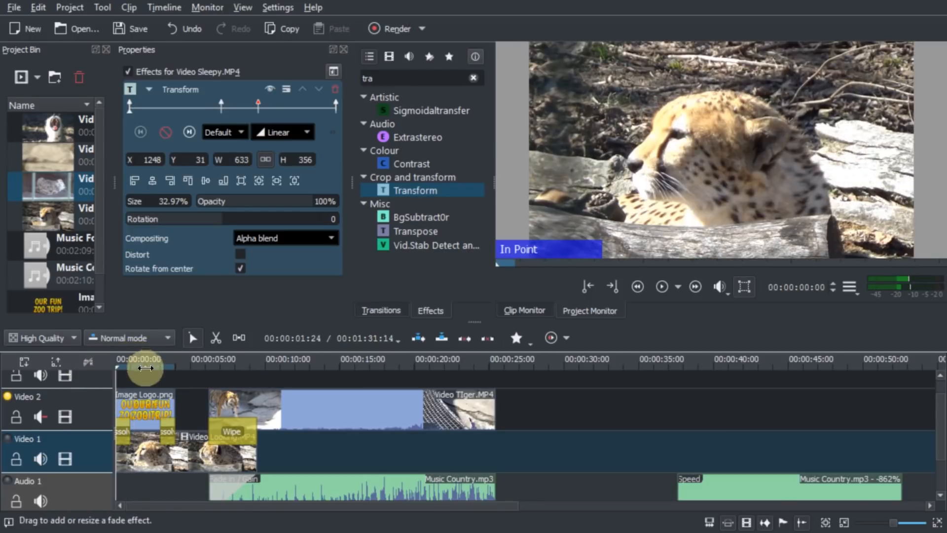
# - Play the opening logo section from the beginning to preview it, and return the playhead to the start of the timeline
pyautogui.press('space')
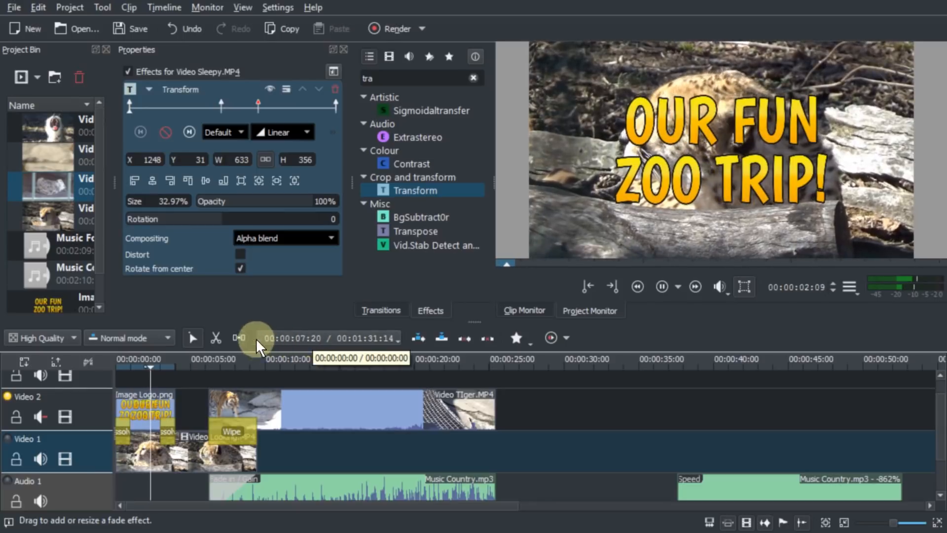
pyautogui.press('space')
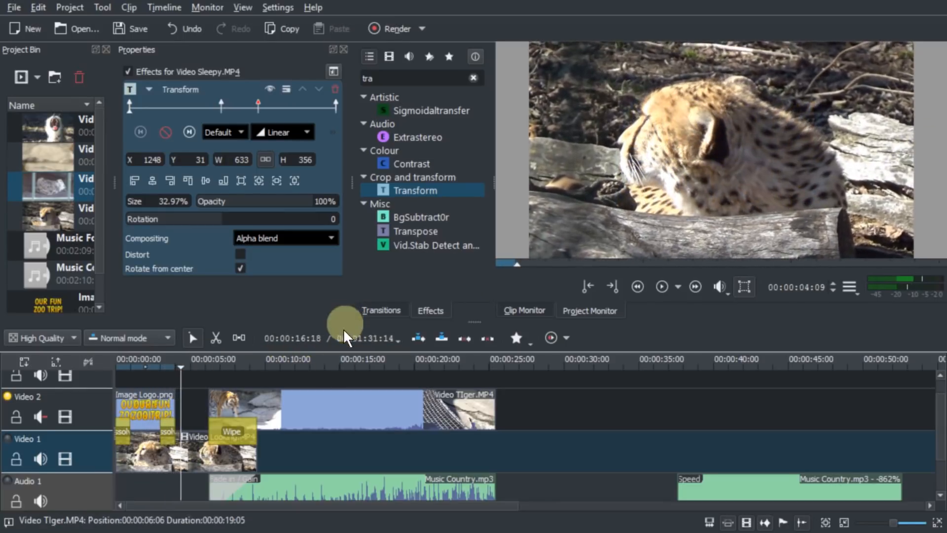
pyautogui.click(149, 362)
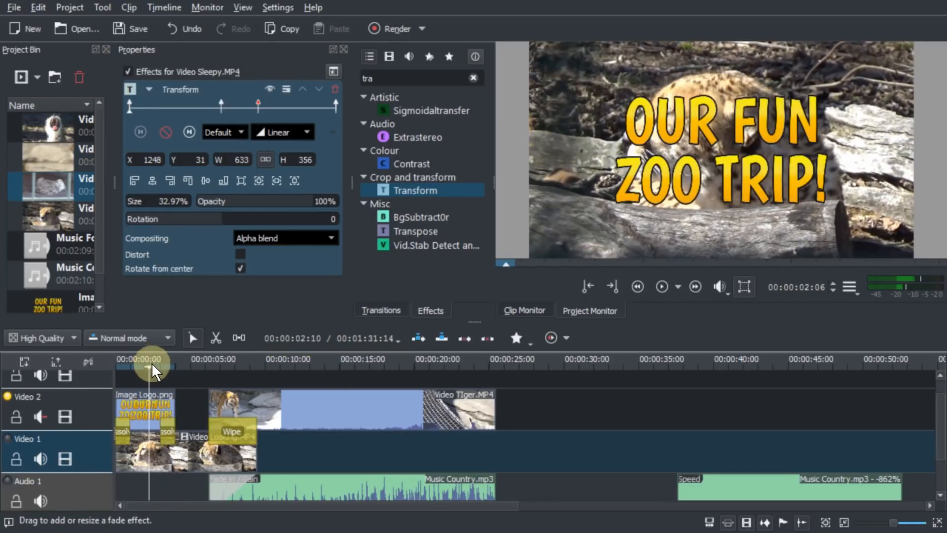
pyautogui.moveTo(128, 365); pyautogui.dragTo(76, 365)
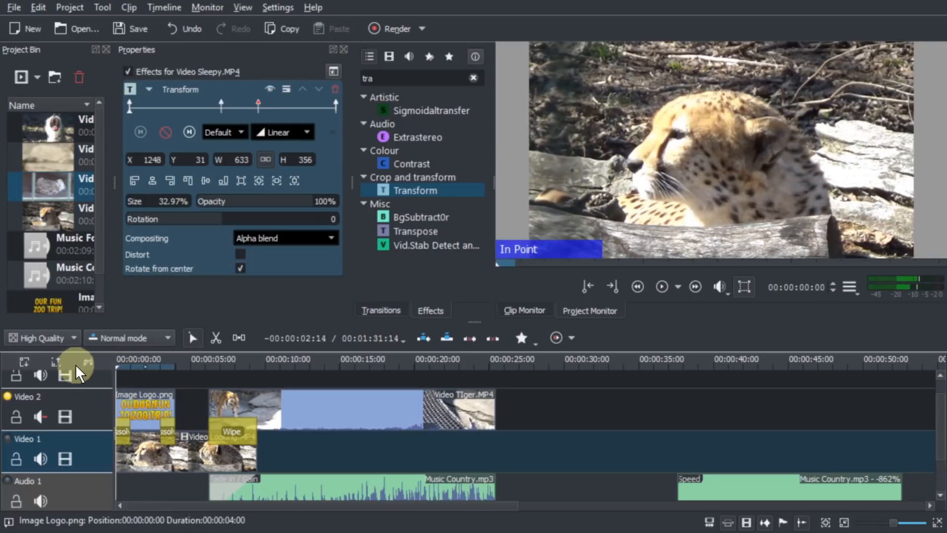
# - Add the Transform effect to the Image Logo.png clip at the beginning of the timeline and enlarge the project monitor
pyautogui.click(132, 399)
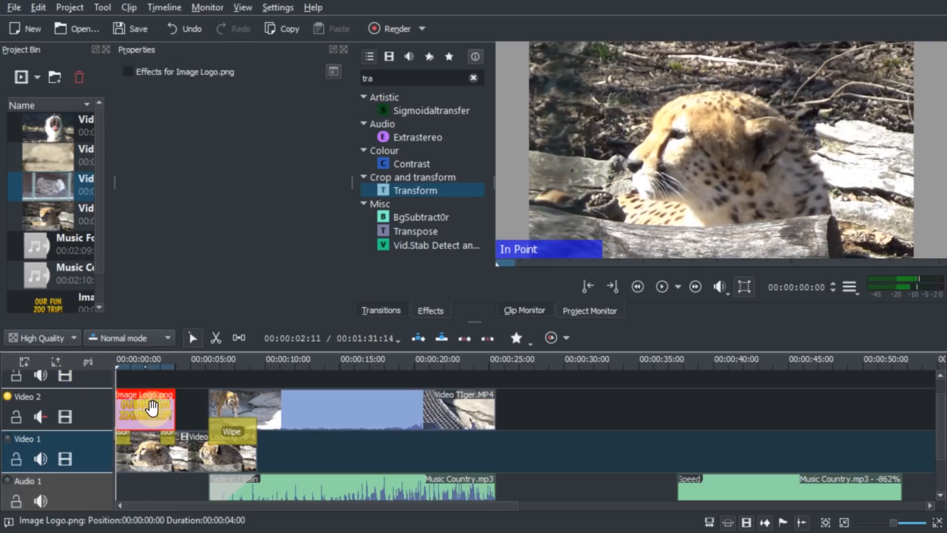
pyautogui.moveTo(402, 191); pyautogui.dragTo(234, 216)
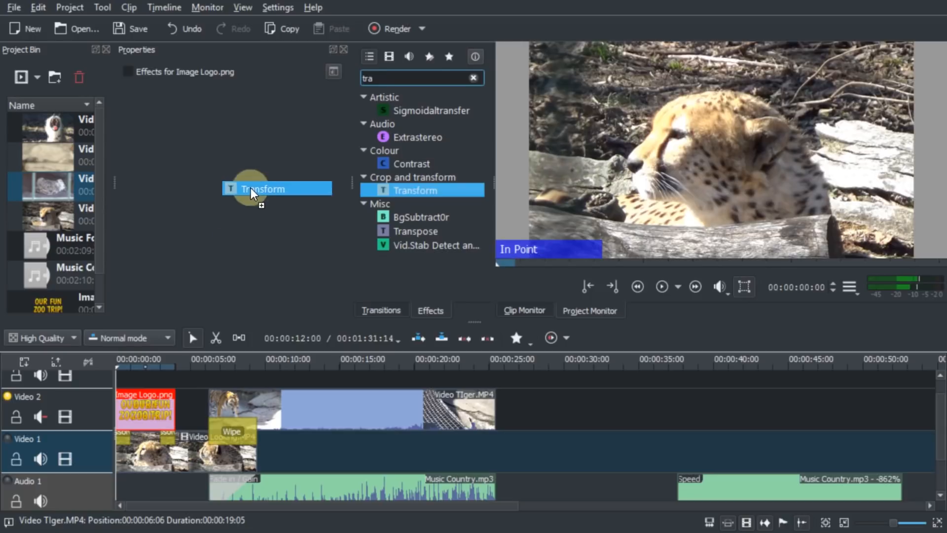
pyautogui.moveTo(223, 168); pyautogui.dragTo(135, 58)
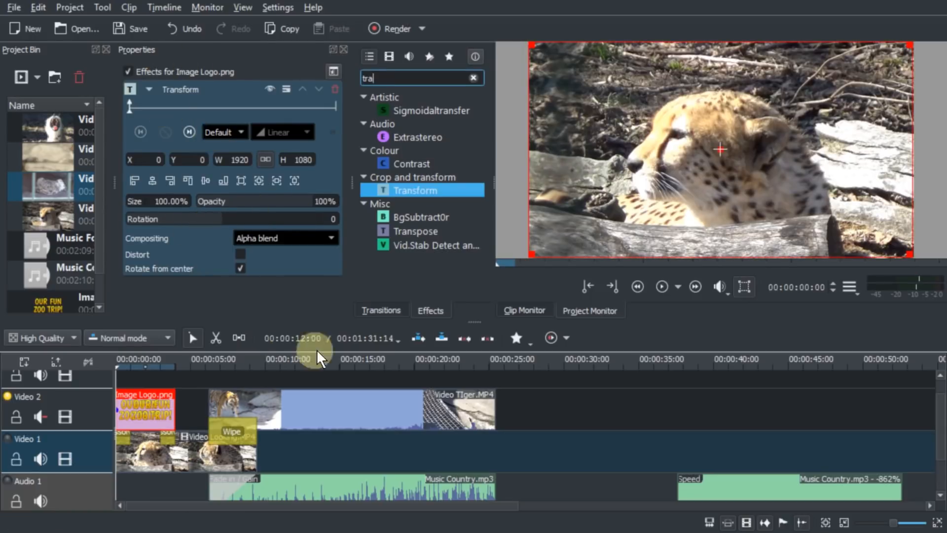
pyautogui.moveTo(477, 323); pyautogui.dragTo(469, 361)
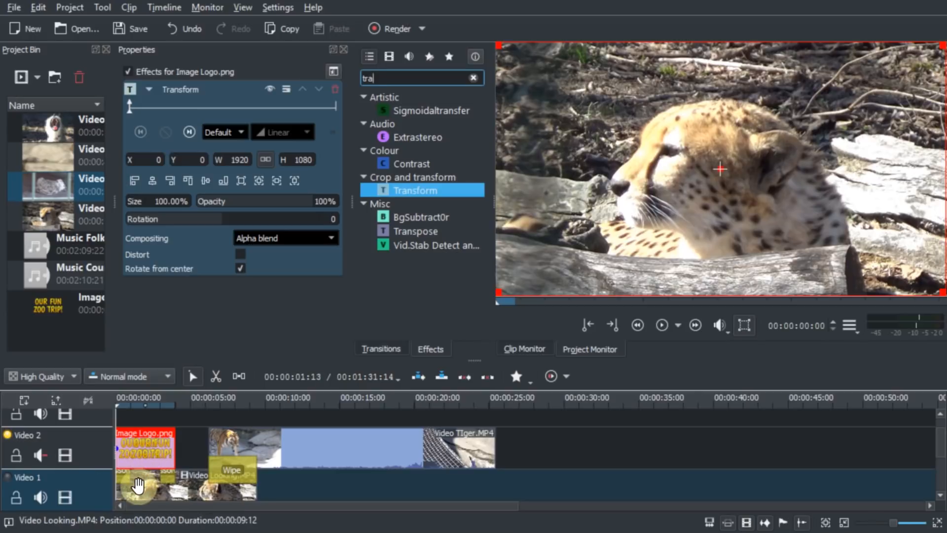
# - Hide the Video 1 track so only the logo shows, and save the project
pyautogui.click(66, 492)
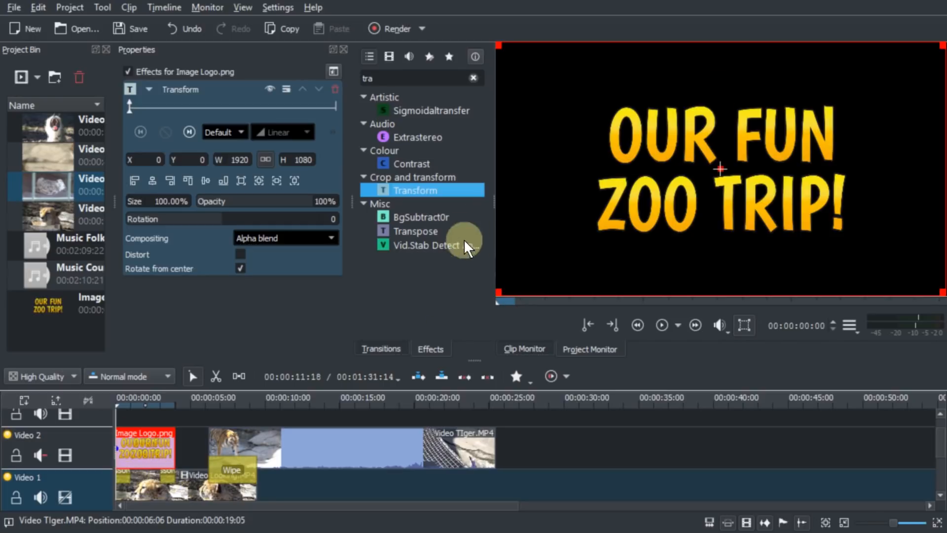
pyautogui.click(66, 496)
pyautogui.click(66, 497)
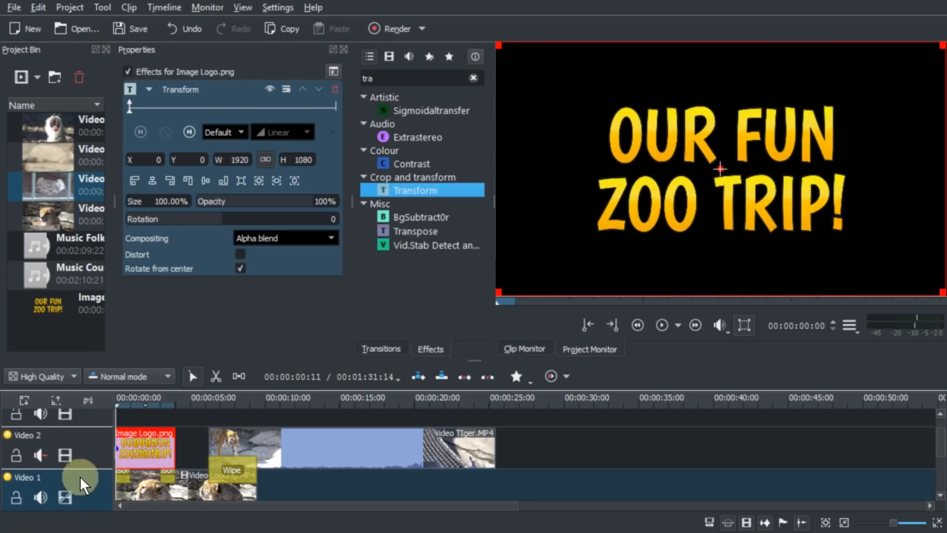
pyautogui.click(129, 30)
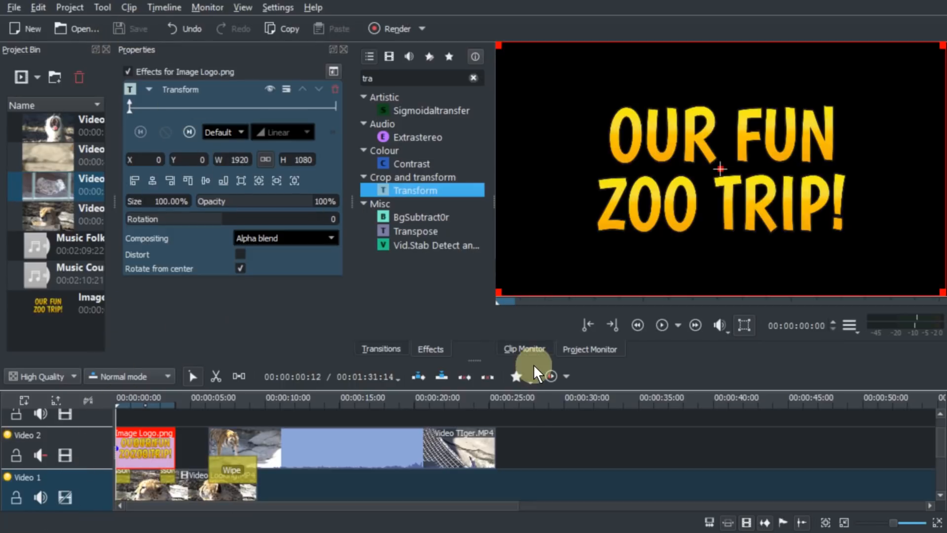
# - Add a Transform keyframe on the last frame of the logo clip, at 00:00:03:24
pyautogui.scroll(1, 257, 445)
pyautogui.scroll(3, 257, 445)
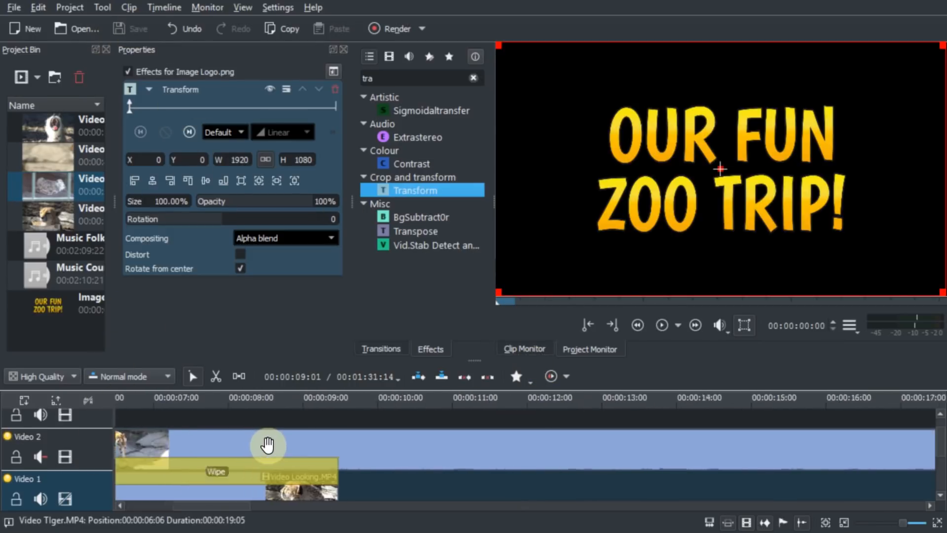
pyautogui.hscroll(-3, 276, 443)
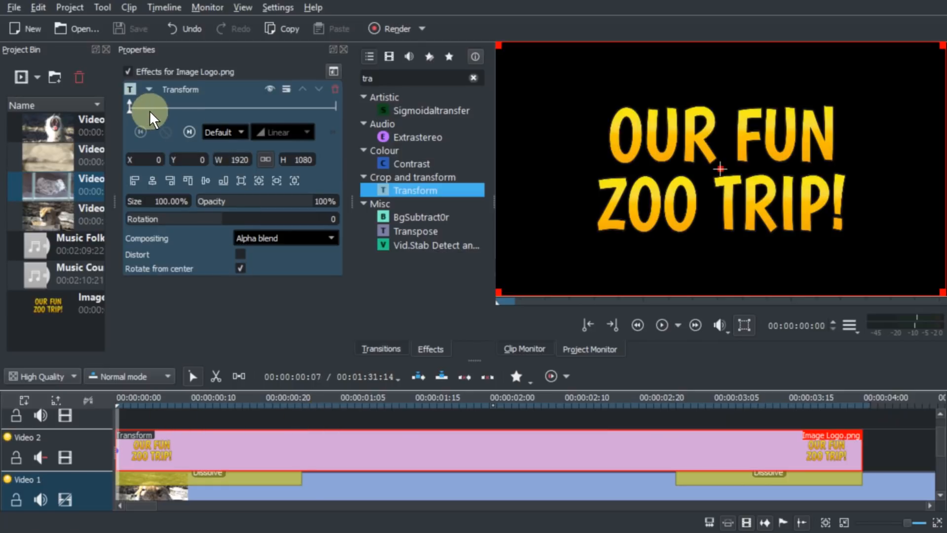
pyautogui.moveTo(141, 113); pyautogui.dragTo(321, 106)
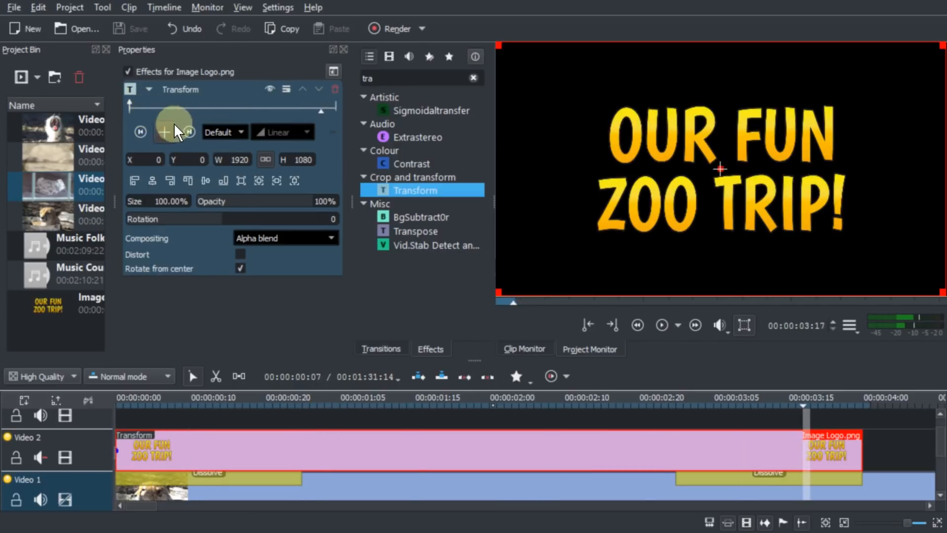
pyautogui.click(164, 131)
# - Add a Transform keyframe to the logo clip at 00:00:00:15
pyautogui.click(158, 111)
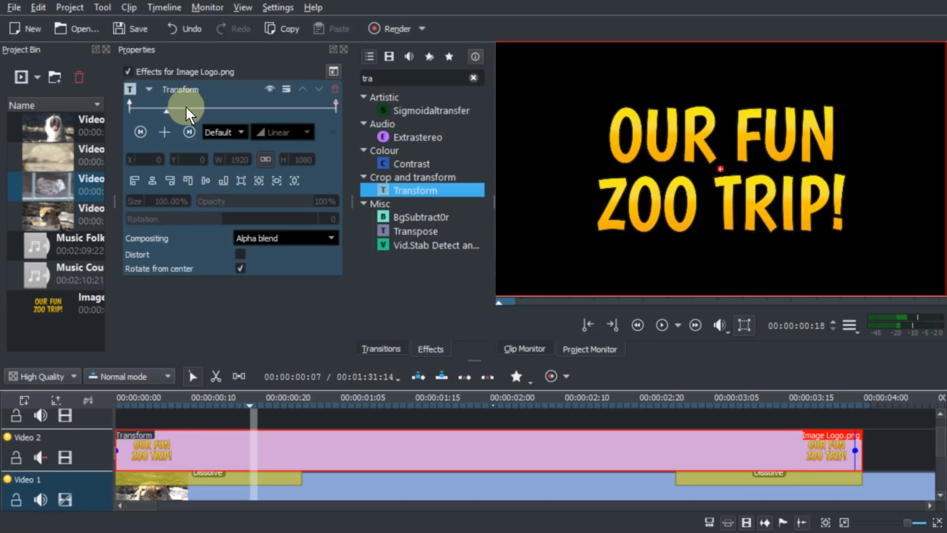
pyautogui.click(160, 111)
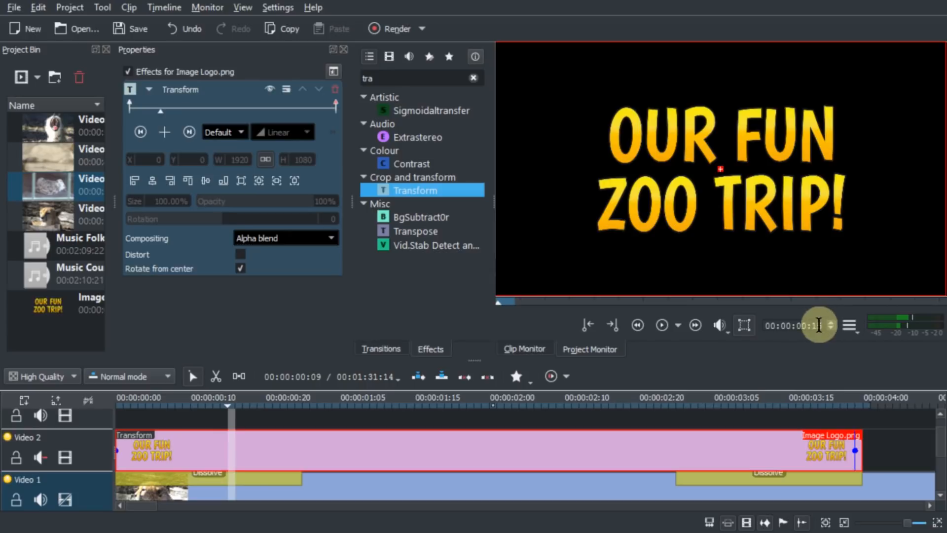
pyautogui.click(164, 132)
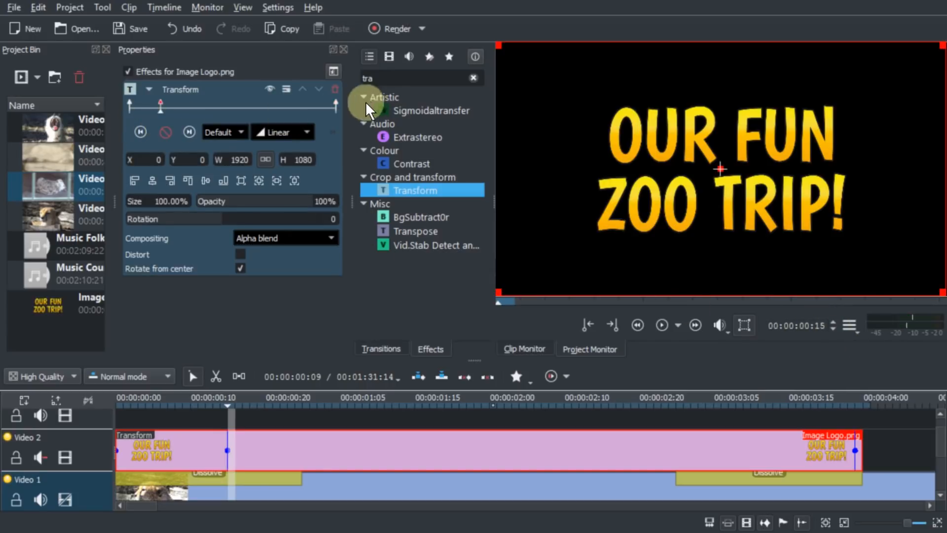
# - Add a Transform keyframe to the logo clip at 00:00:03:09, shortly before its last keyframe
pyautogui.click(310, 106)
pyautogui.click(190, 131)
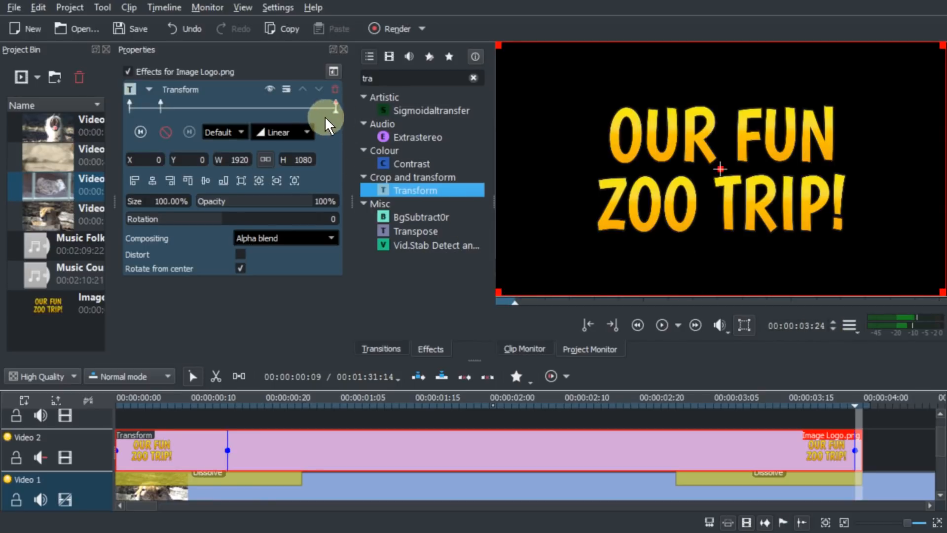
pyautogui.click(307, 110)
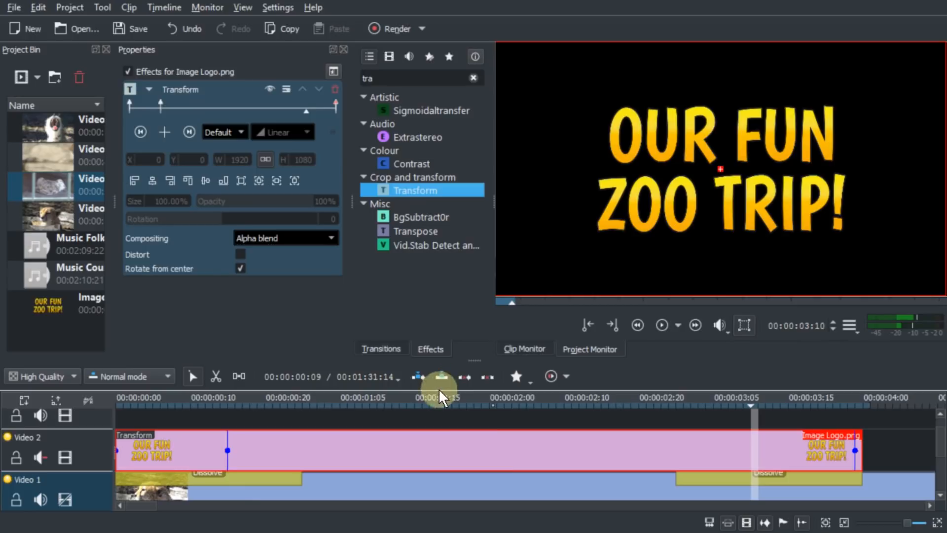
pyautogui.click(167, 132)
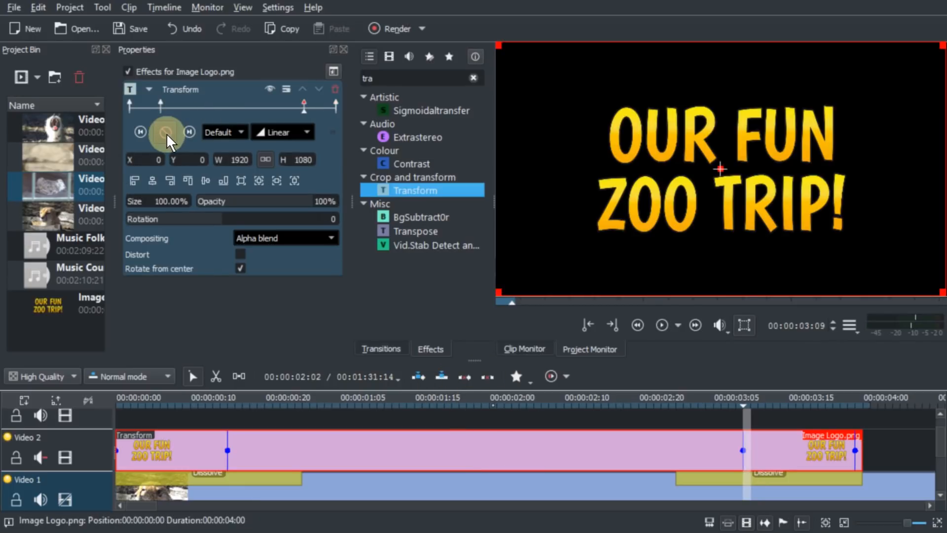
# - At the logo clip's first keyframe, move the logo off the left edge of the frame to X -1749
pyautogui.moveTo(165, 107); pyautogui.dragTo(236, 109)
pyautogui.moveTo(108, 106); pyautogui.dragTo(78, 108)
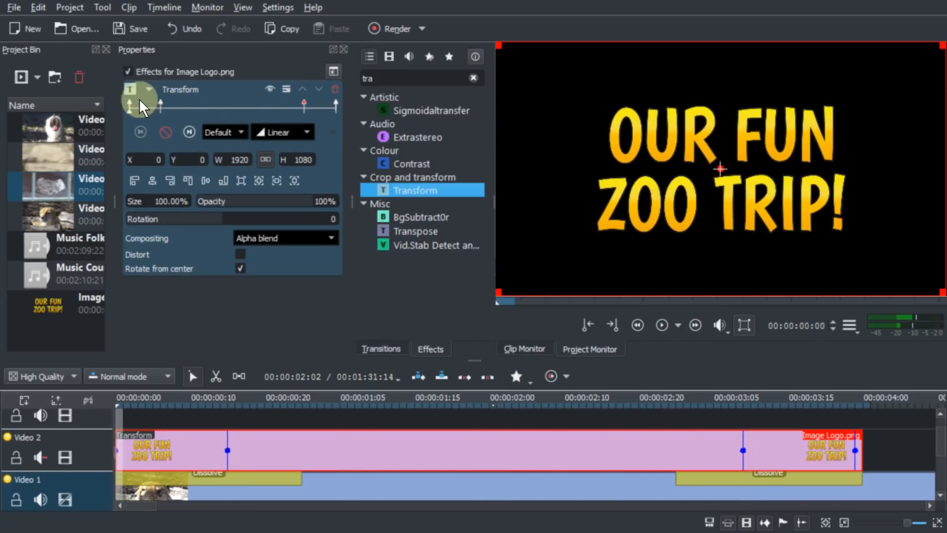
pyautogui.click(151, 161)
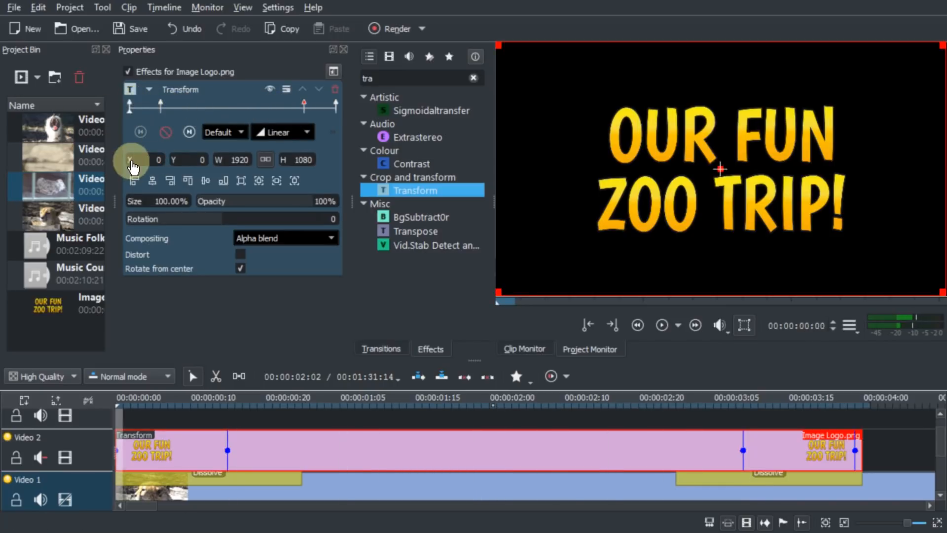
pyautogui.moveTo(133, 168); pyautogui.dragTo(31, 161)
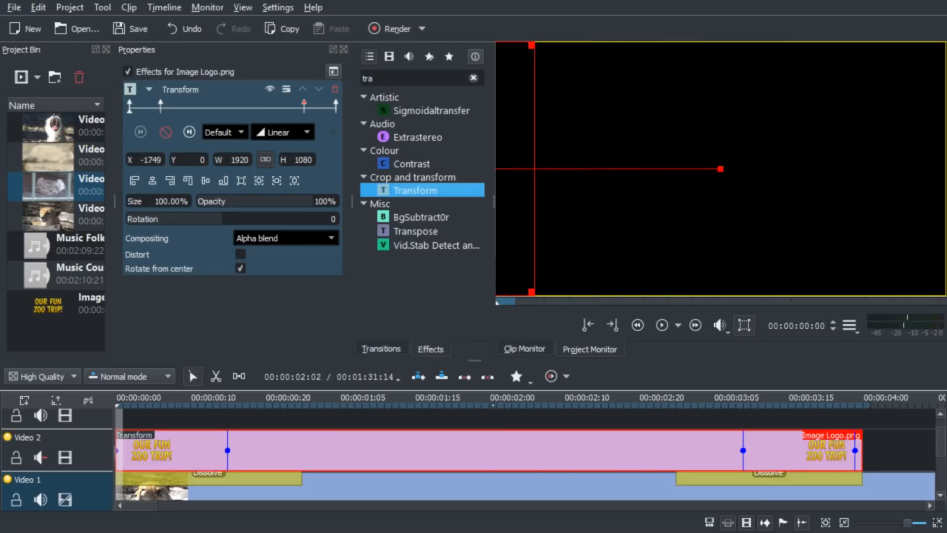
# - At the logo clip's last keyframe, move the logo off the right edge of the frame to X 1627
pyautogui.click(182, 132)
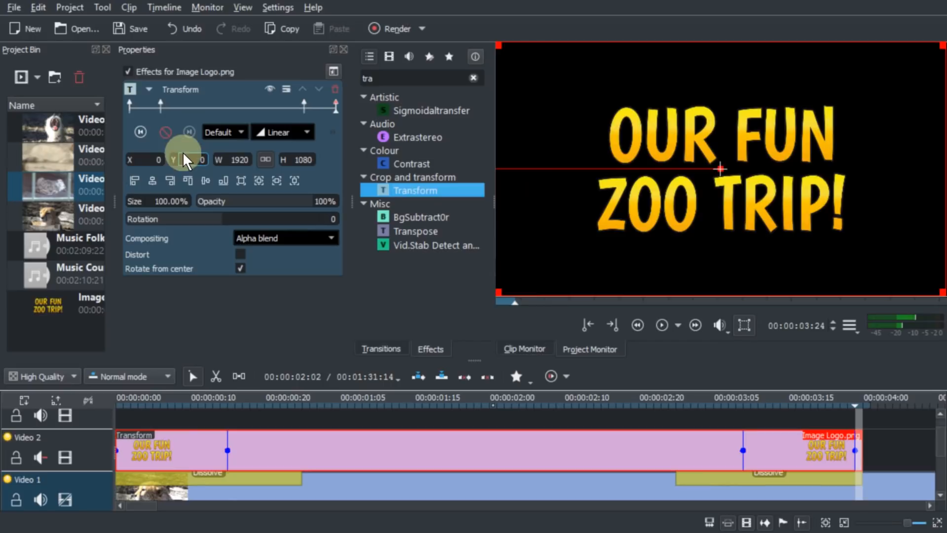
pyautogui.moveTo(133, 158); pyautogui.dragTo(943, 157)
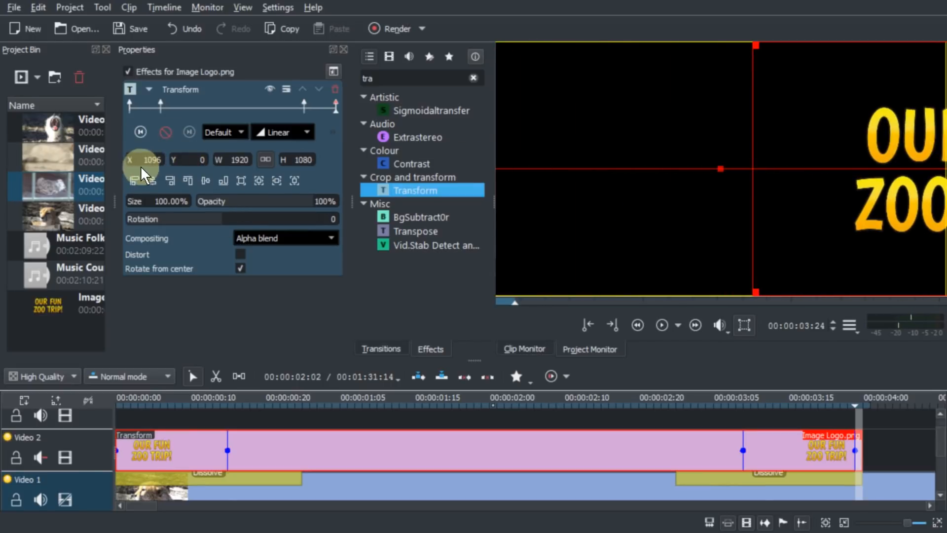
pyautogui.moveTo(143, 160); pyautogui.dragTo(538, 171)
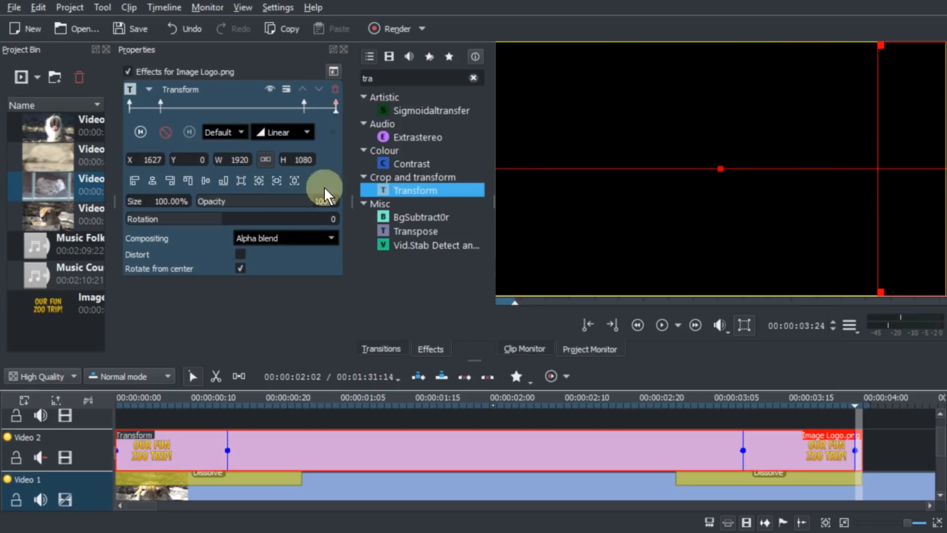
# - Play the logo clip from its start to preview it sliding into and out of the frame
pyautogui.click(138, 402)
pyautogui.press('space')
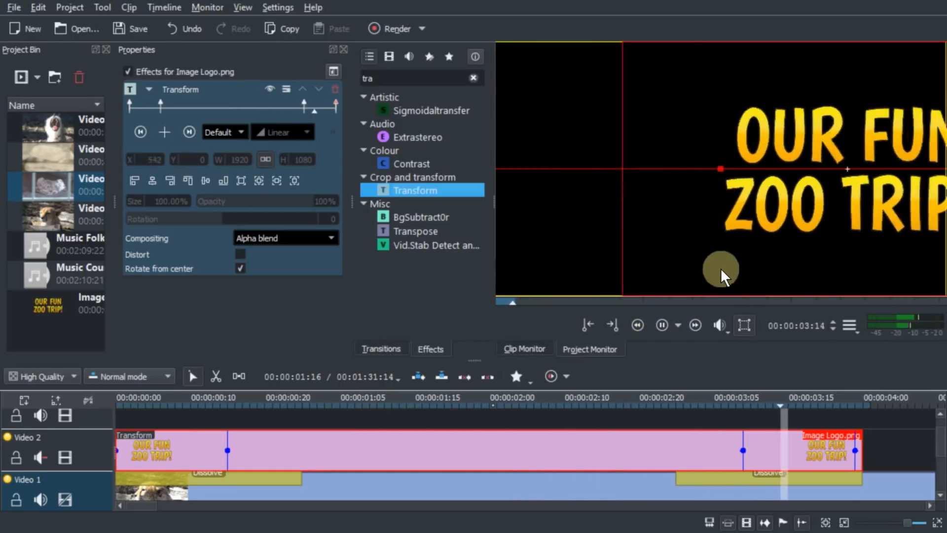
pyautogui.press('space')
pyautogui.scroll(-1, 783, 434)
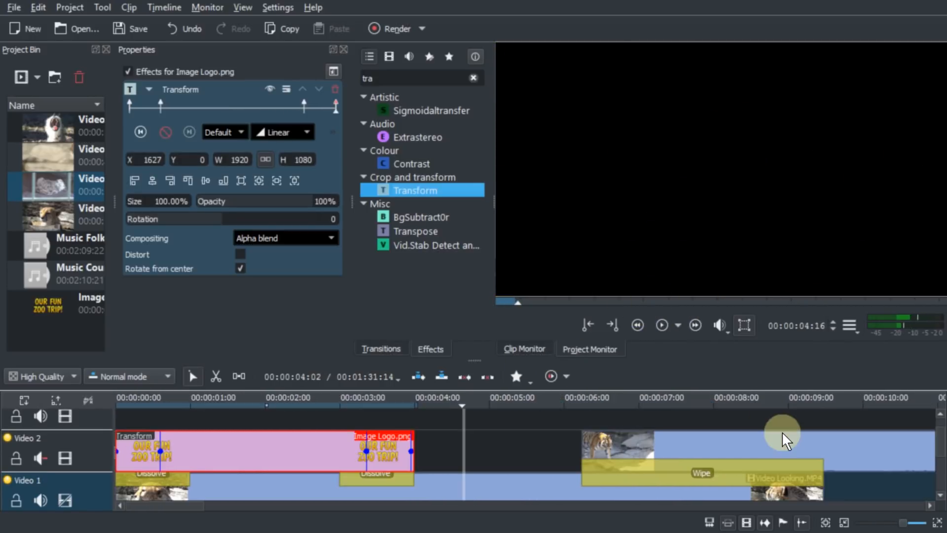
# - Set the interpolation of all four Transform keyframes on the logo clip to Smooth, starting from the first one
pyautogui.moveTo(398, 410); pyautogui.dragTo(95, 416)
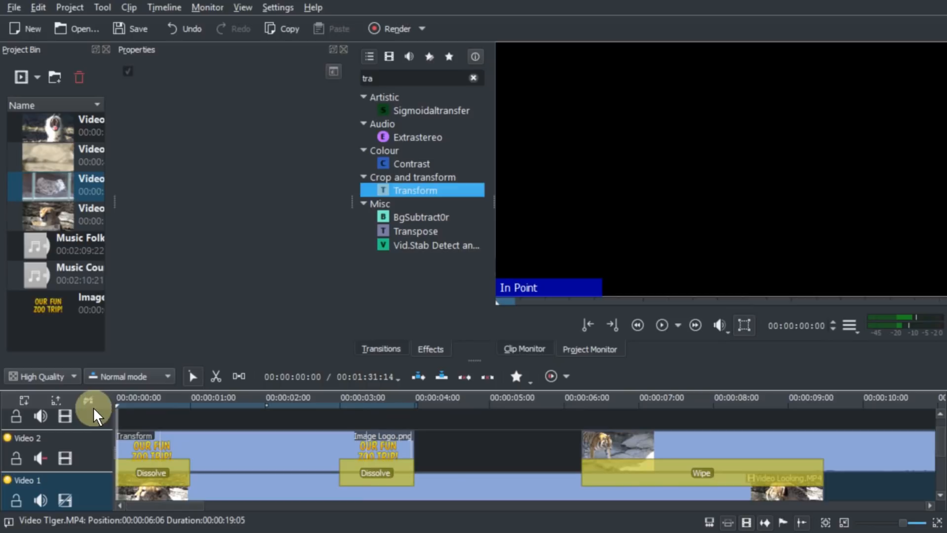
pyautogui.click(200, 446)
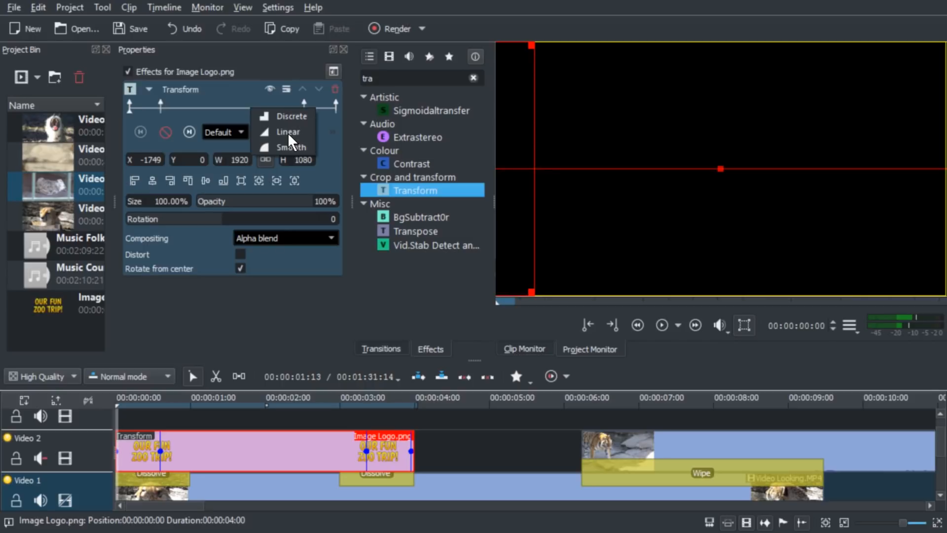
pyautogui.click(288, 132)
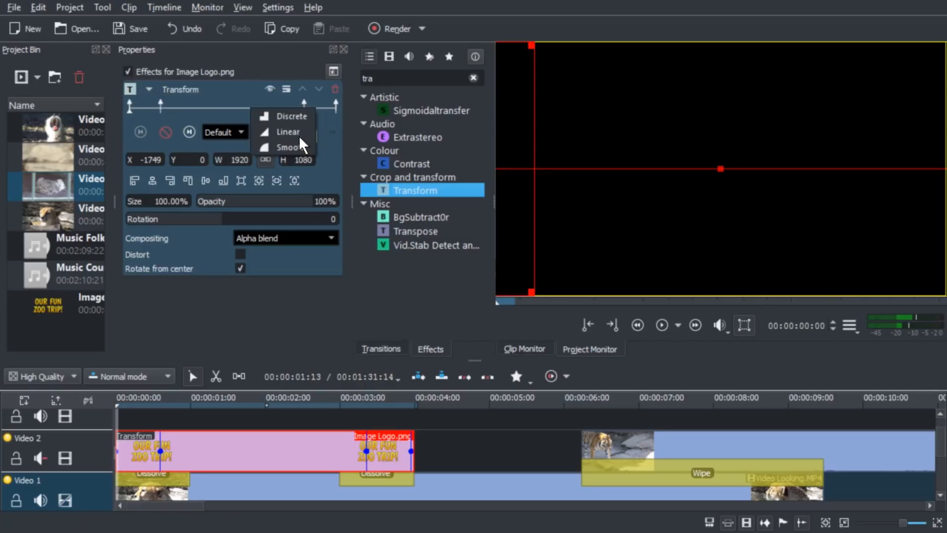
pyautogui.click(188, 132)
pyautogui.click(267, 131)
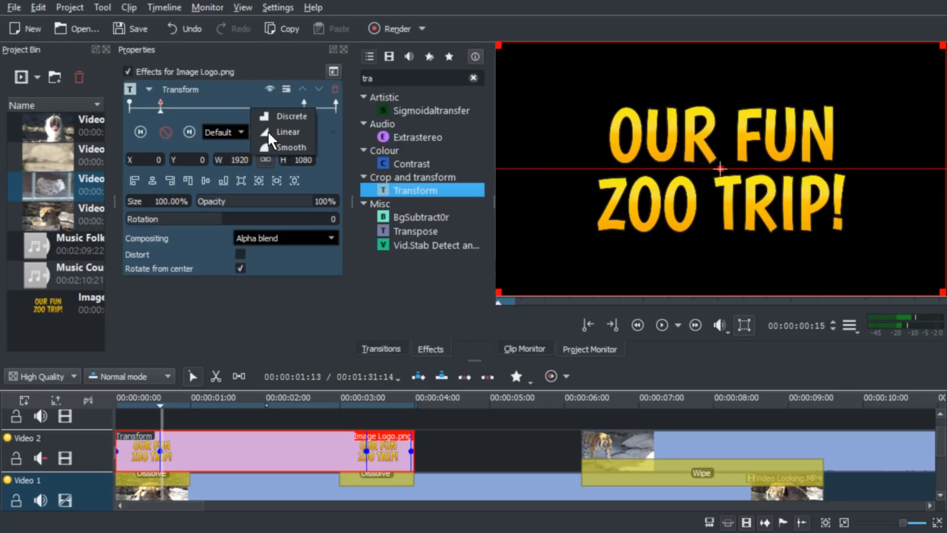
pyautogui.click(282, 146)
pyautogui.click(189, 132)
pyautogui.click(266, 130)
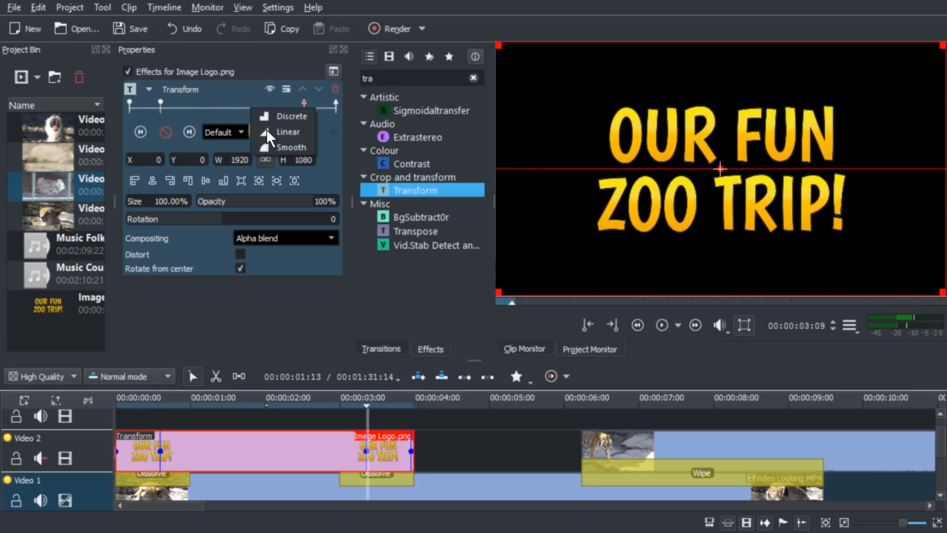
pyautogui.click(282, 146)
pyautogui.click(189, 133)
pyautogui.click(282, 132)
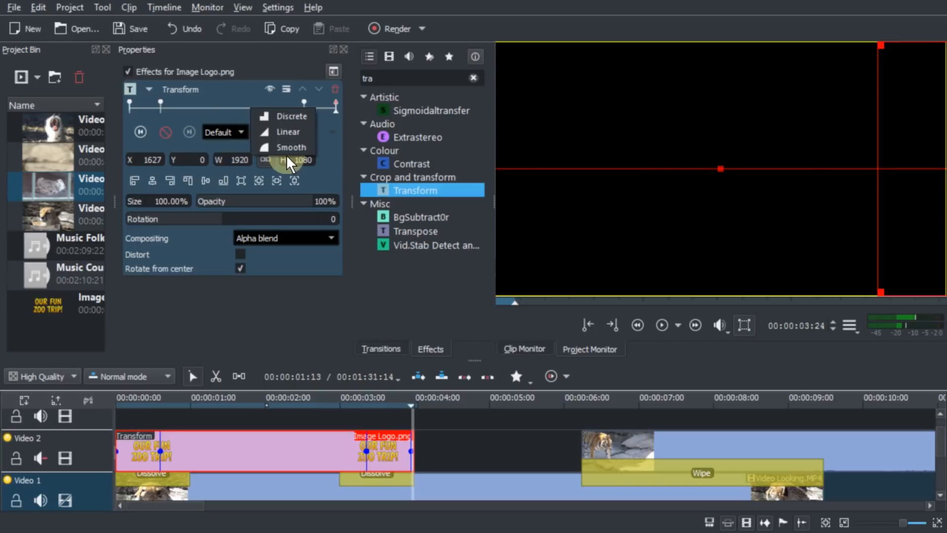
pyautogui.click(282, 147)
# - Play the timeline from the start to preview the logo's motion with smooth interpolation
pyautogui.moveTo(175, 403); pyautogui.dragTo(72, 409)
pyautogui.press('space')
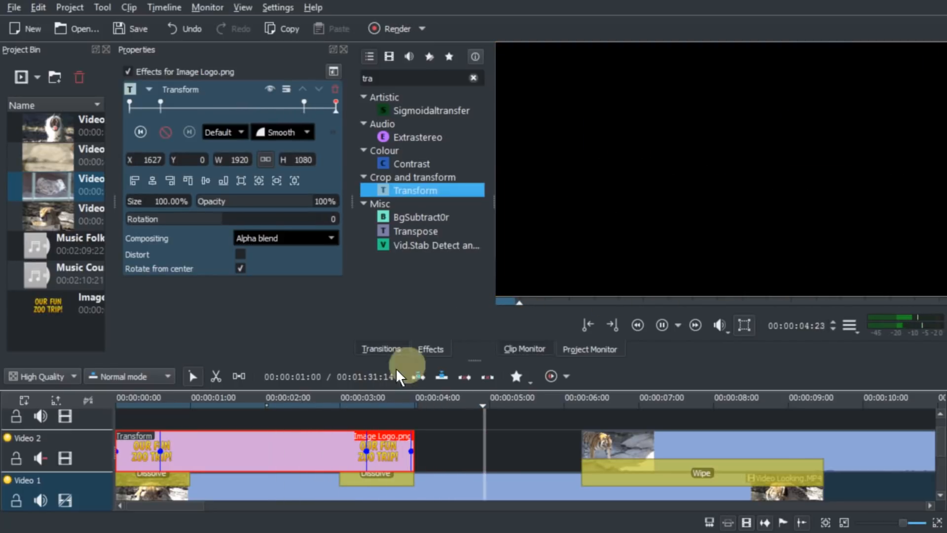
# - Replay the opening from the timeline's start to check the logo's smooth slide in and out once more
pyautogui.moveTo(185, 412); pyautogui.dragTo(61, 419)
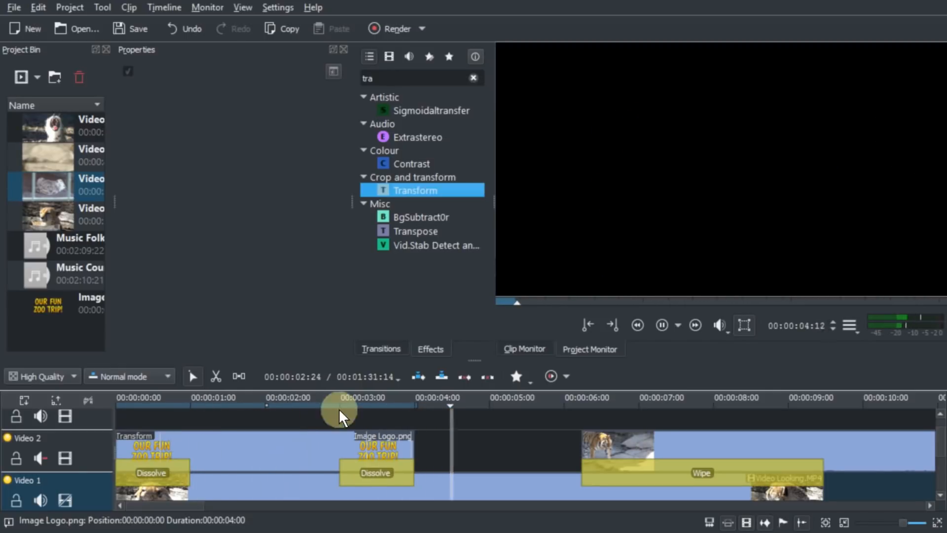
pyautogui.moveTo(156, 408); pyautogui.dragTo(1, 413)
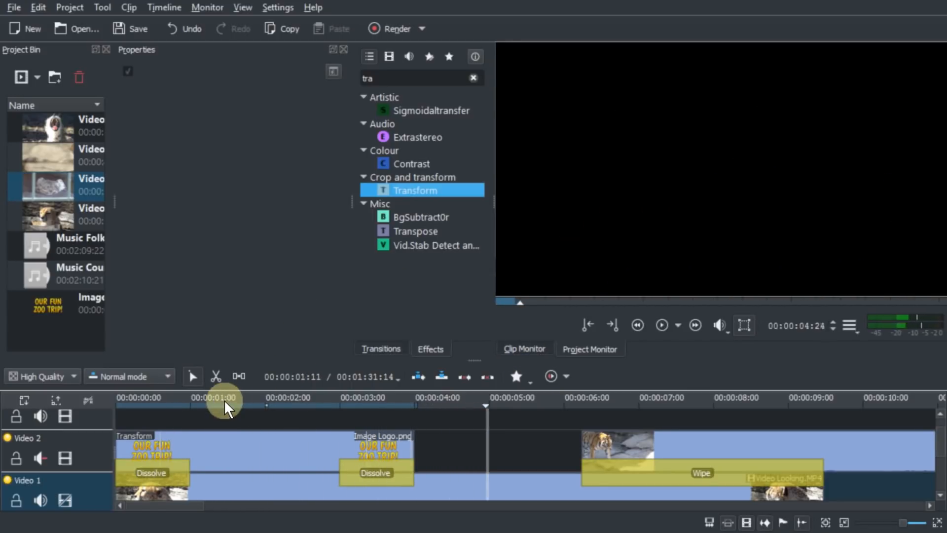
# - Add a Transform keyframe to the logo clip at 00:00:02:00 and move the logo to about X 79, Y -76
pyautogui.click(266, 398)
pyautogui.click(271, 440)
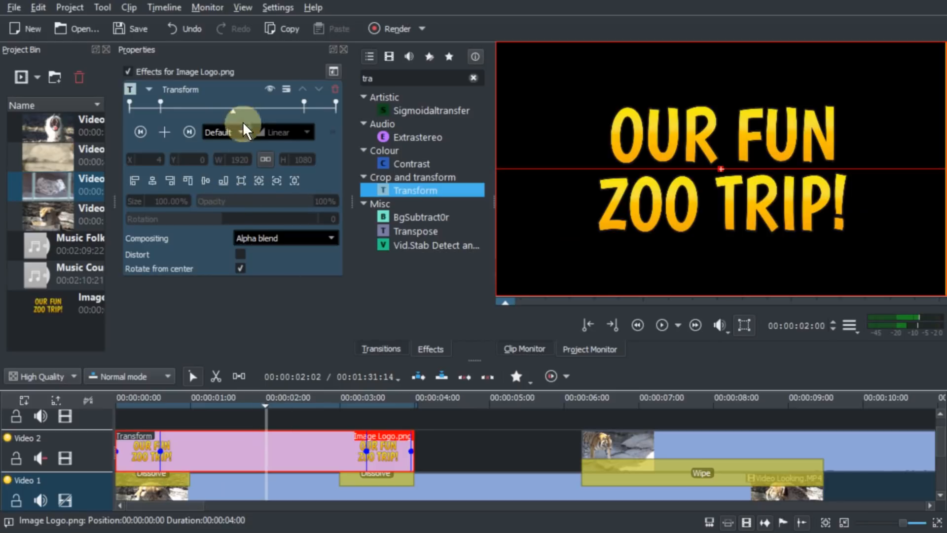
pyautogui.click(164, 132)
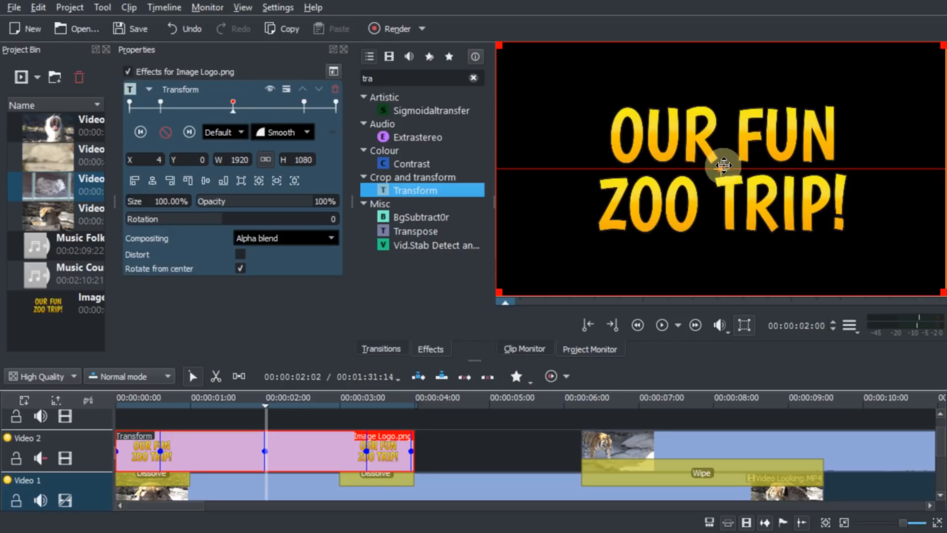
pyautogui.moveTo(724, 166); pyautogui.dragTo(738, 151)
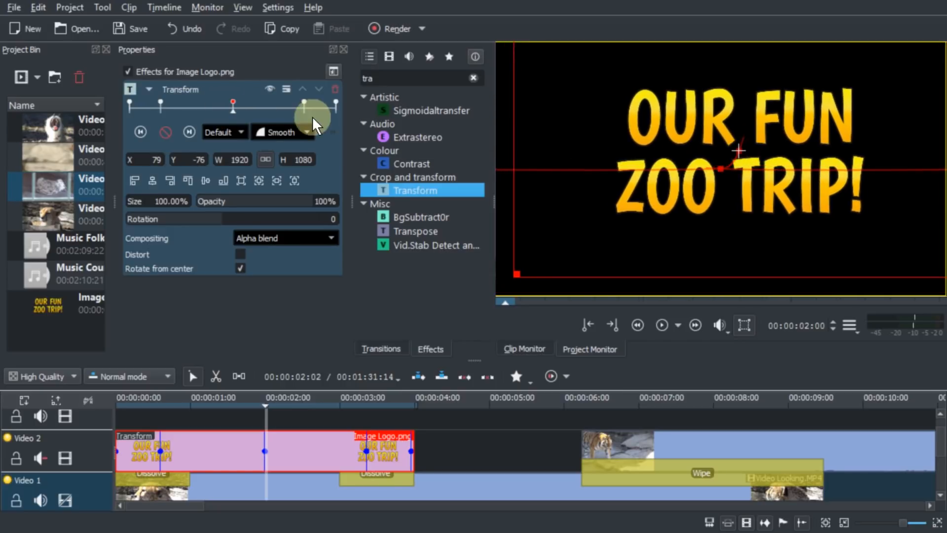
# - Add another Transform keyframe to the logo clip at 00:00:01:14 and move the logo to about X -122, Y 18
pyautogui.click(211, 111)
pyautogui.click(171, 129)
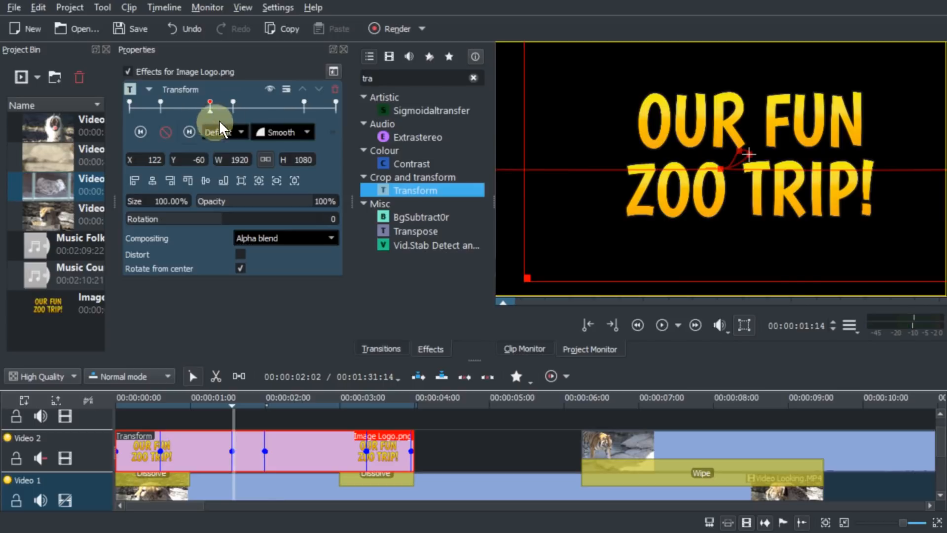
pyautogui.moveTo(749, 151); pyautogui.dragTo(692, 167)
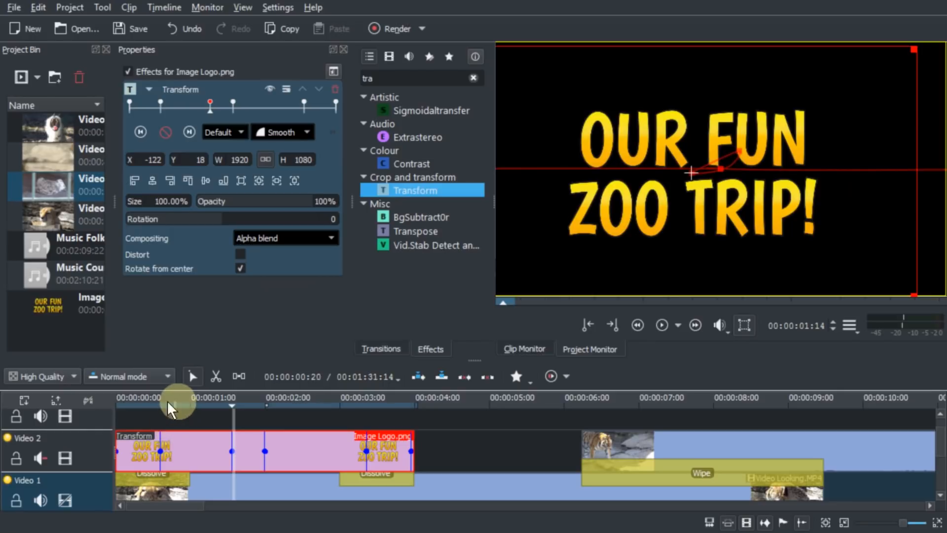
# - Play the timeline from its start to preview the logo's added movements and the wipe into the tiger clip
pyautogui.moveTo(165, 402); pyautogui.dragTo(45, 404)
pyautogui.press('space')
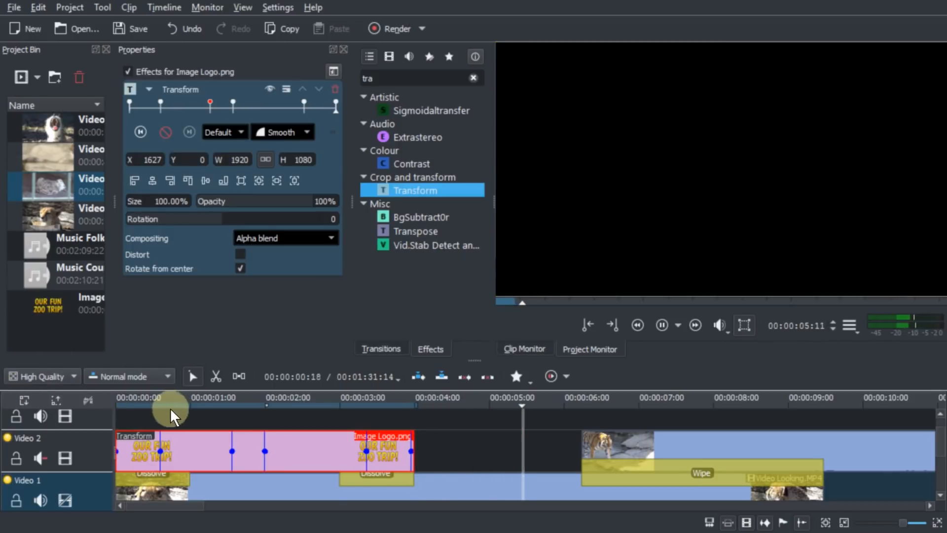
pyautogui.scroll(-4, 430, 457)
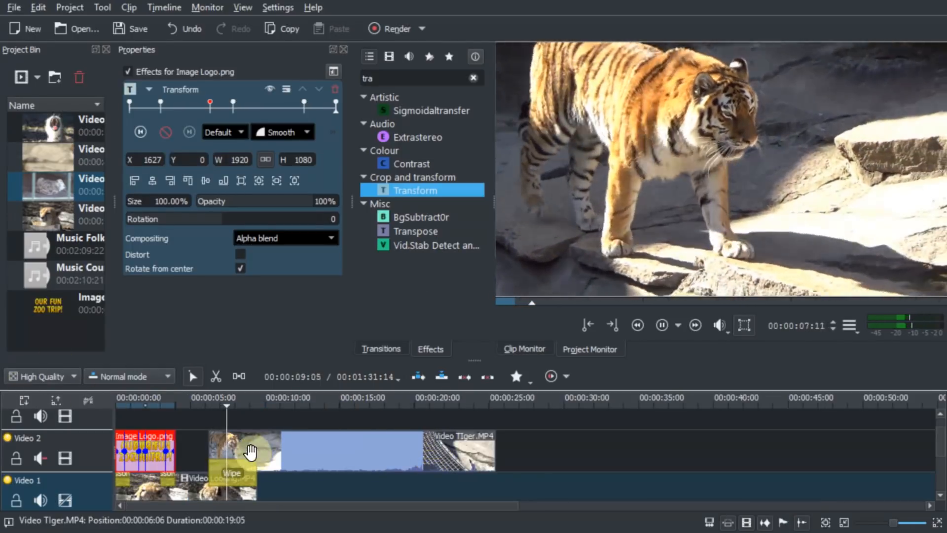
pyautogui.press('space')
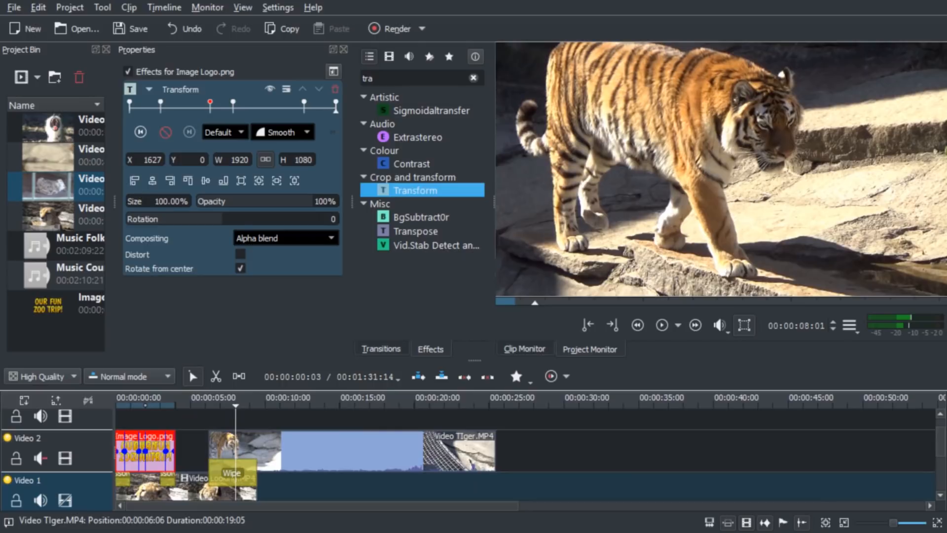
pyautogui.moveTo(173, 398); pyautogui.dragTo(149, 401)
pyautogui.press('space')
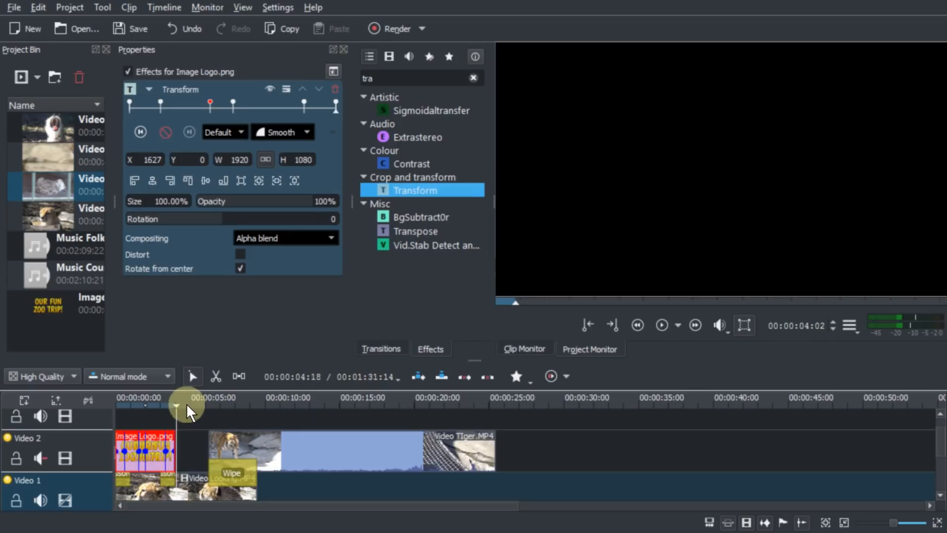
pyautogui.moveTo(193, 403); pyautogui.dragTo(236, 400)
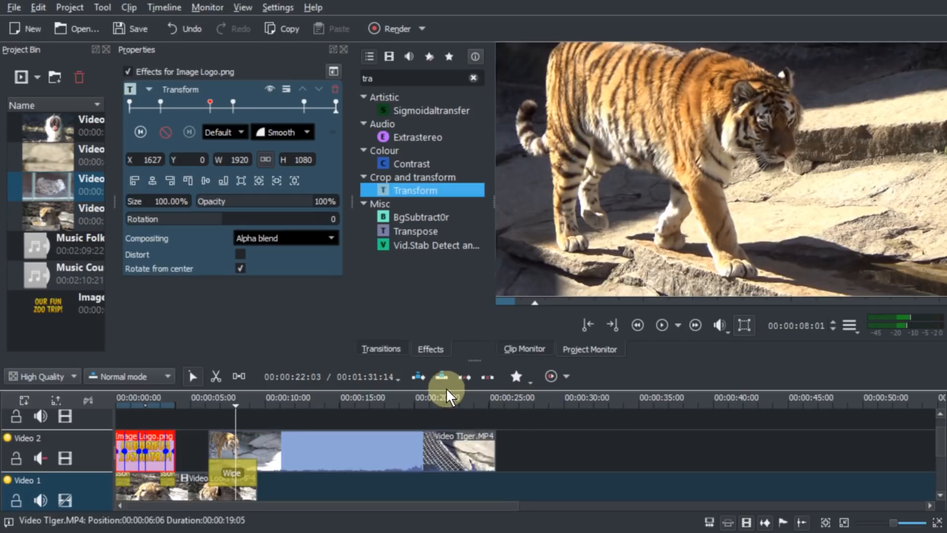
# - Enlarge the timeline area to show the first audio track, and open the project's Rendering dialog
pyautogui.moveTo(475, 361); pyautogui.dragTo(478, 321)
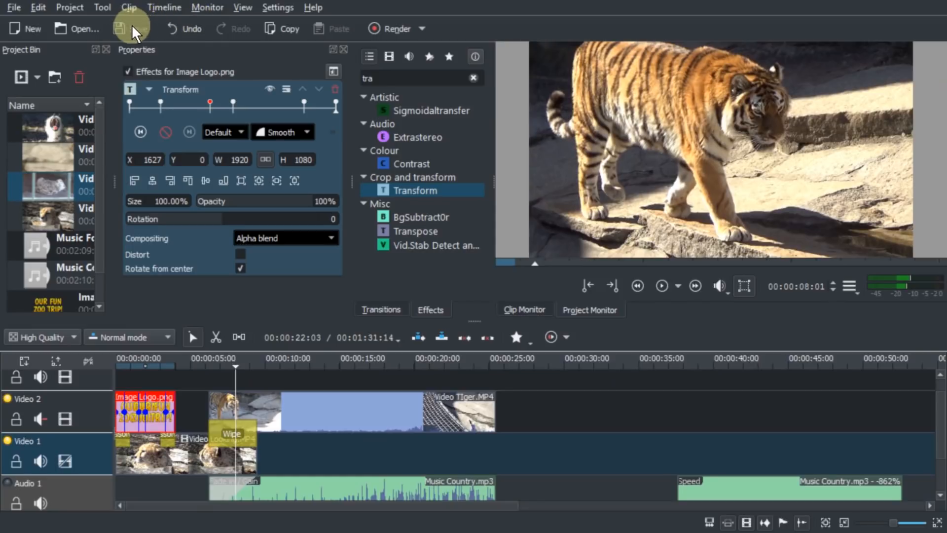
pyautogui.click(422, 28)
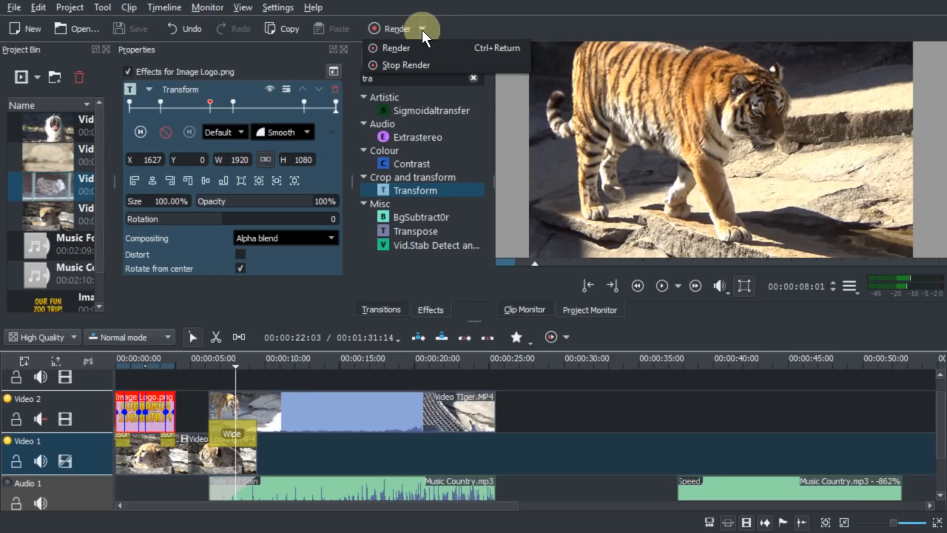
pyautogui.click(422, 29)
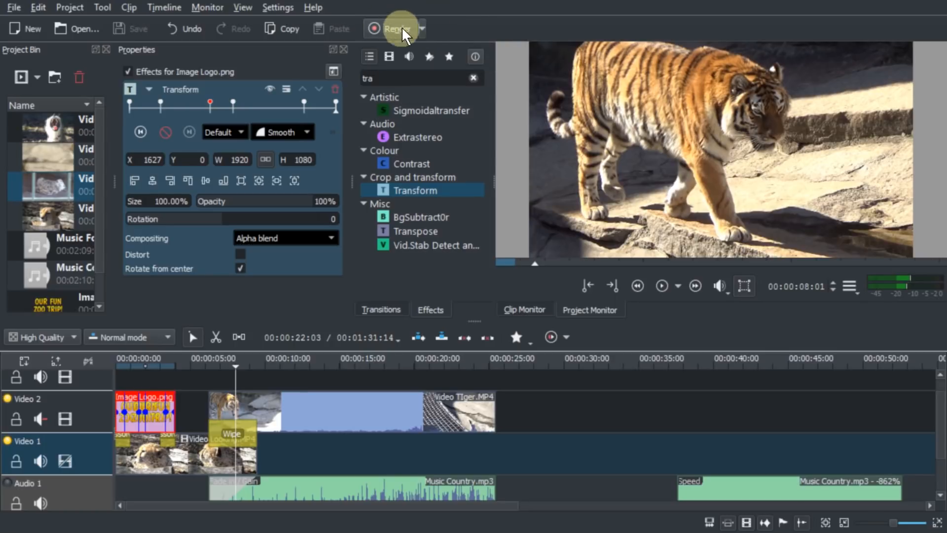
pyautogui.click(197, 7)
pyautogui.click(168, 11)
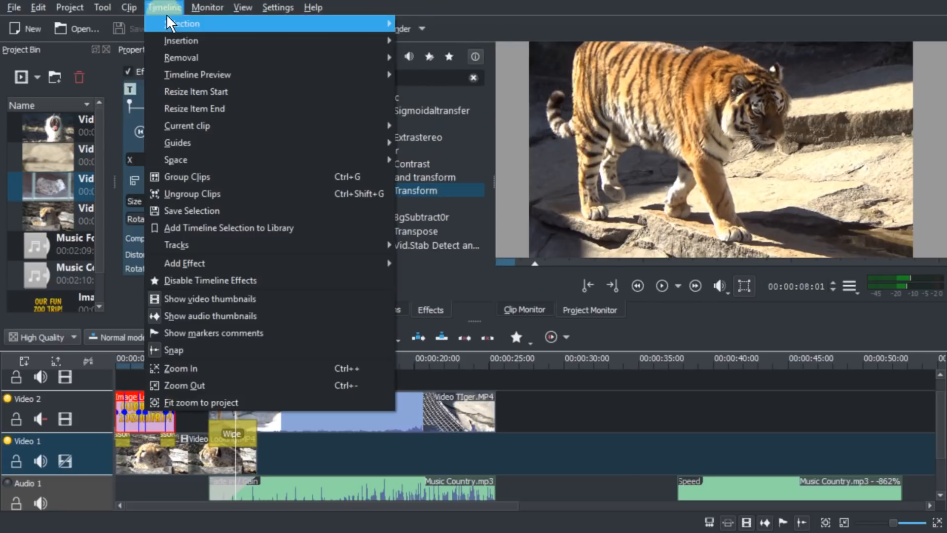
pyautogui.click(83, 8)
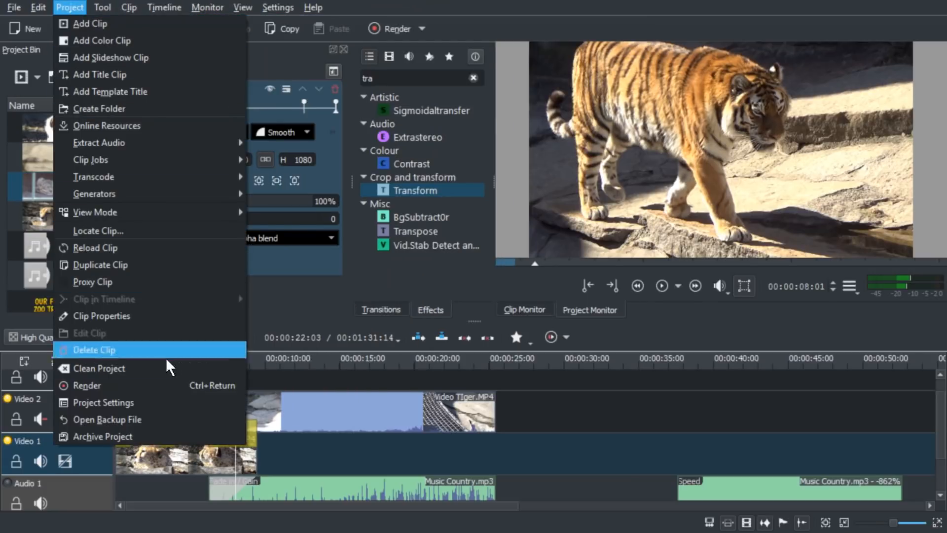
pyautogui.click(229, 385)
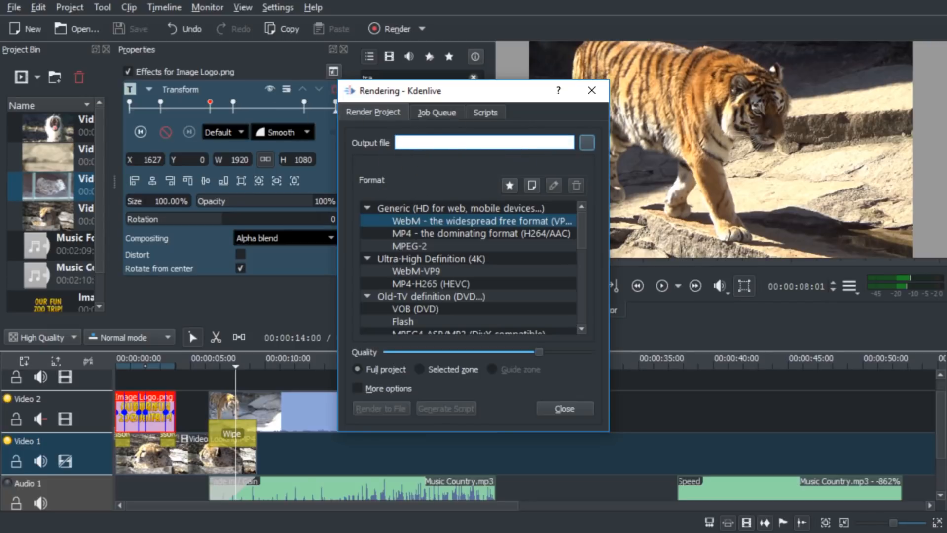
# - Set the render's output file to C:\Cache\Subscribe to TuxDesigner!
pyautogui.moveTo(0, 97); pyautogui.dragTo(0, 74)
pyautogui.click(408, 110)
pyautogui.hotkey('ctrl', 'c')
pyautogui.click(440, 142)
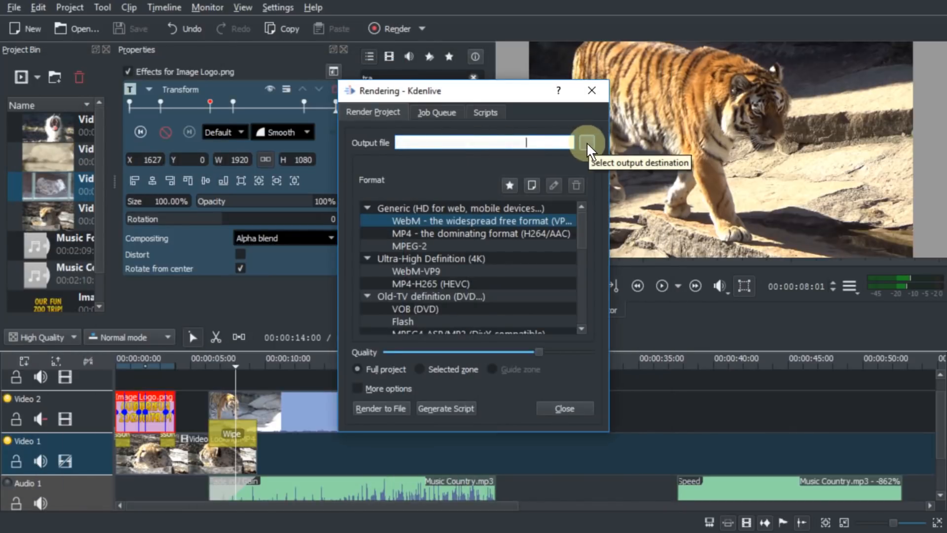
pyautogui.click(588, 145)
pyautogui.hotkey('ctrl', 'v')
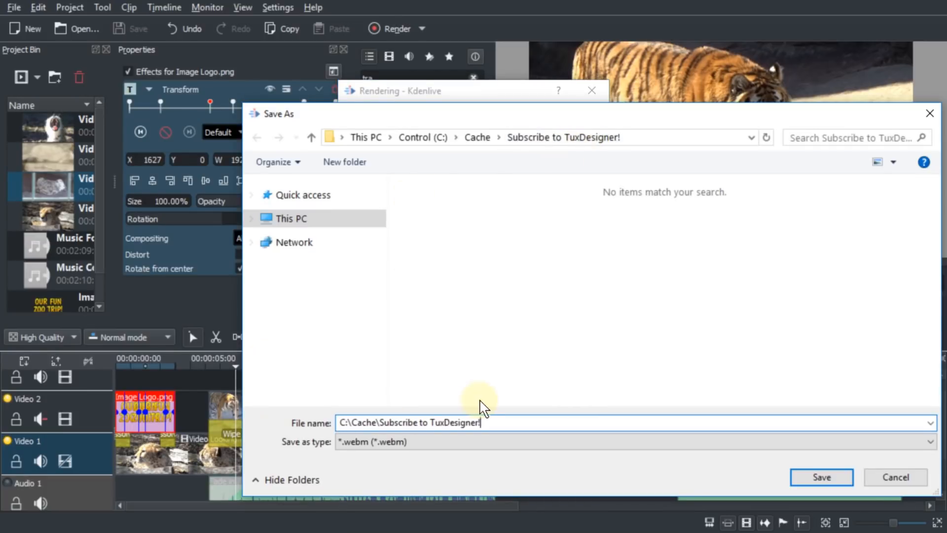
pyautogui.click(871, 476)
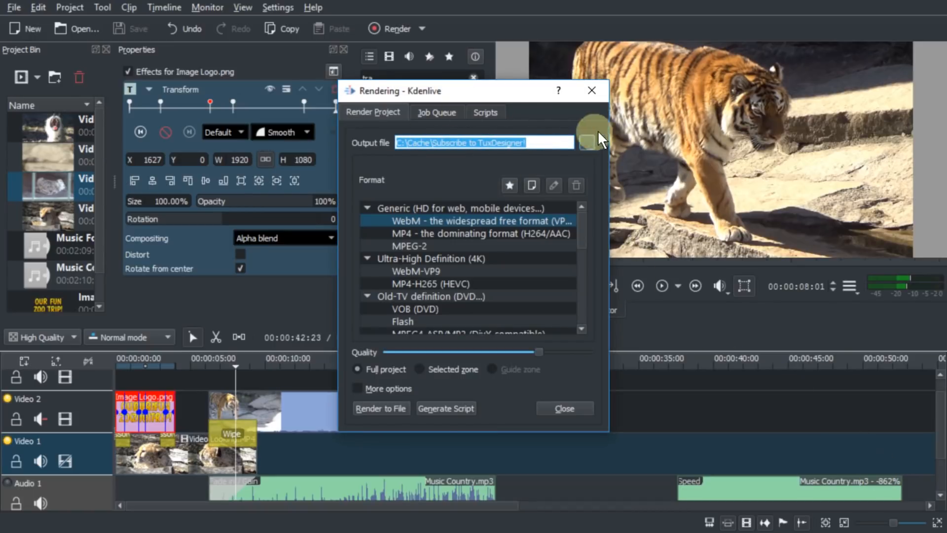
# - Switch the interface colour theme to Breeze
pyautogui.click(266, 9)
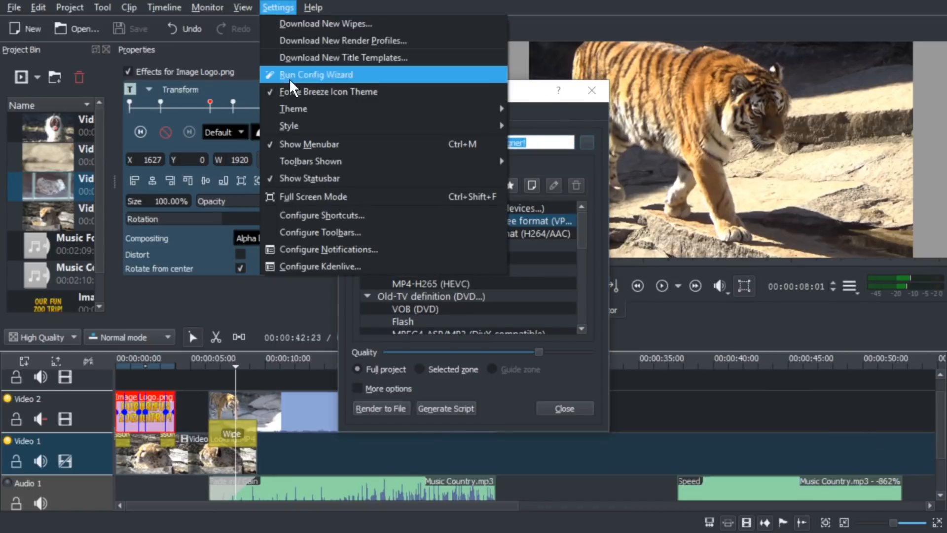
pyautogui.moveTo(314, 125)
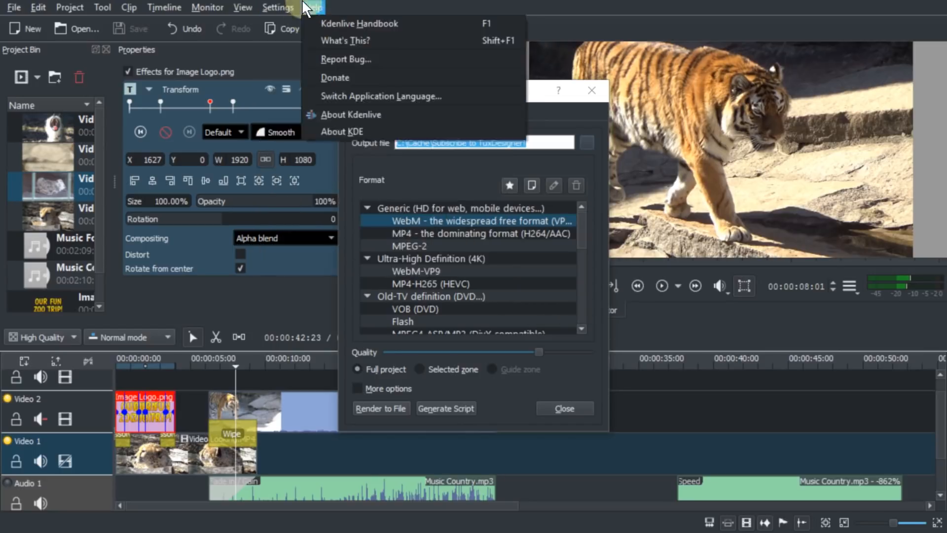
pyautogui.moveTo(416, 129)
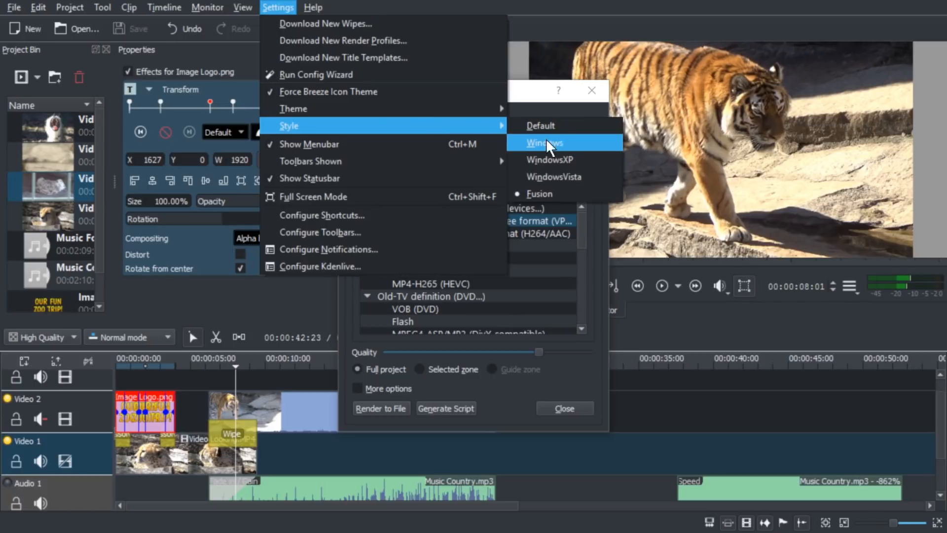
pyautogui.moveTo(430, 105)
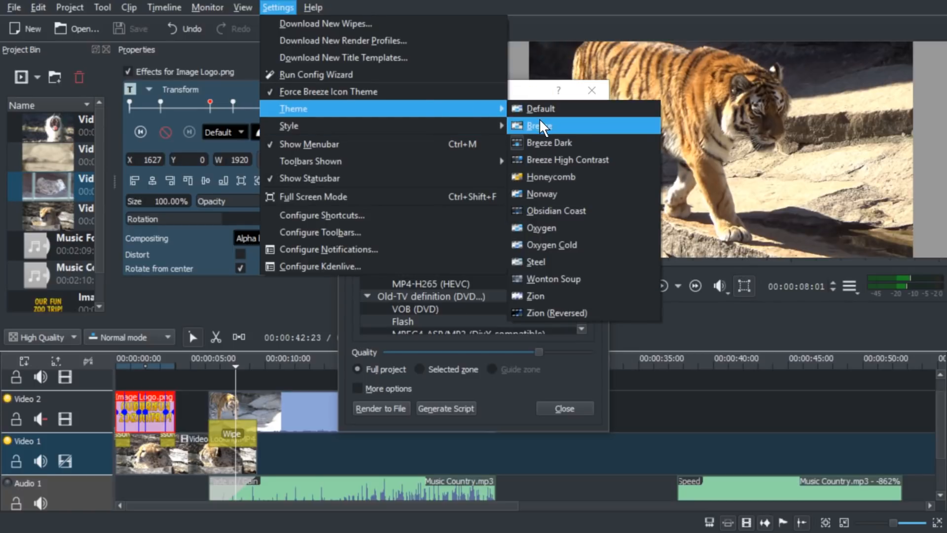
pyautogui.click(557, 127)
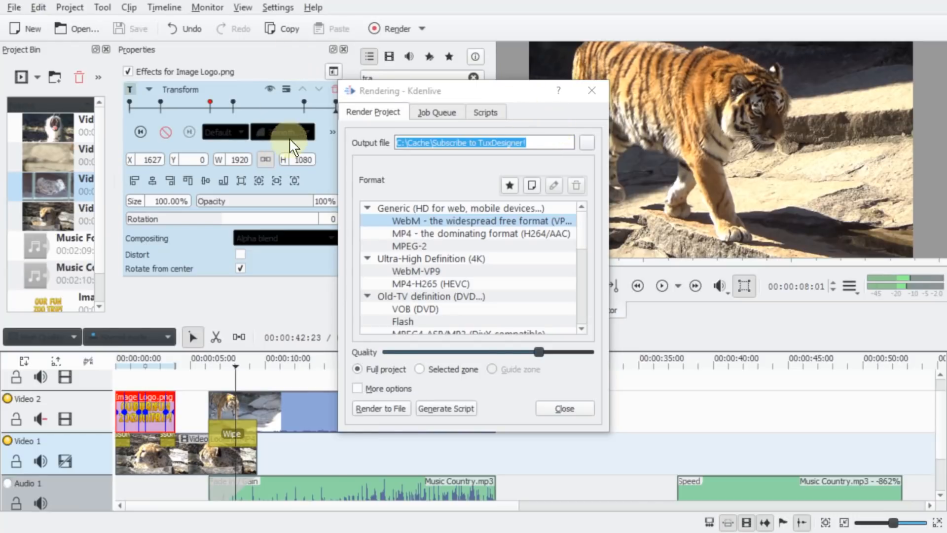
# - Try the Honeycomb colour theme for the interface
pyautogui.click(301, 132)
pyautogui.click(551, 2)
pyautogui.click(278, 8)
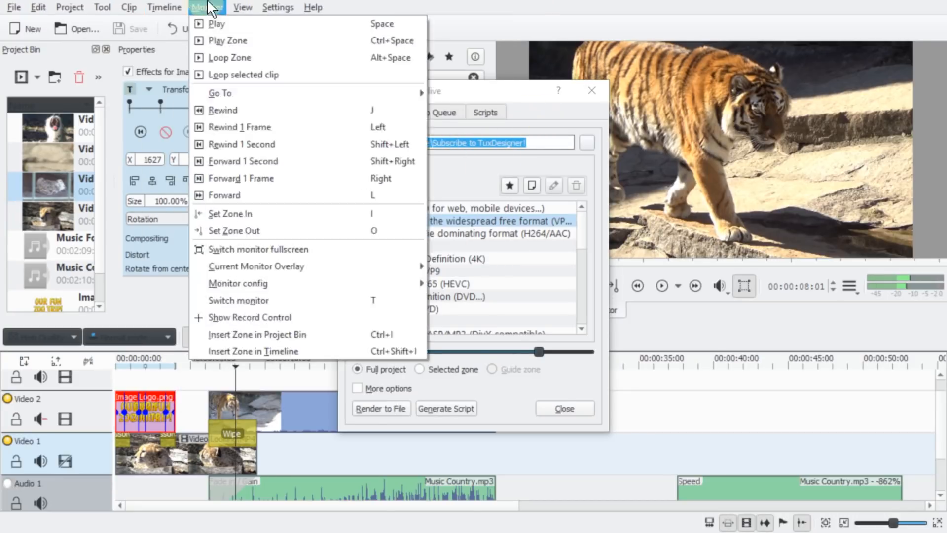
pyautogui.moveTo(252, 7)
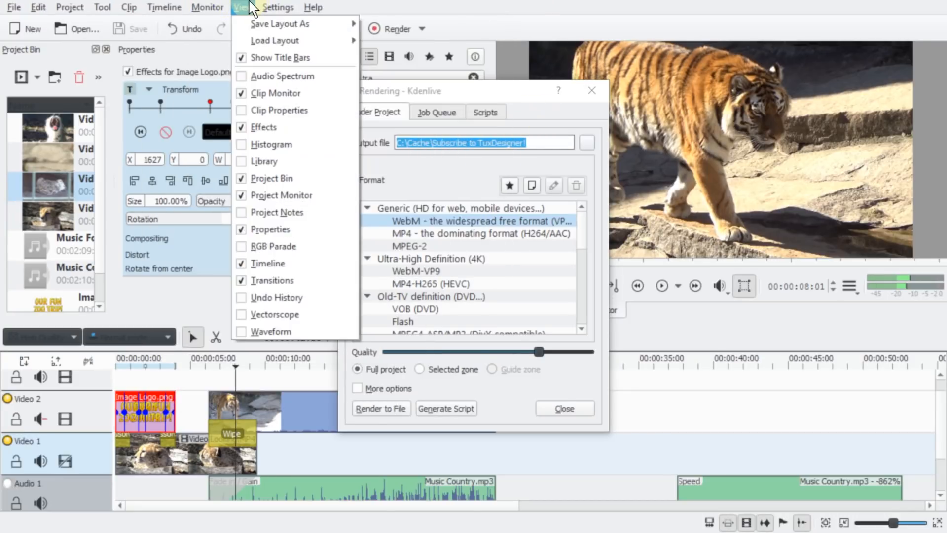
pyautogui.moveTo(491, 108)
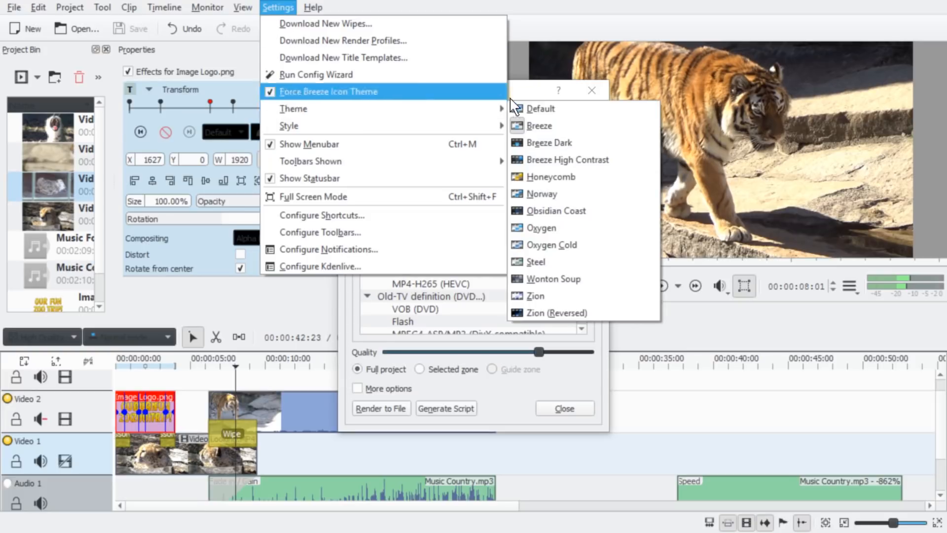
pyautogui.click(572, 178)
# - Try the Wonton Soup colour theme for the interface
pyautogui.click(266, 7)
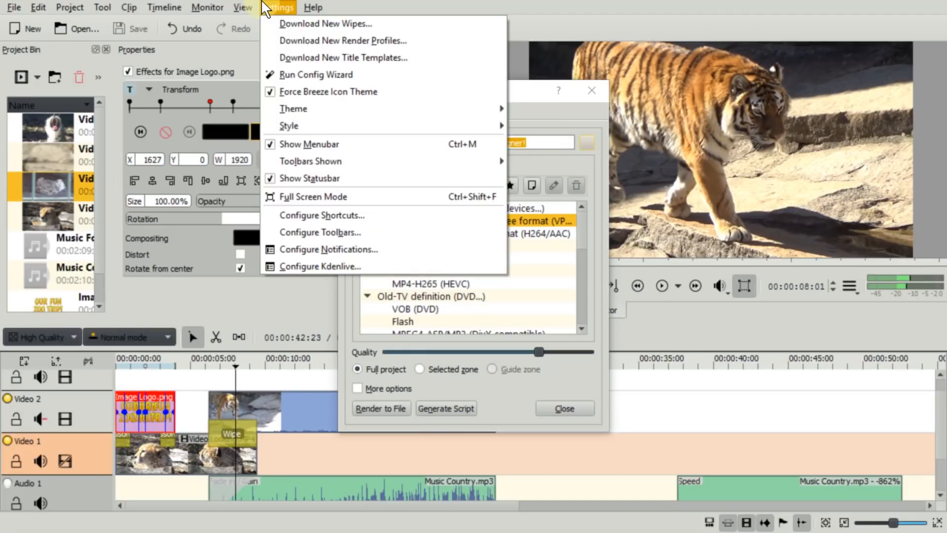
pyautogui.moveTo(254, 7)
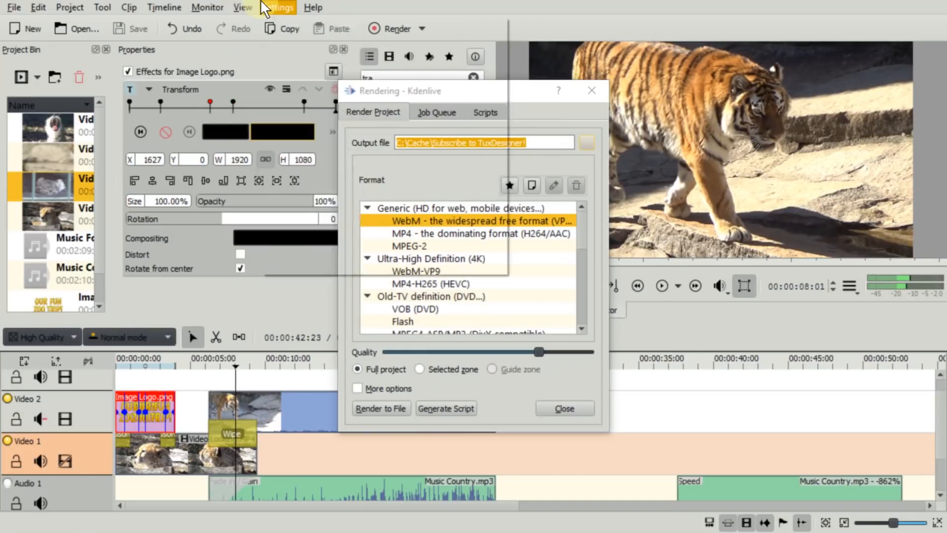
pyautogui.moveTo(444, 108)
pyautogui.click(630, 280)
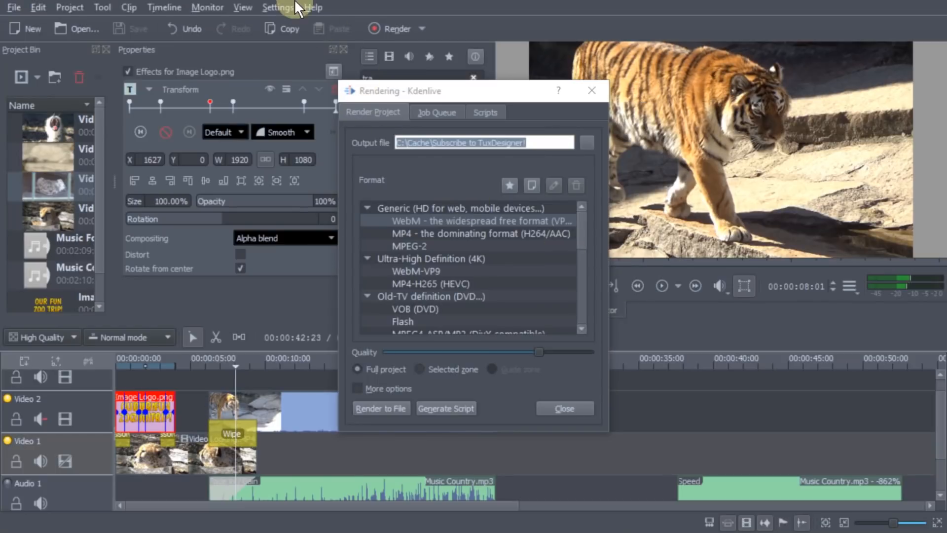
# - Change the interface colour theme to Zion
pyautogui.click(291, 7)
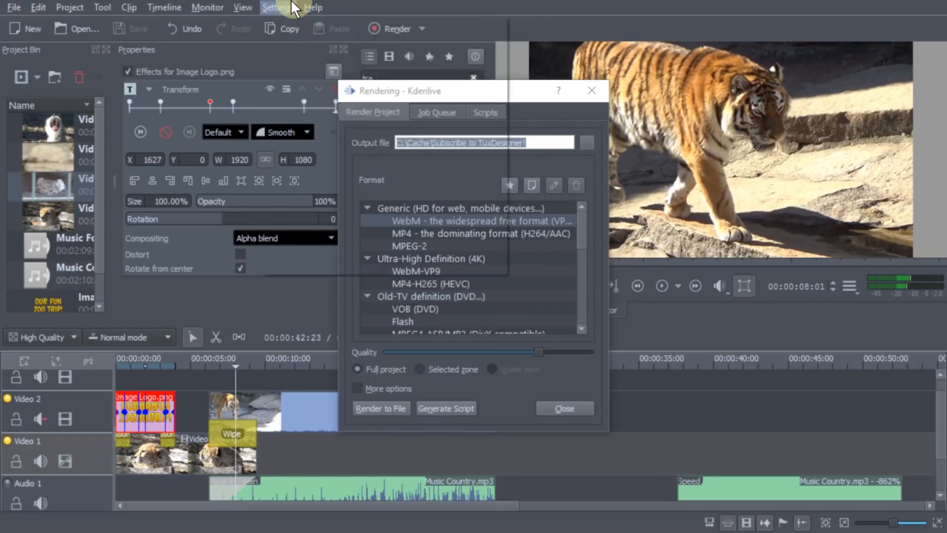
pyautogui.moveTo(366, 111)
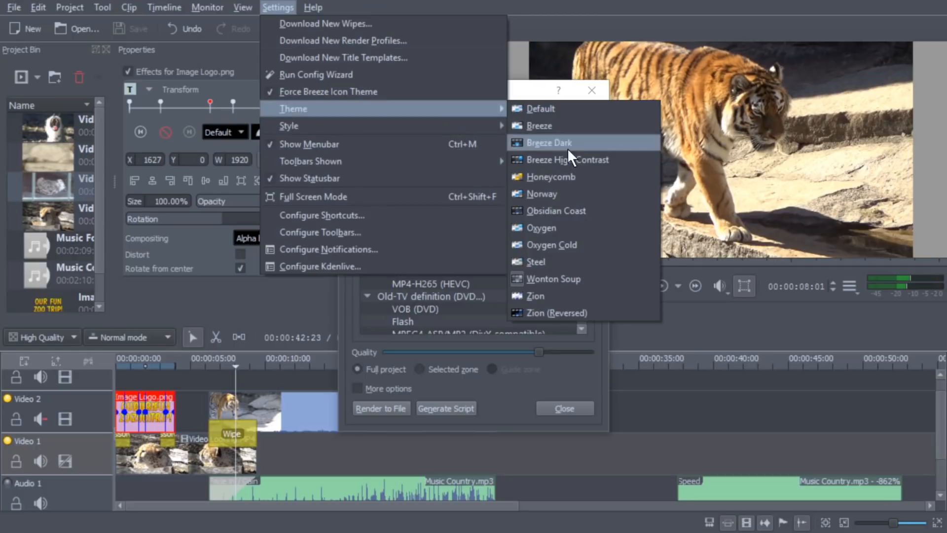
pyautogui.click(572, 292)
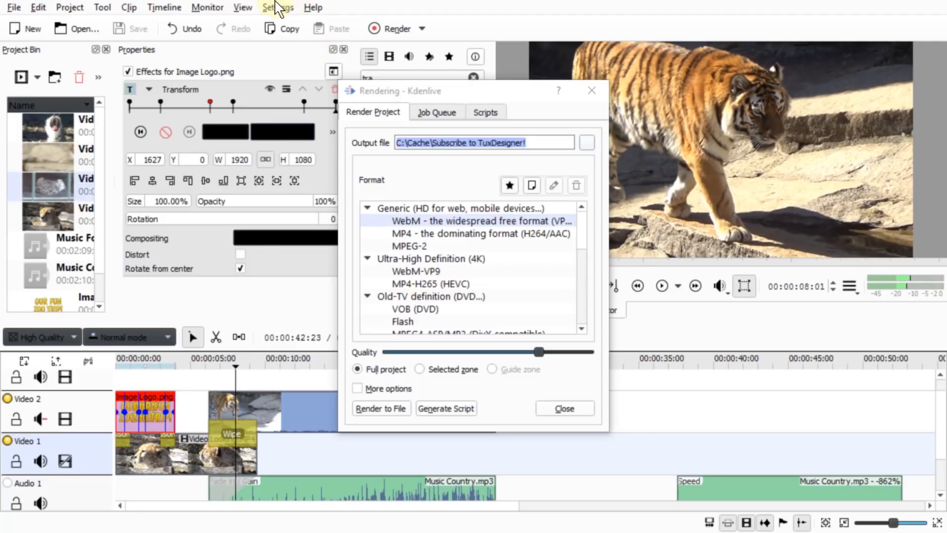
# - Try the Zion (Reversed) colour theme for the interface
pyautogui.click(278, 7)
pyautogui.moveTo(399, 110)
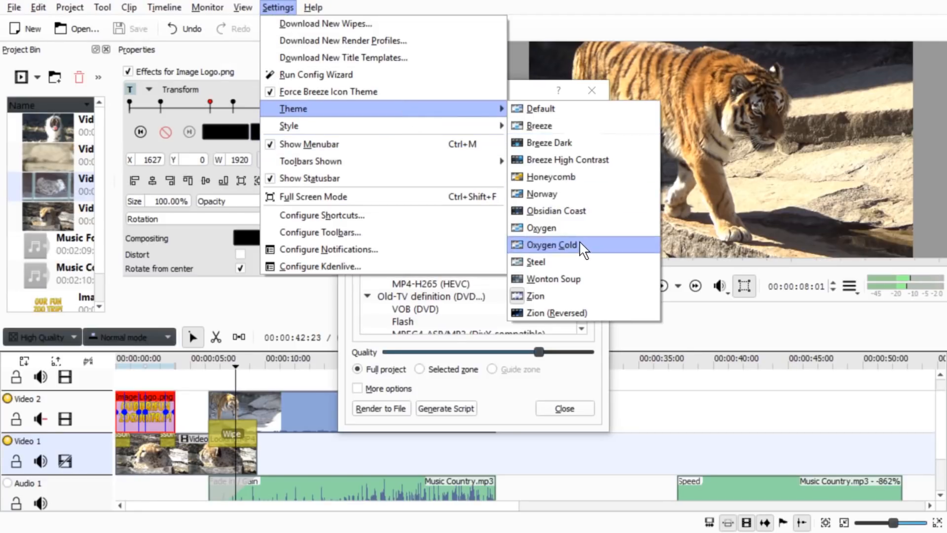
pyautogui.click(579, 308)
# - Switch the interface colour theme to Breeze Dark
pyautogui.click(278, 7)
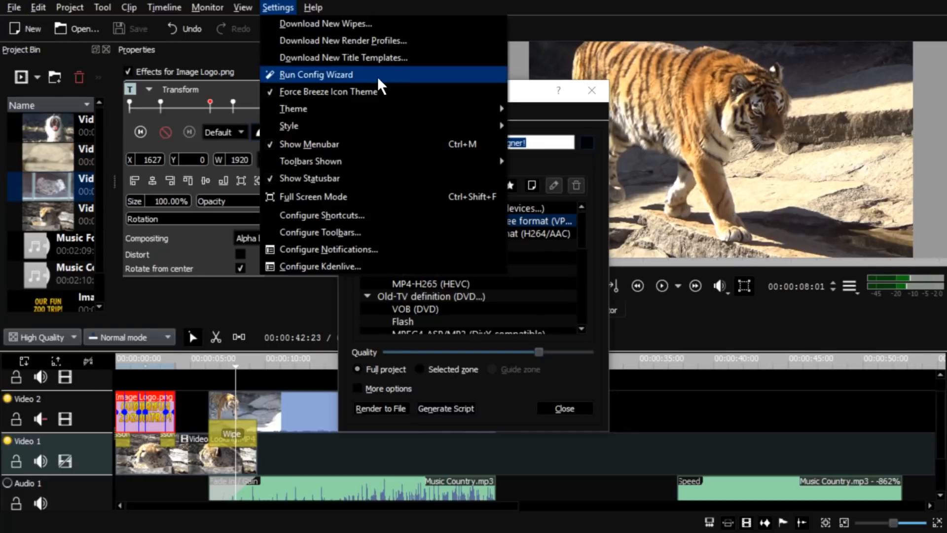
pyautogui.moveTo(389, 109)
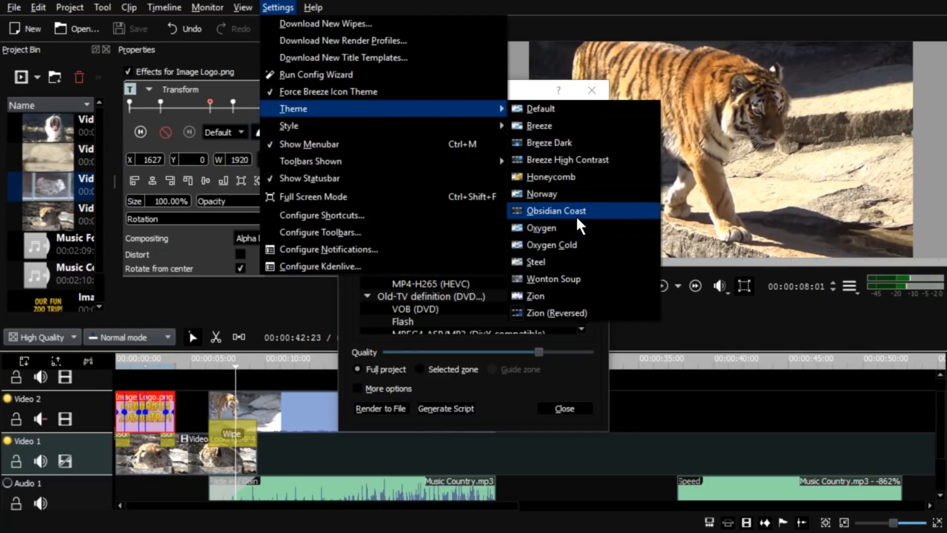
pyautogui.click(583, 139)
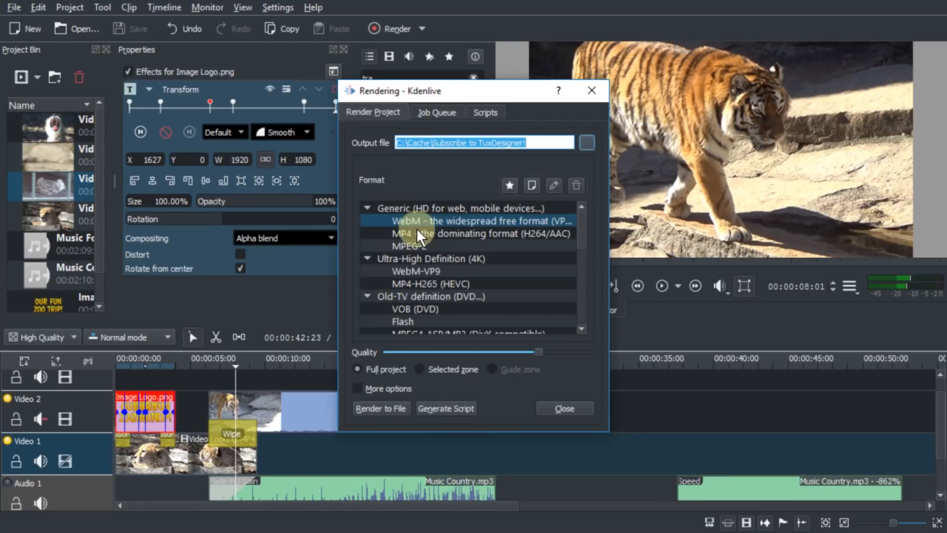
# - Choose MP4 (H264/AAC) as render format, and set maximum encoder speed, 4 threads, video quality 15 and audio quality 192
pyautogui.click(527, 234)
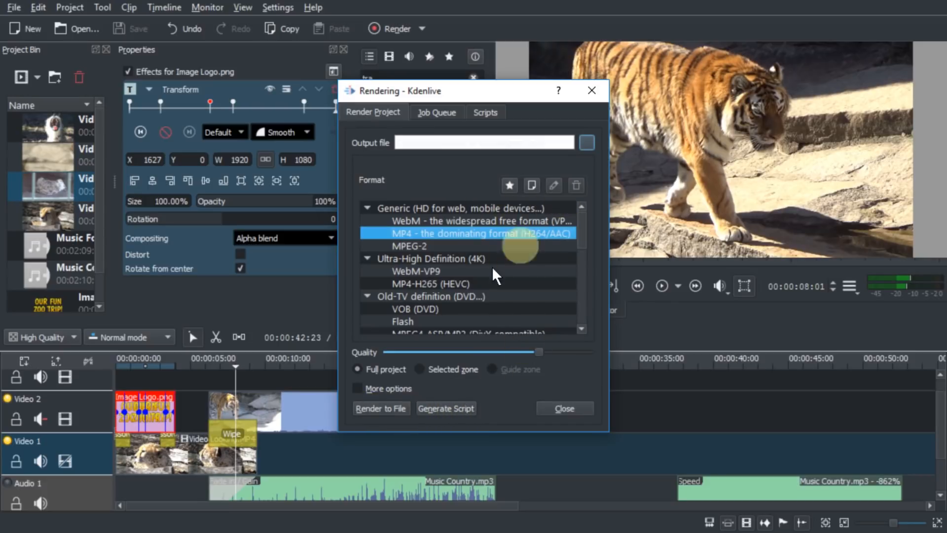
pyautogui.click(358, 388)
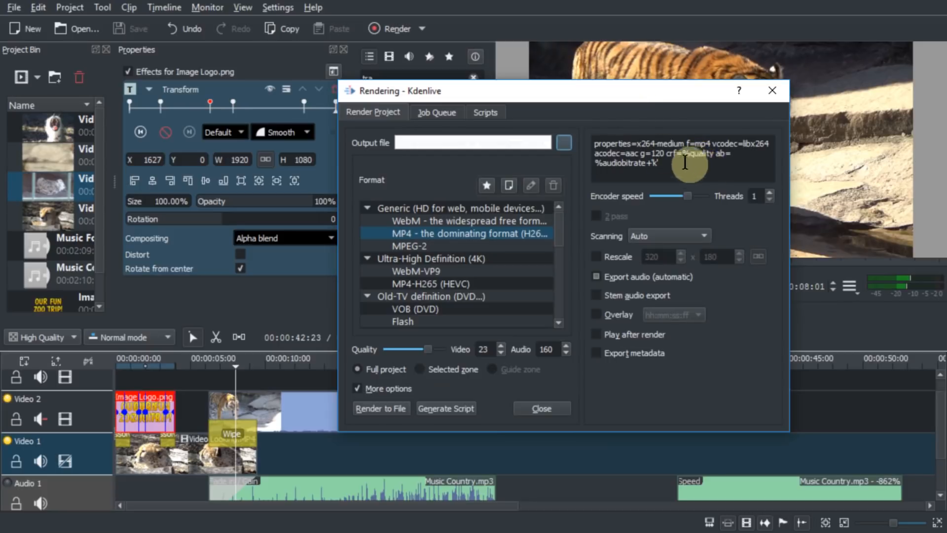
pyautogui.moveTo(688, 169); pyautogui.dragTo(601, 132)
pyautogui.click(705, 173)
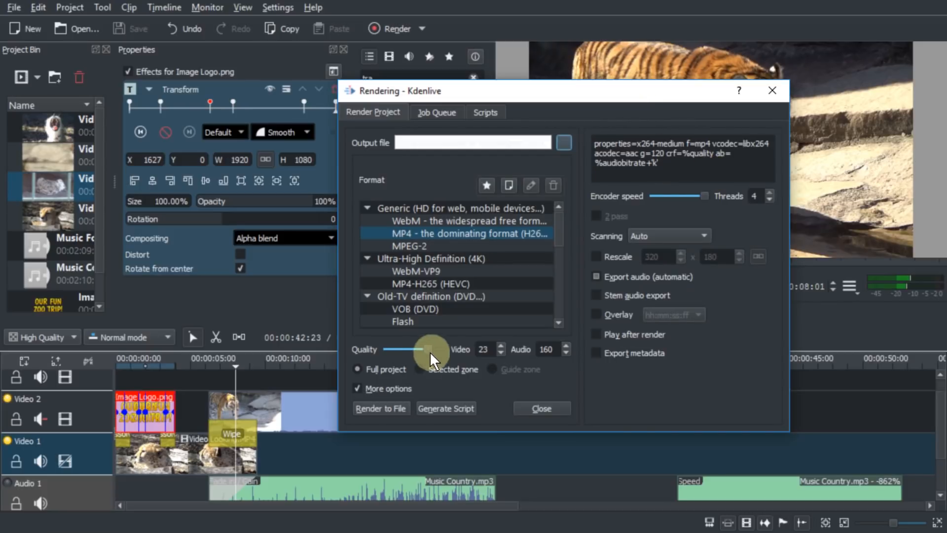
pyautogui.moveTo(430, 351); pyautogui.dragTo(478, 352)
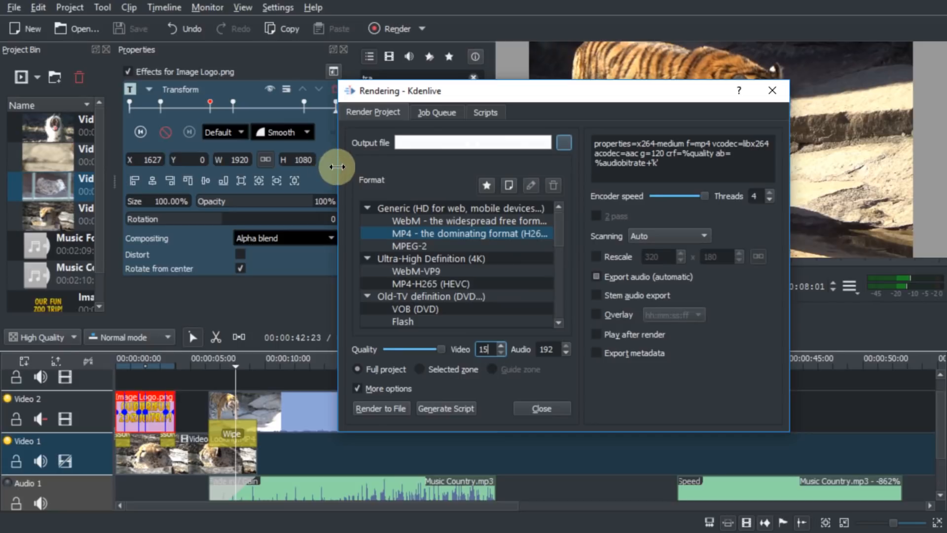
pyautogui.moveTo(337, 167); pyautogui.dragTo(247, 168)
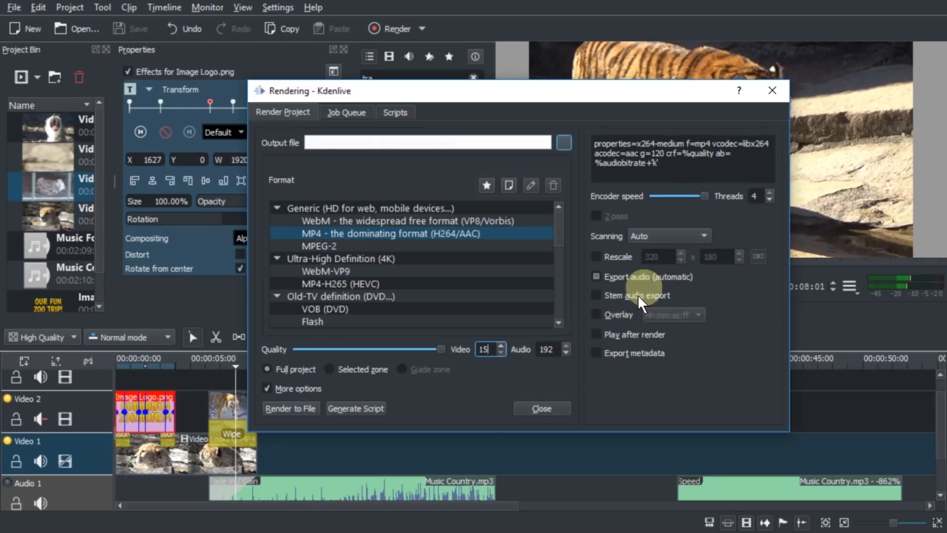
# - Render the full project to file and open the job queue to follow its progress
pyautogui.click(290, 408)
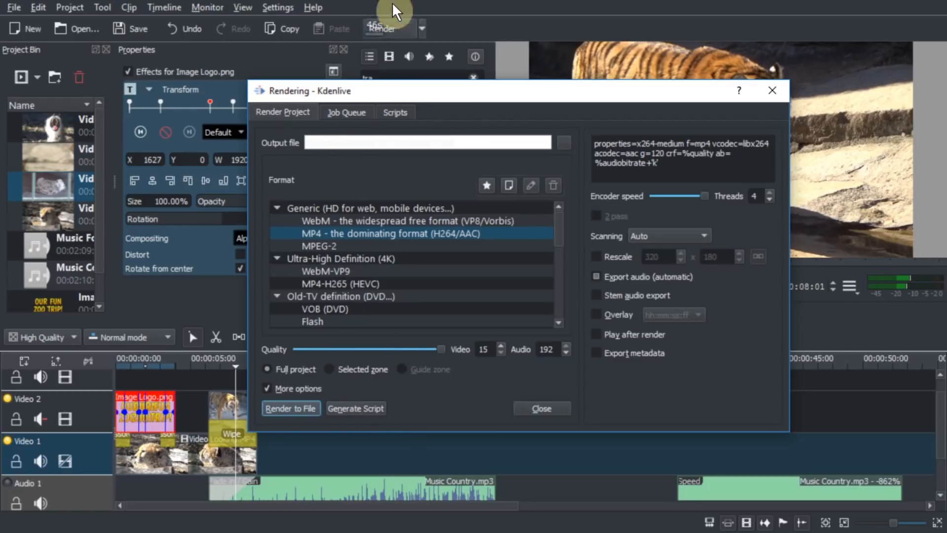
pyautogui.click(362, 112)
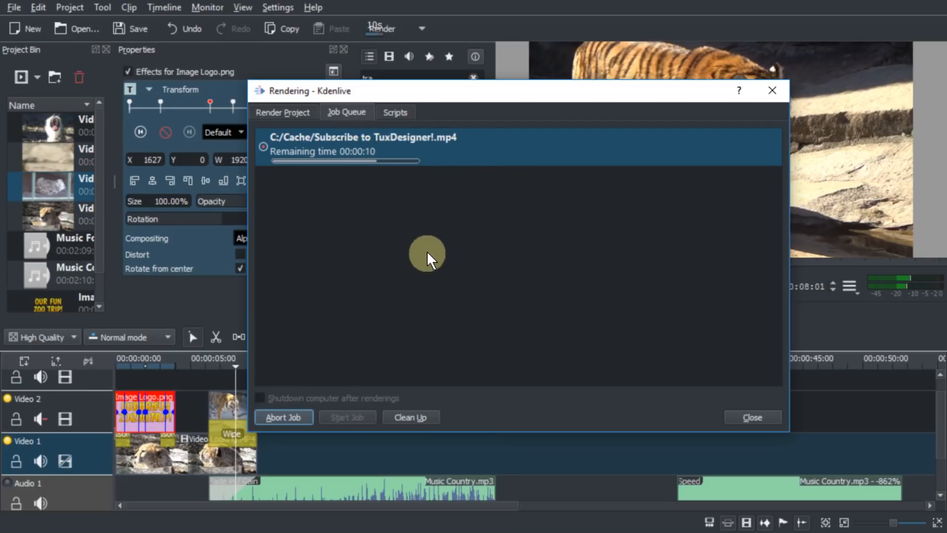
pyautogui.moveTo(568, 97); pyautogui.dragTo(654, 40)
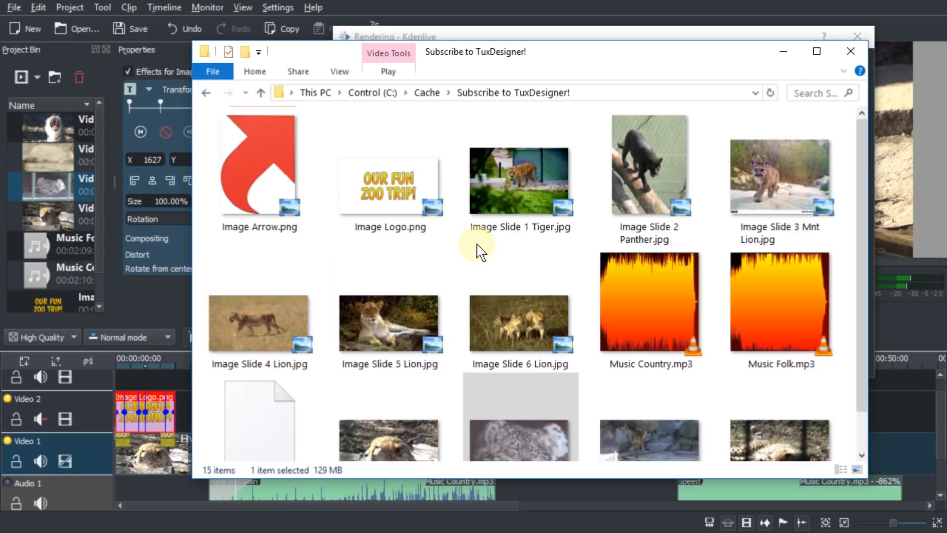
# - Look through the Subscribe to TuxDesigner! folder in File Explorer and check the render job's status
pyautogui.scroll(-1, 477, 244)
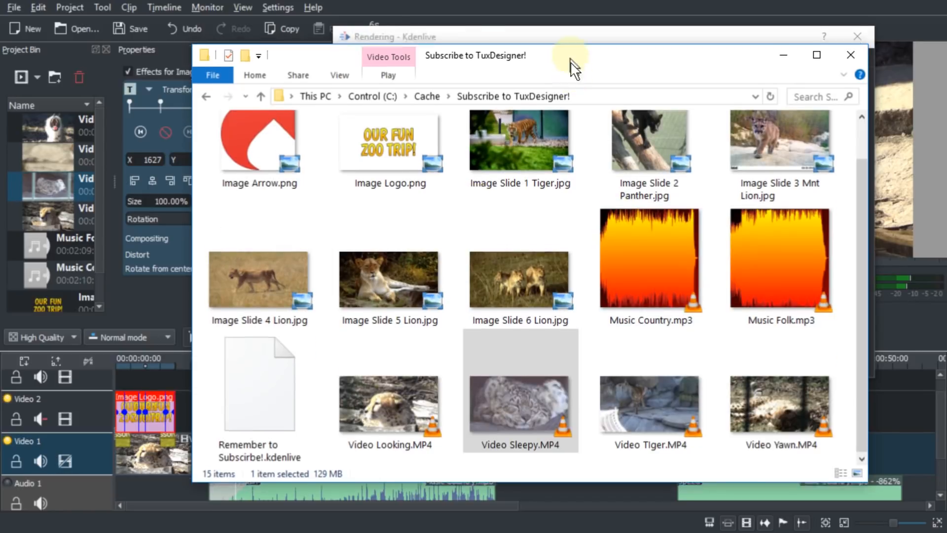
pyautogui.moveTo(575, 67); pyautogui.dragTo(570, 168)
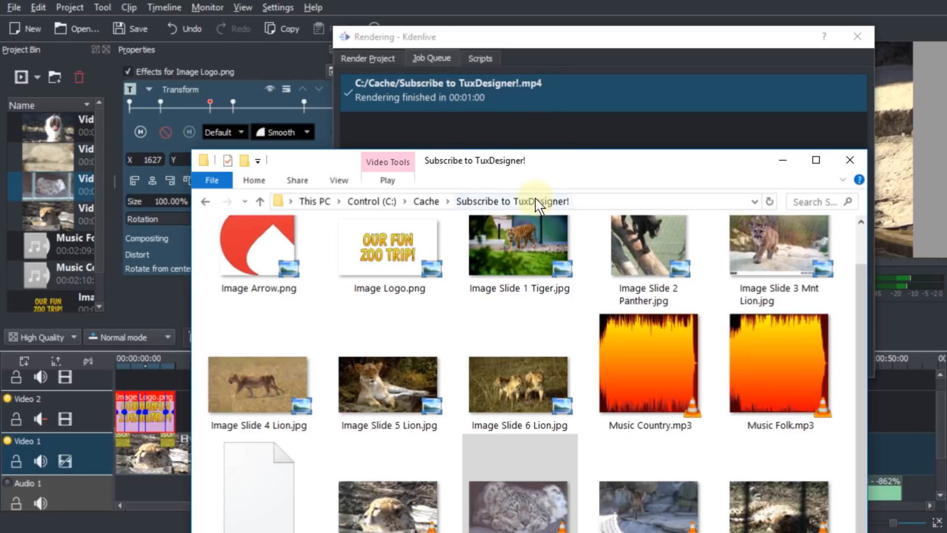
pyautogui.moveTo(587, 165); pyautogui.dragTo(568, 92)
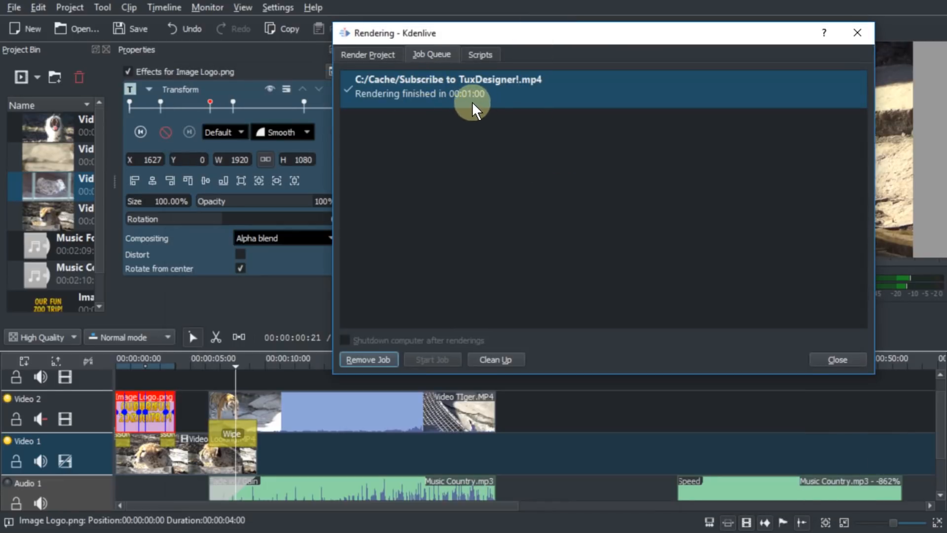
# - Close the rendering window and move the playhead to 00:01:03:14 over the Video Sleepy clip
pyautogui.click(630, 444)
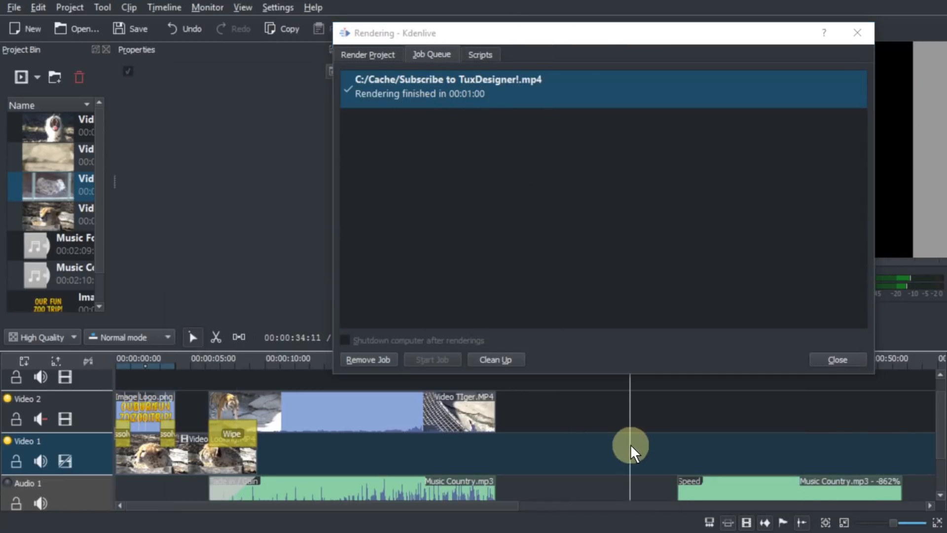
pyautogui.click(847, 30)
pyautogui.scroll(-3, 657, 448)
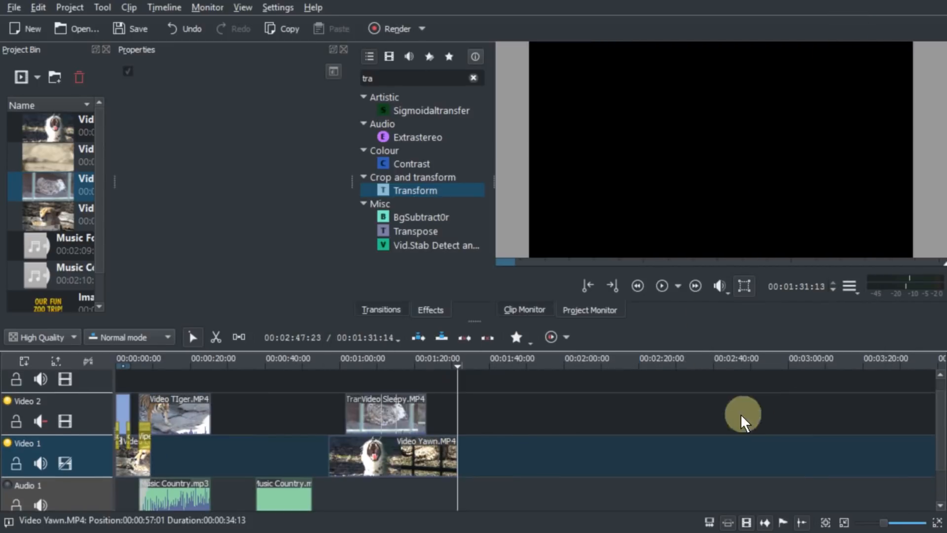
pyautogui.click(352, 358)
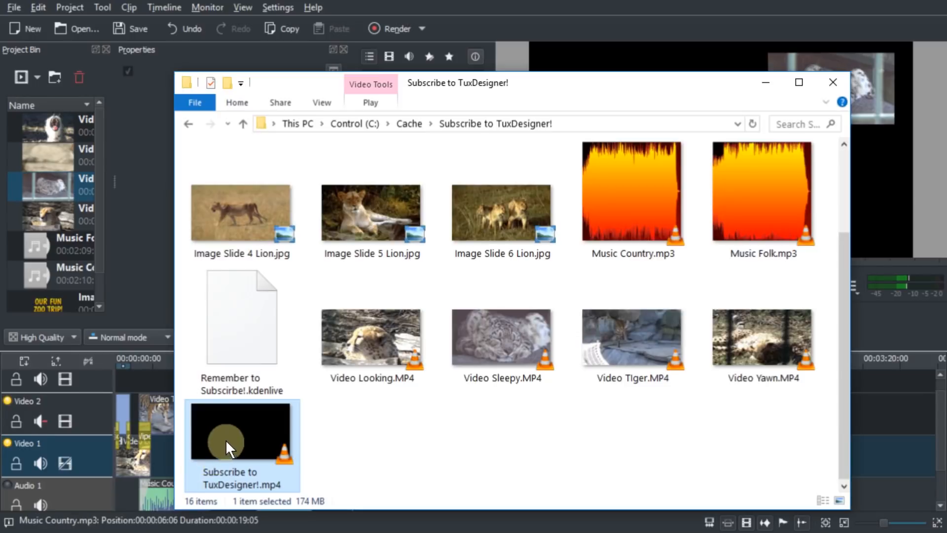
# - Play the opening of the rendered Subscribe to TuxDesigner!.mp4 full screen in VLC, and close the player
pyautogui.doubleClick(247, 432)
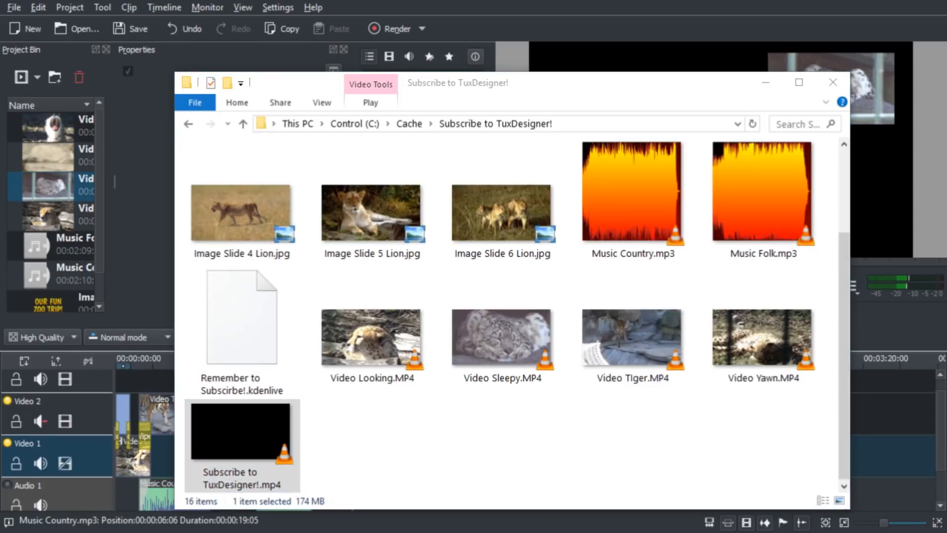
pyautogui.moveTo(0, 217); pyautogui.dragTo(756, 1)
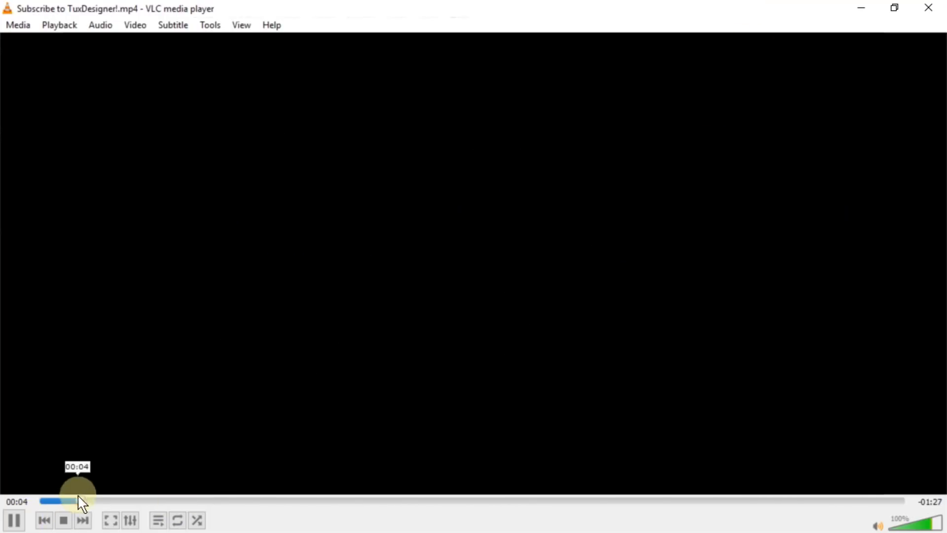
pyautogui.moveTo(78, 500); pyautogui.dragTo(41, 501)
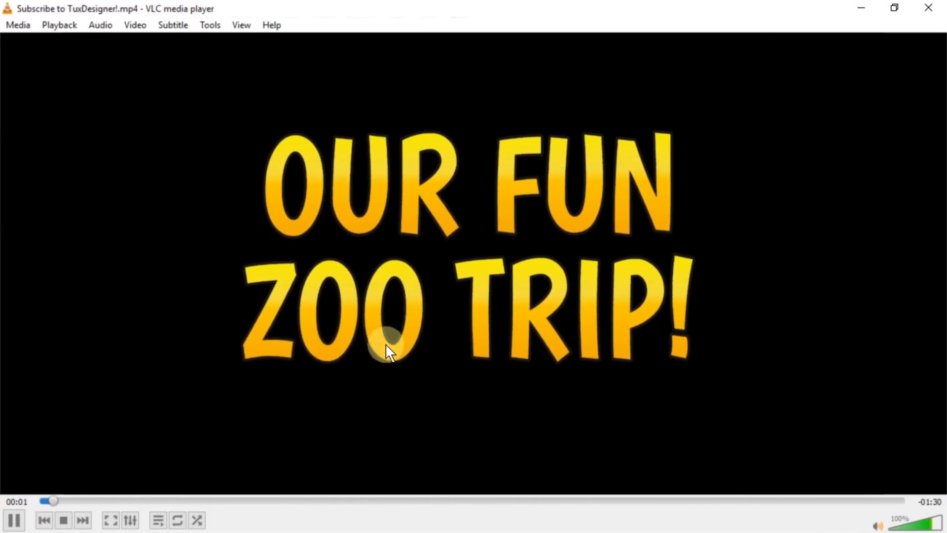
pyautogui.doubleClick(386, 343)
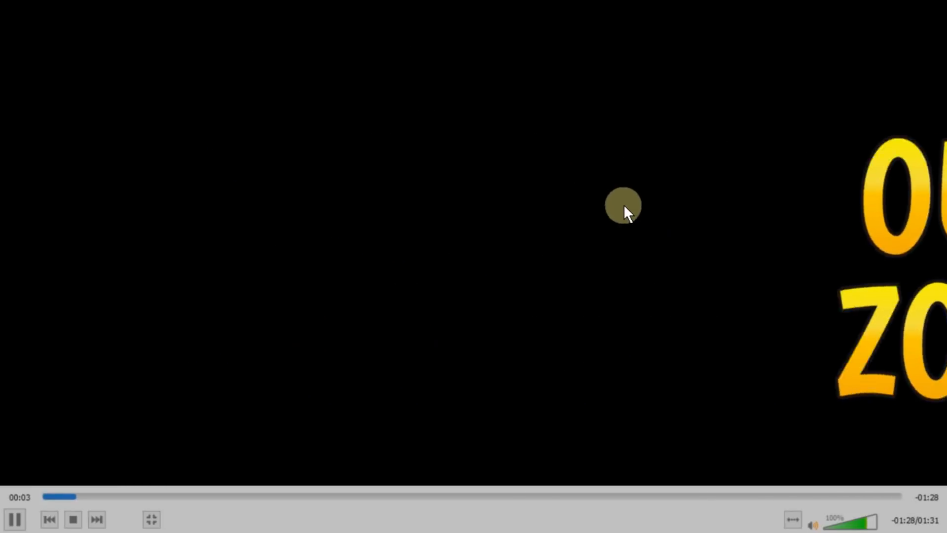
pyautogui.hotkey('alt', 'F4')
# - Move the playhead to 00:00:20:09 over Video Tiger and unhide the Video 1 track
pyautogui.click(94, 421)
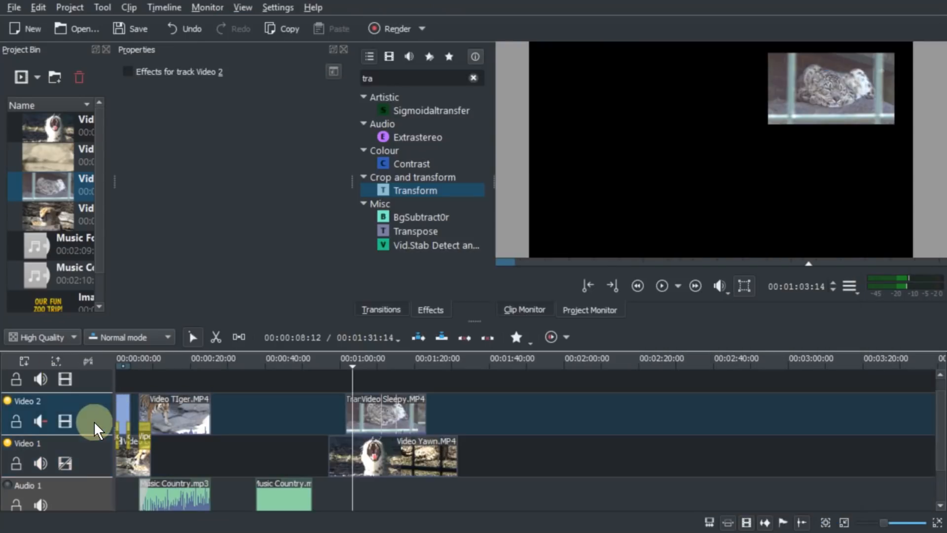
pyautogui.click(191, 363)
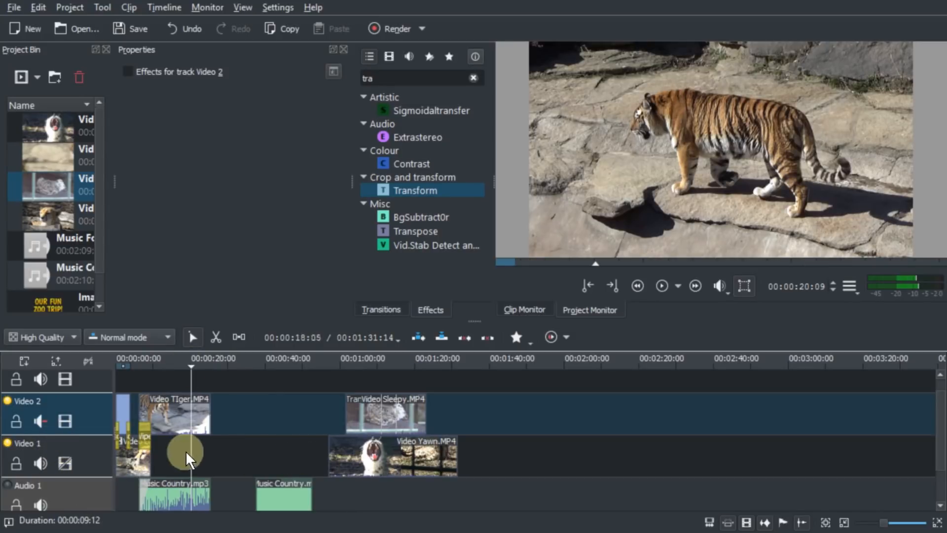
pyautogui.click(69, 462)
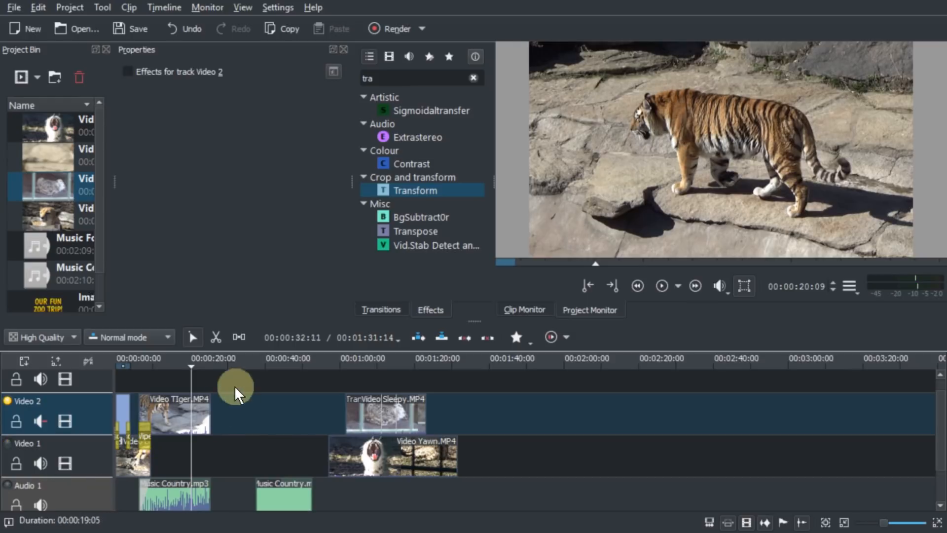
# - Reopen the rendered video in VLC and skip through its middle and final sections to review it
pyautogui.hotkey('alt', 'Tab')
pyautogui.doubleClick(286, 419)
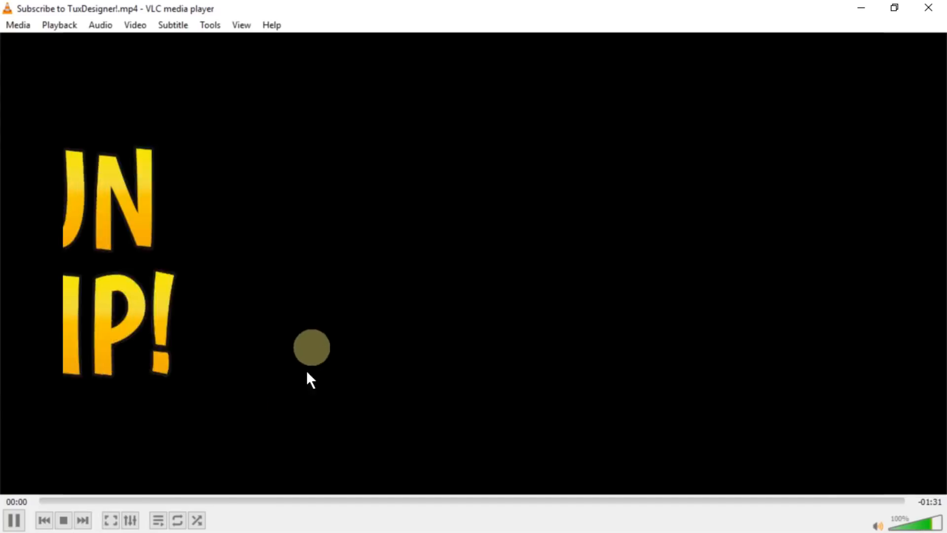
pyautogui.moveTo(87, 503); pyautogui.dragTo(306, 477)
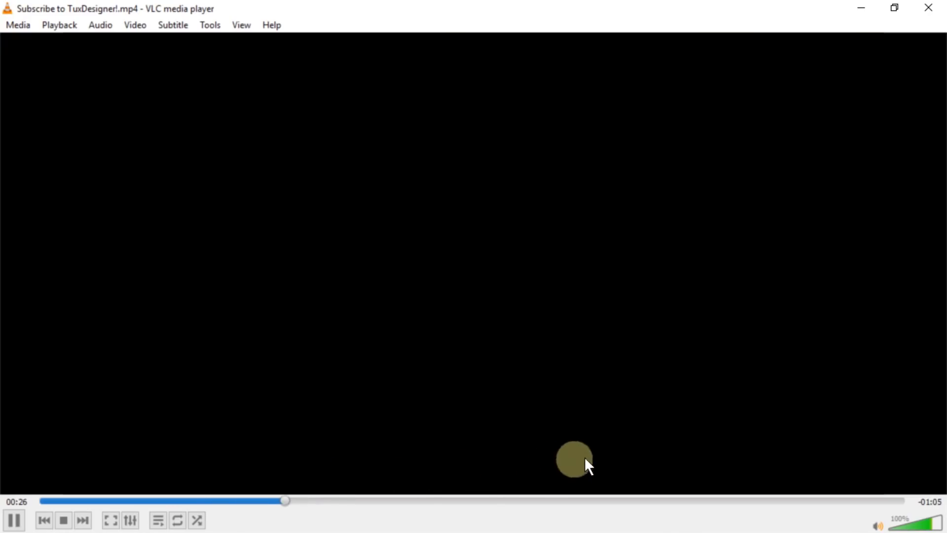
pyautogui.click(803, 501)
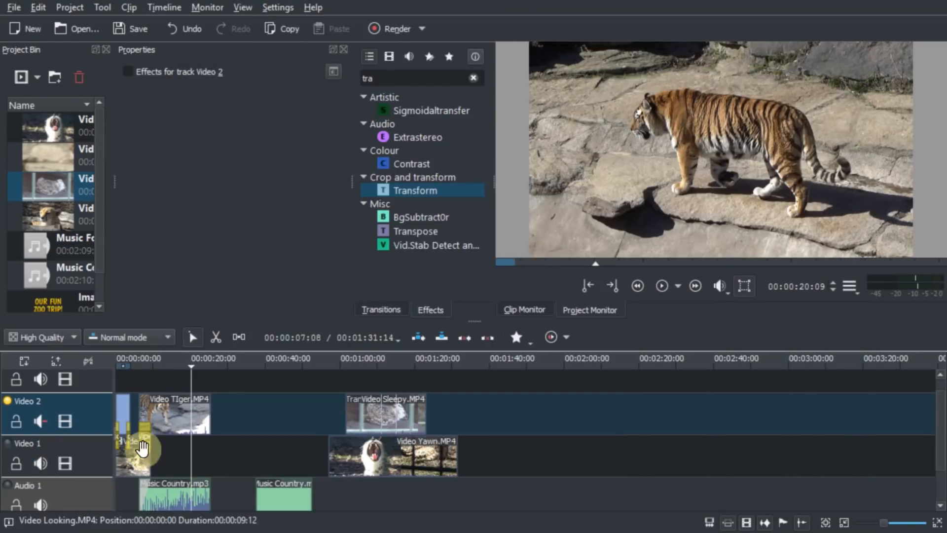
# - Trim the ends of Video Sleepy, Video Yawn and Video Tiger, and shorten the first Music Country clip to 00:00:08:07
pyautogui.click(426, 414)
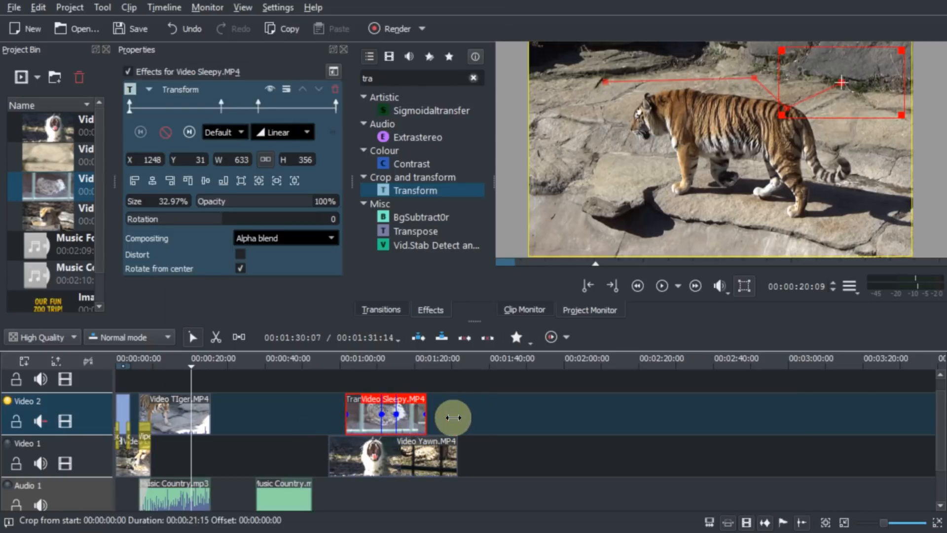
pyautogui.moveTo(453, 417); pyautogui.dragTo(380, 415)
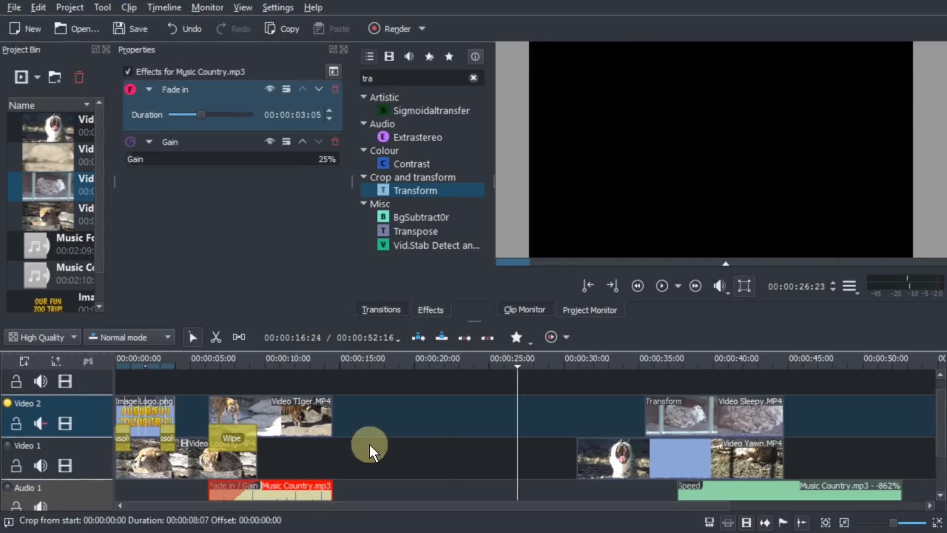
# - Move Video Sleepy, Video Yawn and the second Music Country clip earlier, starting Video Sleepy and the music where Video Tiger ends
pyautogui.scroll(-1, 369, 443)
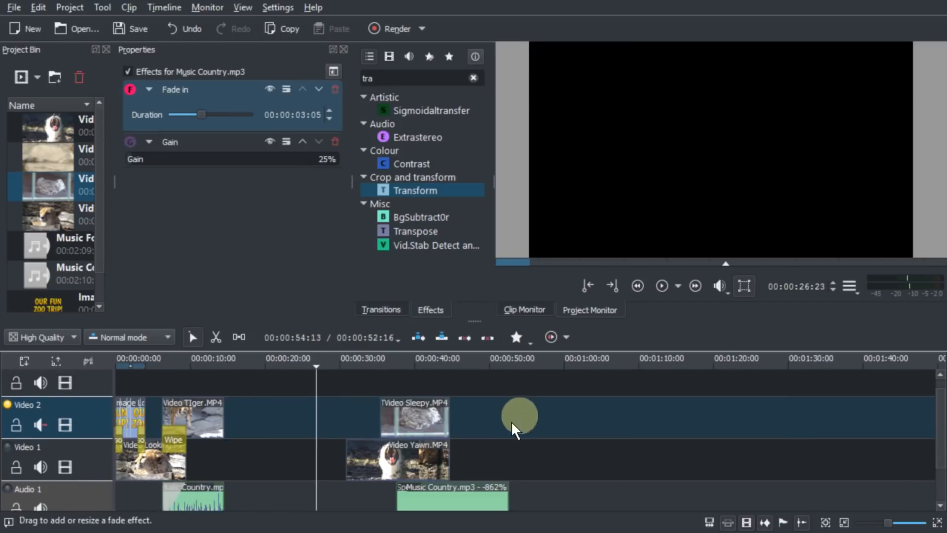
pyautogui.moveTo(511, 422); pyautogui.dragTo(345, 507)
pyautogui.moveTo(412, 460); pyautogui.dragTo(256, 460)
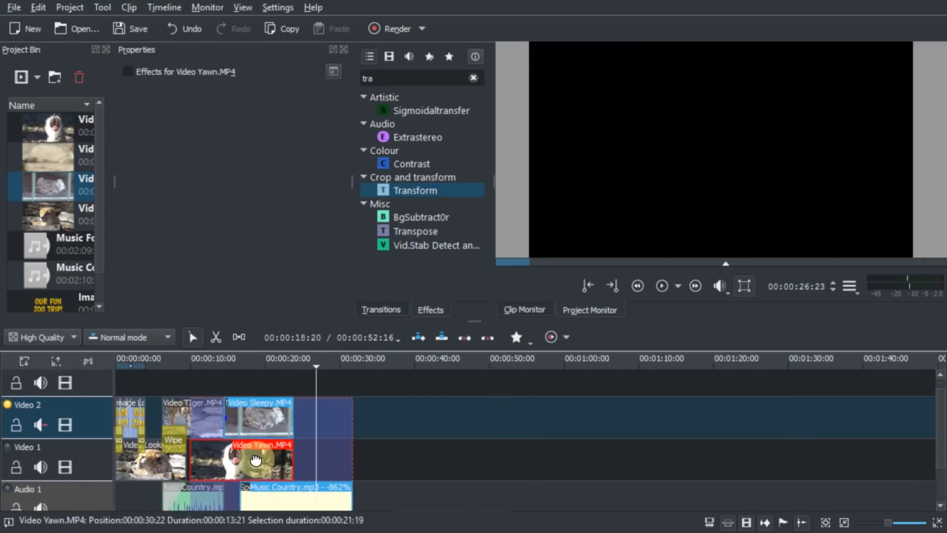
pyautogui.click(391, 454)
pyautogui.click(289, 495)
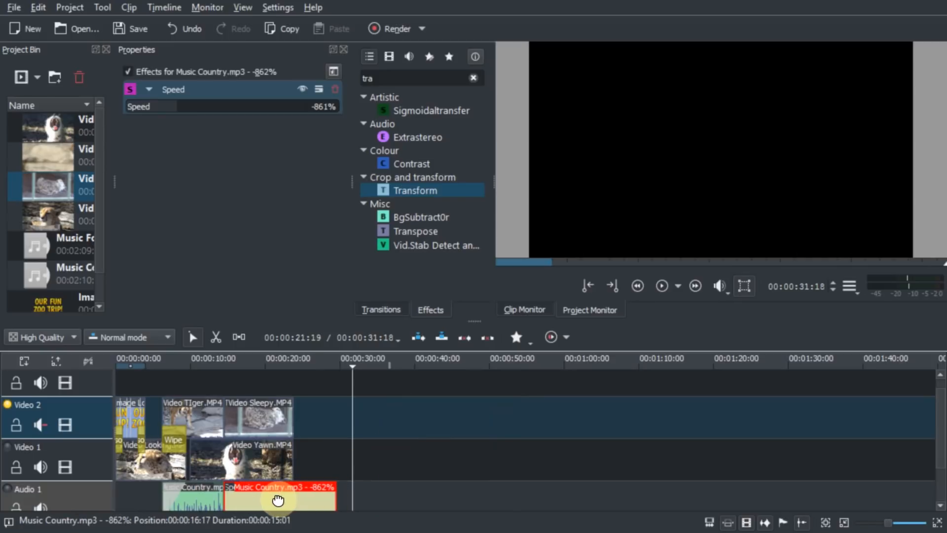
# - Trim Video Yawn's start to Video Sleepy's start and the second Music Country clip's end to Video Sleepy's end
pyautogui.moveTo(190, 459); pyautogui.dragTo(224, 459)
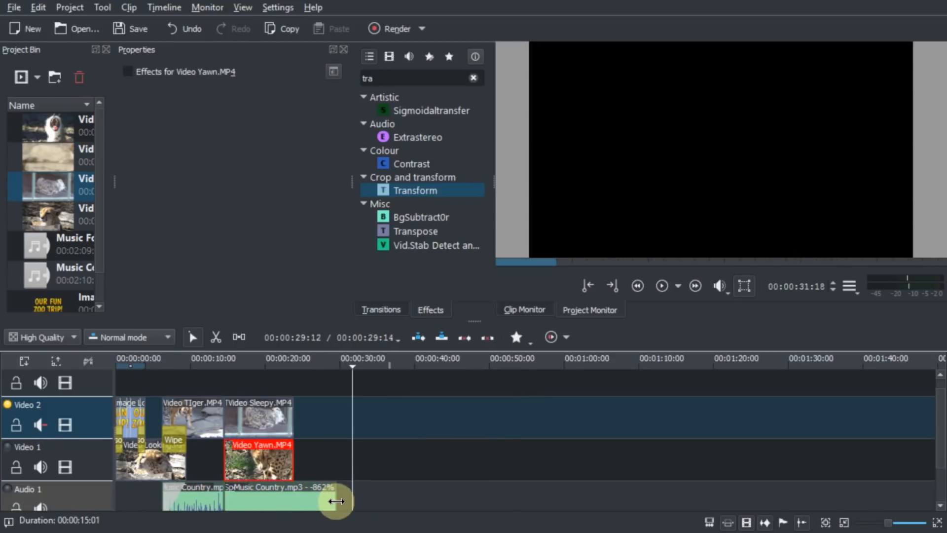
pyautogui.moveTo(336, 501); pyautogui.dragTo(292, 499)
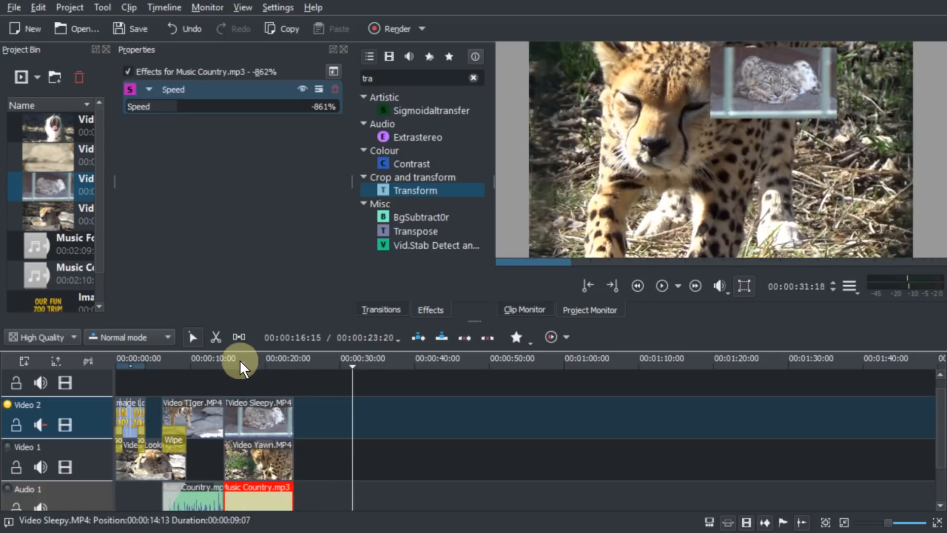
# - Trim the ends of Video Yawn, Video Sleepy and the second Music Country clip so each lasts 00:00:04:09
pyautogui.click(240, 359)
pyautogui.click(270, 462)
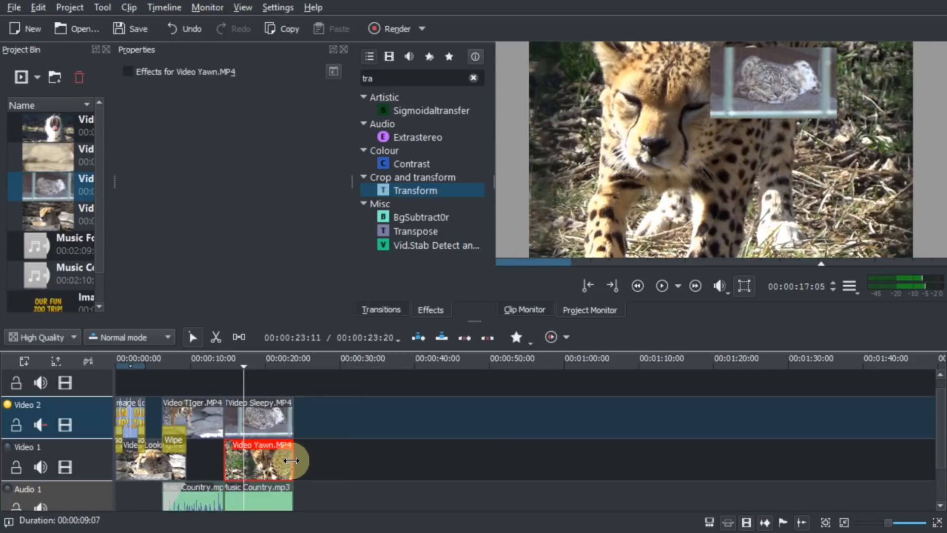
pyautogui.moveTo(291, 460); pyautogui.dragTo(256, 461)
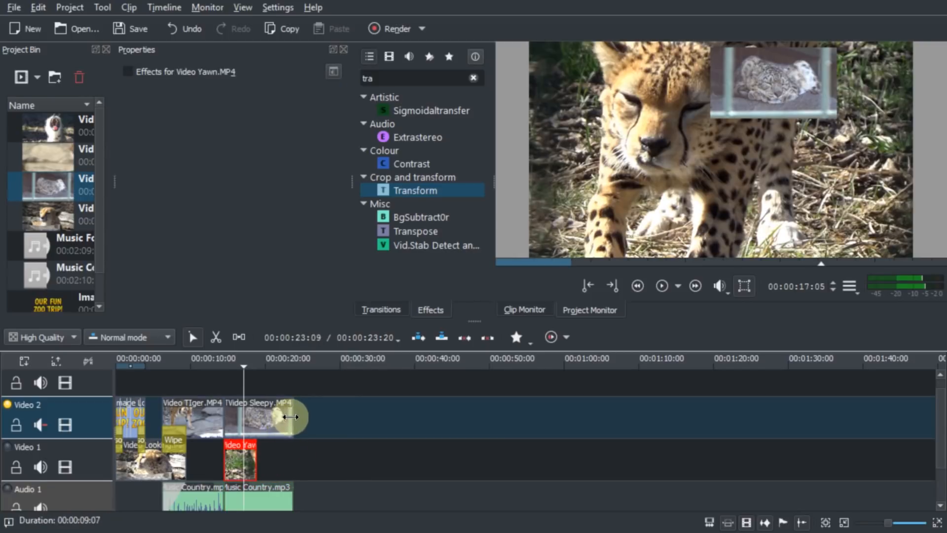
pyautogui.moveTo(290, 417); pyautogui.dragTo(256, 419)
pyautogui.moveTo(289, 493); pyautogui.dragTo(256, 495)
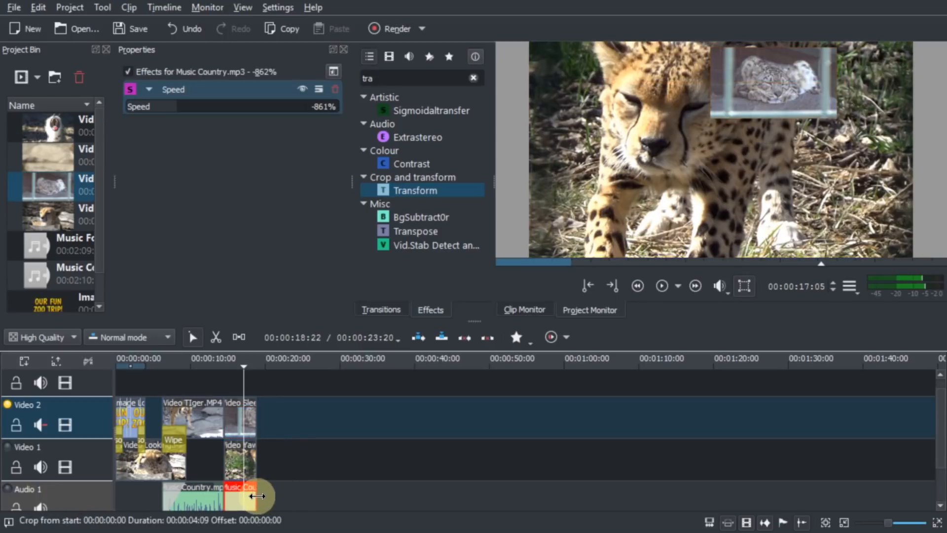
# - Save the project and render it in full as MP4 to a file named output in the Subscribe to TuxDesigner! folder
pyautogui.click(139, 37)
pyautogui.click(410, 25)
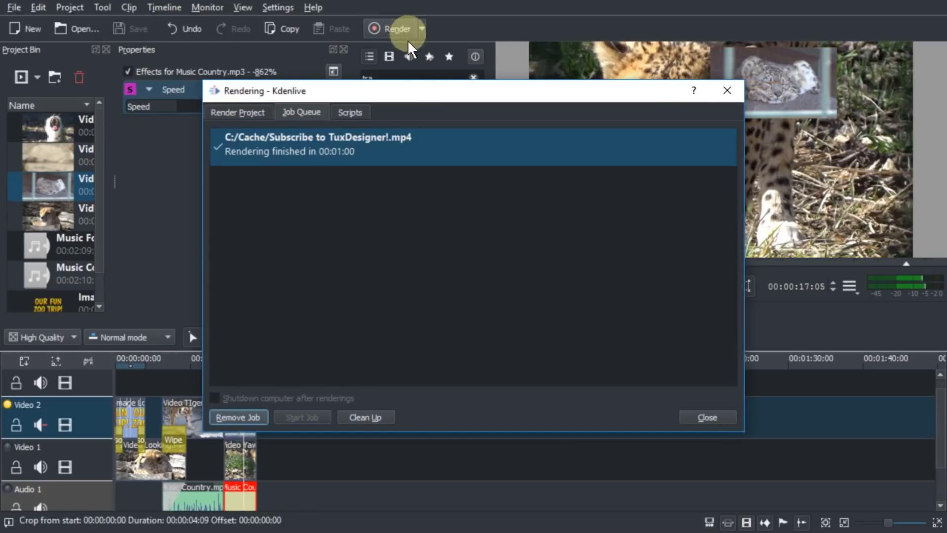
pyautogui.click(238, 112)
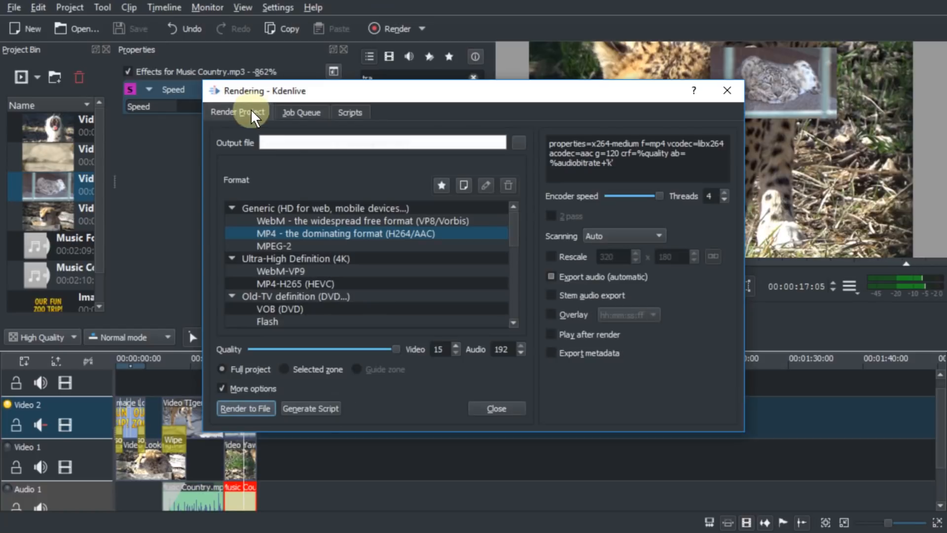
pyautogui.click(517, 142)
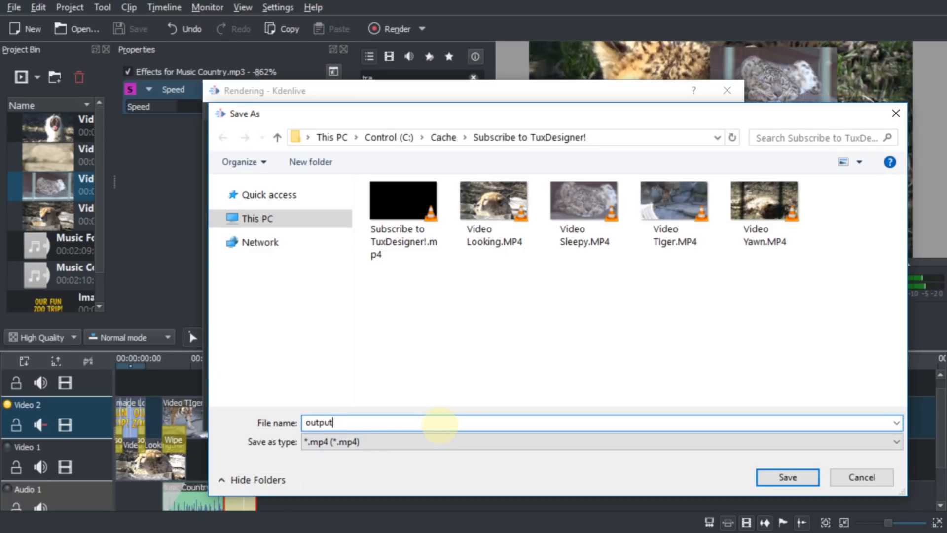
pyautogui.press('Return')
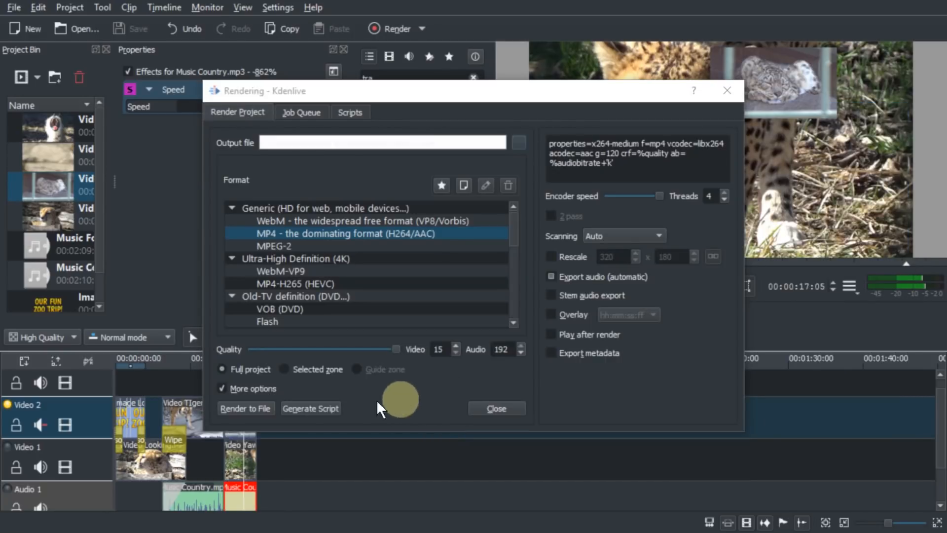
pyautogui.click(258, 409)
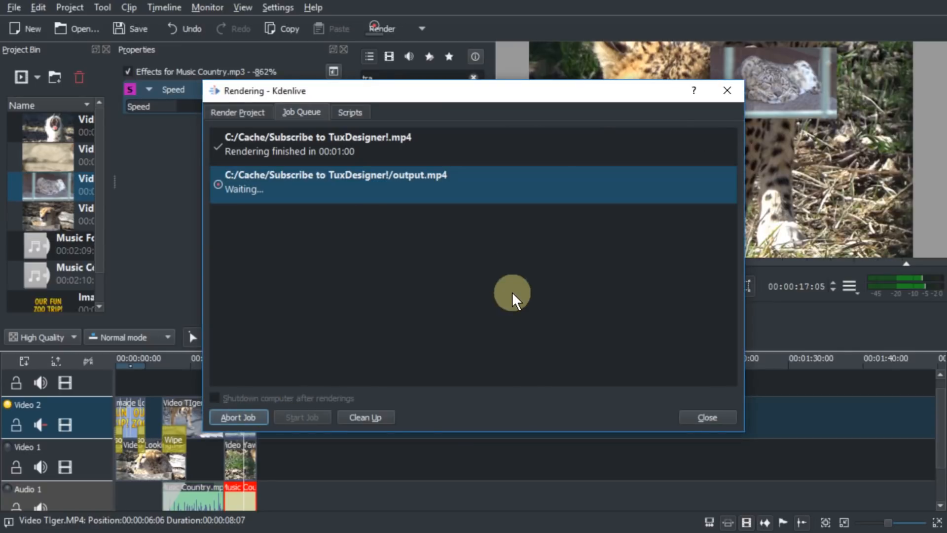
# - Switch to File Explorer and compare the file sizes of output.mp4 and Subscribe to TuxDesigner!.mp4
pyautogui.click(280, 301)
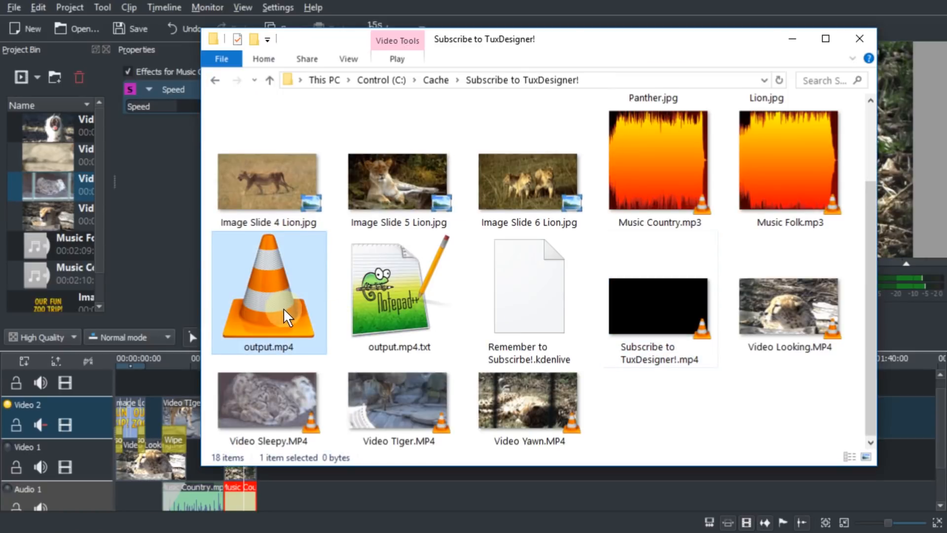
pyautogui.scroll(2, 284, 312)
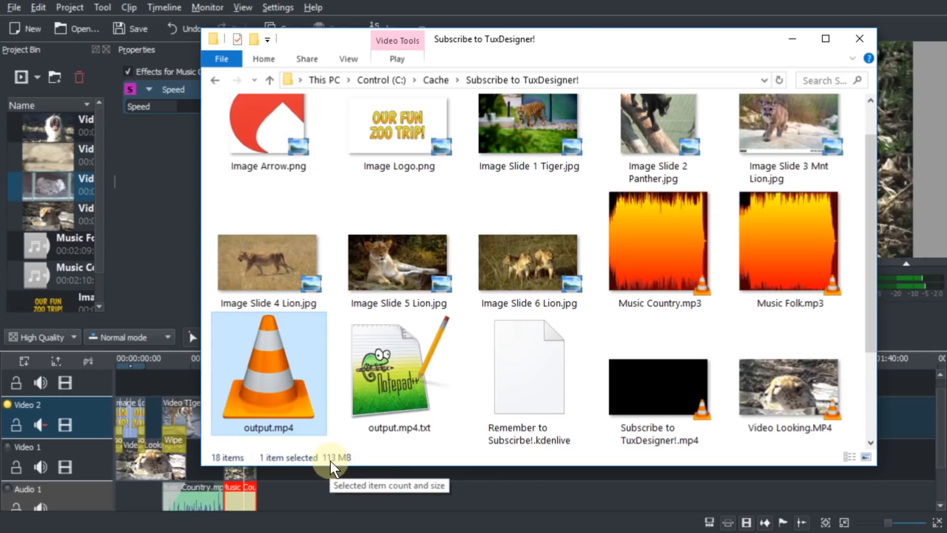
pyautogui.click(659, 369)
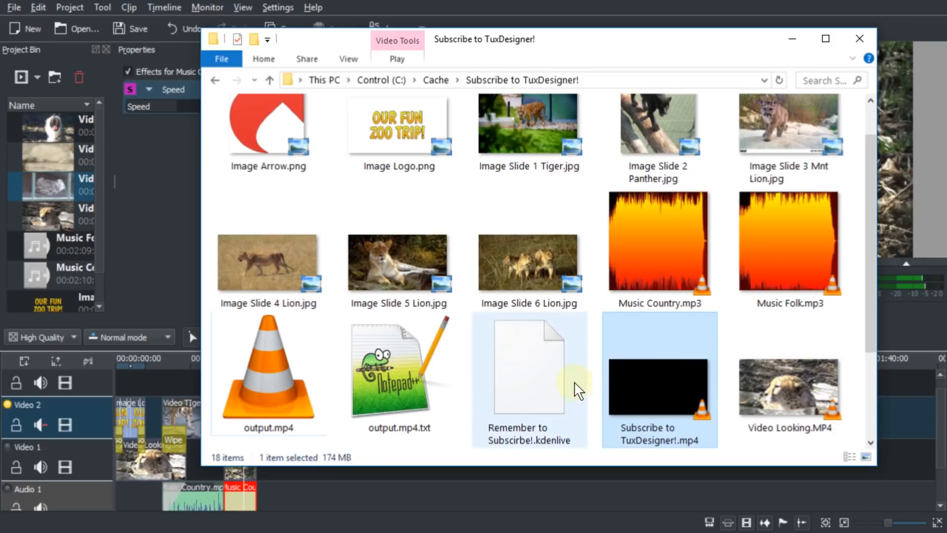
pyautogui.click(300, 383)
# - Check the output.mp4 render job, play the rendered file in VLC, and close Kdenlive's Rendering dialog
pyautogui.moveTo(498, 44); pyautogui.dragTo(732, 98)
pyautogui.click(400, 97)
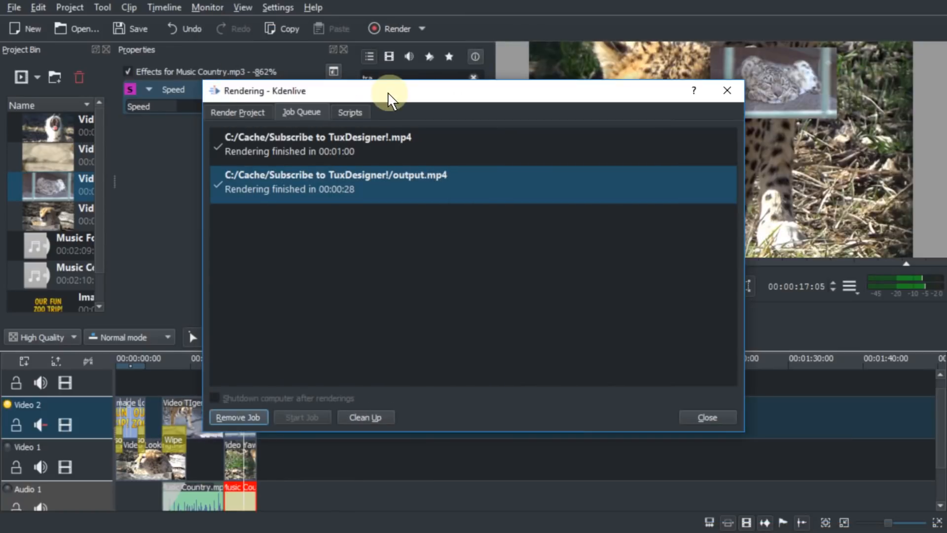
pyautogui.hotkey('alt', 'Tab')
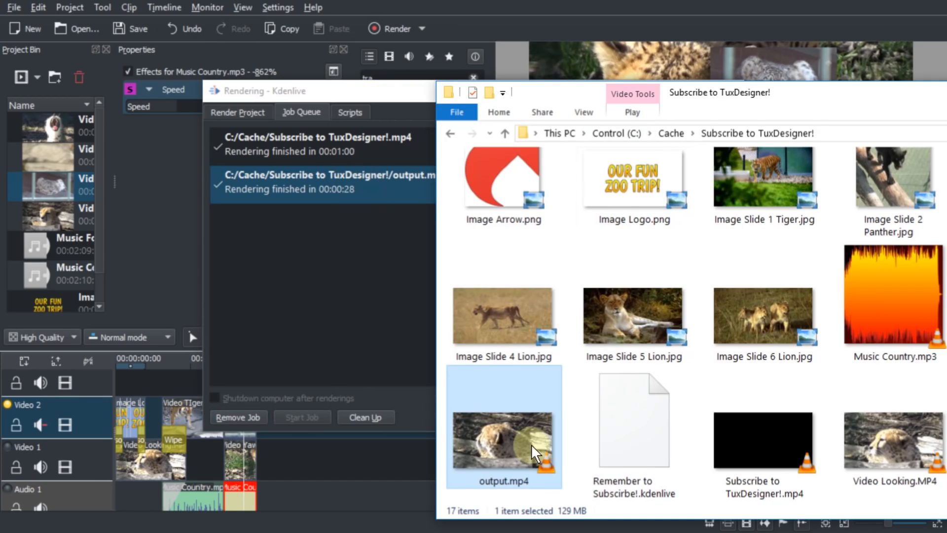
pyautogui.doubleClick(529, 420)
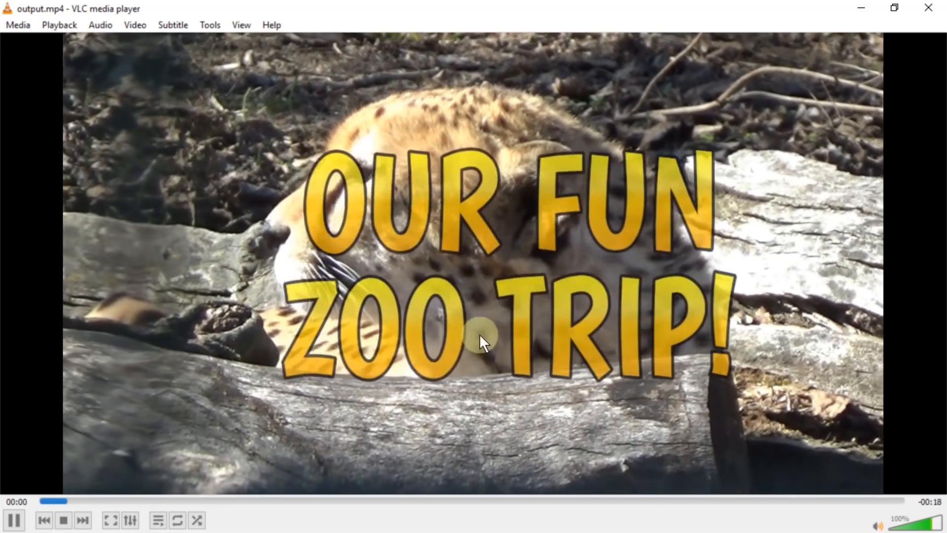
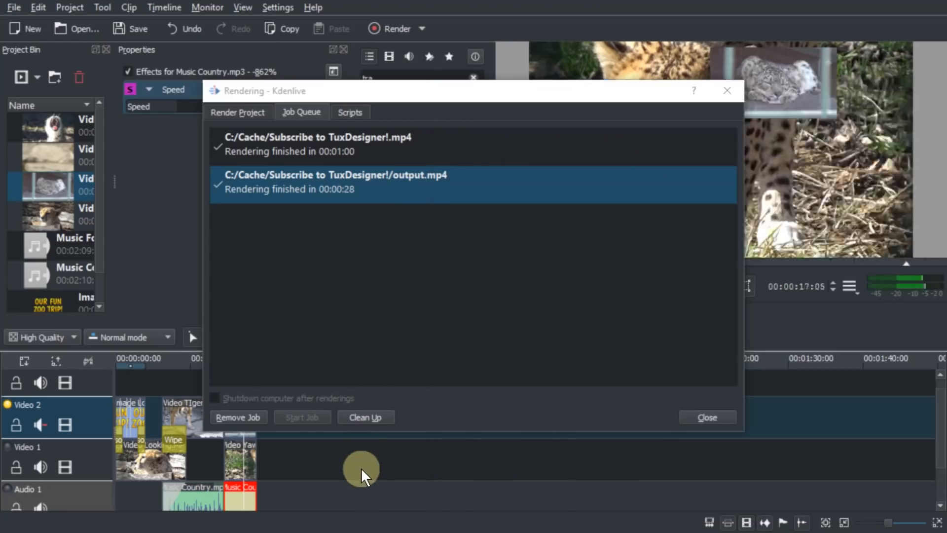
pyautogui.click(696, 417)
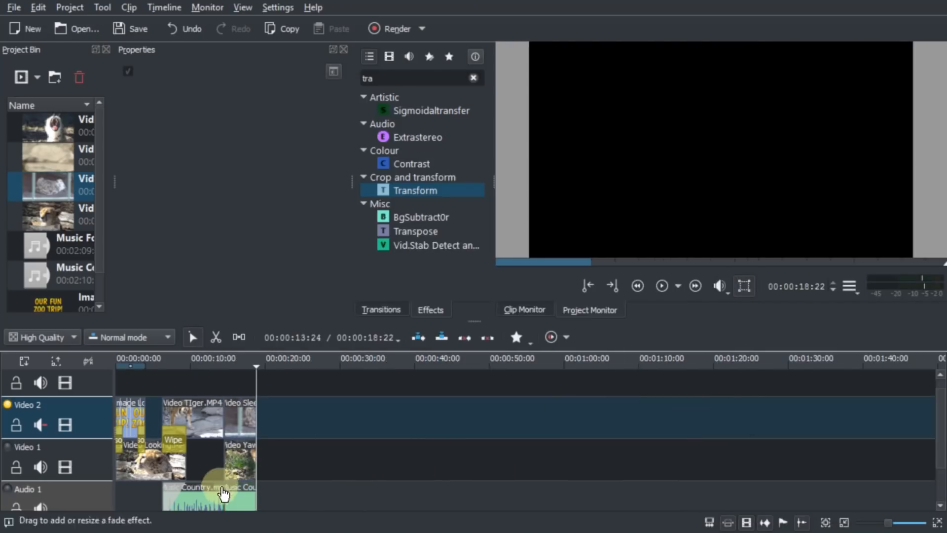
# - Try a speed of -354% on the second Music Country clip, then remove its Speed effect and realign it with Video Tiger's end
pyautogui.click(238, 496)
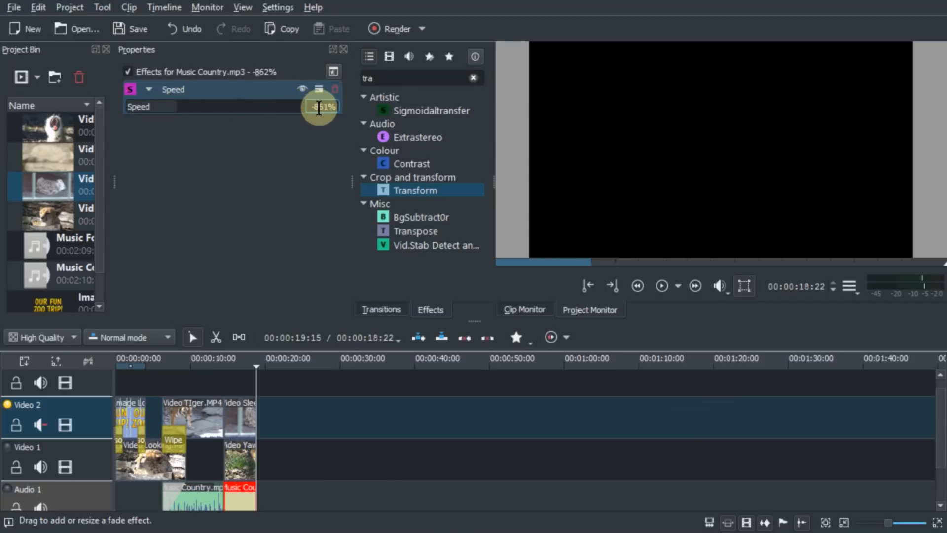
pyautogui.click(199, 109)
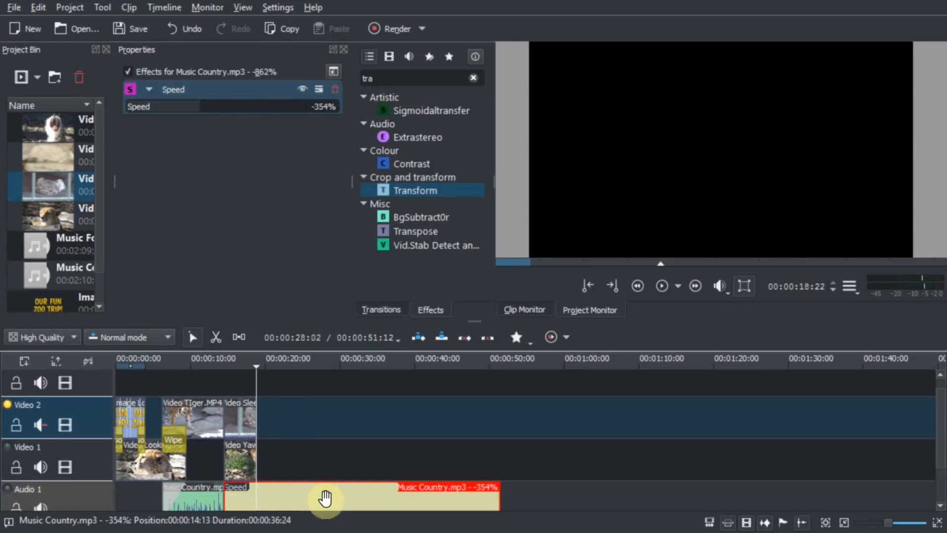
pyautogui.moveTo(319, 497); pyautogui.dragTo(358, 497)
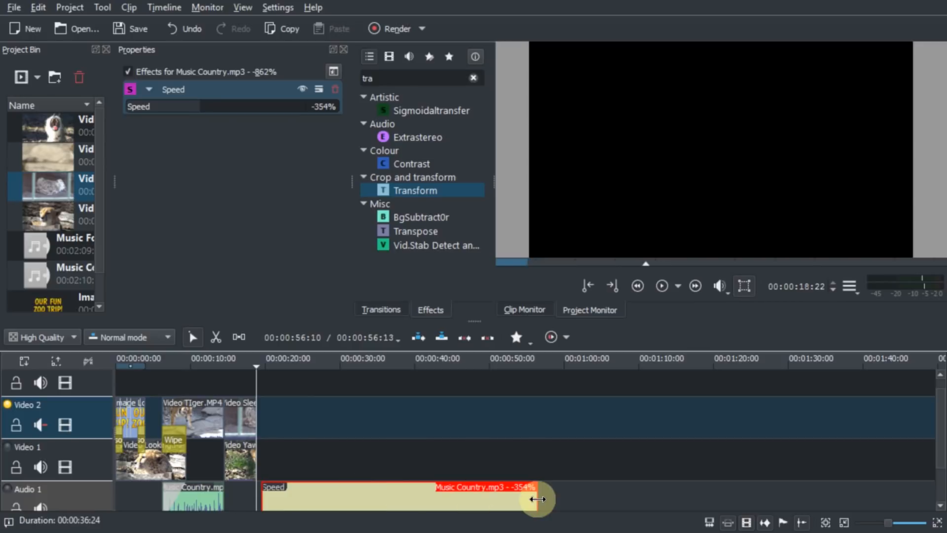
pyautogui.click(335, 89)
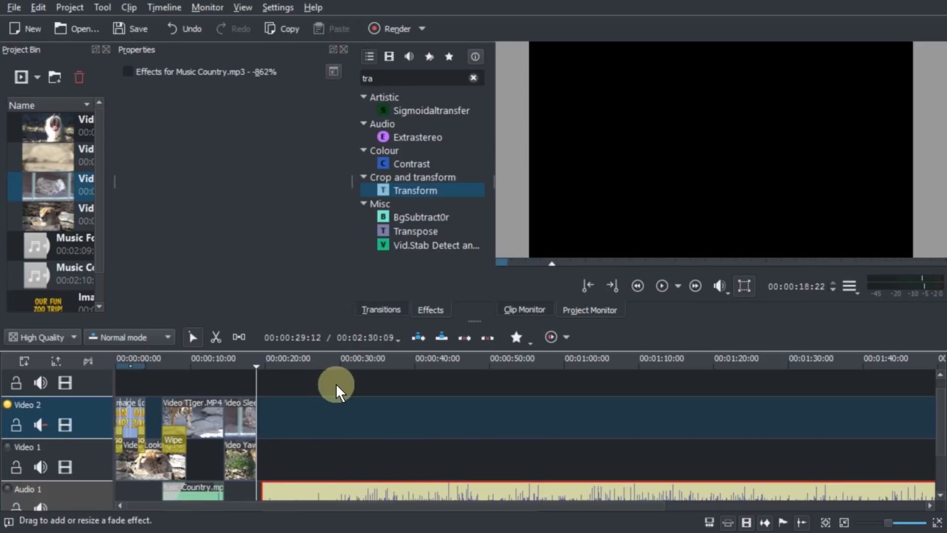
pyautogui.moveTo(334, 490); pyautogui.dragTo(273, 494)
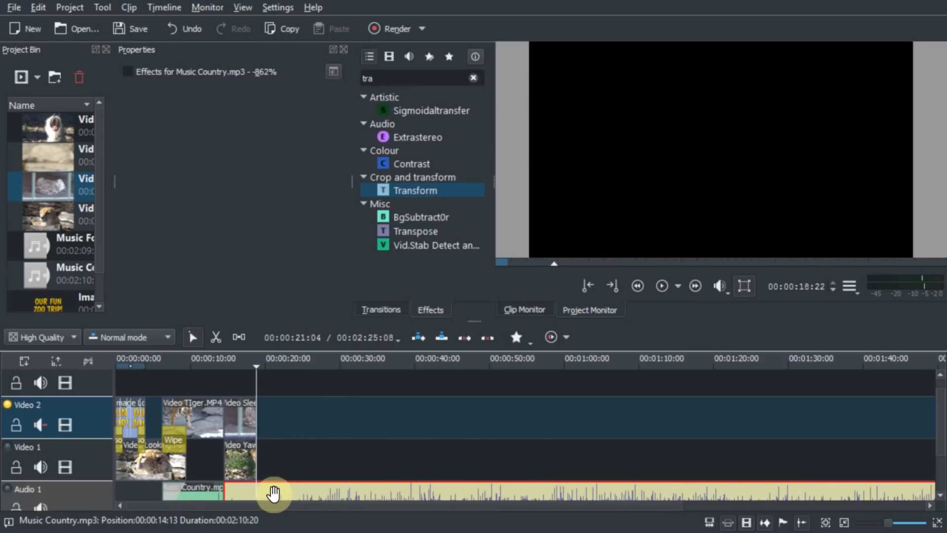
# - Place the playhead at 00:00:27:13 and delete the second Music Country clip from Audio 1
pyautogui.click(321, 362)
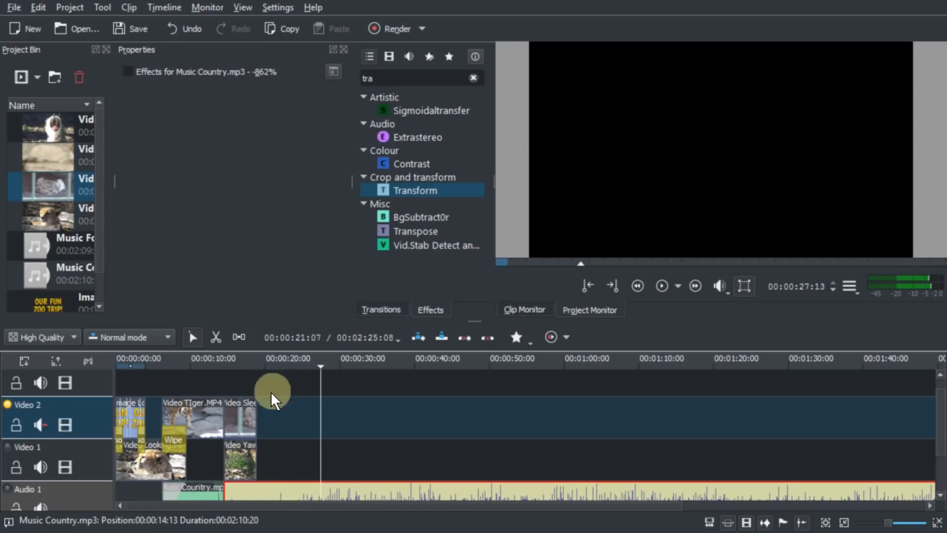
pyautogui.rightClick(262, 494)
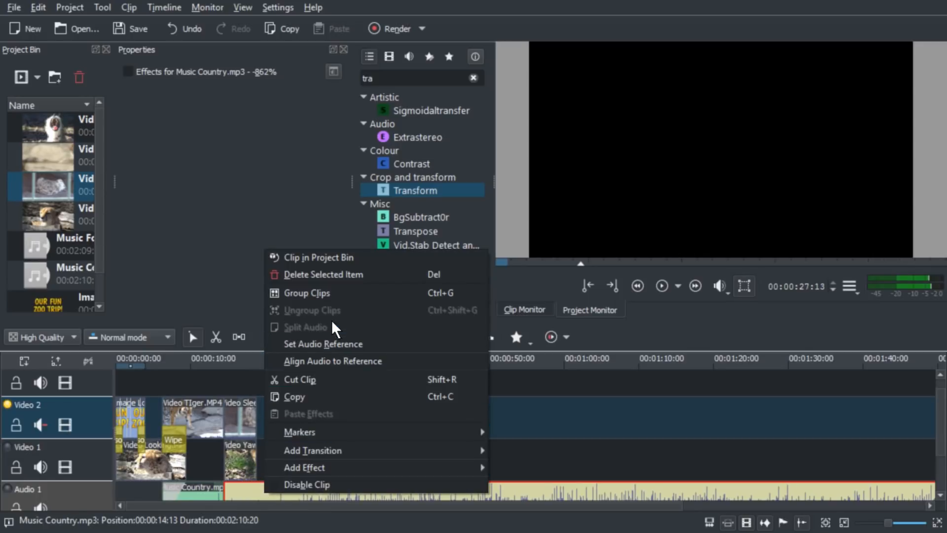
pyautogui.click(336, 276)
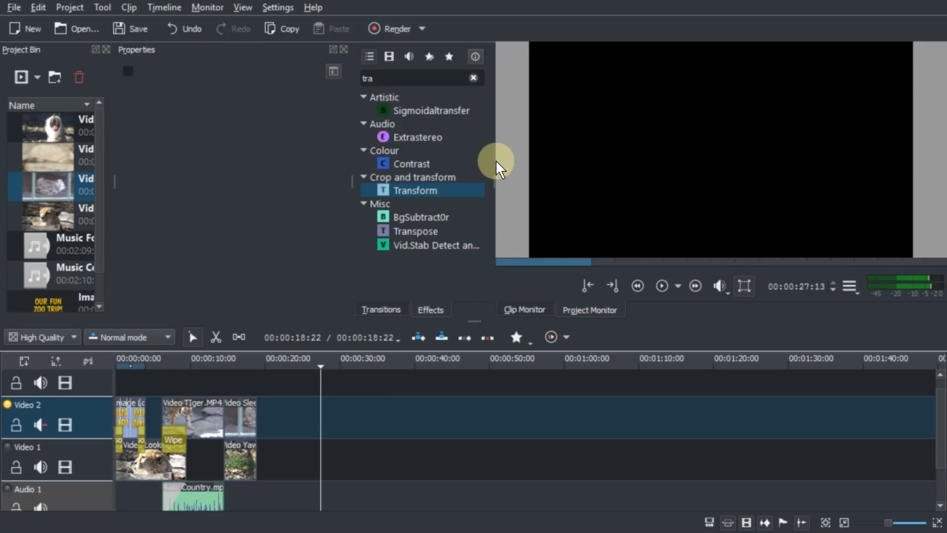
# - Widen the project bin and import the six images from Image Slide 1 Tiger.jpg to Image Slide 6 Lion.jpg from File Explorer
pyautogui.moveTo(495, 163); pyautogui.dragTo(550, 166)
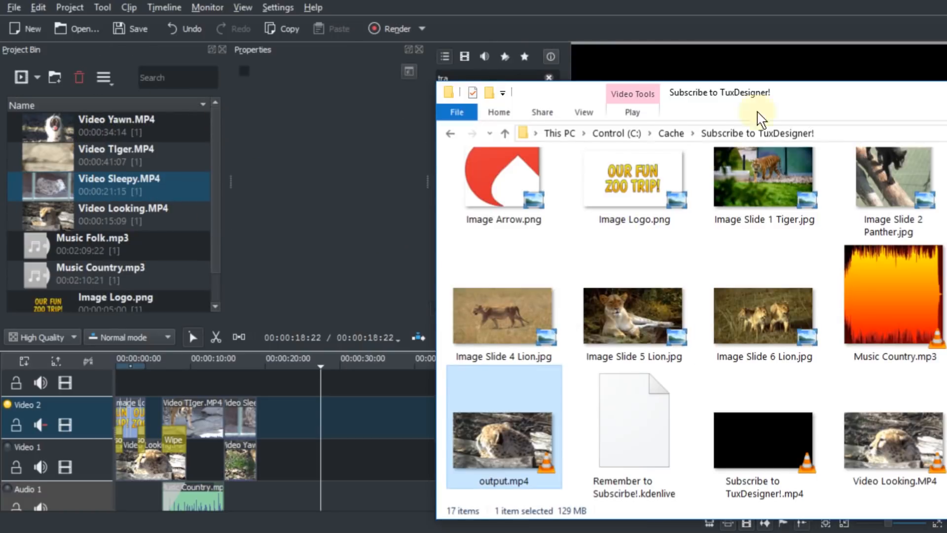
pyautogui.moveTo(758, 92); pyautogui.dragTo(484, 46)
pyautogui.click(531, 141)
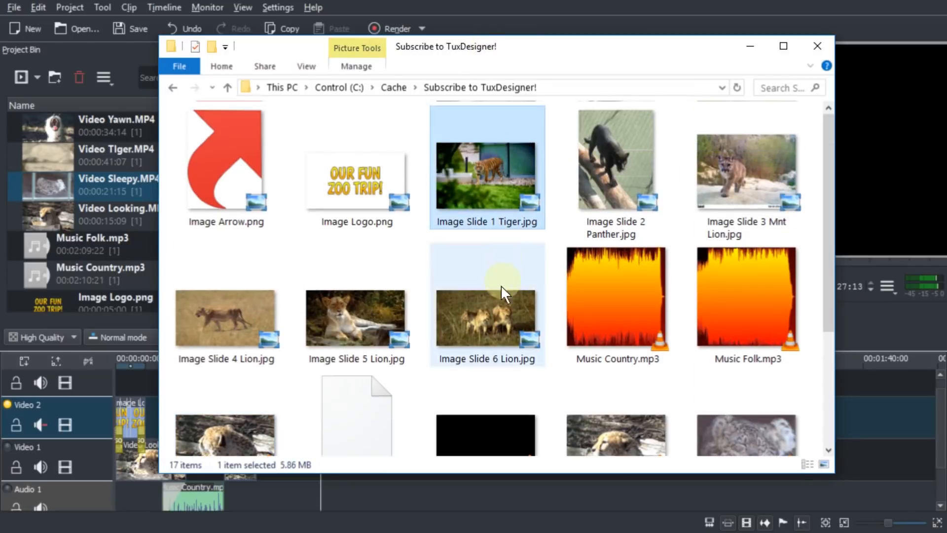
pyautogui.keyDown('shift'); pyautogui.click(501, 286); pyautogui.keyUp('shift')
pyautogui.moveTo(512, 180); pyautogui.dragTo(82, 211)
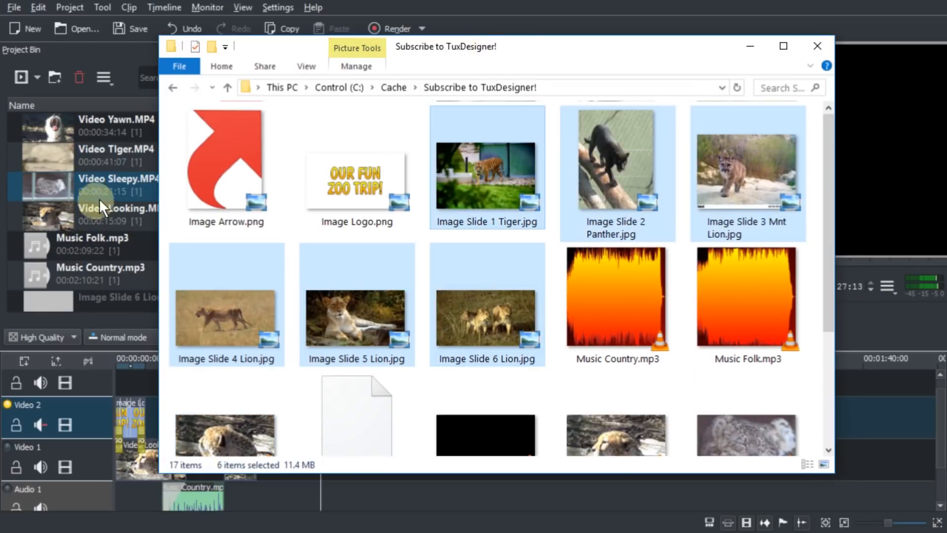
pyautogui.click(566, 7)
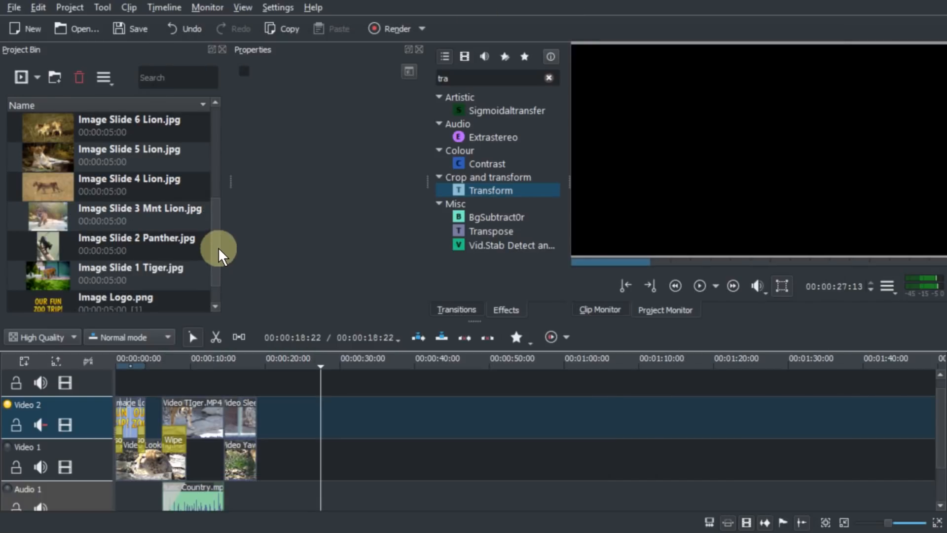
pyautogui.scroll(1, 219, 254)
pyautogui.scroll(-1, 220, 245)
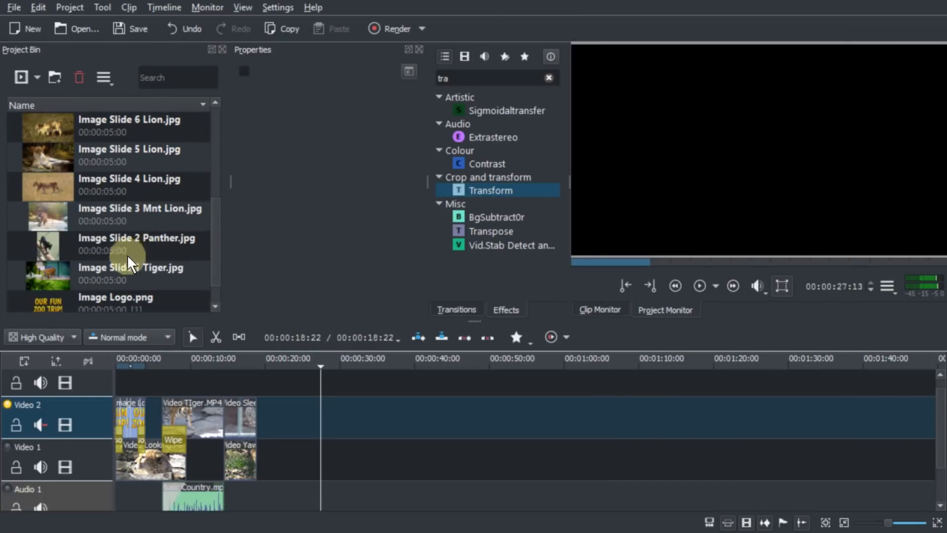
# - Place Image Slide 6, 5 and 4 Lion.jpg back to back on Video 2, starting at the playhead
pyautogui.click(109, 192)
pyautogui.keyDown('shift'); pyautogui.click(141, 126); pyautogui.keyUp('shift')
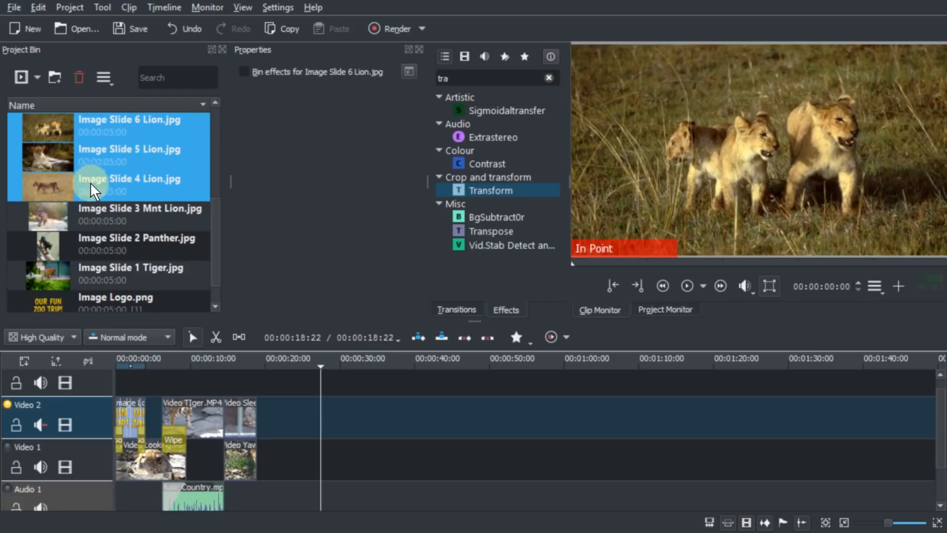
pyautogui.moveTo(99, 184); pyautogui.dragTo(317, 416)
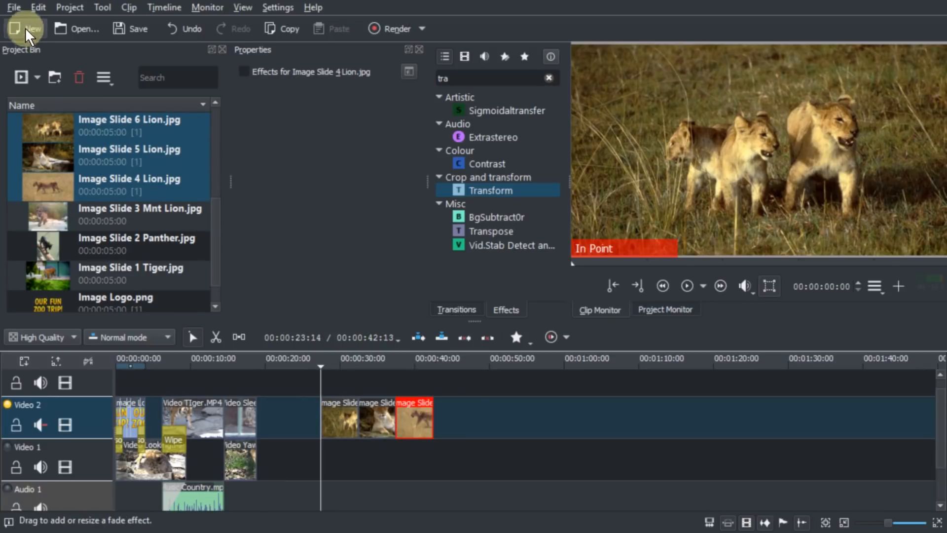
# - Set the default duration for image clips to 00:00:10:00 in the Kdenlive configuration
pyautogui.click(22, 6)
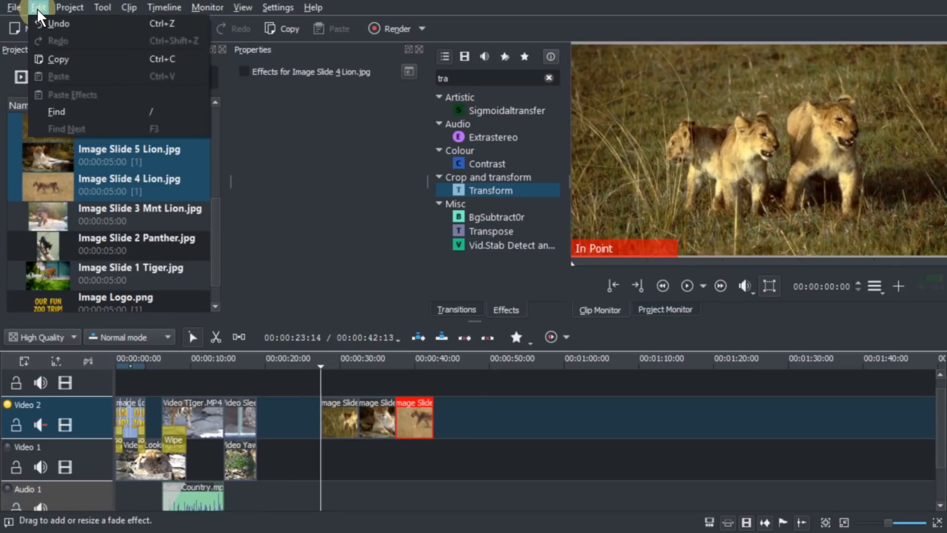
pyautogui.moveTo(93, 10)
pyautogui.moveTo(282, 10)
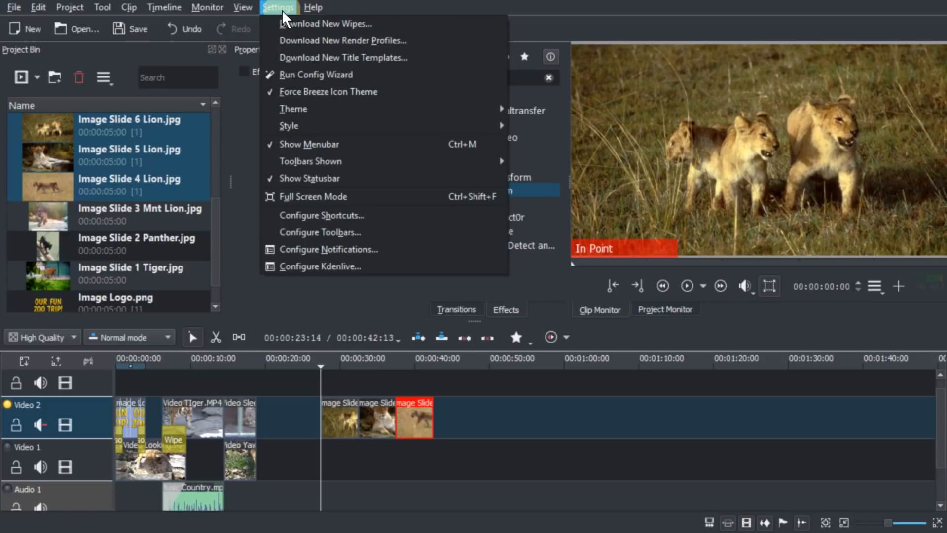
pyautogui.click(316, 268)
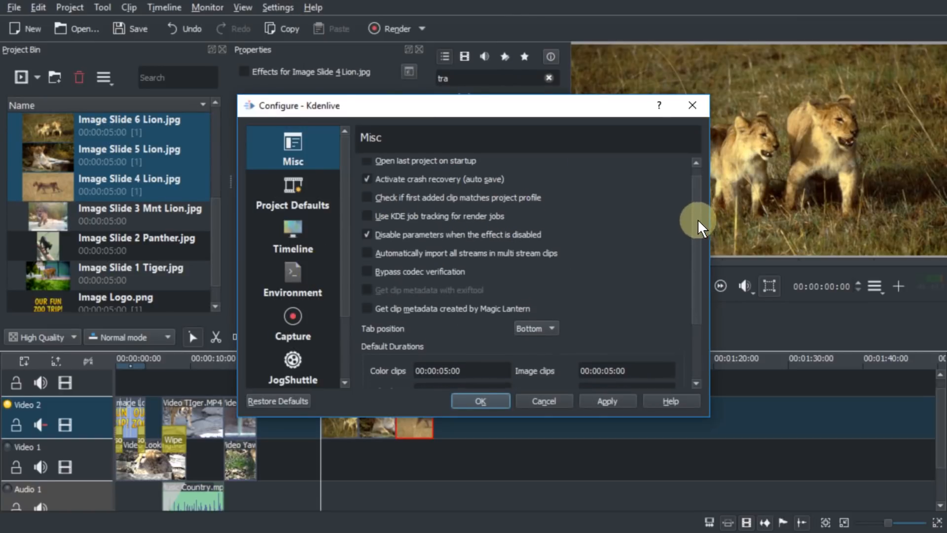
pyautogui.moveTo(697, 219); pyautogui.dragTo(693, 281)
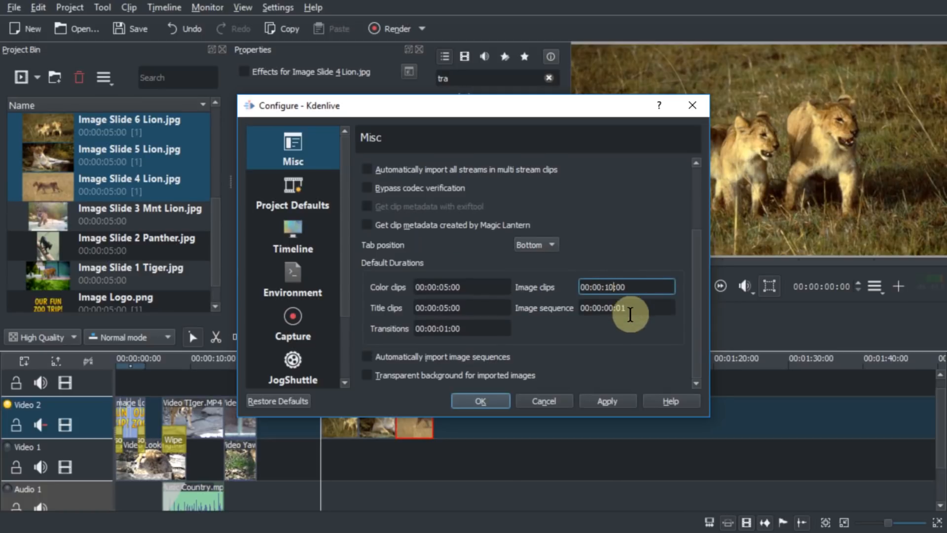
pyautogui.press('Return')
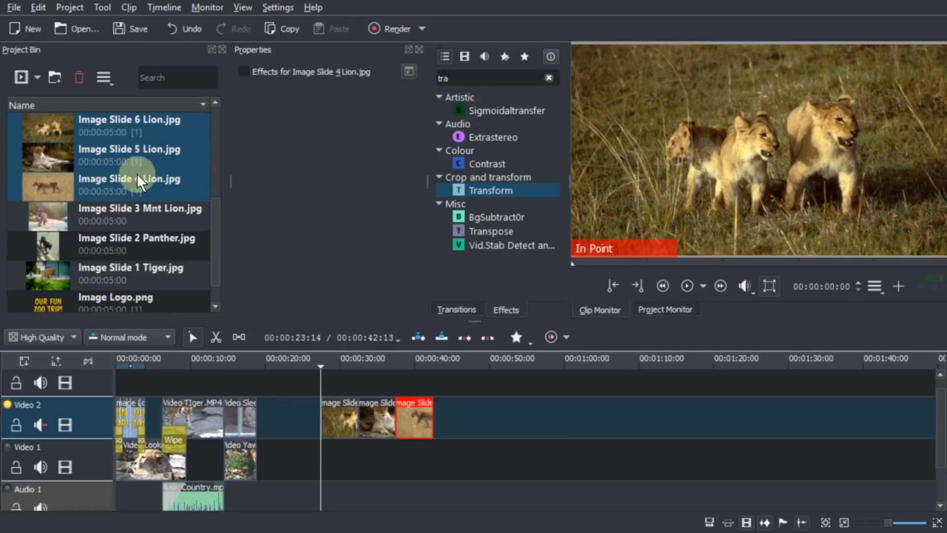
# - Place the three lion images on Video 2 a second time, then delete all six lion image clips from the timeline
pyautogui.moveTo(137, 173); pyautogui.dragTo(443, 410)
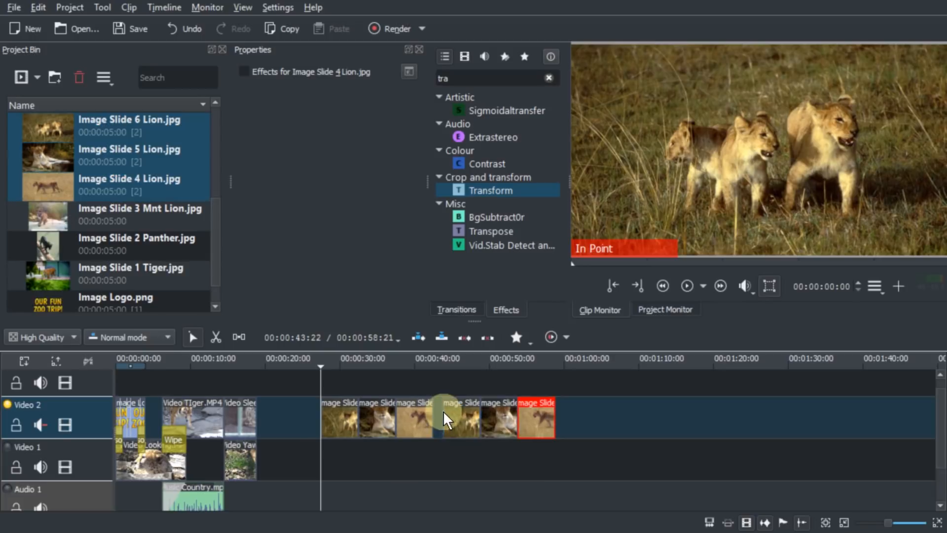
pyautogui.keyDown('shift'); pyautogui.click(324, 425); pyautogui.keyUp('shift')
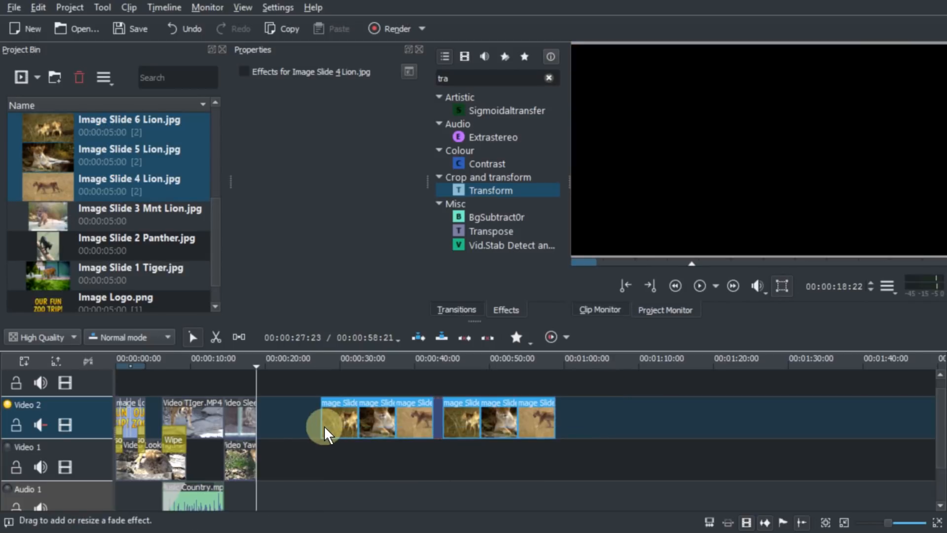
pyautogui.press('Delete')
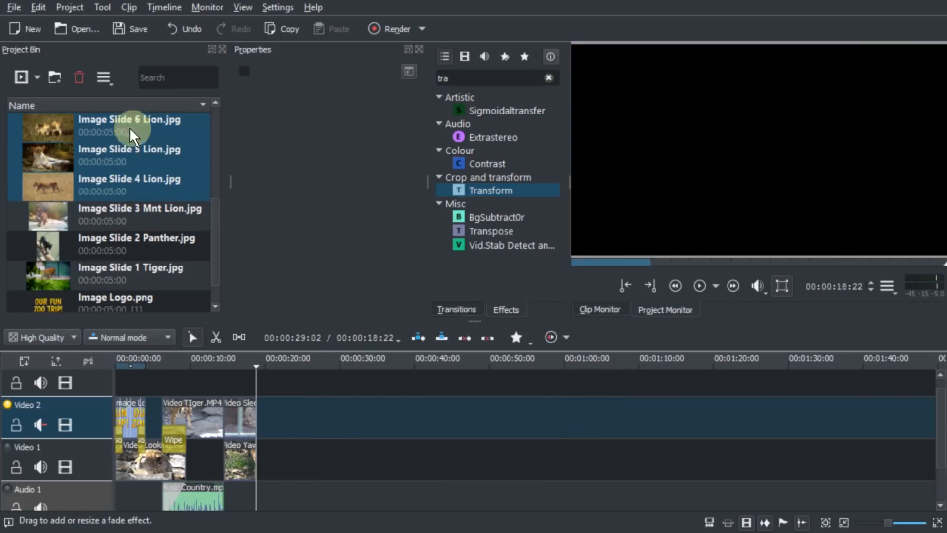
# - Remove the six images from Image Slide 6 Lion.jpg to Image Slide 1 Tiger.jpg from the project bin
pyautogui.click(101, 128)
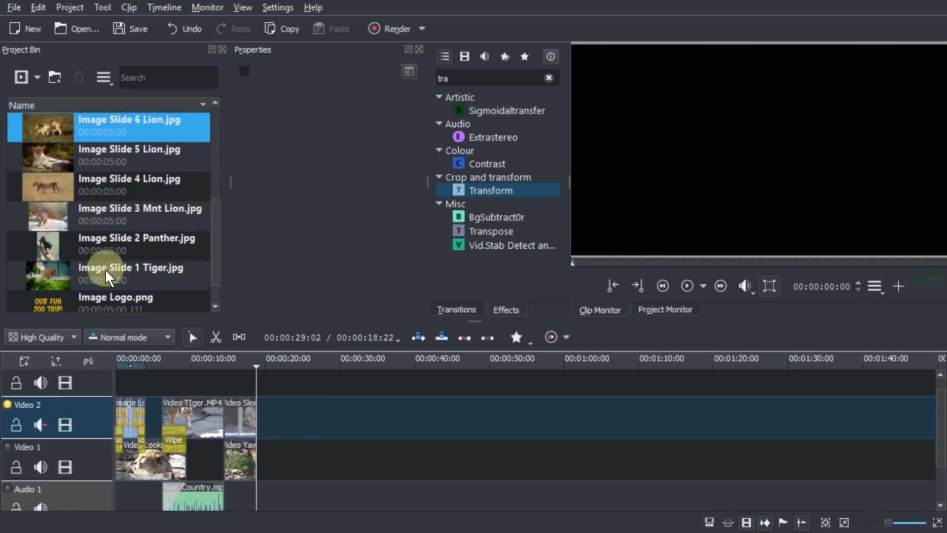
pyautogui.keyDown('shift'); pyautogui.click(114, 273); pyautogui.keyUp('shift')
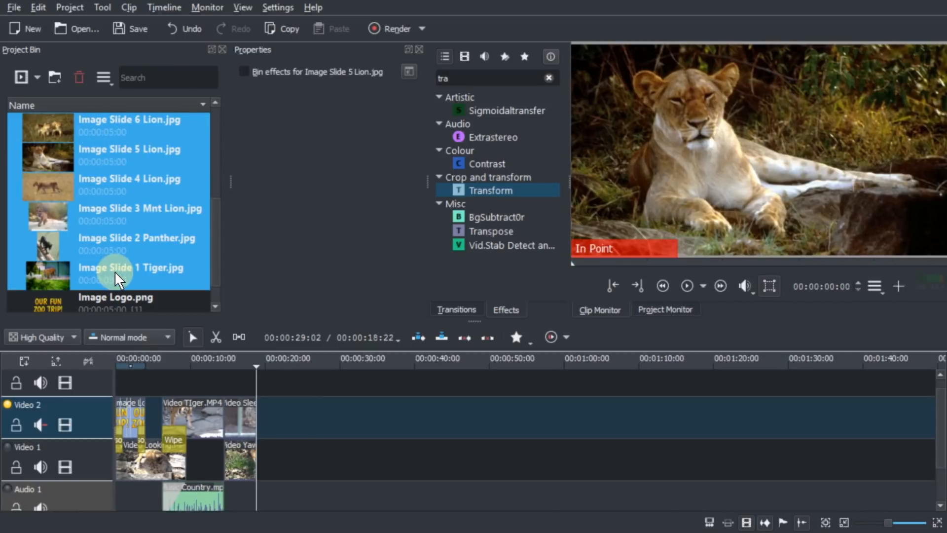
pyautogui.press('Delete')
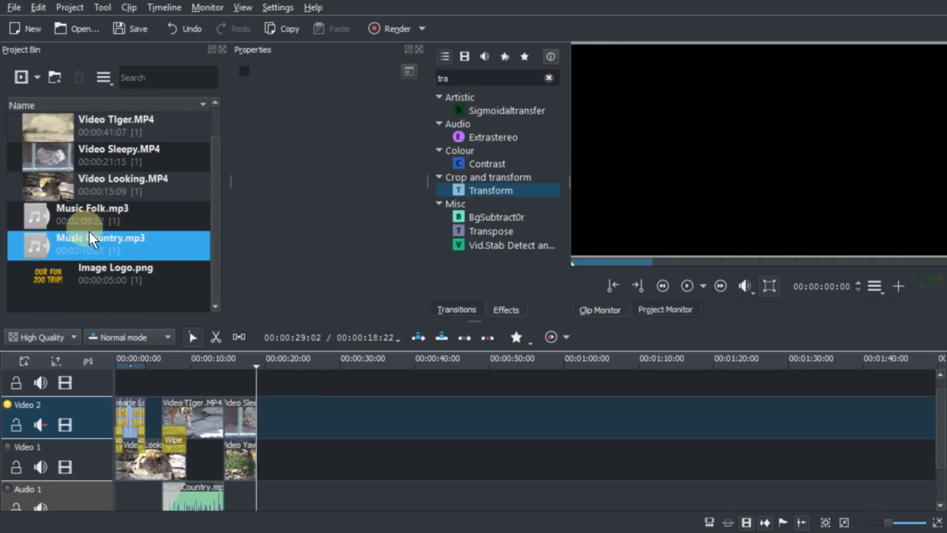
# - Save the project and re-import the six selected Image Slide files from File Explorer into the project bin
pyautogui.click(130, 34)
pyautogui.hotkey('alt', 'Tab')
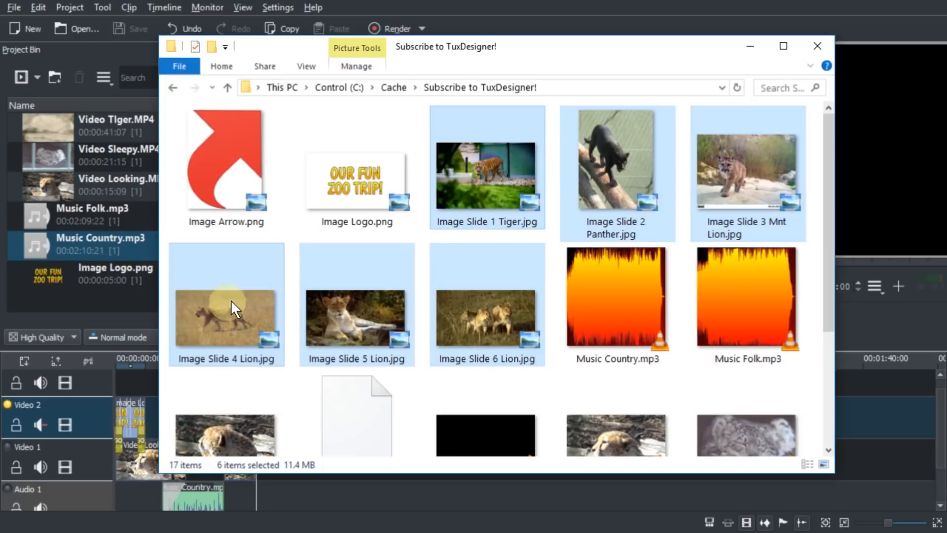
pyautogui.moveTo(493, 197); pyautogui.dragTo(106, 236)
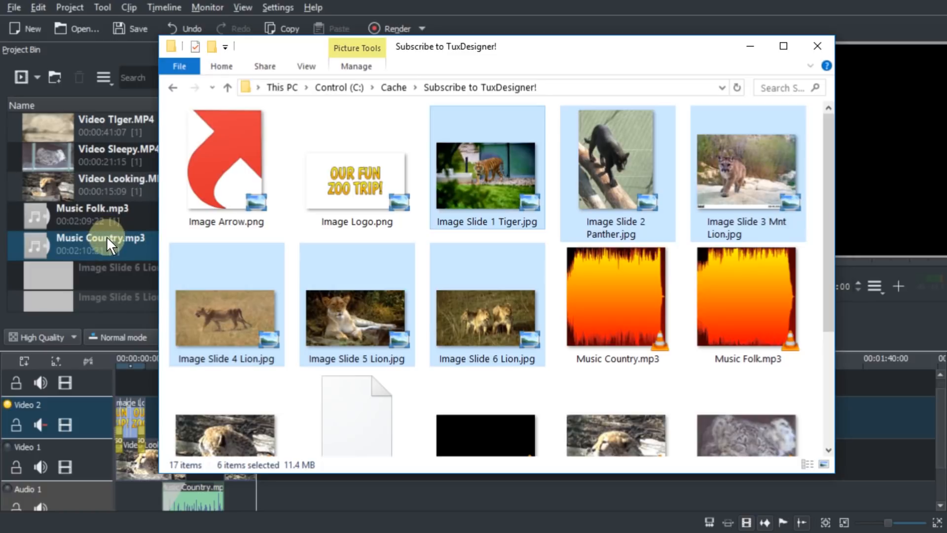
pyautogui.click(102, 274)
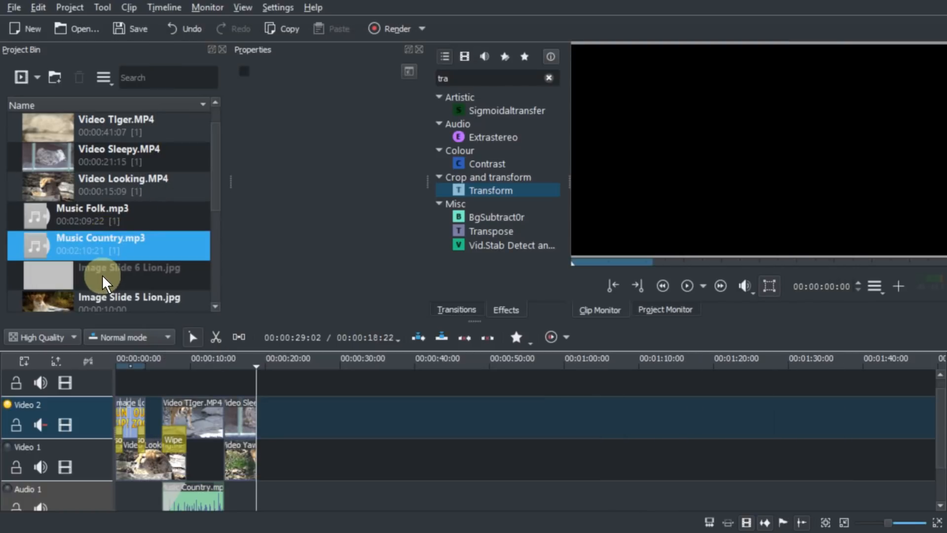
# - Place Image Slide 6, 5 and 4 Lion.jpg back to back on Video 2, starting at 00:00:26:20
pyautogui.click(126, 282)
pyautogui.scroll(-2, 148, 271)
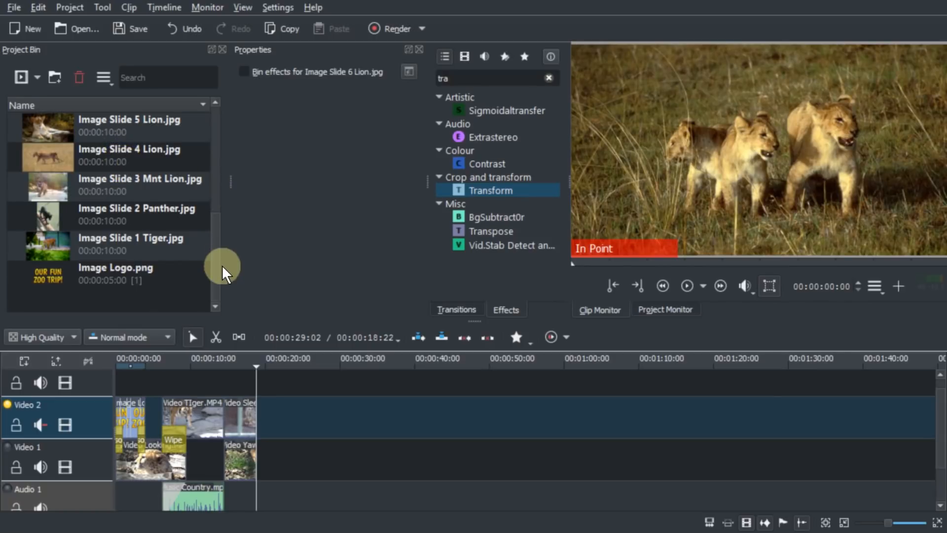
pyautogui.scroll(1, 216, 244)
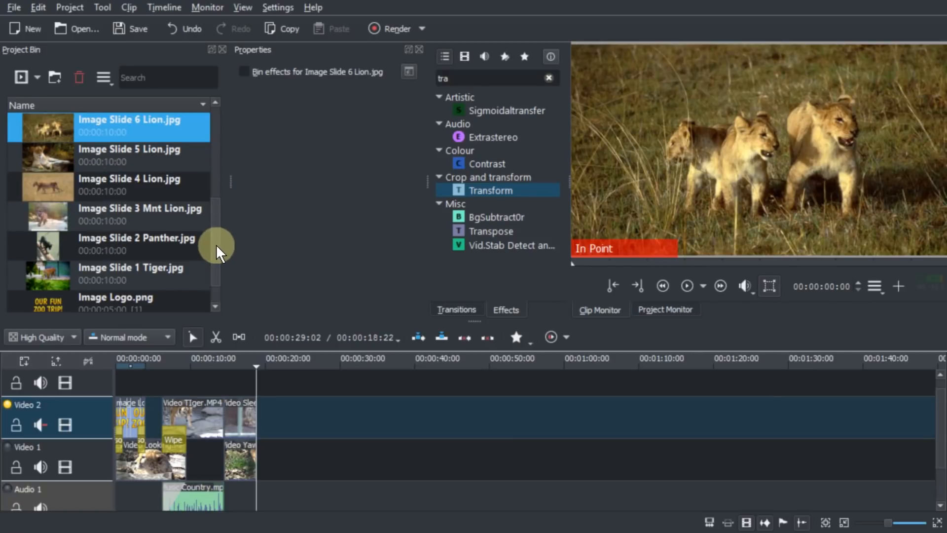
pyautogui.keyDown('shift'); pyautogui.click(117, 191); pyautogui.keyUp('shift')
pyautogui.moveTo(84, 168); pyautogui.dragTo(319, 427)
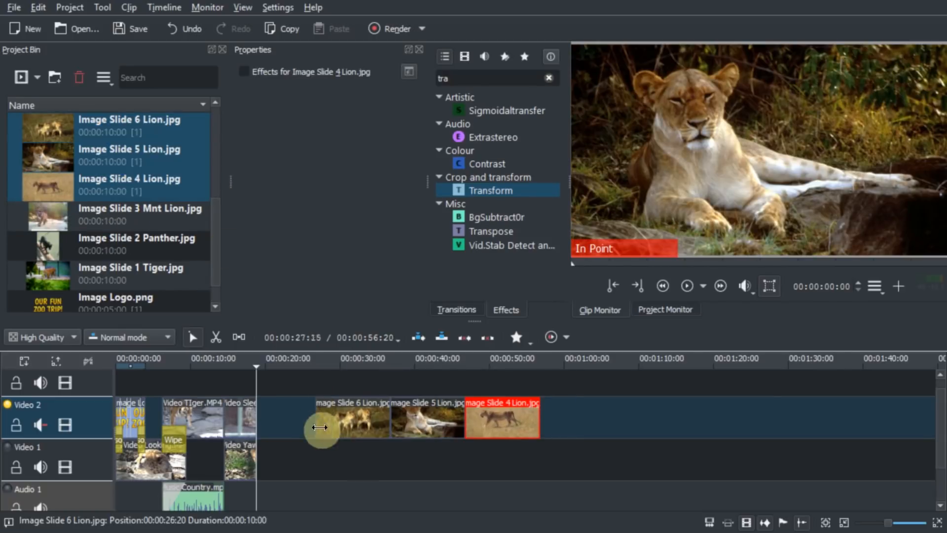
# - Move Image Slide 5 to the track above at 00:00:34:22, overlapping Slide 6, and Slide 4 on Video 2 to 00:00:42:16, overlapping Slide 5
pyautogui.click(353, 366)
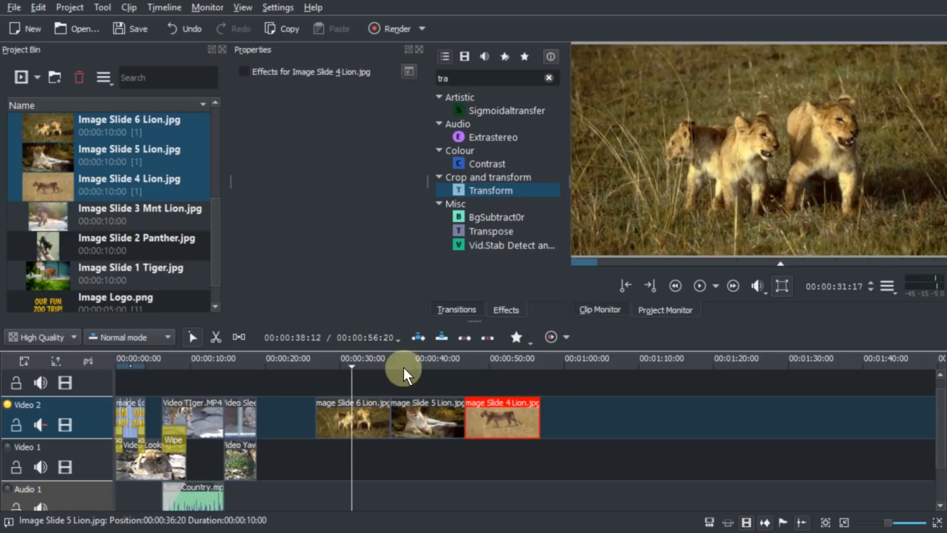
pyautogui.click(380, 360)
pyautogui.click(392, 359)
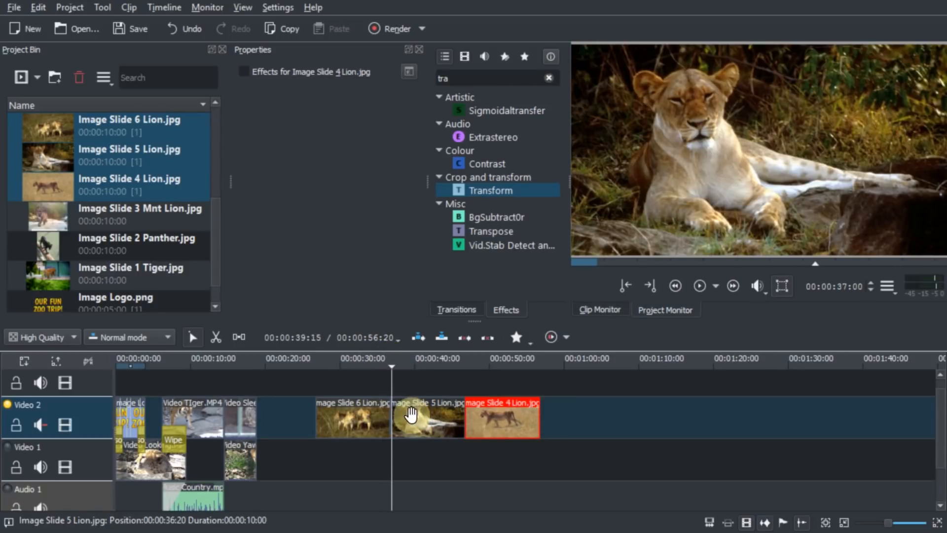
pyautogui.click(386, 362)
pyautogui.moveTo(414, 417); pyautogui.dragTo(401, 382)
pyautogui.moveTo(502, 423); pyautogui.dragTo(469, 423)
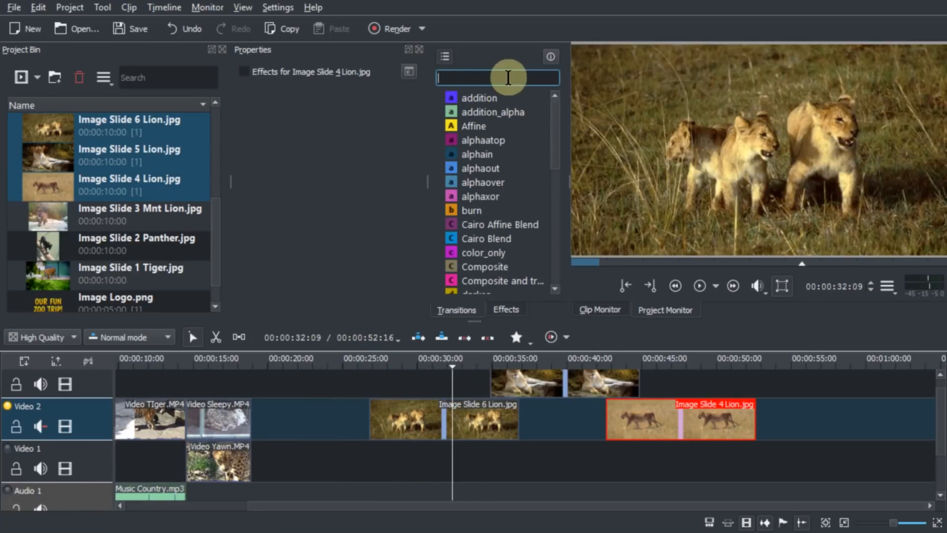
# - Search the transitions for "dis" and add a Dissolve at both overlaps of Image Slide 5 with Image Slides 6 and 4
pyautogui.write('d')
pyautogui.write('is')
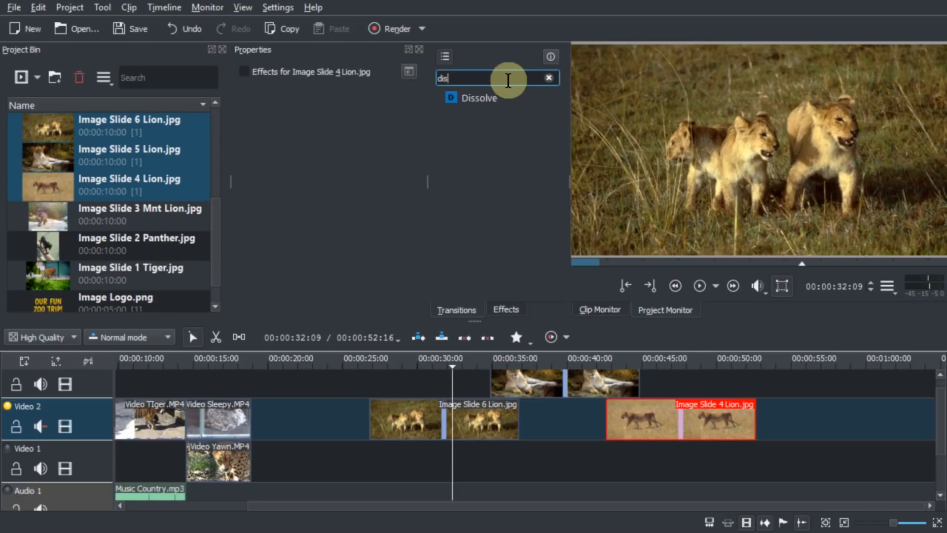
pyautogui.moveTo(473, 96); pyautogui.dragTo(503, 397)
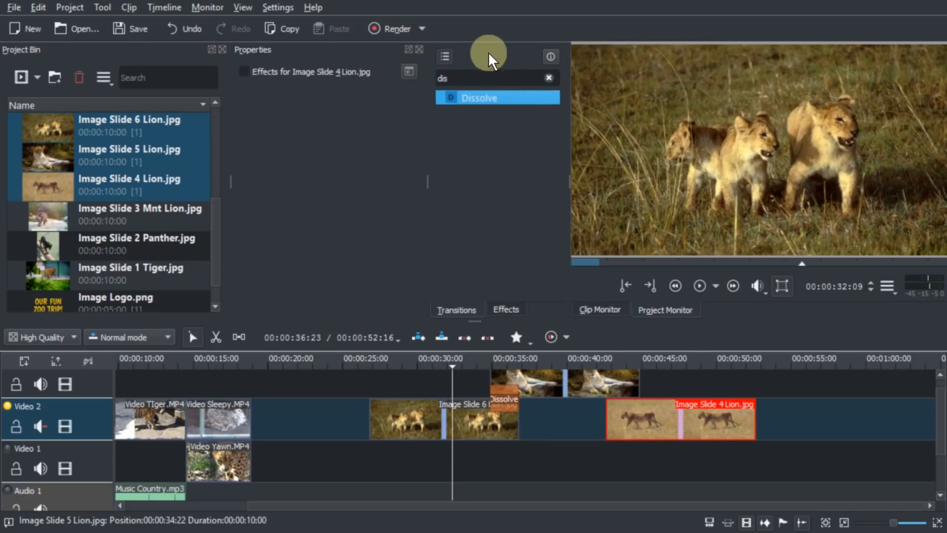
pyautogui.moveTo(452, 96); pyautogui.dragTo(620, 391)
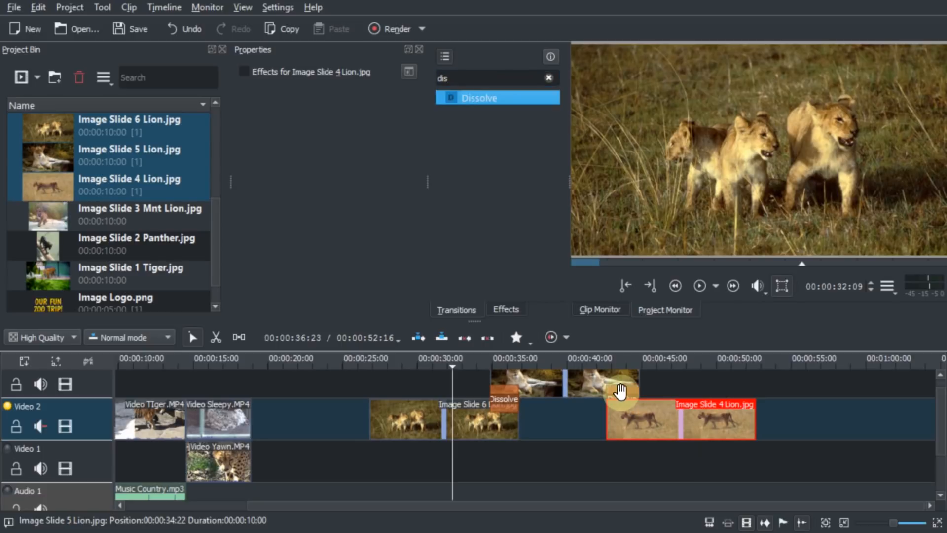
pyautogui.click(476, 365)
# - Replace the Dissolve between Image Slides 5 and 4 with a Wipe and preview both slide transitions
pyautogui.click(549, 78)
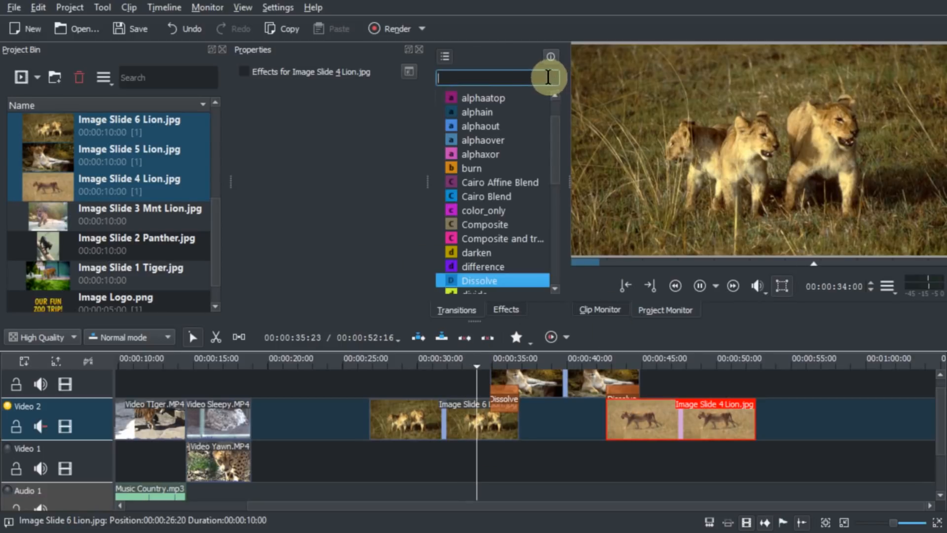
pyautogui.scroll(-5, 519, 217)
pyautogui.moveTo(480, 275); pyautogui.dragTo(630, 393)
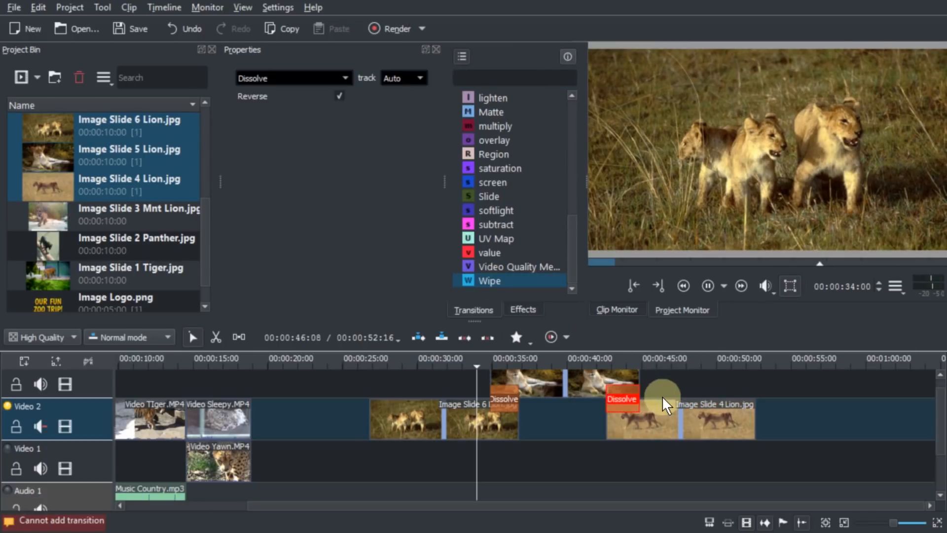
pyautogui.press('Delete')
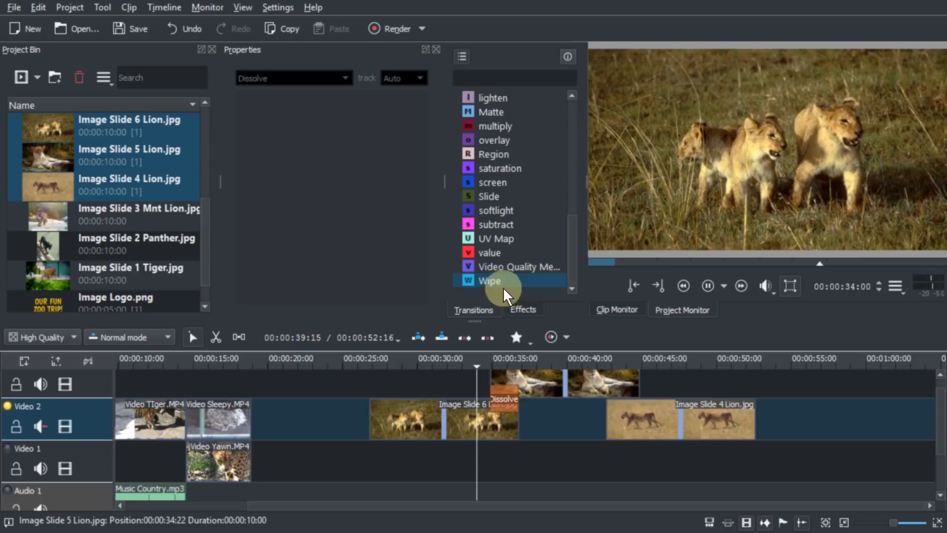
pyautogui.moveTo(503, 288); pyautogui.dragTo(634, 391)
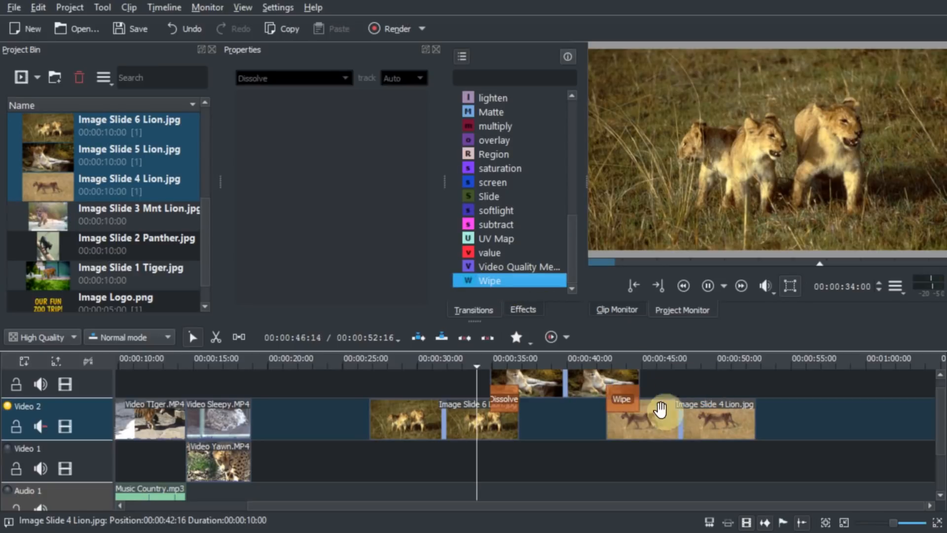
pyautogui.click(484, 353)
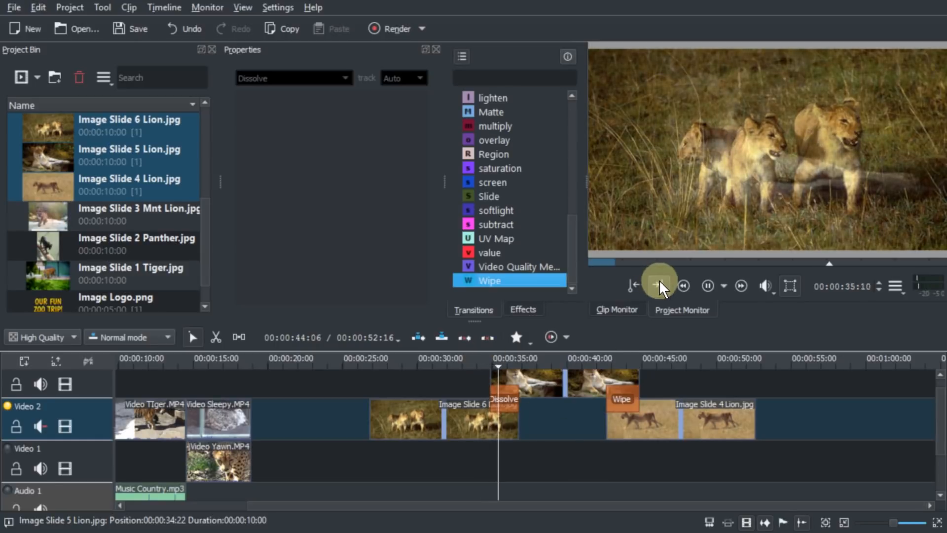
pyautogui.click(594, 358)
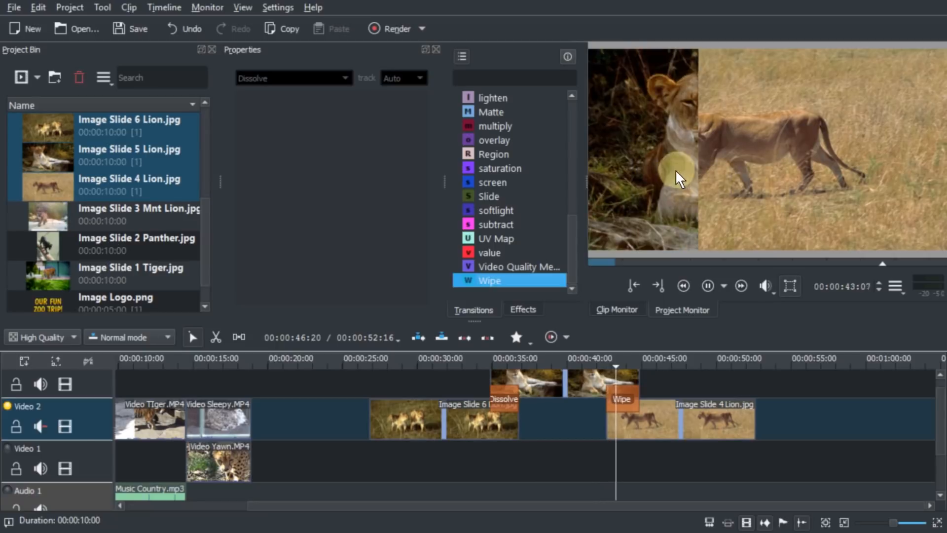
# - Enable Revert and Invert for the Wipe between Image Slides 5 and 4, look through the wipe methods, and preview the transition
pyautogui.click(630, 397)
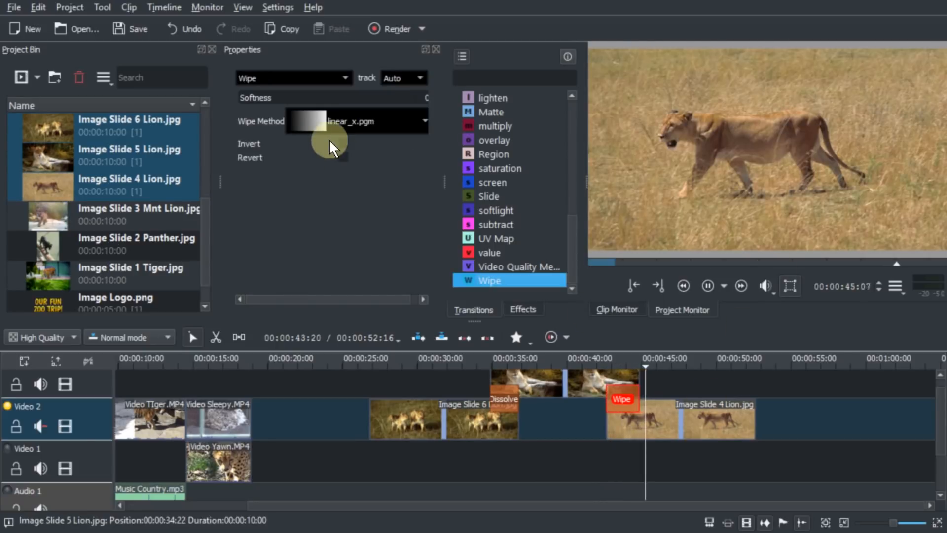
pyautogui.click(598, 359)
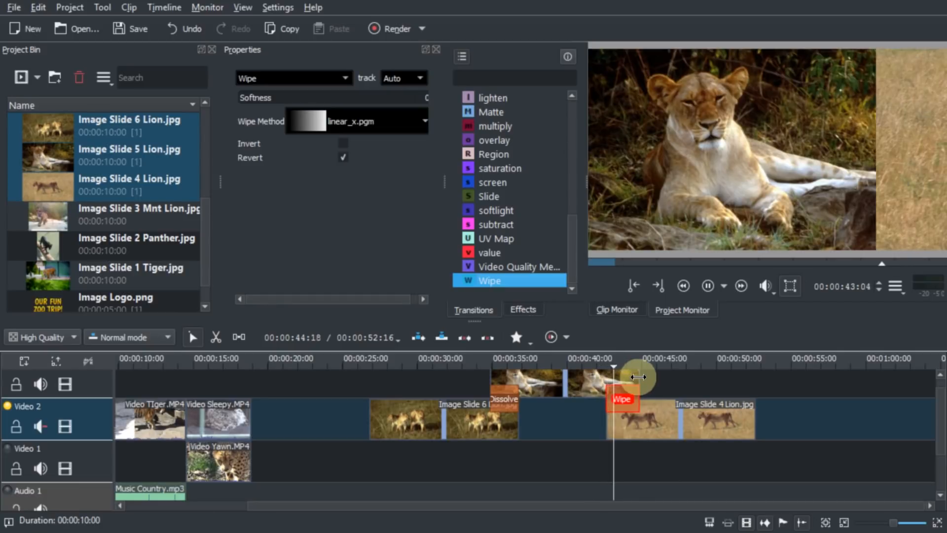
pyautogui.click(348, 121)
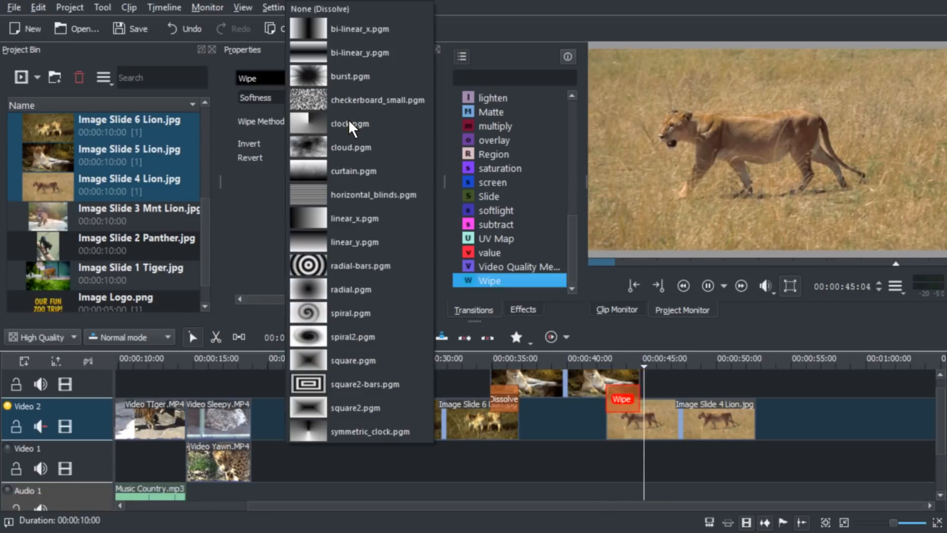
pyautogui.click(243, 191)
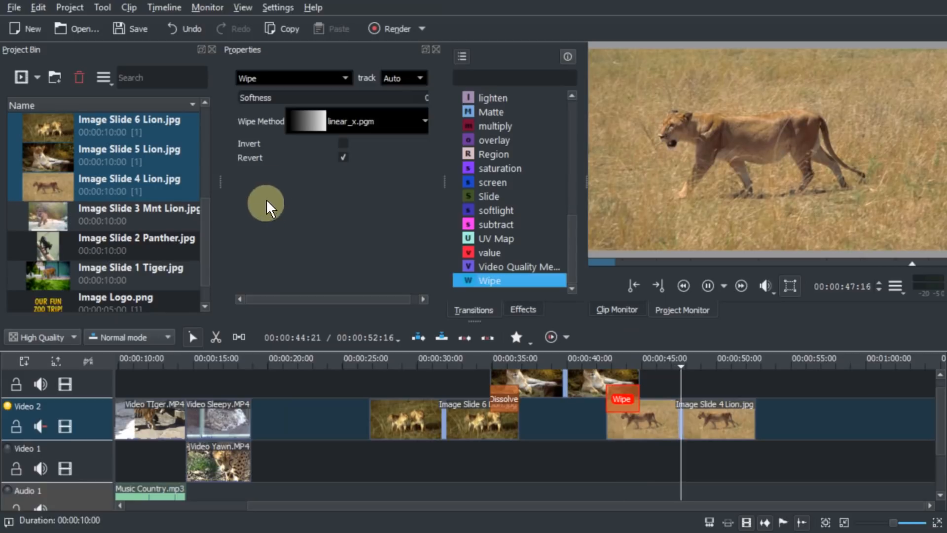
pyautogui.click(343, 143)
pyautogui.click(593, 368)
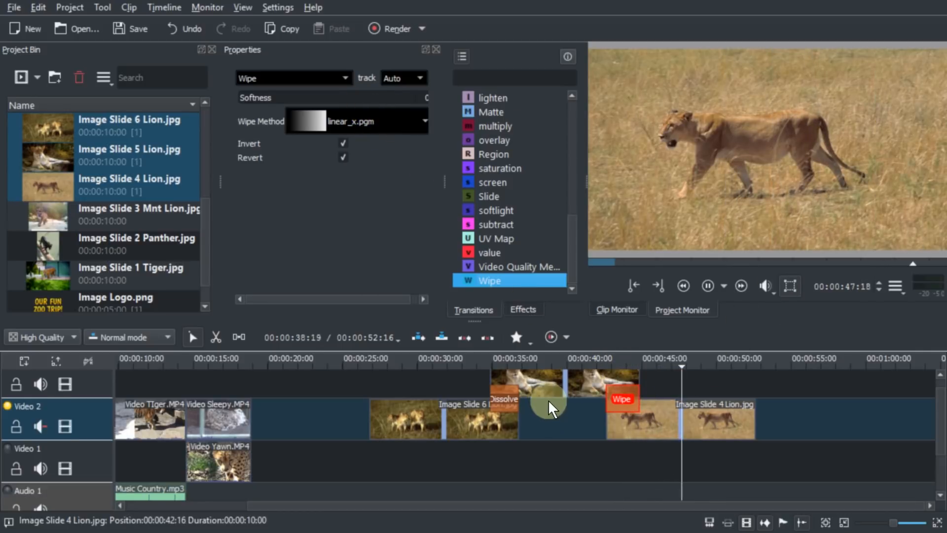
# - Delete the group of video and music clips at the start of the timeline and the Dissolve transition remaining there
pyautogui.scroll(-3, 548, 399)
pyautogui.scroll(-1, 177, 229)
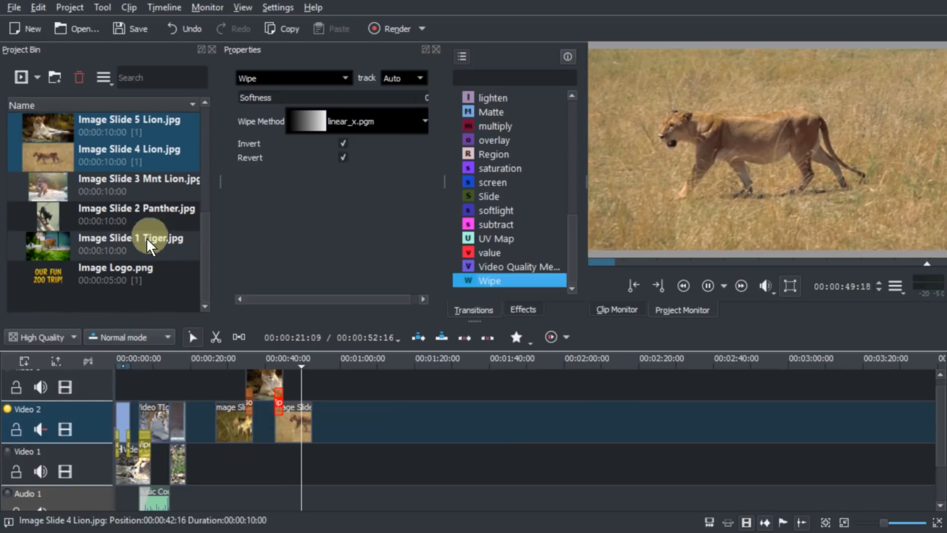
pyautogui.moveTo(124, 123); pyautogui.dragTo(128, 457)
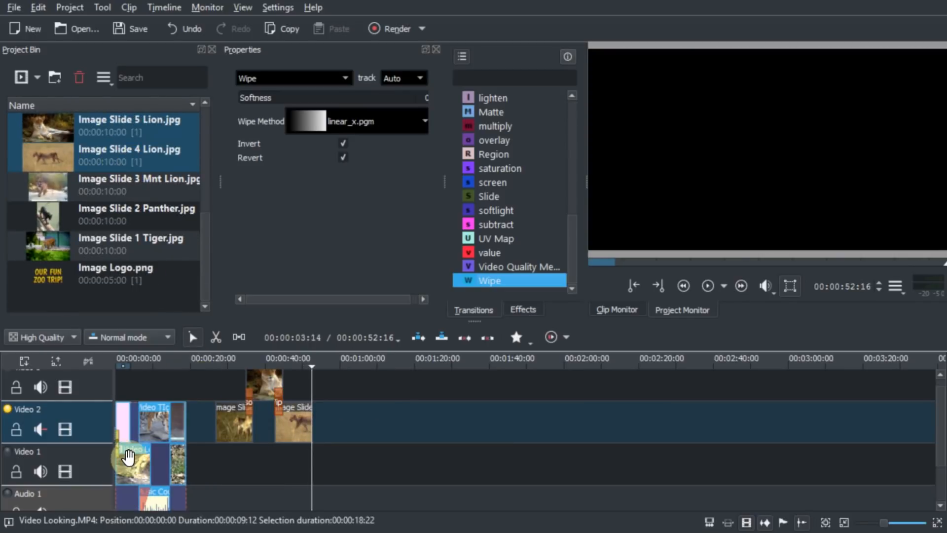
pyautogui.press('Delete')
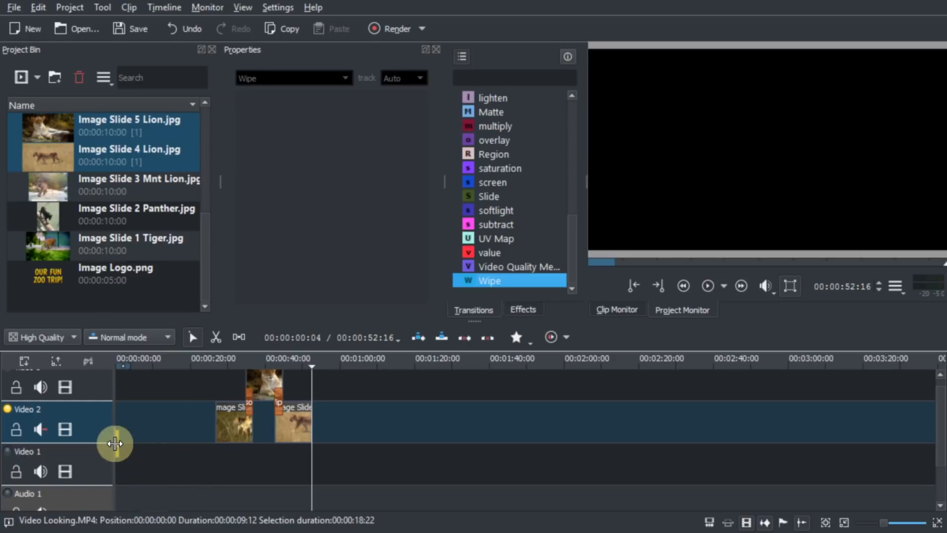
pyautogui.click(117, 445)
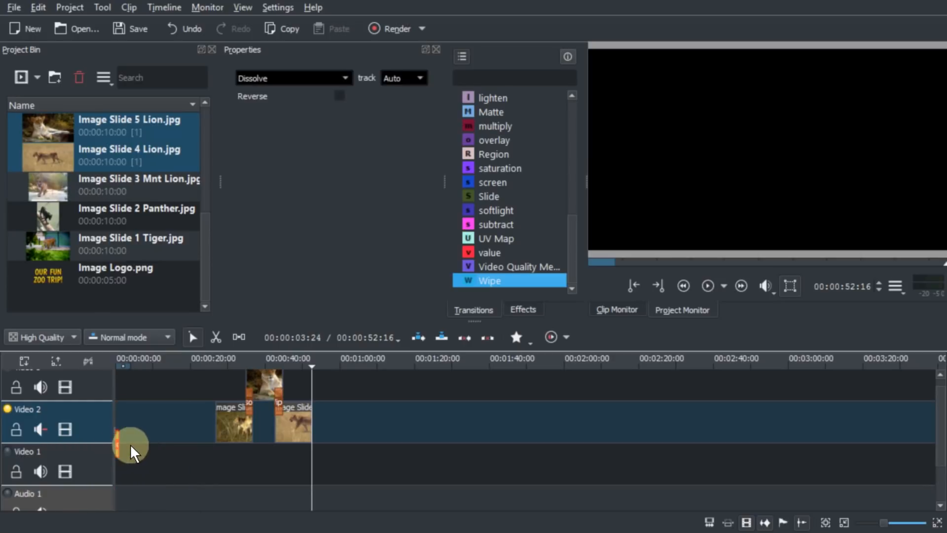
pyautogui.press('Delete')
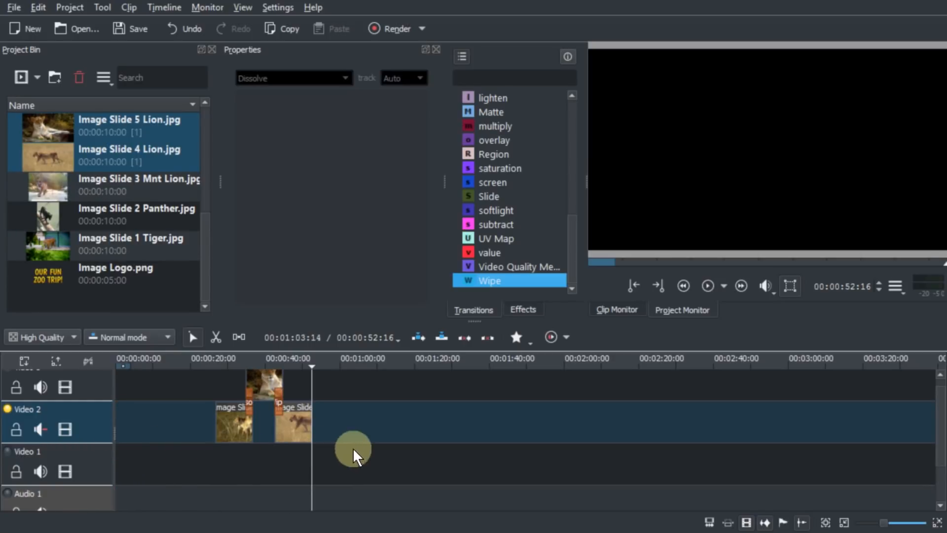
# - Move the three image slides with their transitions to the timeline start on Video 1 and Video 2, and delete the Video 3 track
pyautogui.moveTo(389, 468); pyautogui.dragTo(225, 362)
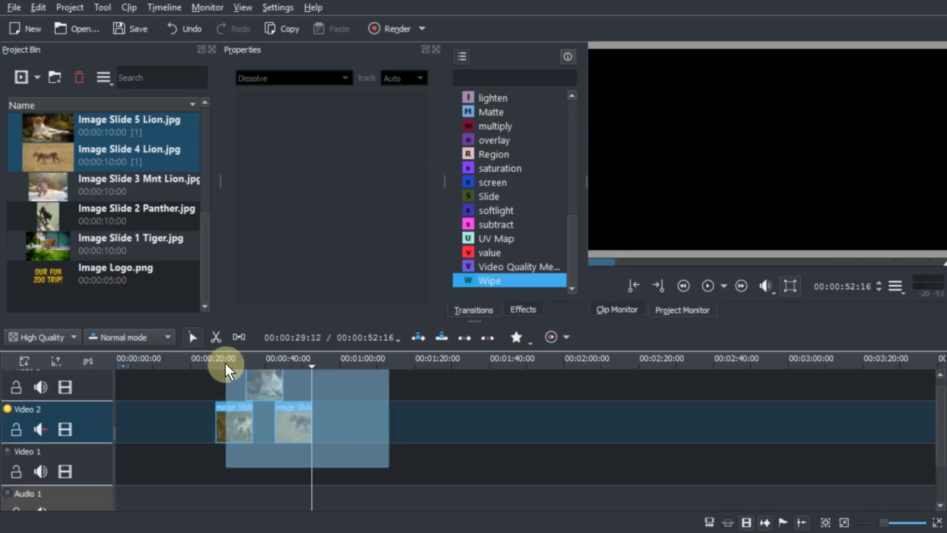
pyautogui.moveTo(217, 415); pyautogui.dragTo(112, 456)
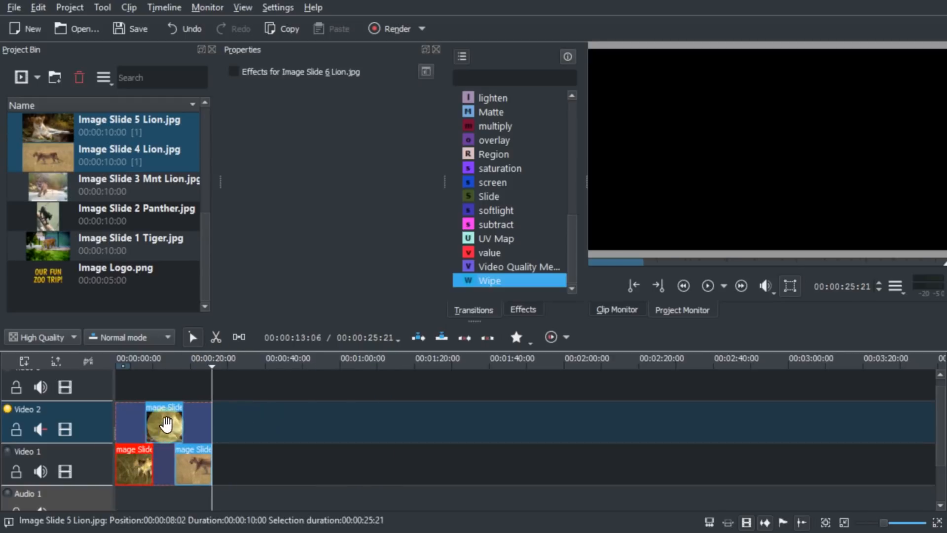
pyautogui.click(94, 385)
pyautogui.rightClick(95, 387)
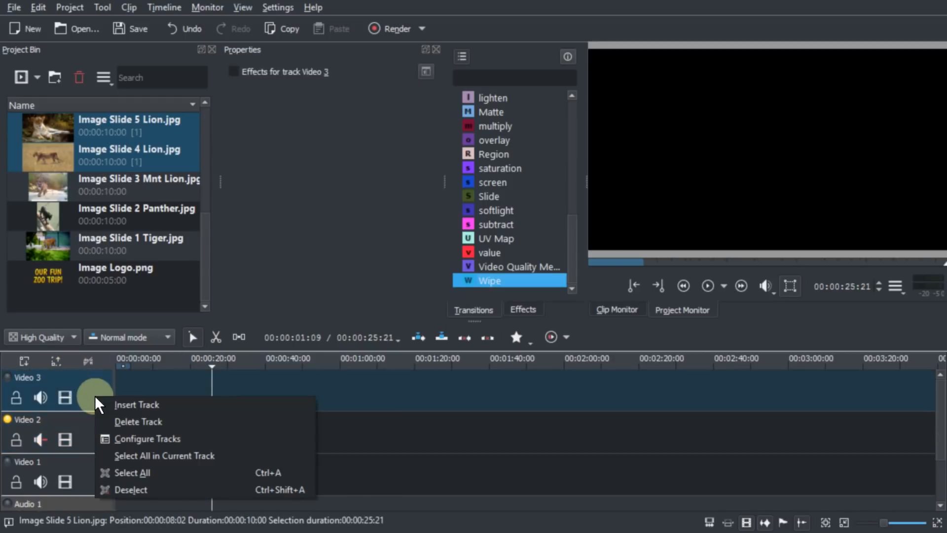
pyautogui.click(126, 419)
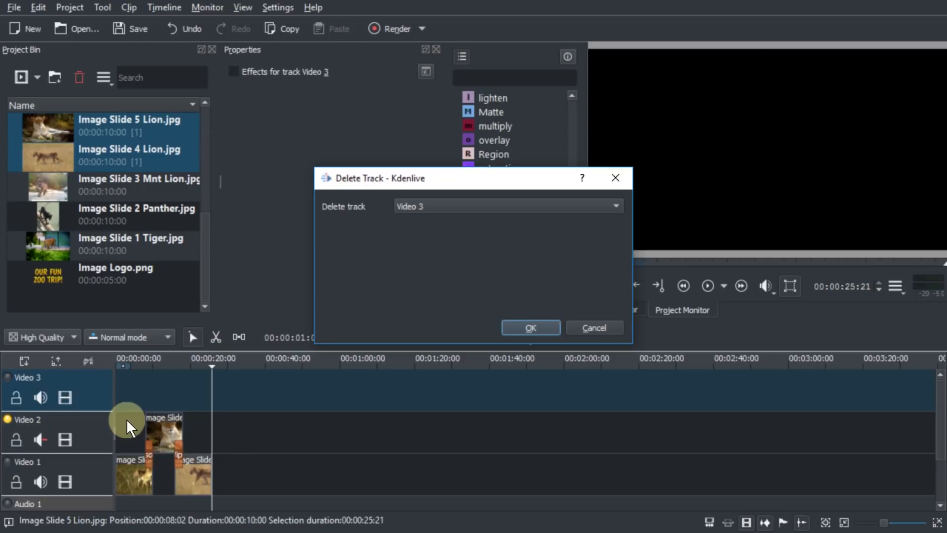
pyautogui.click(531, 327)
# - Delete the Music Folk.mp3 clip from Audio 2 and remove the Audio 2 track
pyautogui.scroll(-1, 118, 444)
pyautogui.click(134, 478)
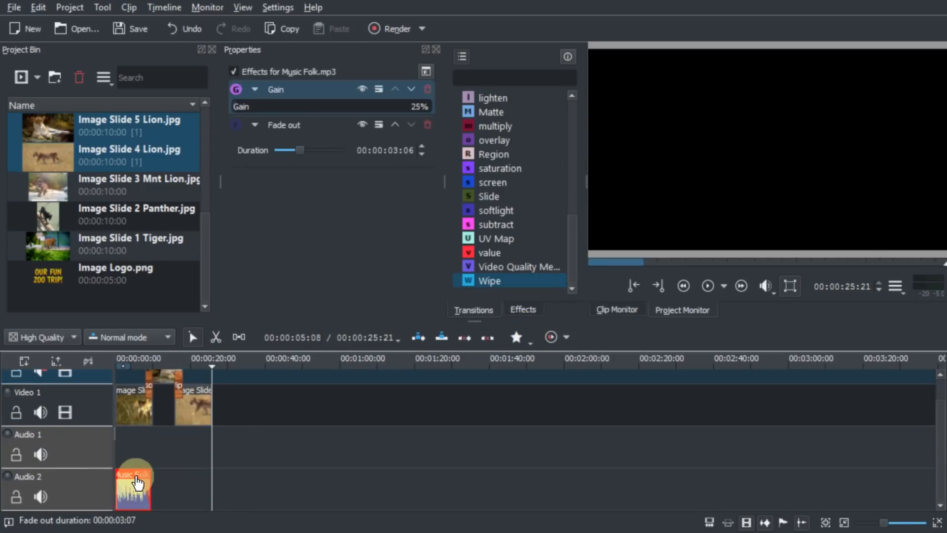
pyautogui.press('Delete')
pyautogui.rightClick(103, 479)
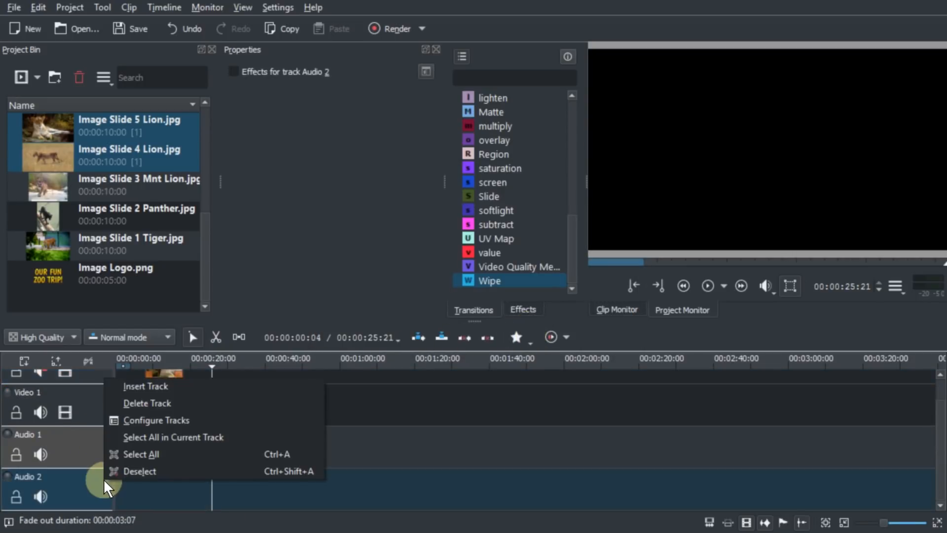
pyautogui.click(153, 404)
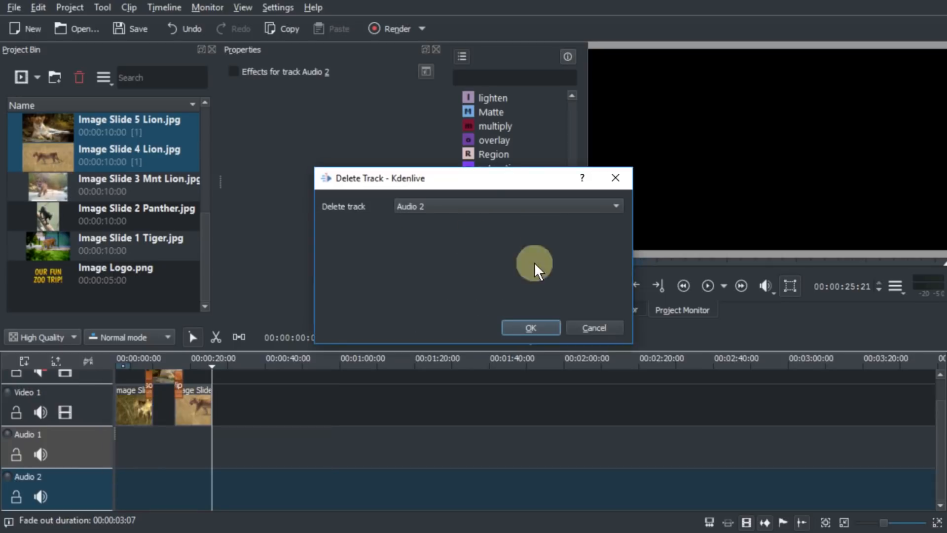
pyautogui.click(537, 323)
# - Add Music Folk.mp3 to the Audio 1 track at the beginning of the timeline
pyautogui.scroll(2, 143, 422)
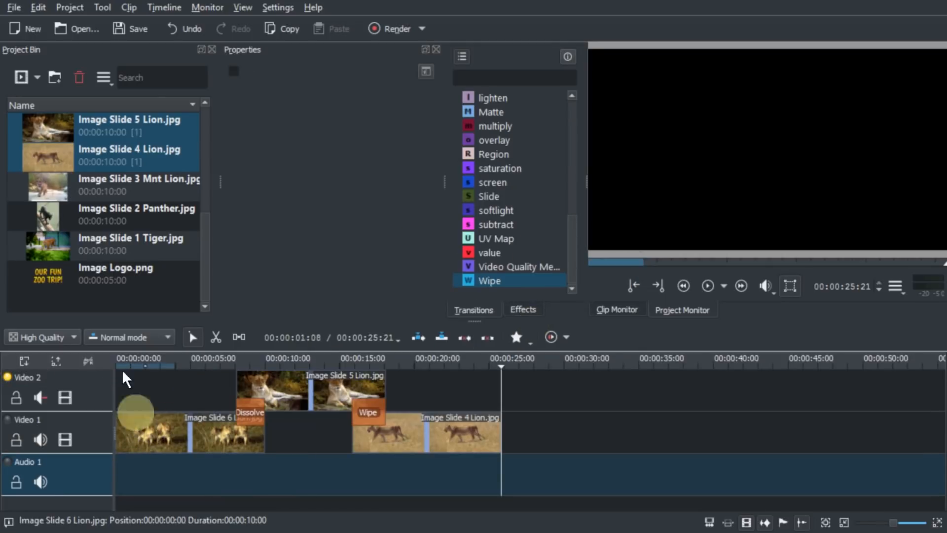
pyautogui.scroll(4, 118, 215)
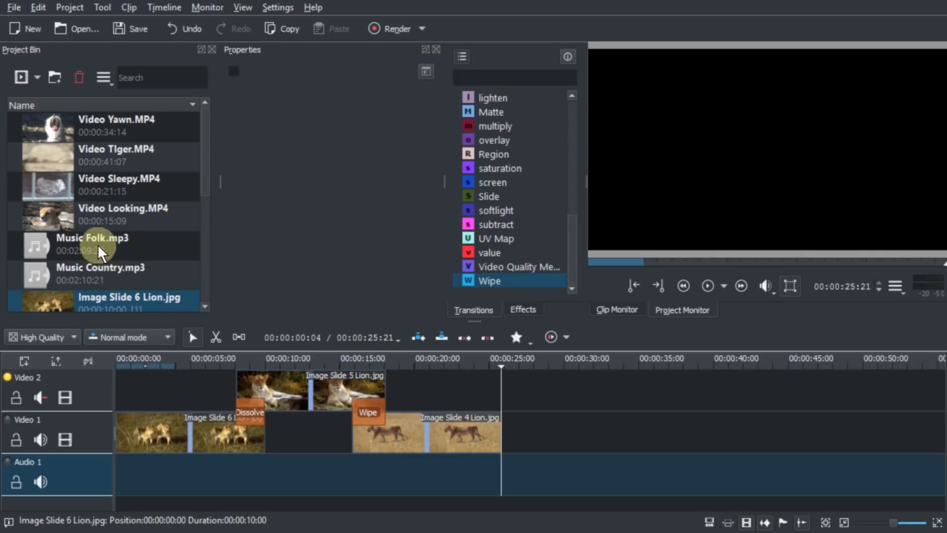
pyautogui.moveTo(99, 239); pyautogui.dragTo(127, 477)
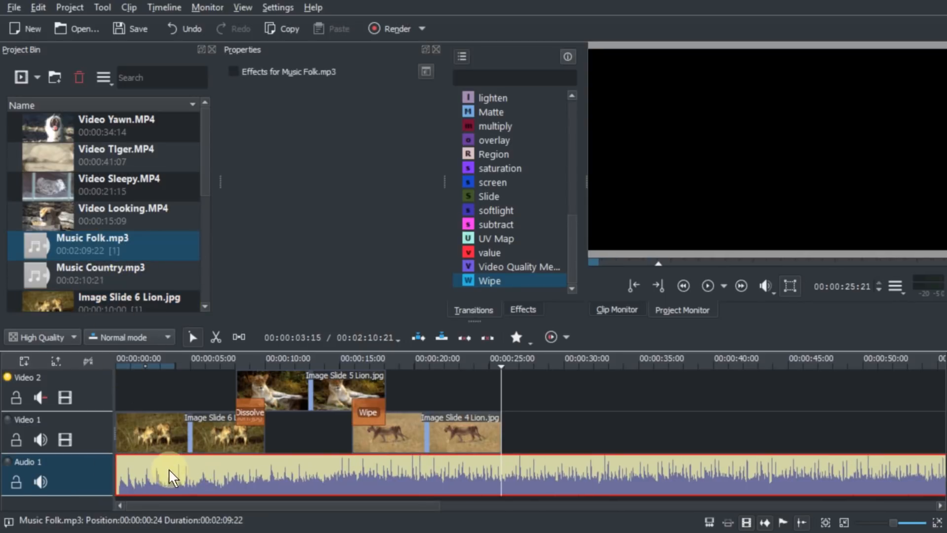
# - Save the project, and apply a Gain effect of 22% to the Audio 1 track, finding it by searching the effects for "ga"
pyautogui.click(84, 466)
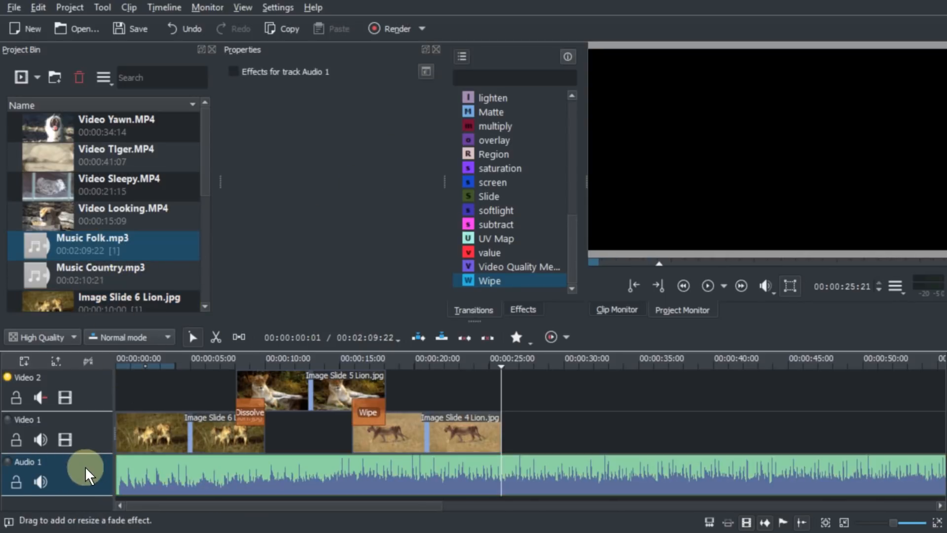
pyautogui.click(535, 309)
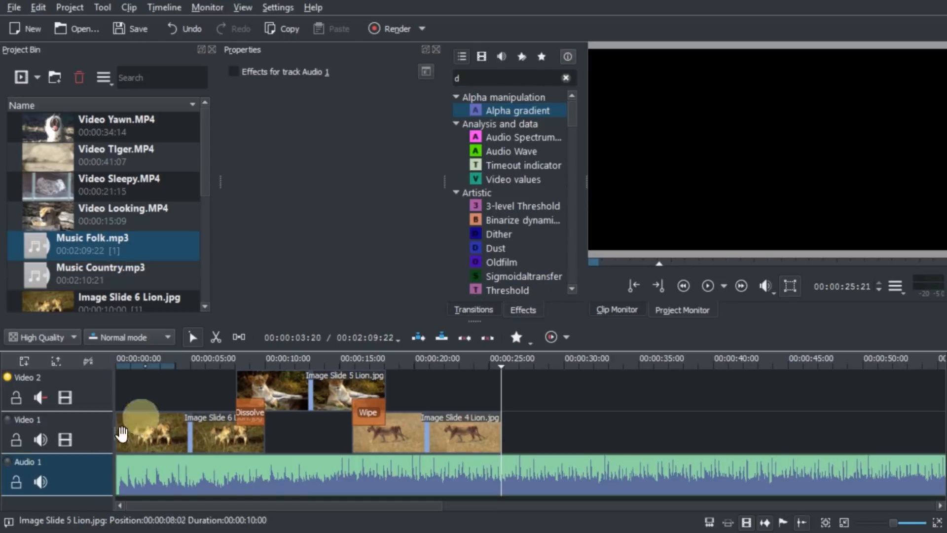
pyautogui.click(135, 29)
pyautogui.click(503, 76)
pyautogui.write('ga')
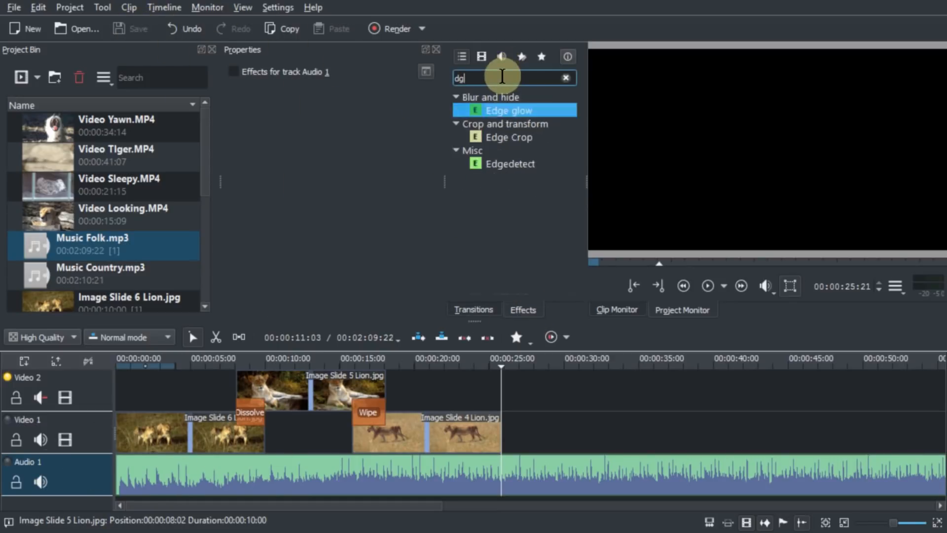
pyautogui.doubleClick(502, 77)
pyautogui.write('ga')
pyautogui.moveTo(493, 136); pyautogui.dragTo(78, 473)
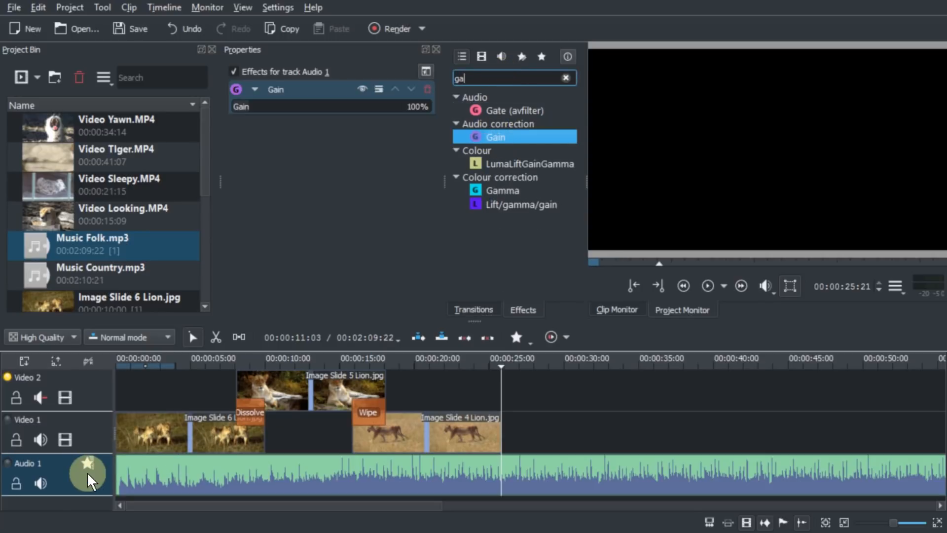
pyautogui.doubleClick(416, 105)
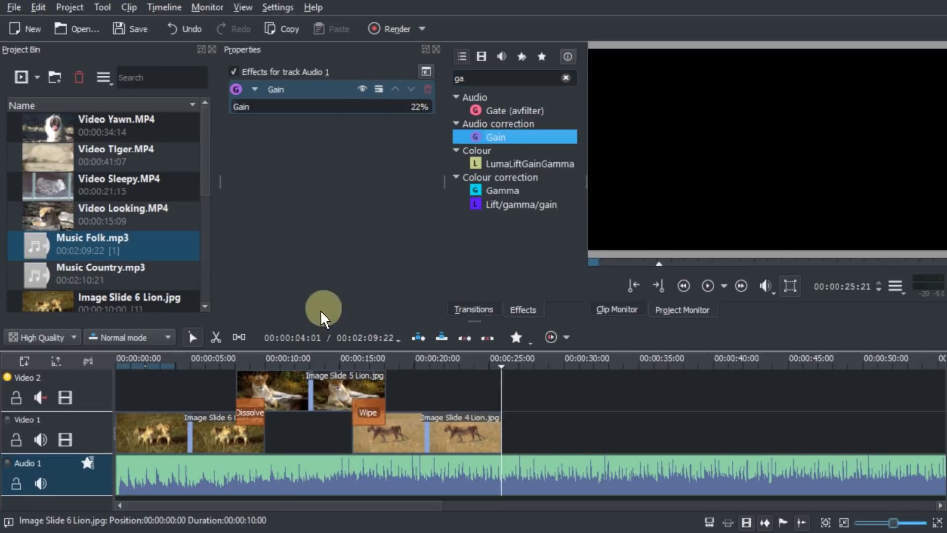
# - Play the slideshow with its music from the beginning to check the sound level
pyautogui.moveTo(184, 364); pyautogui.dragTo(105, 366)
pyautogui.press('space')
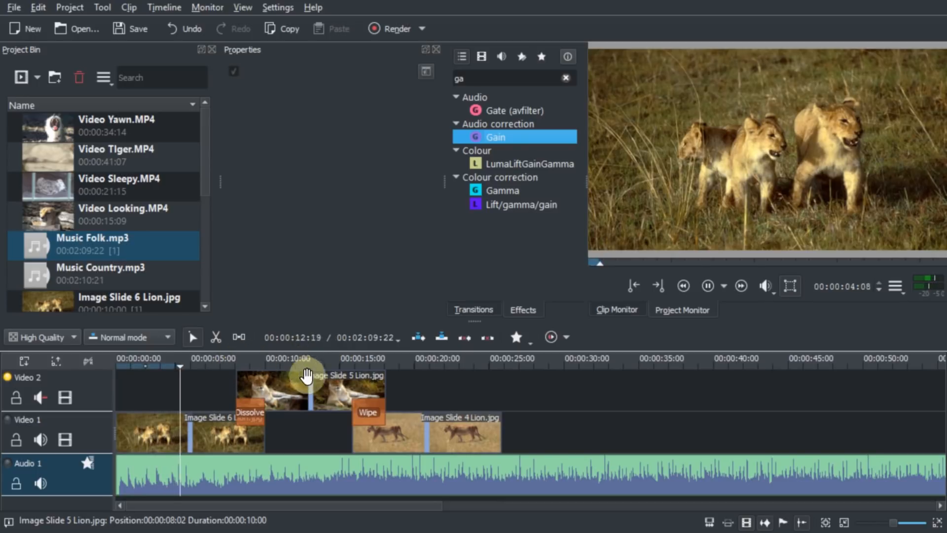
pyautogui.press('space')
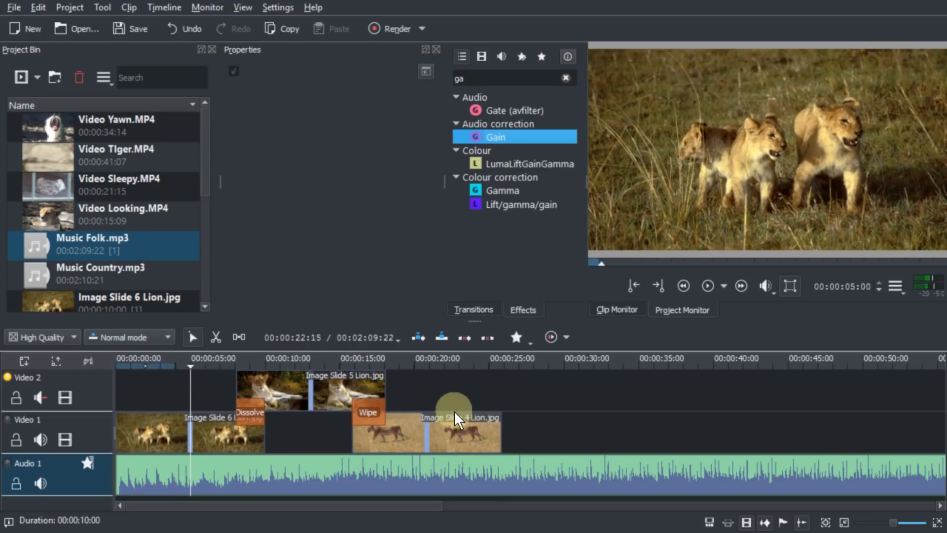
# - Shorten Image Slide 4 to 00:00:07:19, shift it for a smaller overlap with Image Slide 5, and fit the Wipe to that overlap
pyautogui.moveTo(500, 430); pyautogui.dragTo(450, 421)
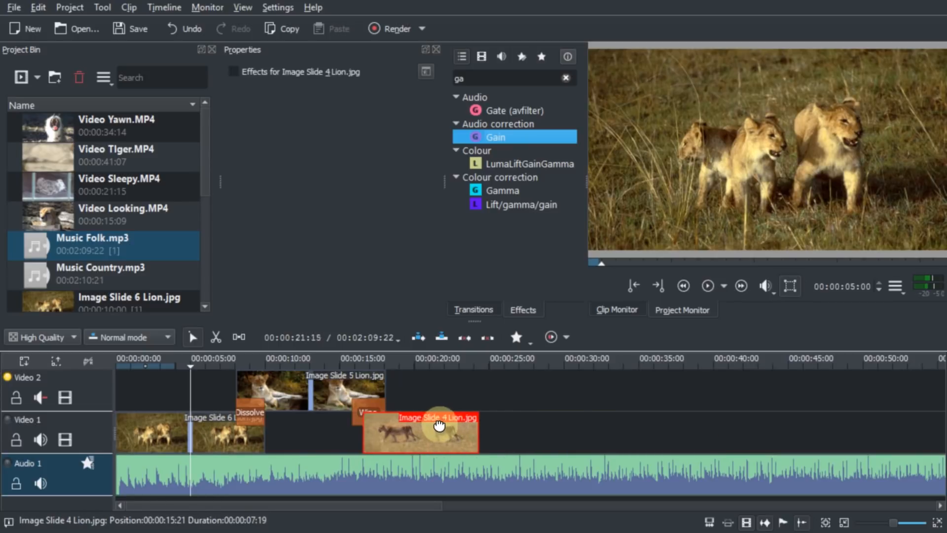
pyautogui.click(366, 404)
# - Preview the shortened Wipe between Image Slides 5 and 4, moving back and forth through the frames
pyautogui.click(354, 356)
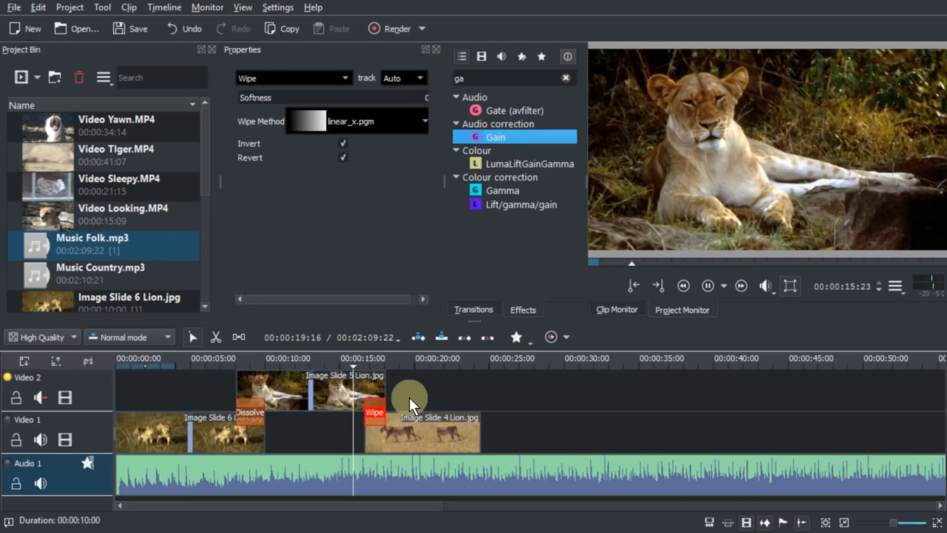
pyautogui.moveTo(354, 365); pyautogui.dragTo(364, 363)
pyautogui.press('Left')
pyautogui.press('Left')
pyautogui.press('Left')
pyautogui.press('Left')
pyautogui.press('Left')
pyautogui.press('Left')
pyautogui.press('Left')
pyautogui.press('Left')
pyautogui.press('Left')
pyautogui.press('Left')
pyautogui.press('Left')
pyautogui.press('Left')
pyautogui.press('Left')
pyautogui.press('Left')
pyautogui.press('Left')
pyautogui.press('Left')
pyautogui.press('Left')
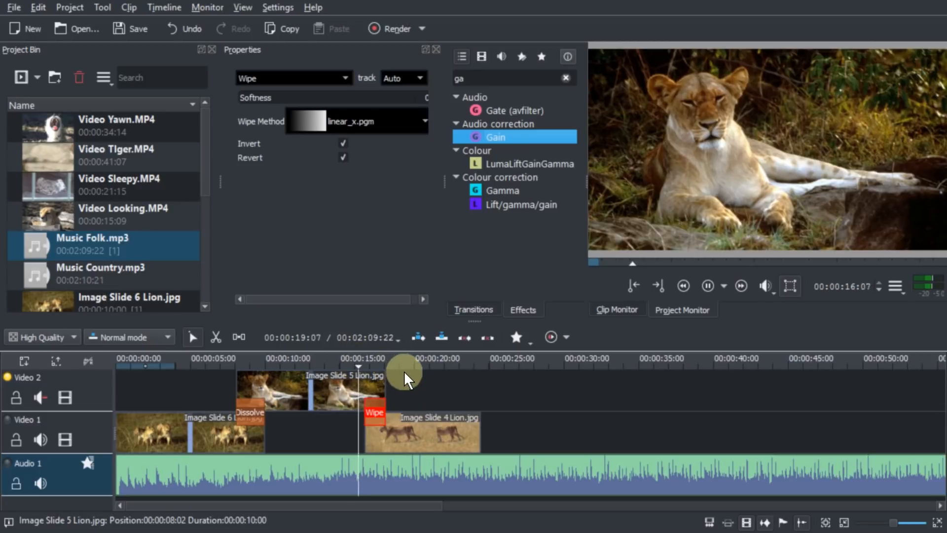
pyautogui.press('Right')
pyautogui.press('Right')
pyautogui.press('Right')
pyautogui.press('Right')
pyautogui.press('Right')
pyautogui.press('Right')
pyautogui.press('Right')
pyautogui.press('Right')
pyautogui.press('Right')
pyautogui.press('Right')
pyautogui.press('Right')
pyautogui.press('Right')
pyautogui.press('Right')
pyautogui.press('Right')
pyautogui.press('Right')
pyautogui.press('Right')
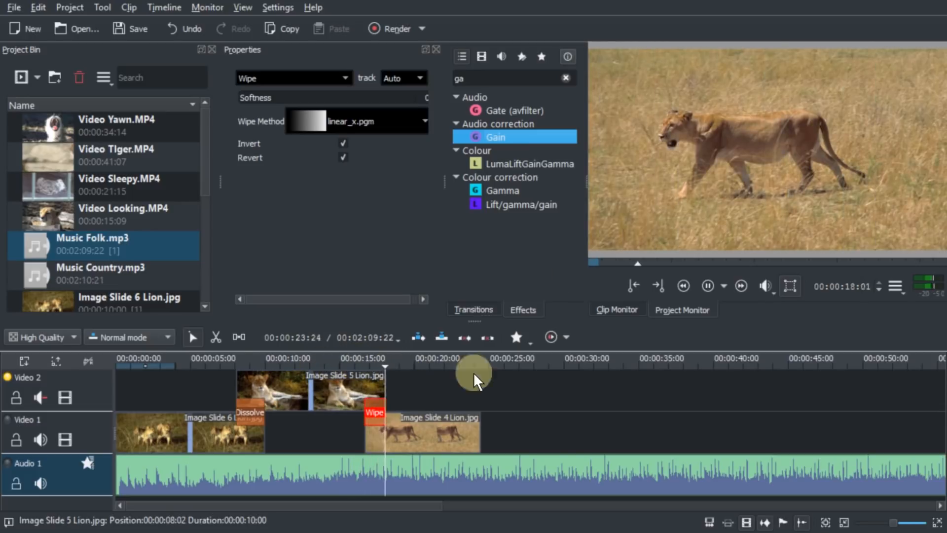
pyautogui.press('space')
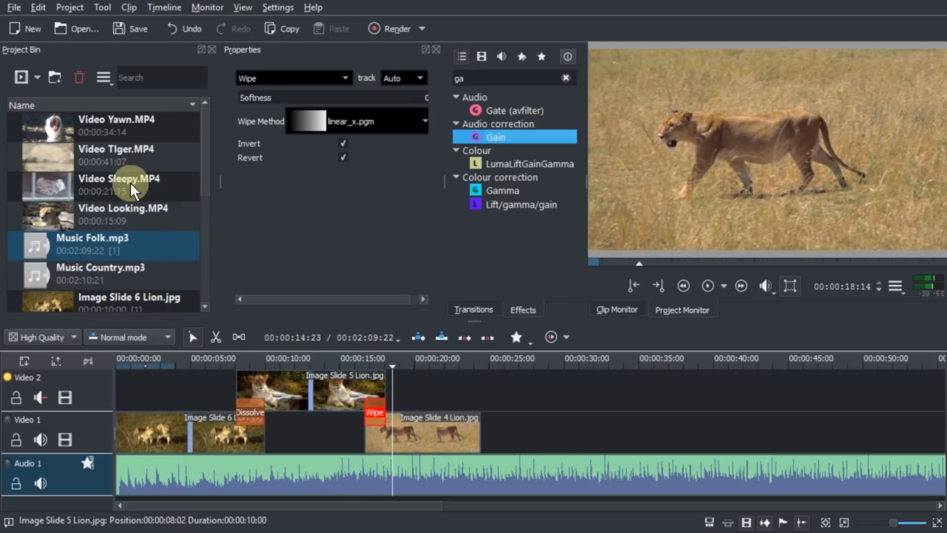
# - Add Image Slide 3 Mnt Lion to Video 2 at 00:00:23:01, Image Slide 2 Panther to Video 1 overlapping it, and Image Slide 1 Tiger to Video 2 overlapping Slide 2
pyautogui.click(87, 129)
pyautogui.scroll(-3, 104, 198)
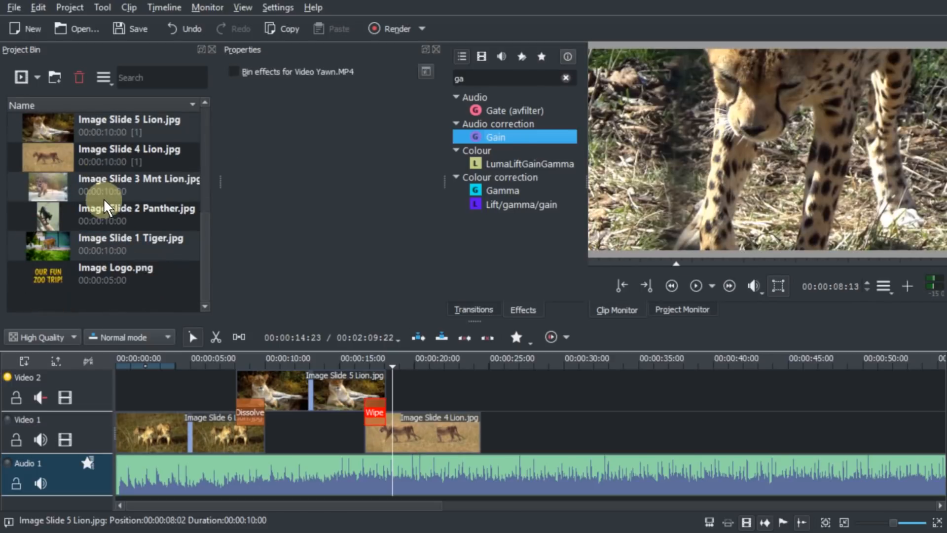
pyautogui.scroll(3, 106, 162)
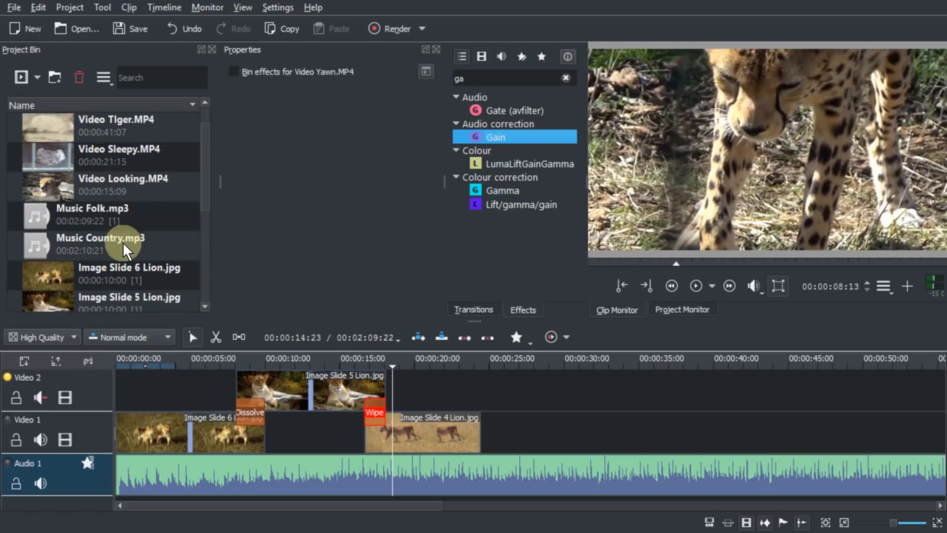
pyautogui.scroll(-3, 121, 241)
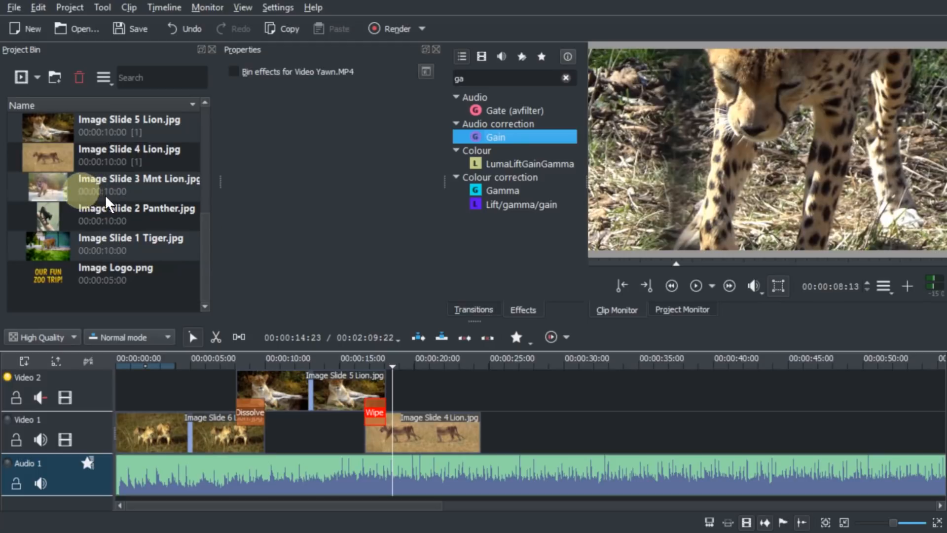
pyautogui.moveTo(106, 194); pyautogui.dragTo(464, 390)
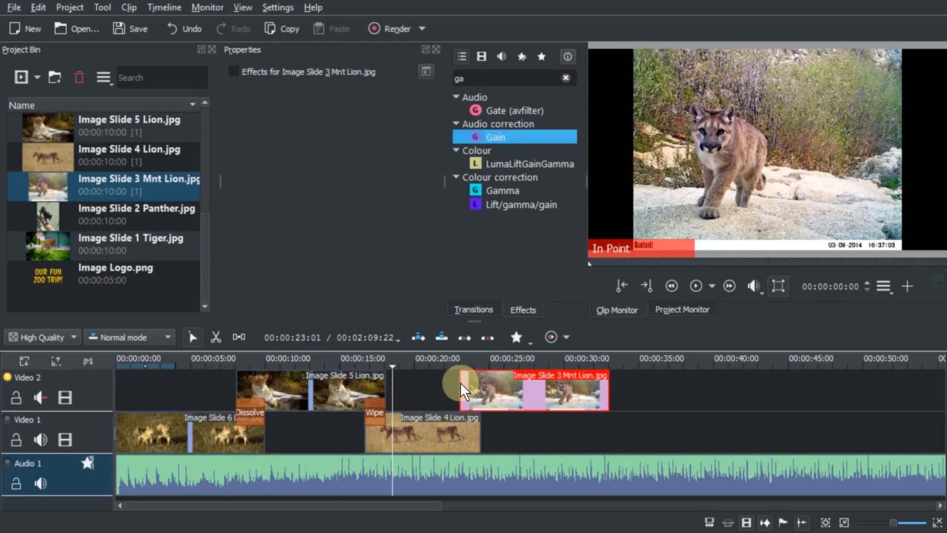
pyautogui.moveTo(132, 226); pyautogui.dragTo(594, 425)
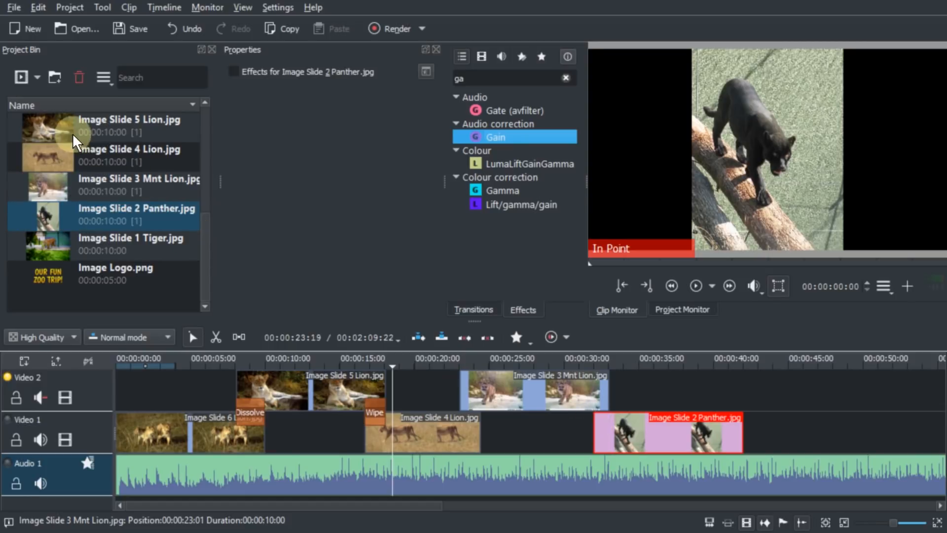
pyautogui.moveTo(61, 155); pyautogui.dragTo(114, 188)
pyautogui.moveTo(76, 255); pyautogui.dragTo(706, 395)
# - Show Image Slide 3 Mnt Lion at 00:00:27:08 in the project monitor and enlarge the monitor's width and height
pyautogui.click(524, 358)
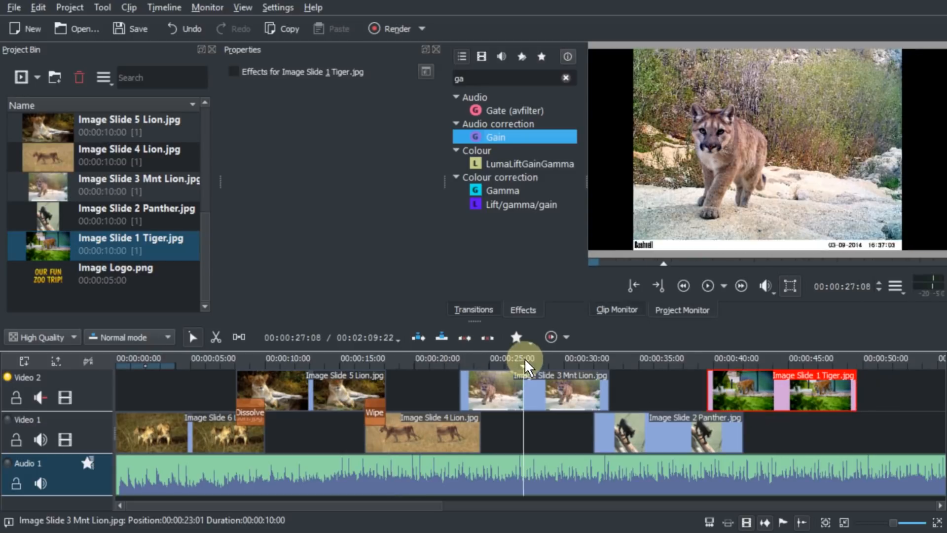
pyautogui.moveTo(585, 180); pyautogui.dragTo(534, 182)
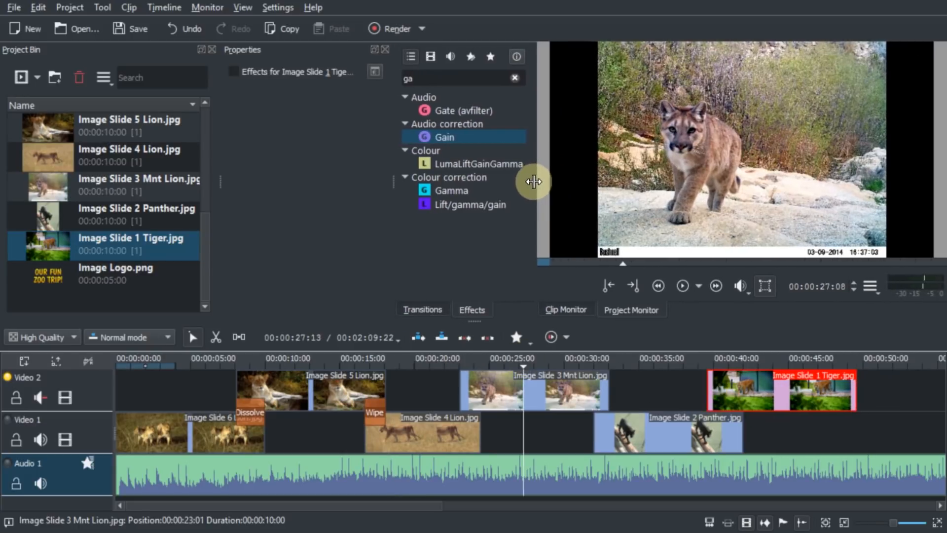
pyautogui.moveTo(458, 322); pyautogui.dragTo(459, 339)
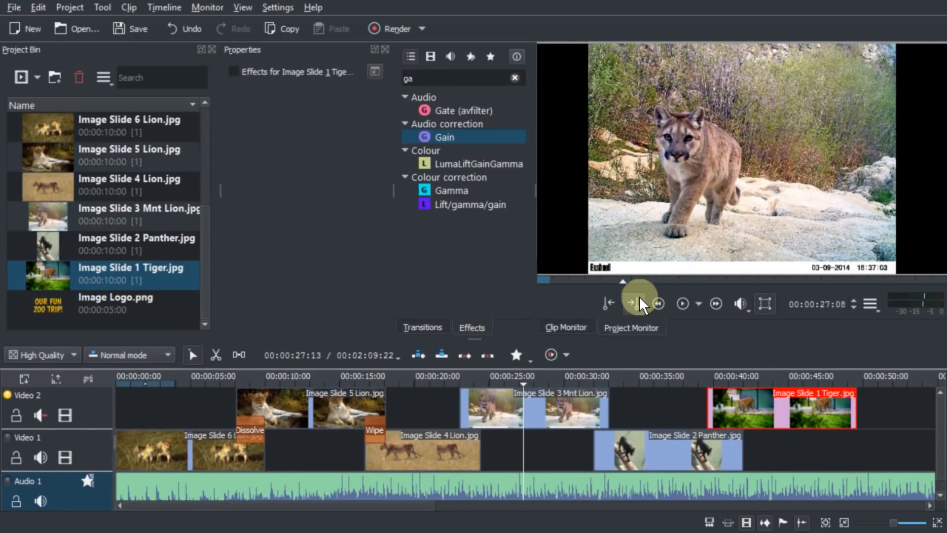
# - View Image Slide 2 Panther and Image Slide 1 Tiger, find the Transform effect with "trans" and apply it to Image Slide 1 Tiger
pyautogui.click(645, 373)
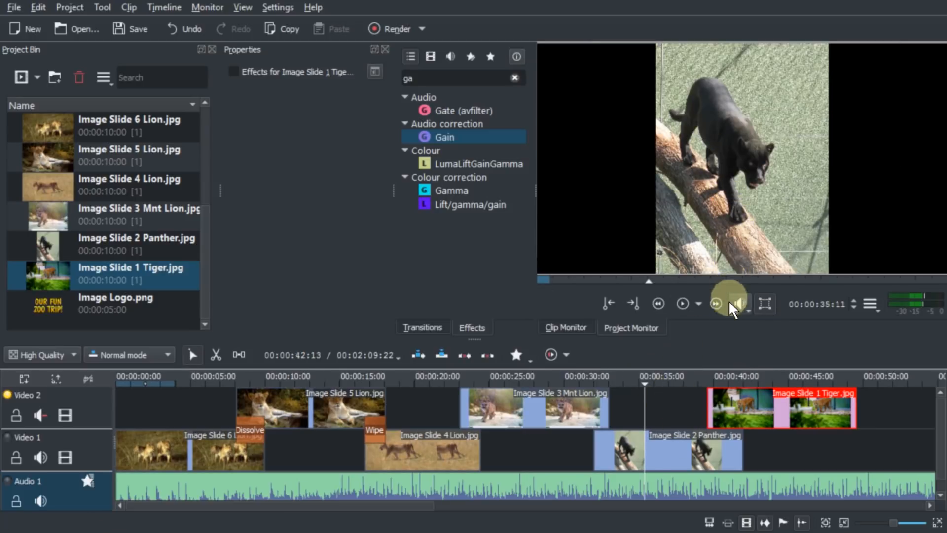
pyautogui.click(739, 378)
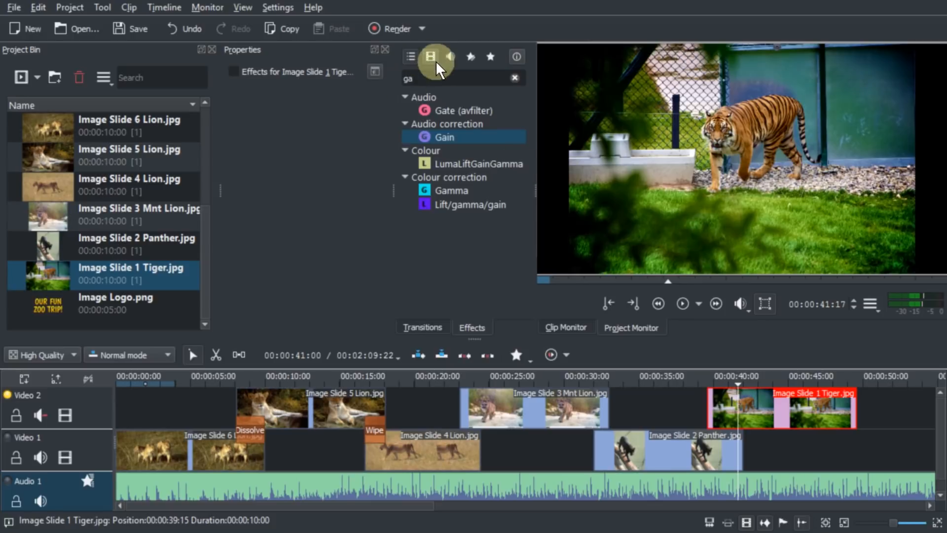
pyautogui.doubleClick(454, 78)
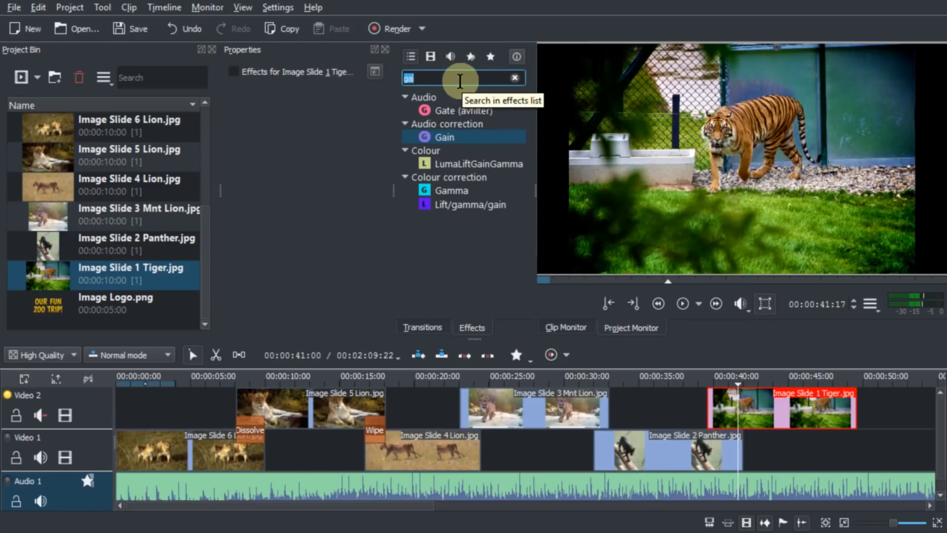
pyautogui.write('scal')
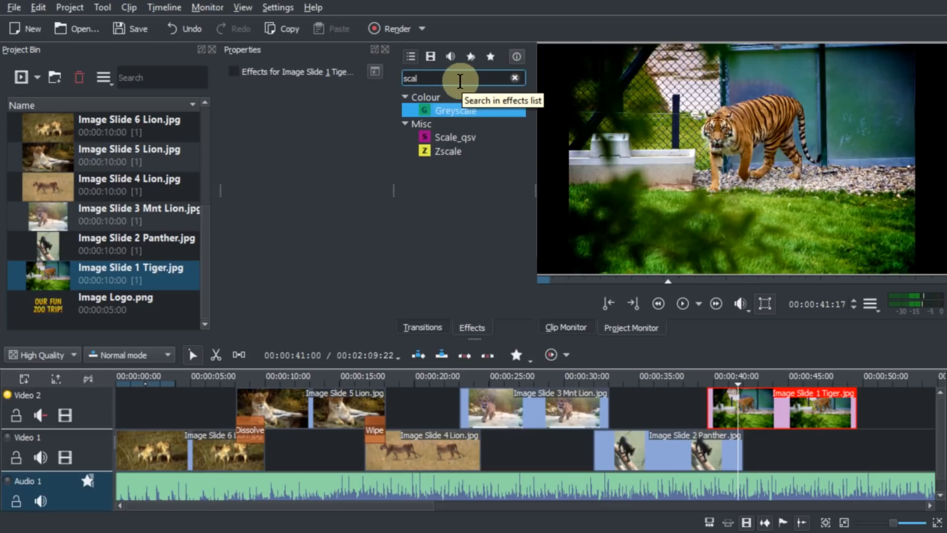
pyautogui.press('BackSpace')
pyautogui.press('BackSpace')
pyautogui.press('BackSpace')
pyautogui.press('BackSpace')
pyautogui.write('trans')
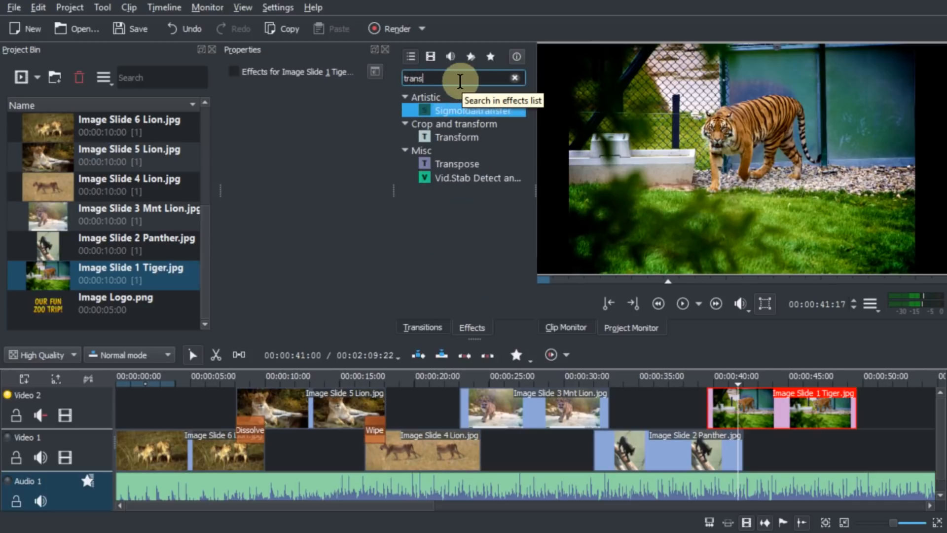
pyautogui.moveTo(442, 140); pyautogui.dragTo(768, 411)
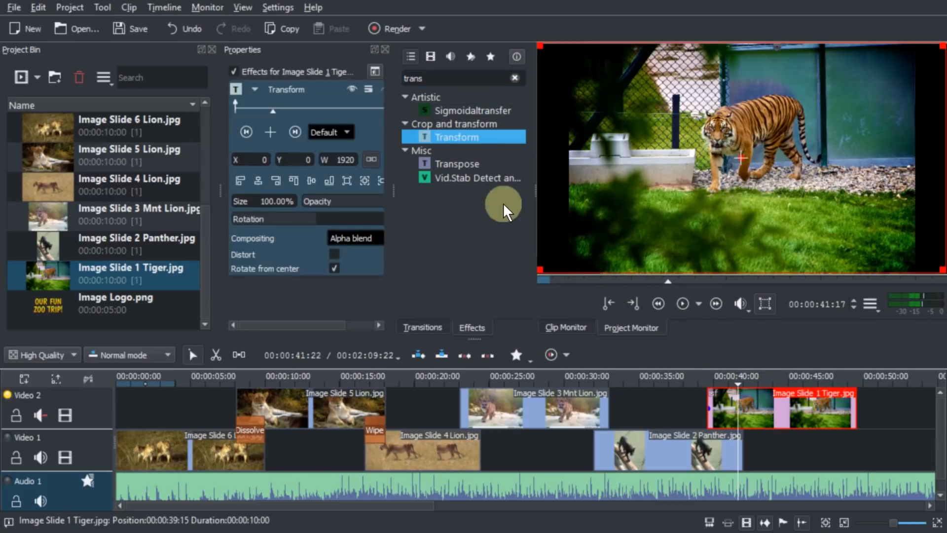
pyautogui.moveTo(471, 140); pyautogui.dragTo(656, 444)
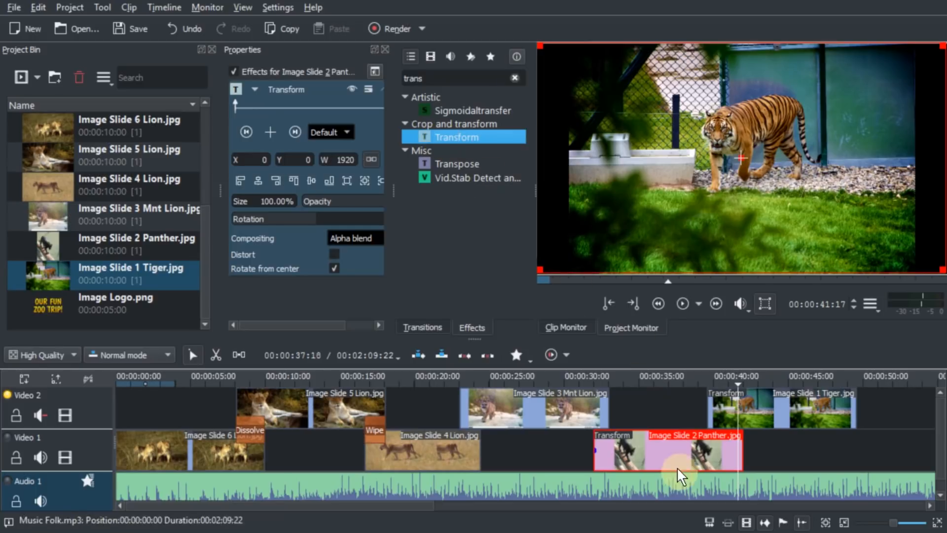
pyautogui.rightClick(673, 449)
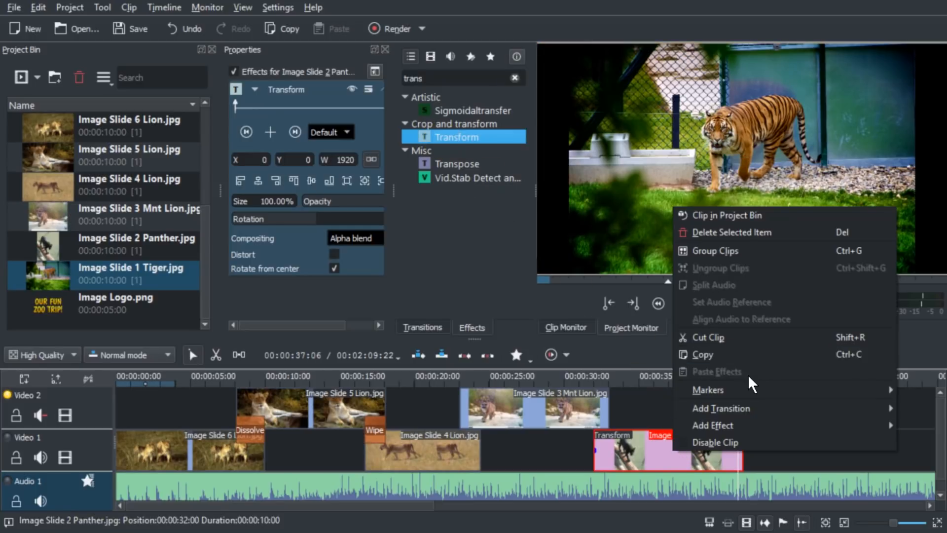
pyautogui.click(638, 441)
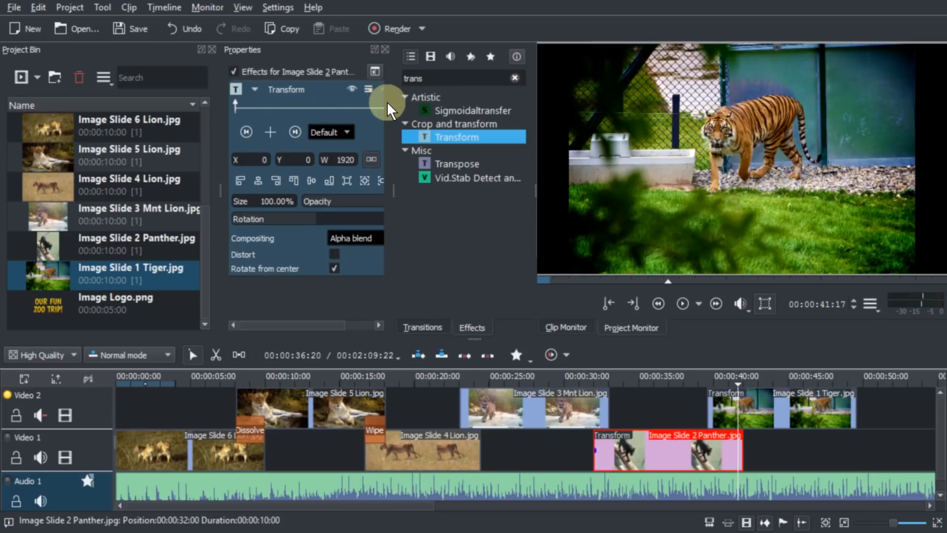
# - Widen the effect settings area, scale Image Slide 1 Tiger to 130.99% and centre it horizontally and vertically to fill the frame
pyautogui.moveTo(395, 114); pyautogui.dragTo(437, 117)
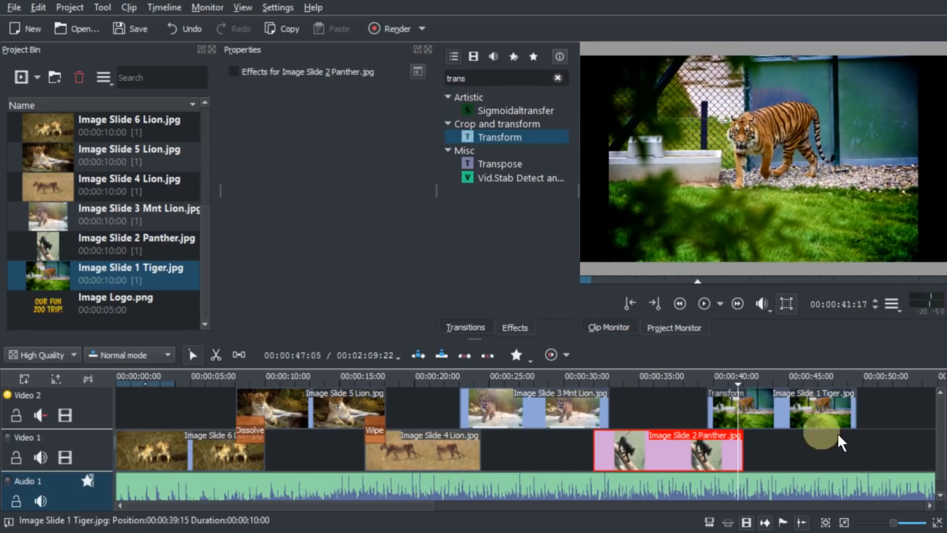
pyautogui.click(809, 404)
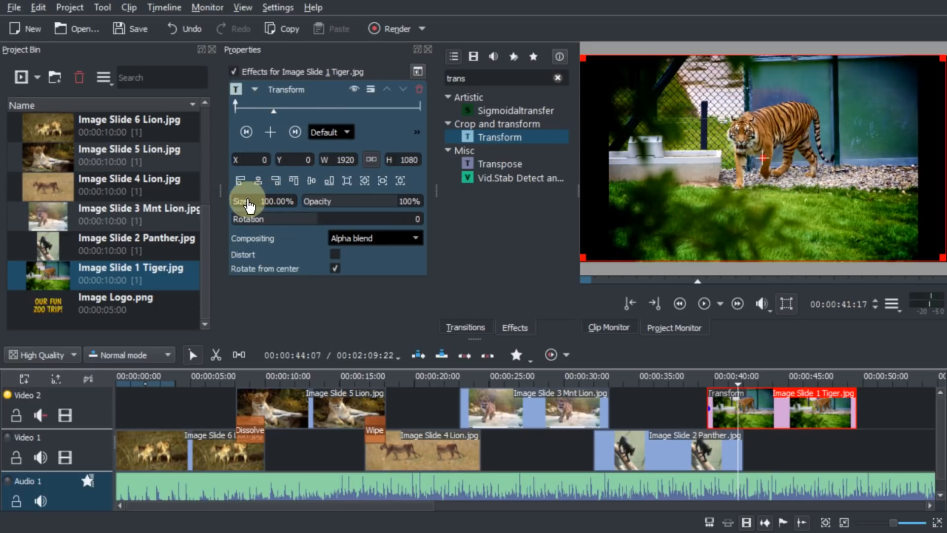
pyautogui.moveTo(246, 207); pyautogui.dragTo(267, 210)
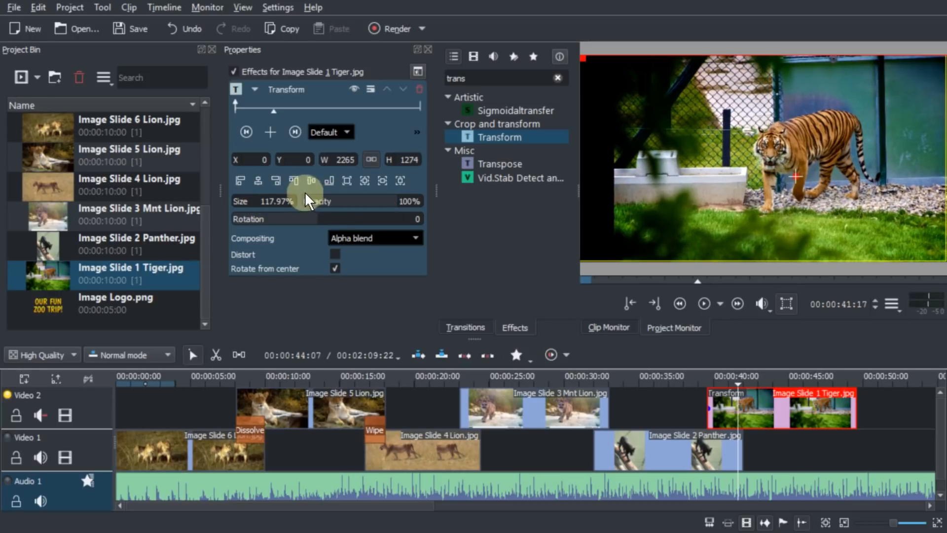
pyautogui.click(258, 185)
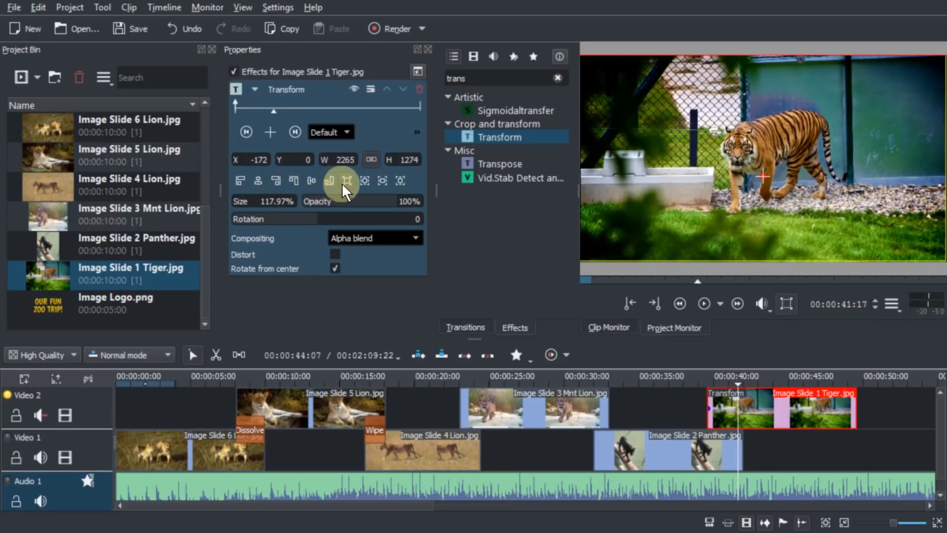
pyautogui.click(314, 182)
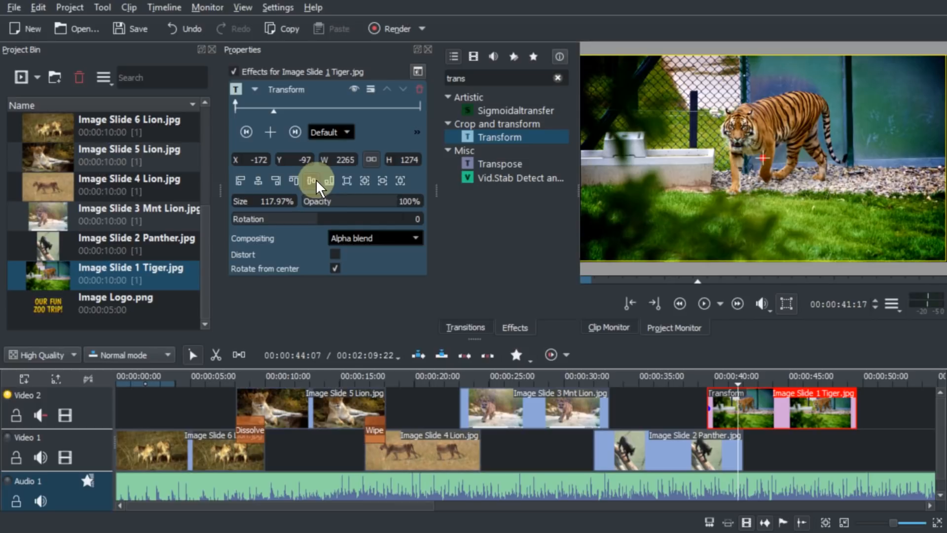
pyautogui.moveTo(254, 210); pyautogui.dragTo(262, 198)
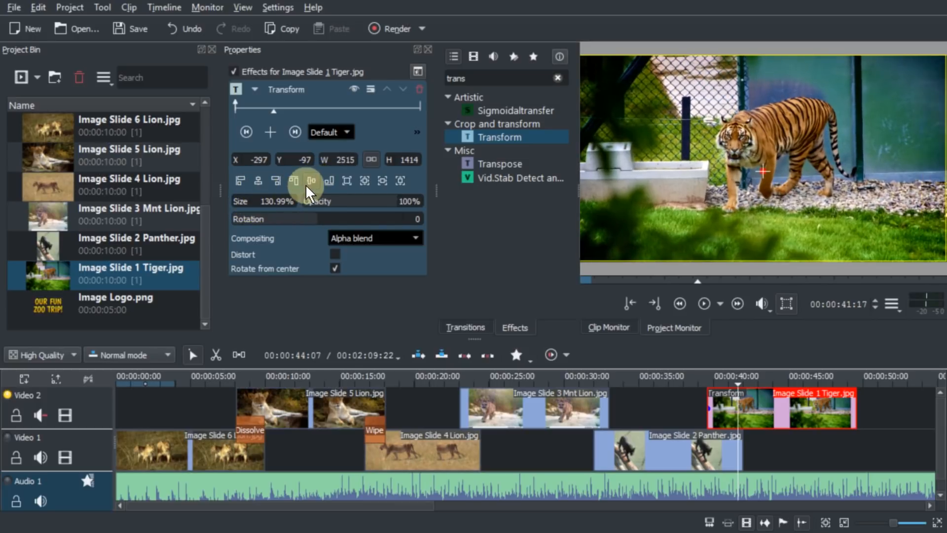
pyautogui.click(308, 182)
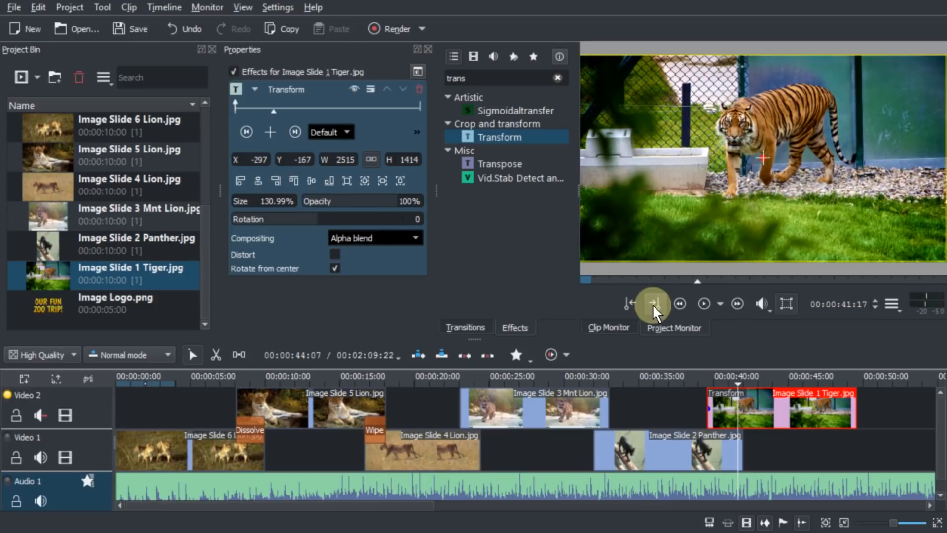
# - Copy the Image Slide 1 Tiger clip and paste its Transform effect onto Image Slide 2 Panther, with the panther shown in the monitor
pyautogui.rightClick(765, 417)
pyautogui.click(764, 319)
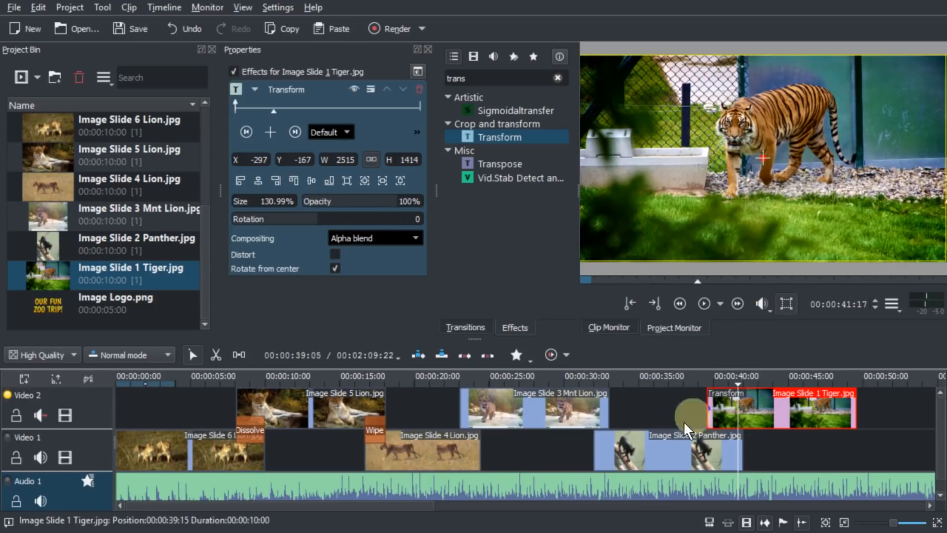
pyautogui.click(651, 442)
pyautogui.click(662, 380)
pyautogui.rightClick(658, 445)
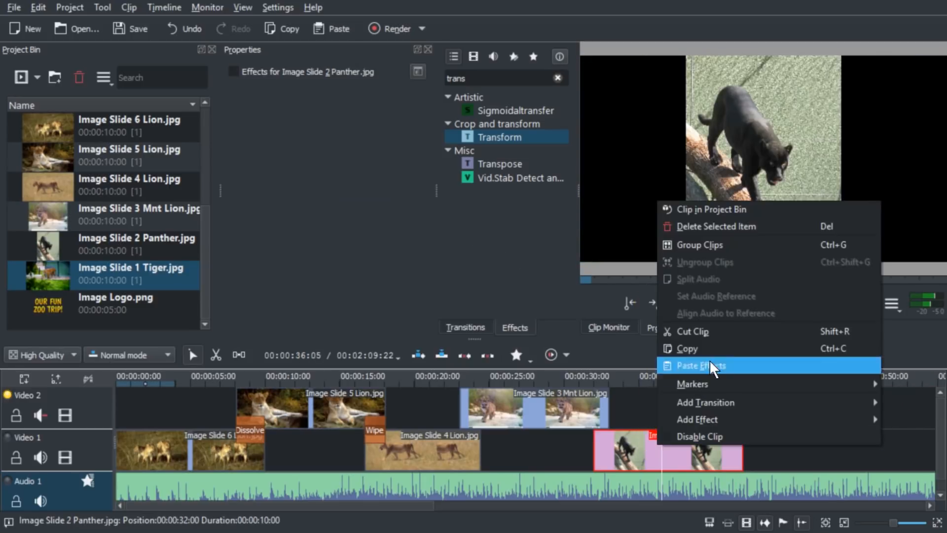
pyautogui.click(712, 364)
pyautogui.click(459, 146)
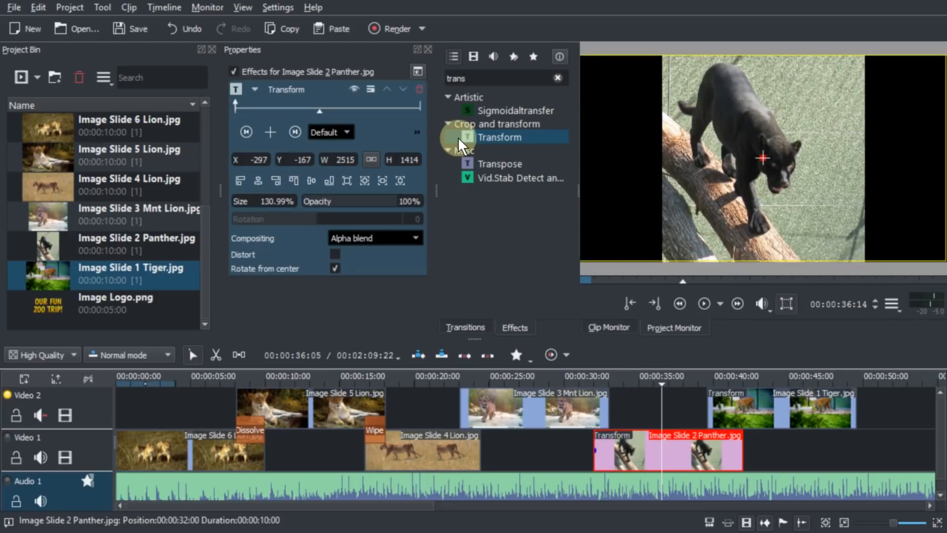
pyautogui.click(796, 147)
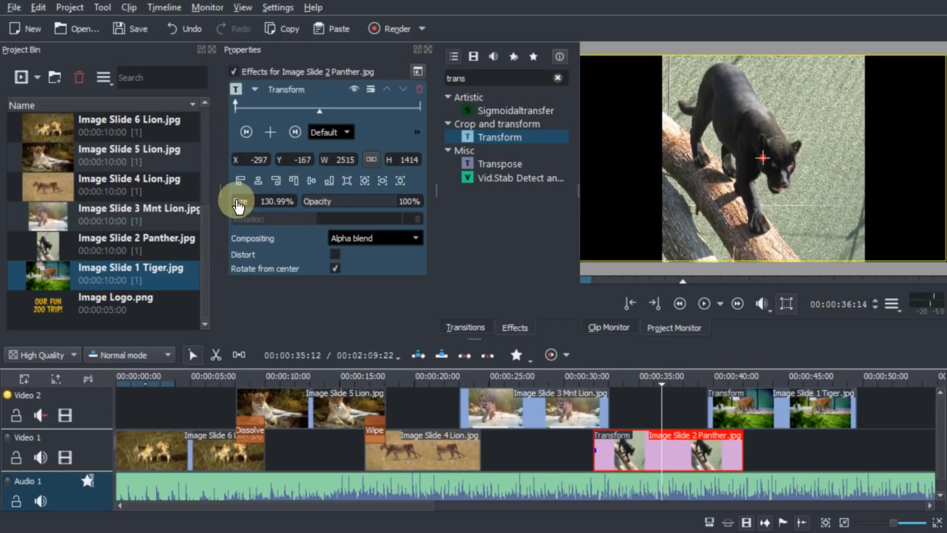
# - Scale Image Slide 2 Panther to 235% and position it vertically at Y -832 so that it fills the frame
pyautogui.moveTo(238, 206); pyautogui.dragTo(311, 212)
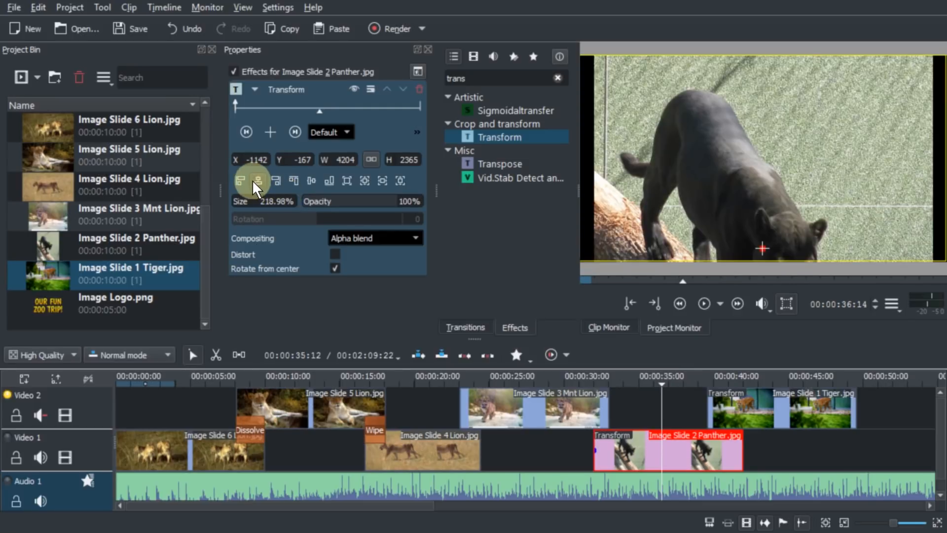
pyautogui.moveTo(241, 202); pyautogui.dragTo(267, 197)
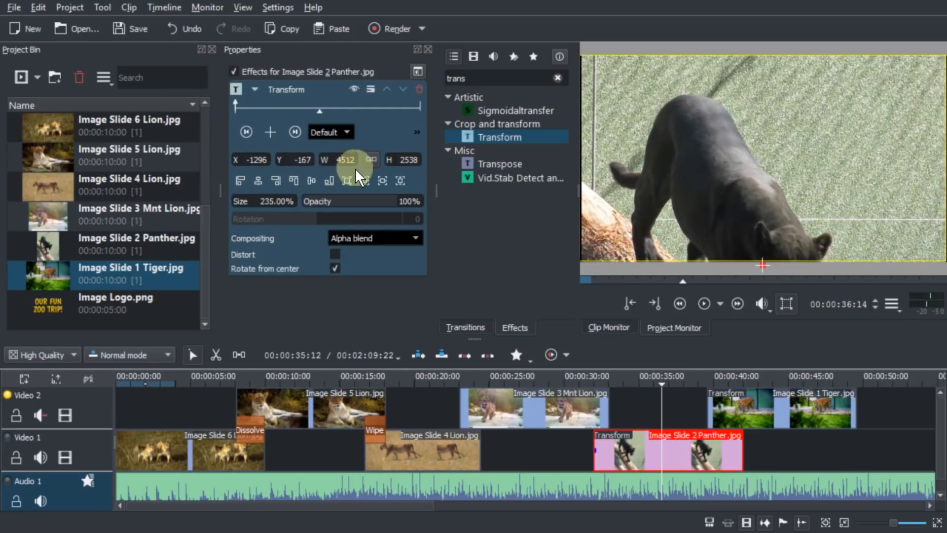
pyautogui.click(310, 181)
pyautogui.moveTo(281, 160); pyautogui.dragTo(209, 158)
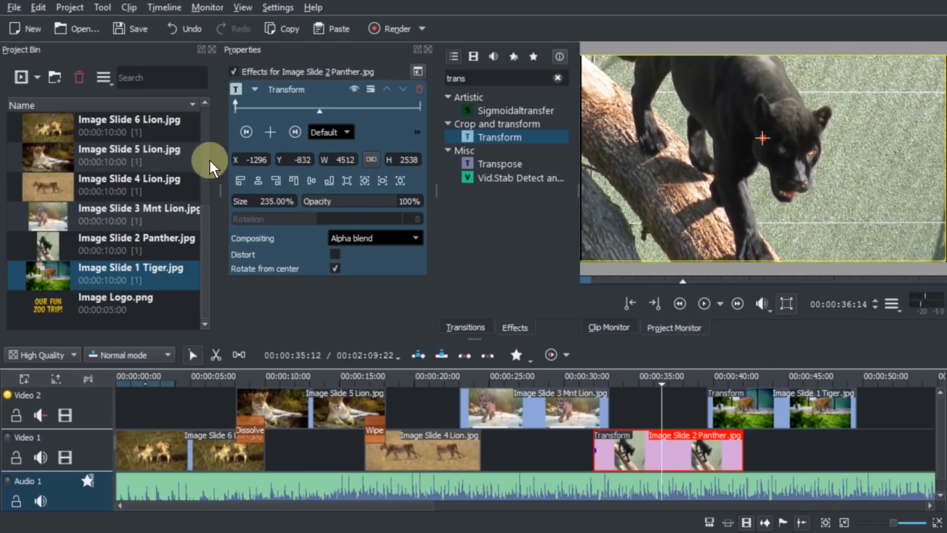
# - Show Image Slide 3 Mnt Lion, apply the Transform effect to it, and enlarge it to 193.98%, centred horizontally and vertically
pyautogui.click(529, 375)
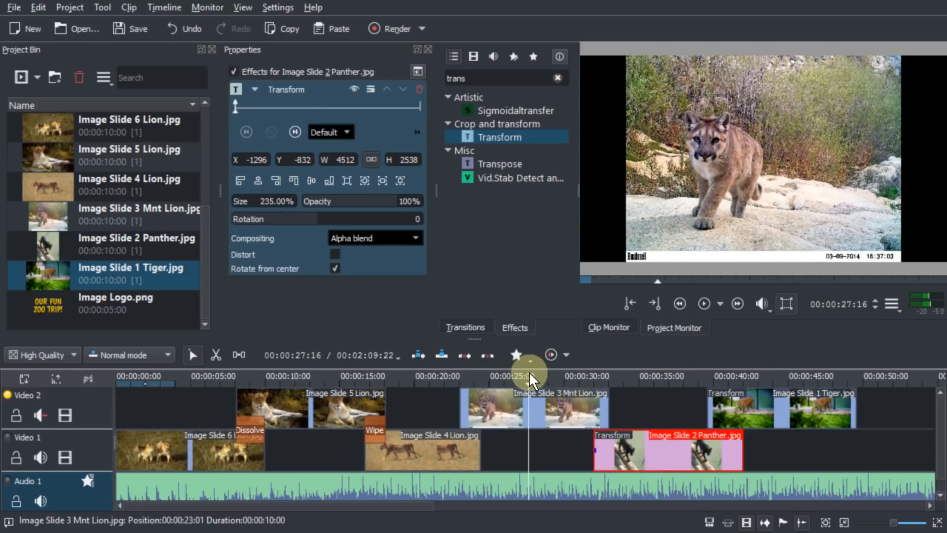
pyautogui.click(529, 392)
pyautogui.moveTo(548, 137); pyautogui.dragTo(518, 407)
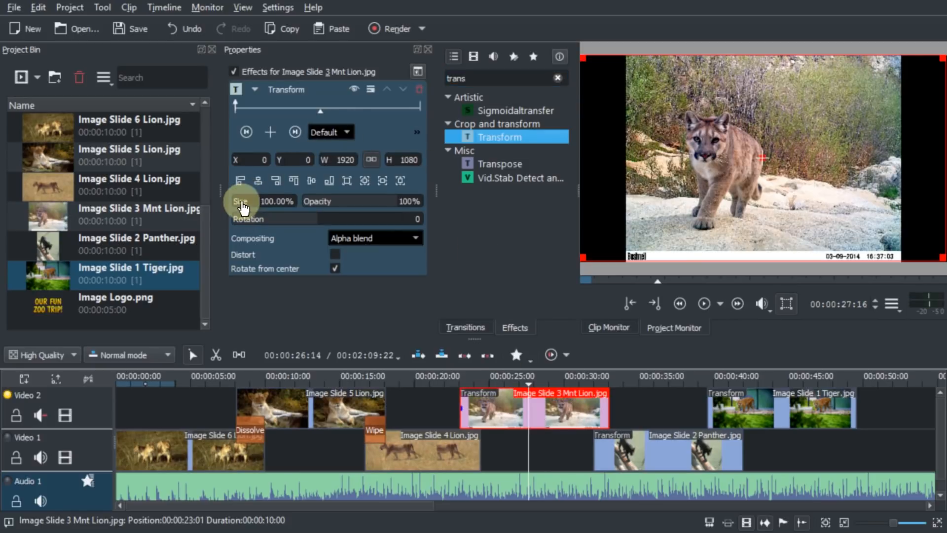
pyautogui.moveTo(244, 201); pyautogui.dragTo(317, 206)
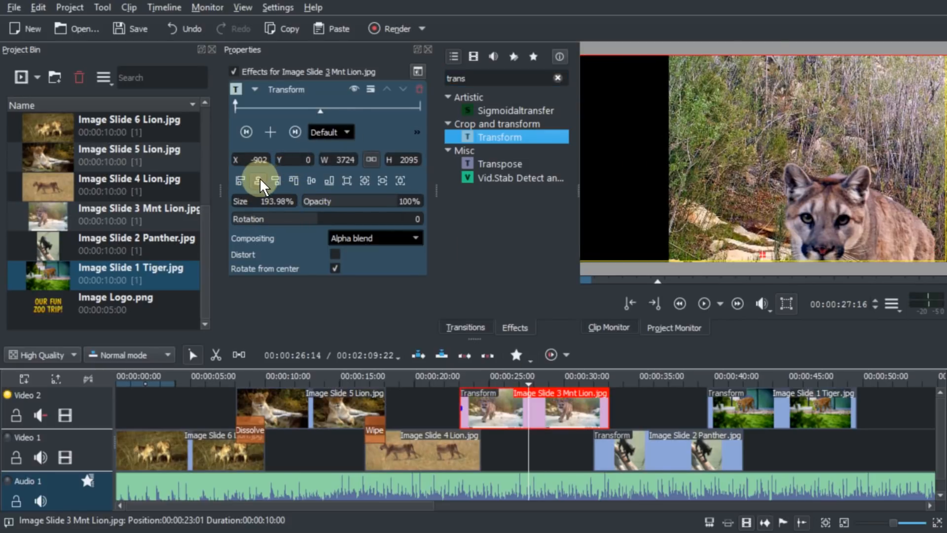
pyautogui.click(312, 180)
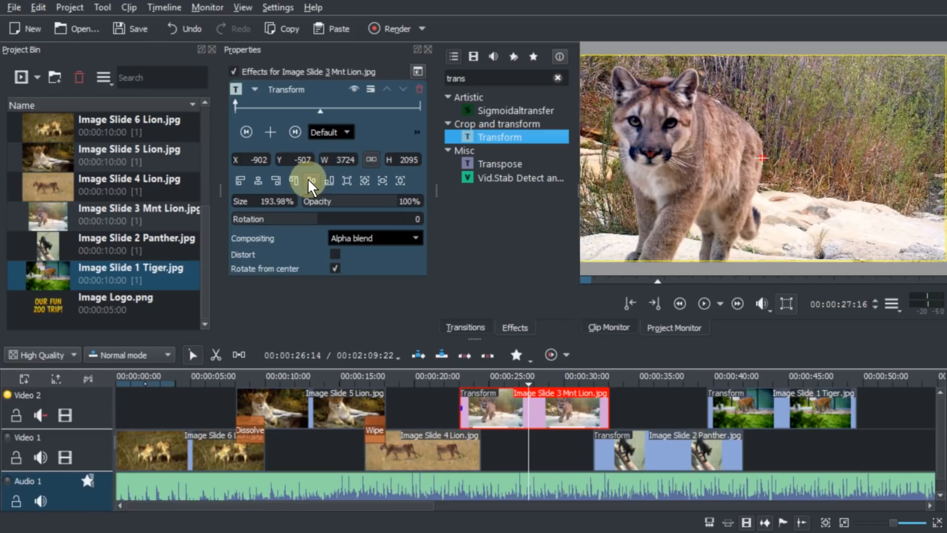
# - Reframe Image Slide 3 Mnt Lion with a size of 167.97% and position X -503, Y -466
pyautogui.moveTo(240, 159); pyautogui.dragTo(316, 182)
pyautogui.moveTo(271, 161); pyautogui.dragTo(239, 166)
pyautogui.moveTo(241, 201); pyautogui.dragTo(219, 204)
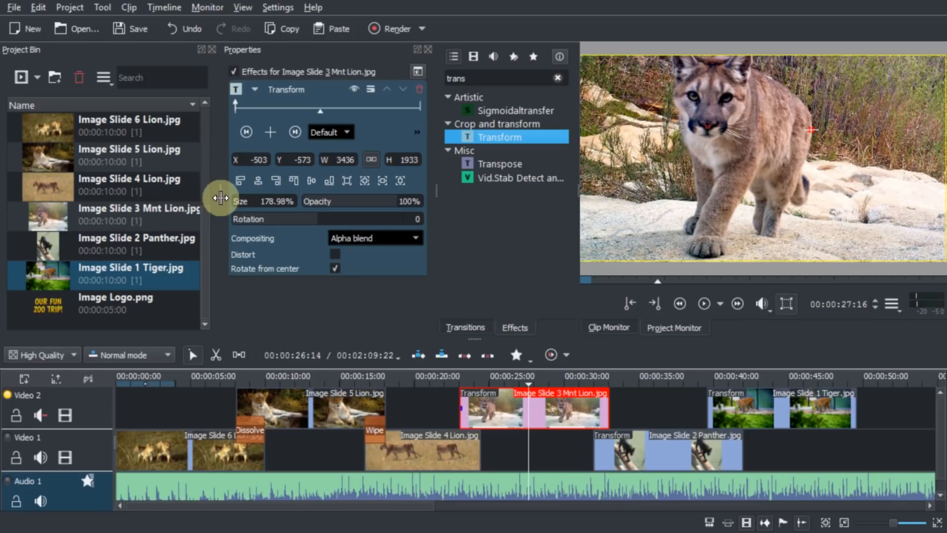
pyautogui.moveTo(239, 204); pyautogui.dragTo(226, 199)
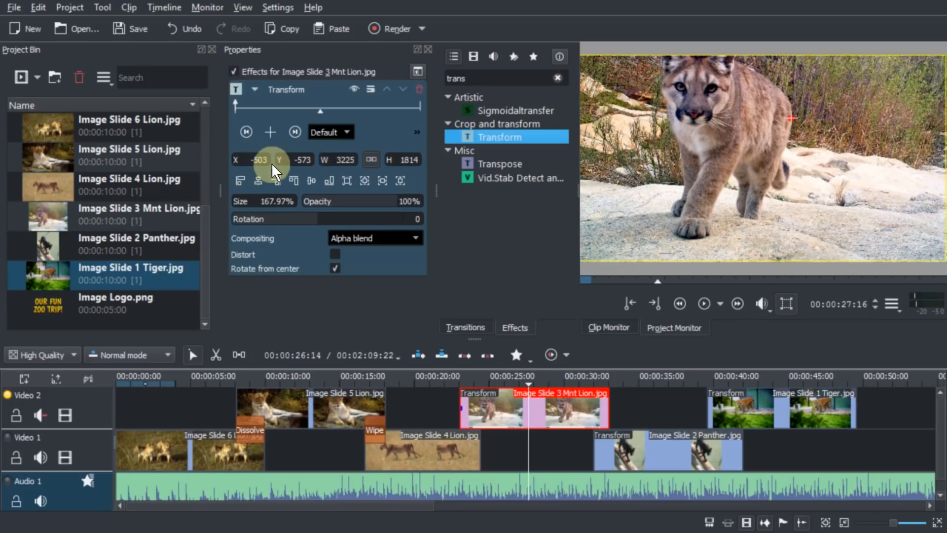
pyautogui.moveTo(280, 166); pyautogui.dragTo(365, 159)
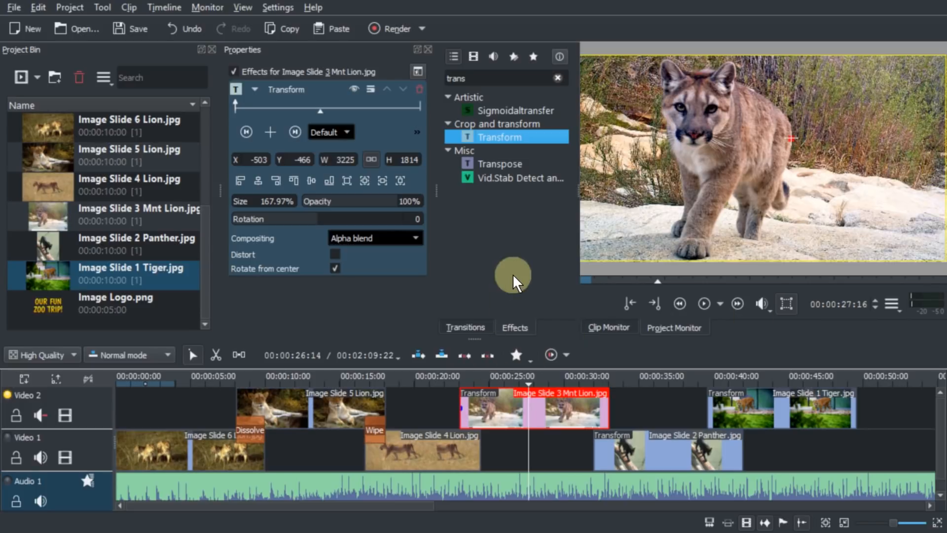
# - Add a Wipe transition at the overlap of Image Slides 4 and 3 and set its wipe method to burst.pgm
pyautogui.click(465, 328)
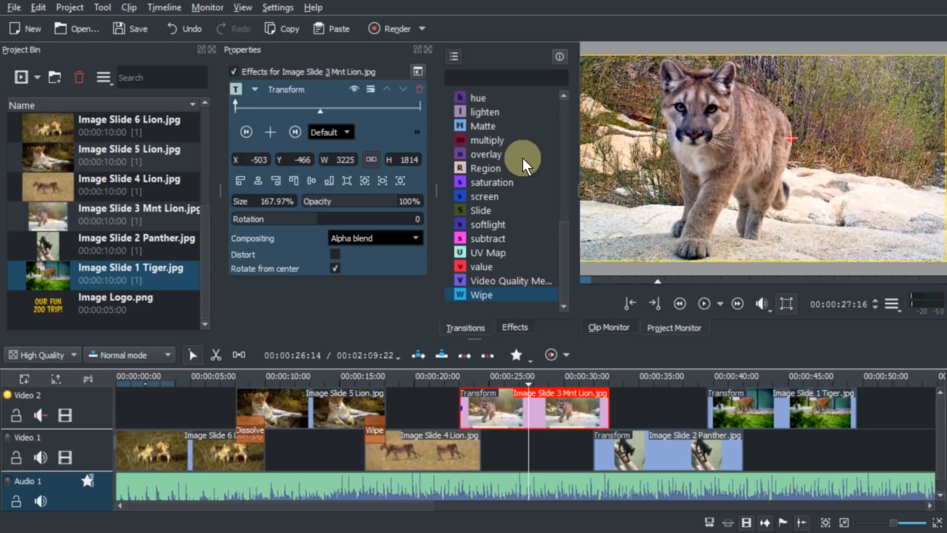
pyautogui.moveTo(514, 295); pyautogui.dragTo(461, 417)
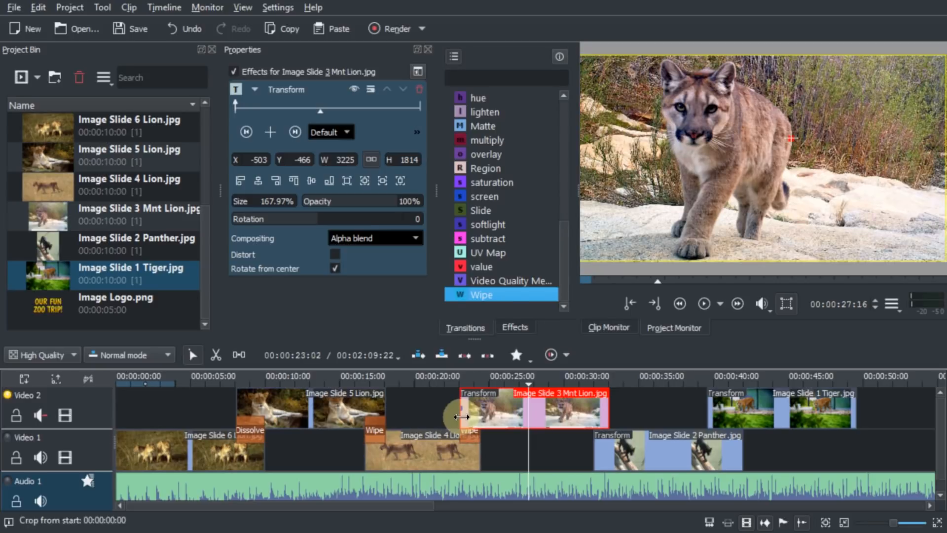
pyautogui.click(470, 431)
pyautogui.click(330, 123)
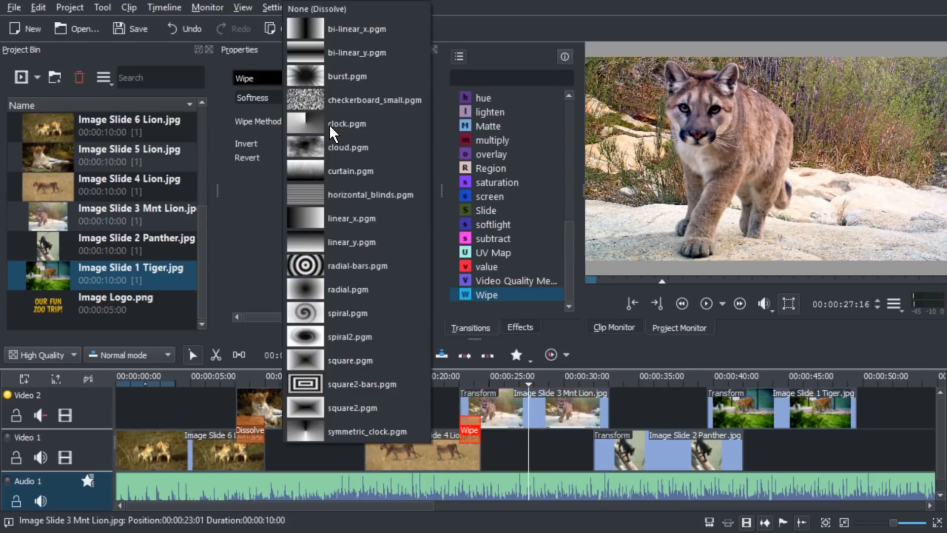
pyautogui.click(363, 81)
# - Add a Wipe transition at the overlap of Image Slides 3 and 2 and set its wipe method to linear_y.pgm
pyautogui.moveTo(508, 295); pyautogui.dragTo(605, 427)
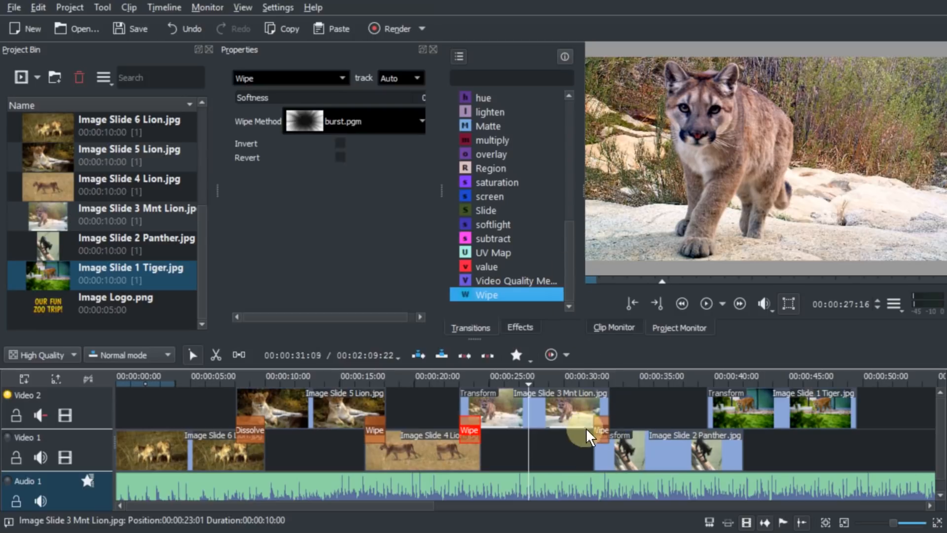
pyautogui.click(340, 123)
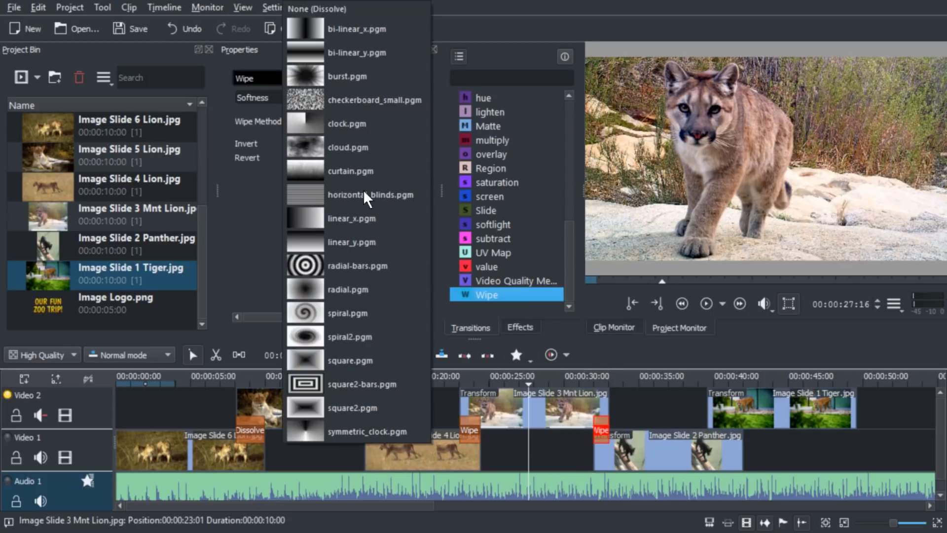
pyautogui.click(369, 242)
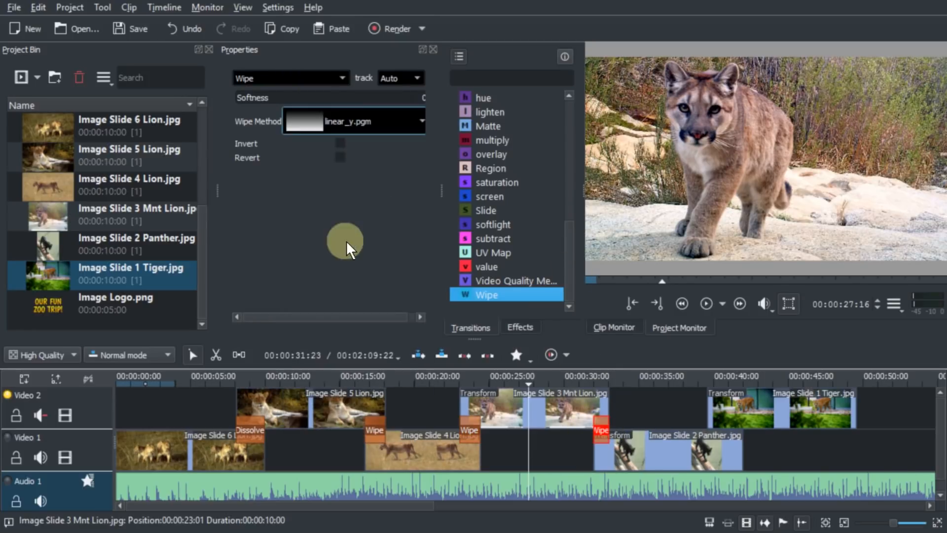
# - Add a Wipe transition where Image Slides 2 and 1 overlap, and set the wipe method between Slides 3 and 2 to square2-bars.pgm
pyautogui.moveTo(482, 305); pyautogui.dragTo(721, 421)
pyautogui.click(422, 132)
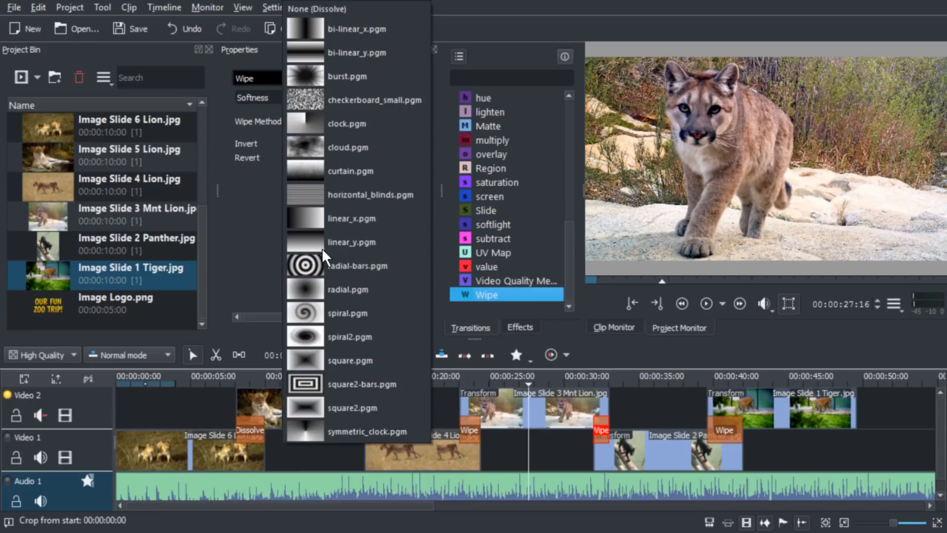
pyautogui.click(365, 381)
# - Play back the Wipe transitions between Image Slides 4 and 3 and between Image Slides 3 and 2
pyautogui.click(446, 376)
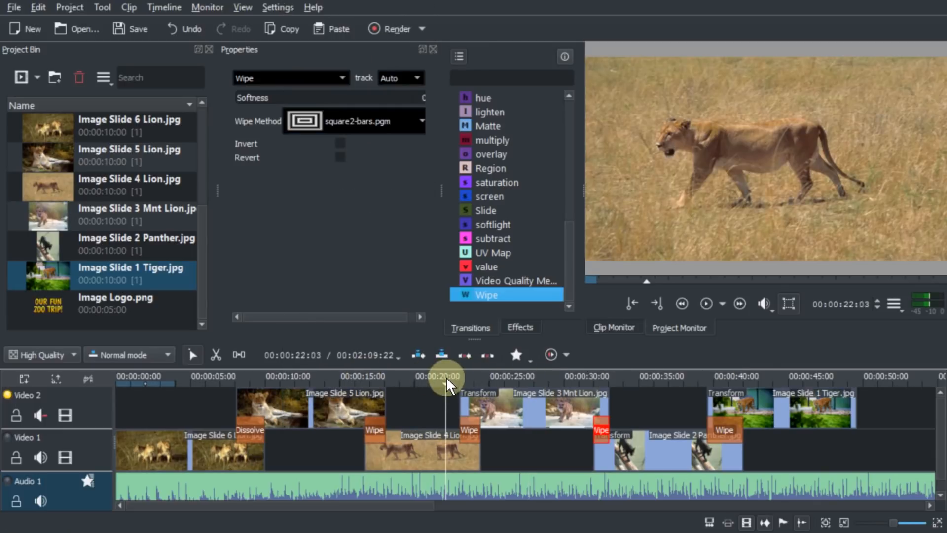
pyautogui.press('space')
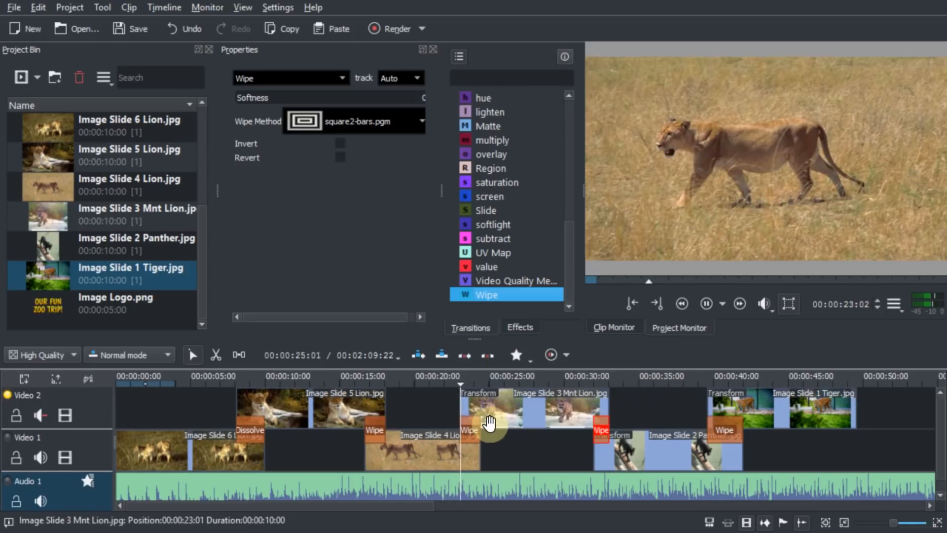
pyautogui.click(576, 373)
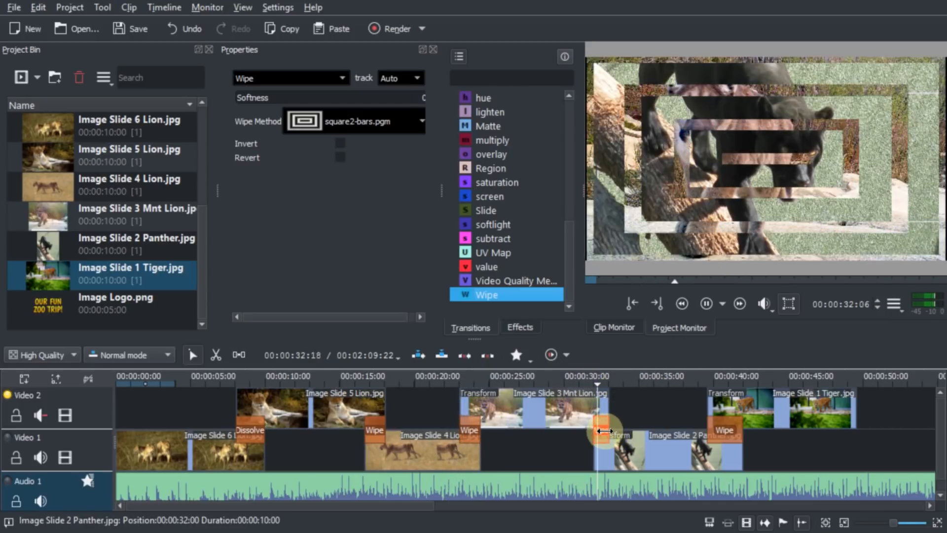
# - Set the softness of the Wipe transition between Image Slides 2 and 1 to 38
pyautogui.click(721, 422)
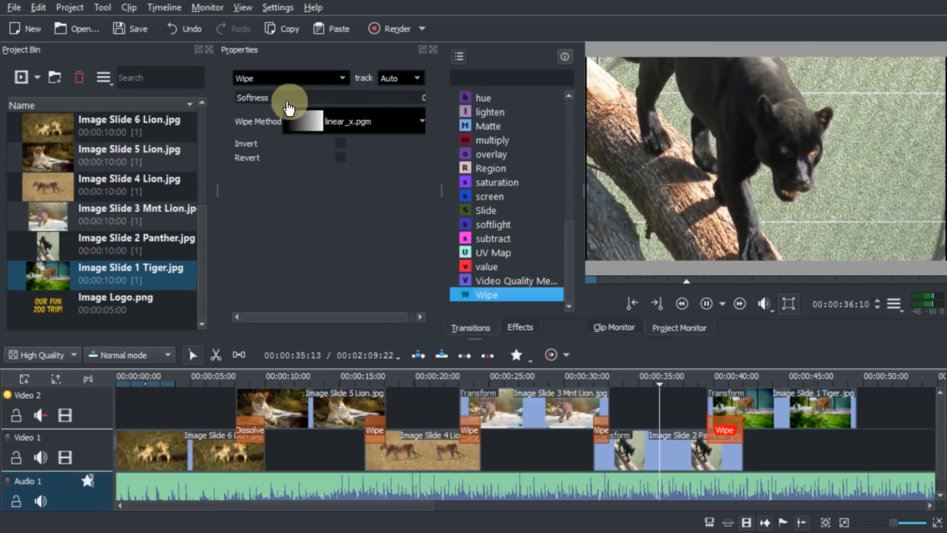
pyautogui.click(306, 98)
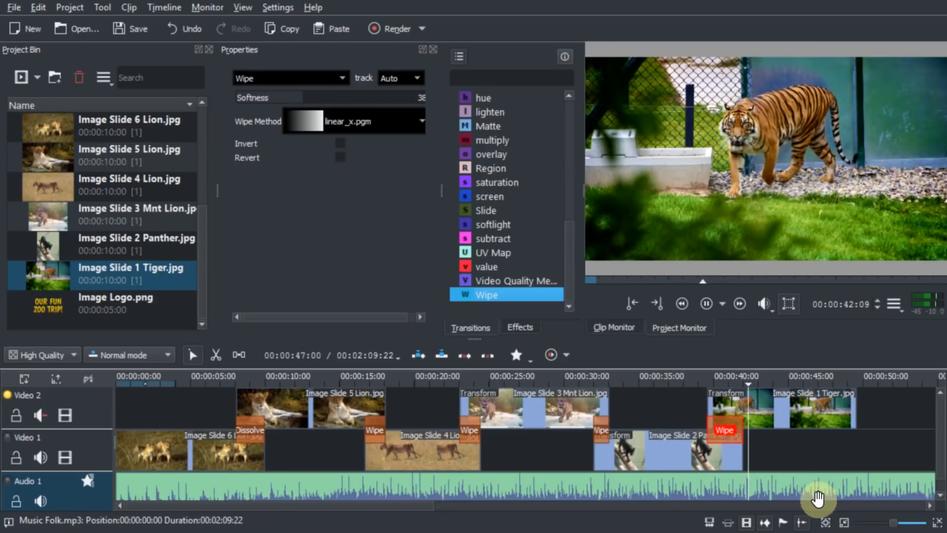
# - Shorten the Music Folk.mp3 clip to 00:00:49:15 so that it ends together with Image Slide 1 Tiger
pyautogui.scroll(-1, 646, 428)
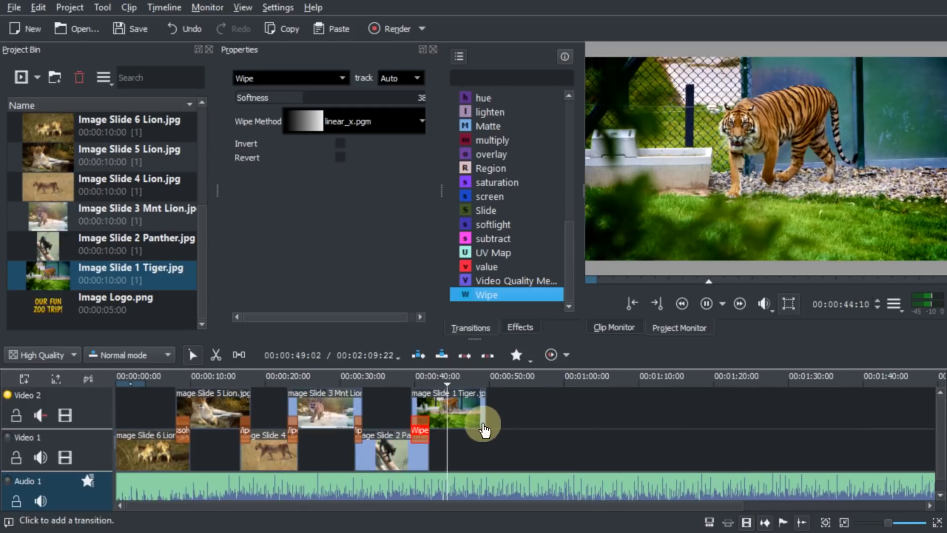
pyautogui.scroll(-2, 454, 449)
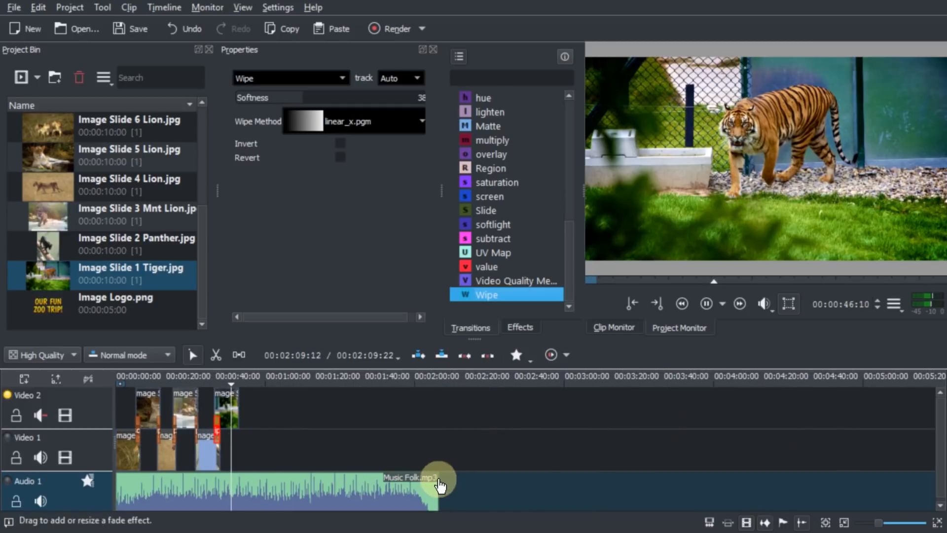
pyautogui.moveTo(436, 484); pyautogui.dragTo(238, 478)
pyautogui.click(40, 85)
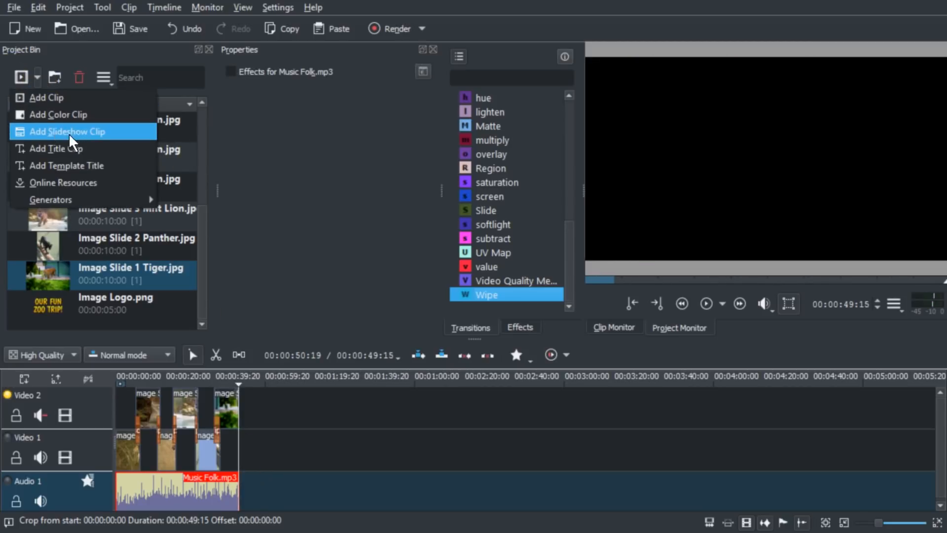
pyautogui.click(270, 425)
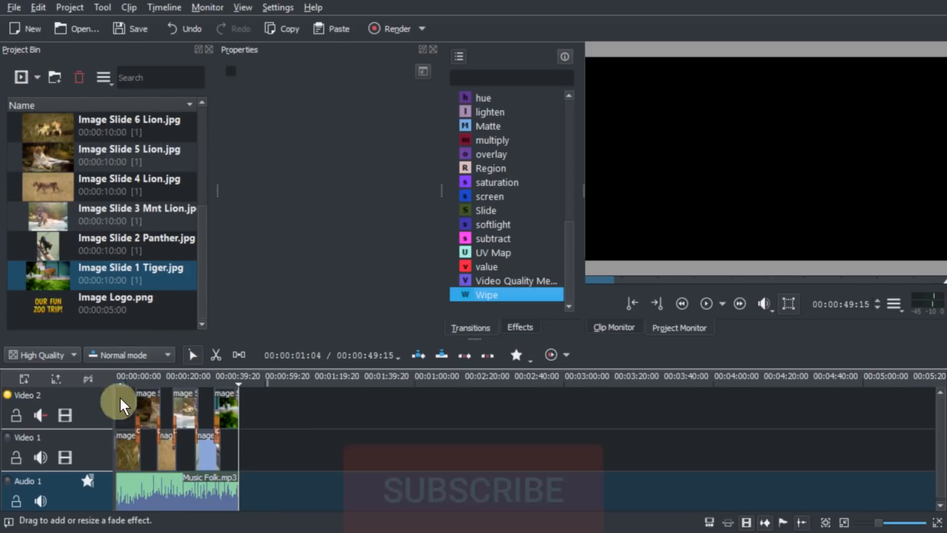
# - Preview the slideshow from its start, scrubbing through the slides and their transitions
pyautogui.click(131, 383)
pyautogui.moveTo(131, 382); pyautogui.dragTo(99, 381)
pyautogui.scroll(3, 281, 461)
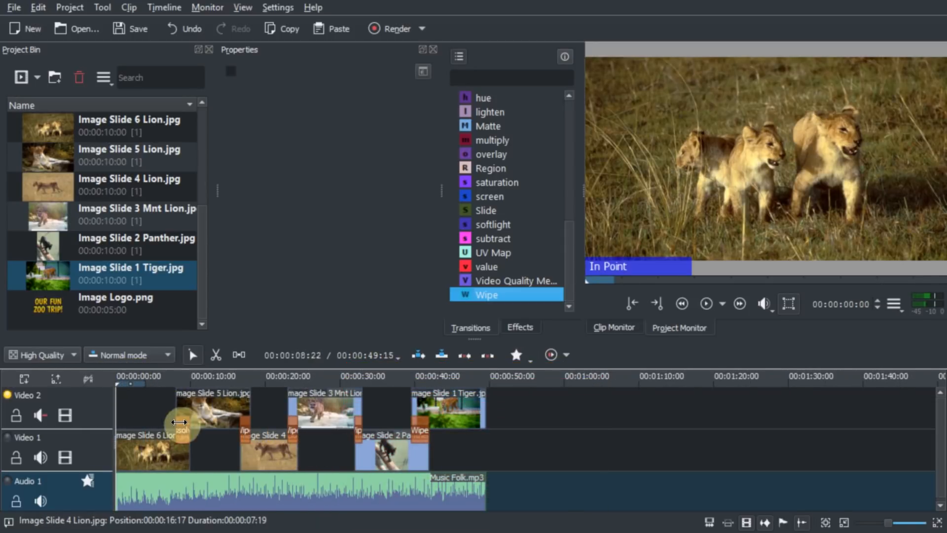
pyautogui.click(132, 386)
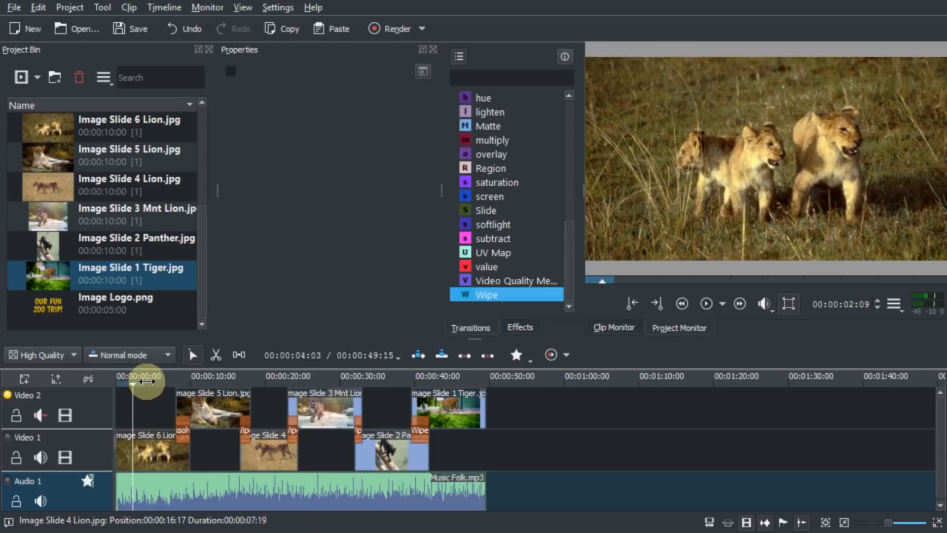
pyautogui.moveTo(141, 384); pyautogui.dragTo(202, 382)
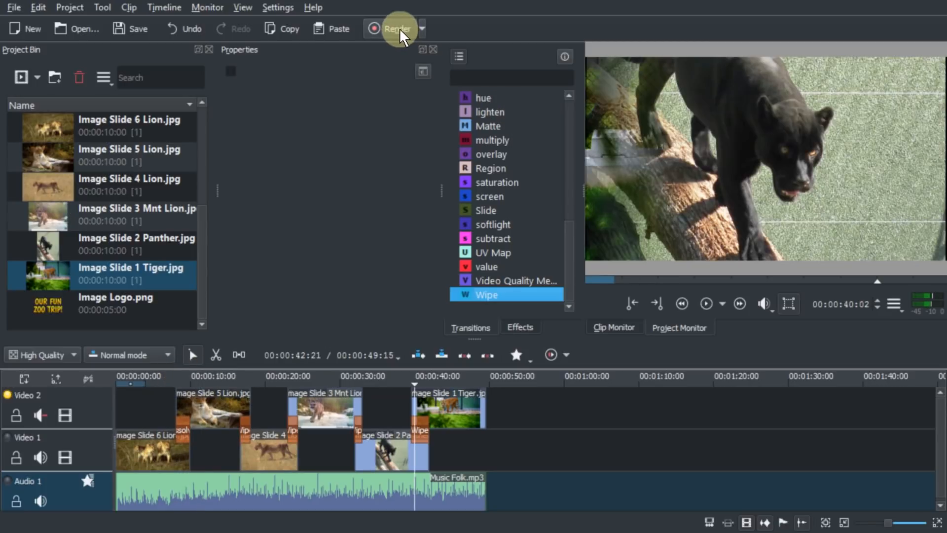
# - Render the full project in the MP4 (H264/AAC) format to an output file named slideshow
pyautogui.click(397, 29)
pyautogui.click(238, 113)
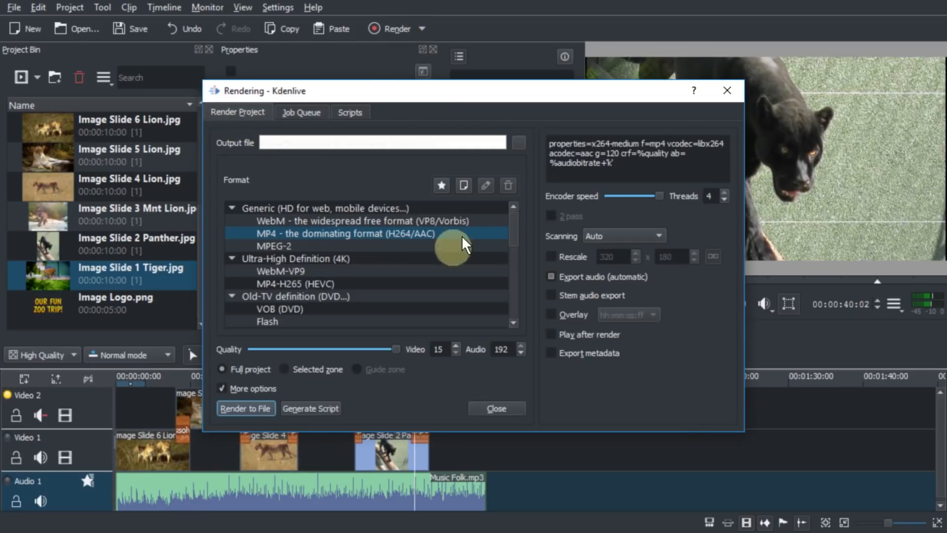
pyautogui.click(518, 144)
pyautogui.write('slideshow')
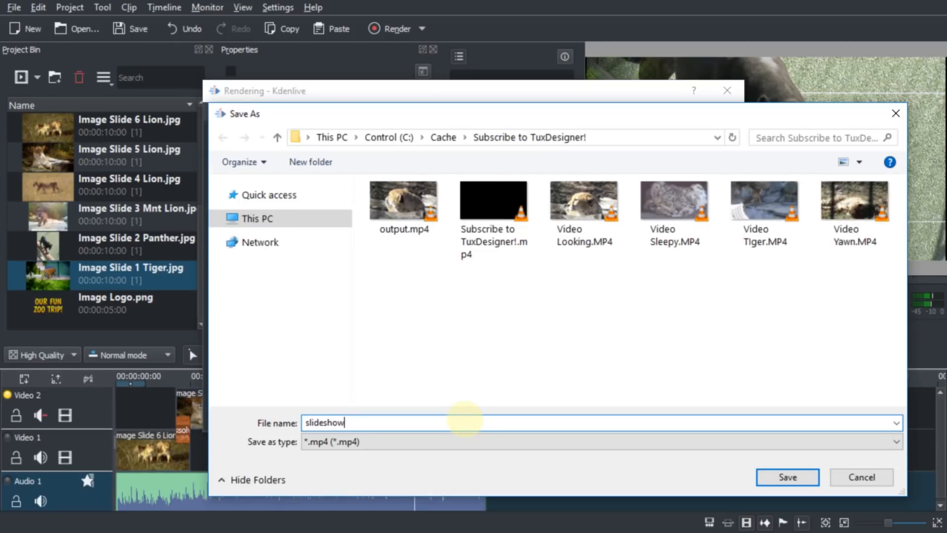
pyautogui.press('Return')
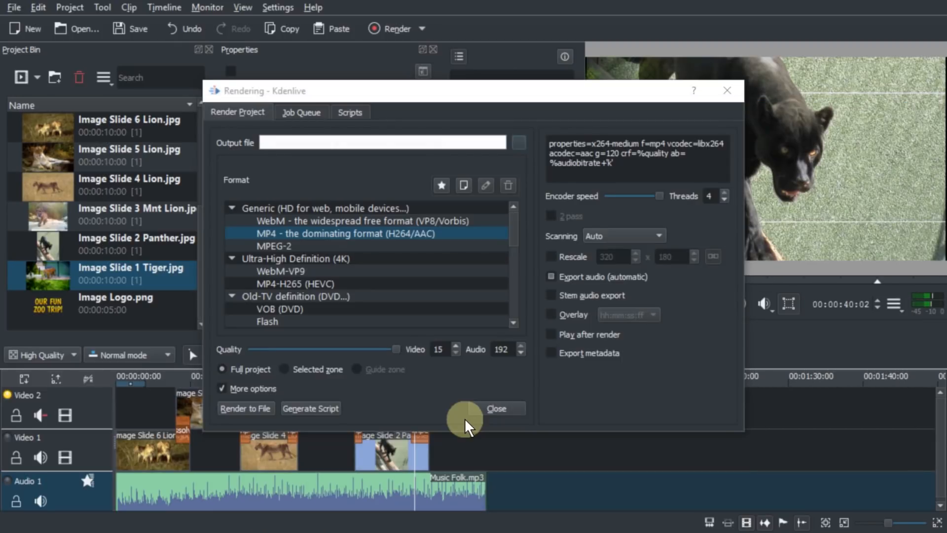
pyautogui.click(249, 409)
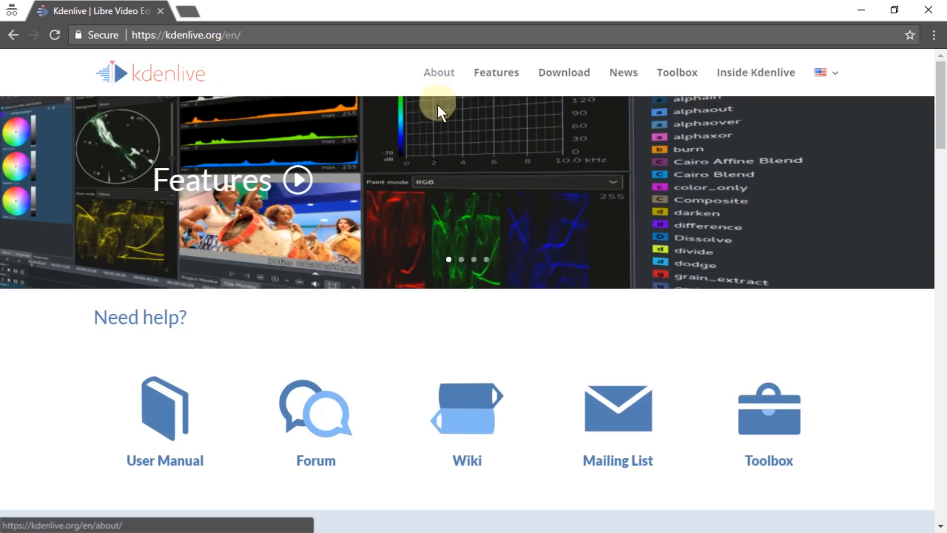
# - On the Kdenlive website in the browser, download the Windows package Kdenlive-17.12.0-w64.7z from the KDE servers
pyautogui.click(548, 75)
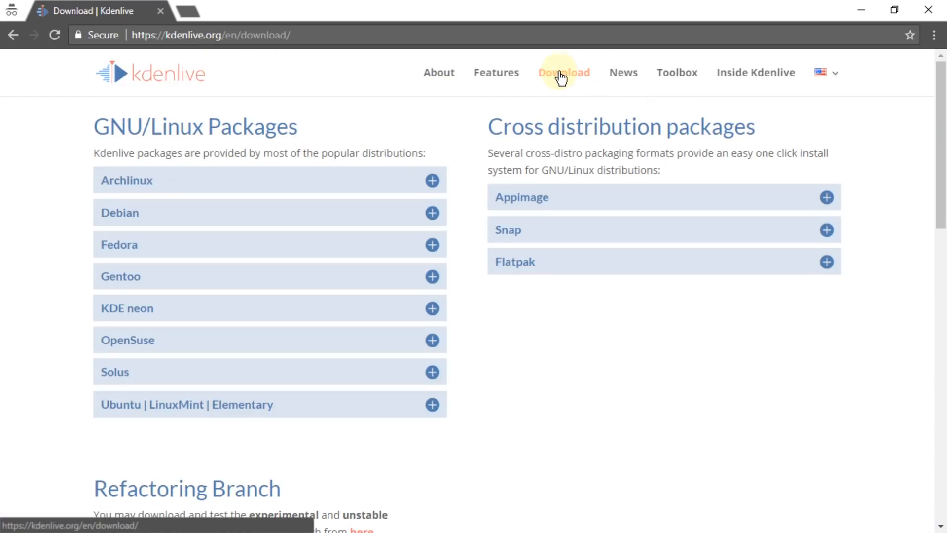
pyautogui.scroll(-6, 434, 148)
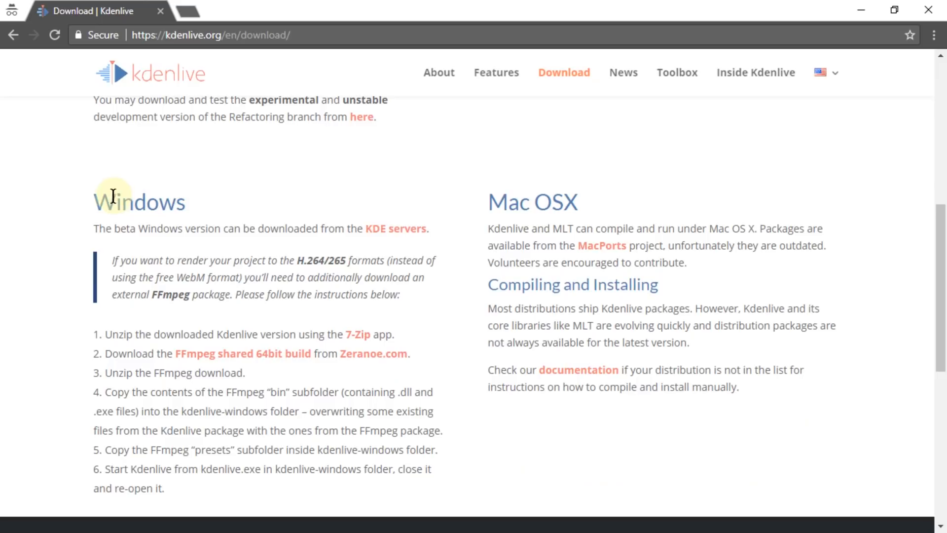
pyautogui.doubleClick(112, 196)
pyautogui.scroll(-1, 351, 187)
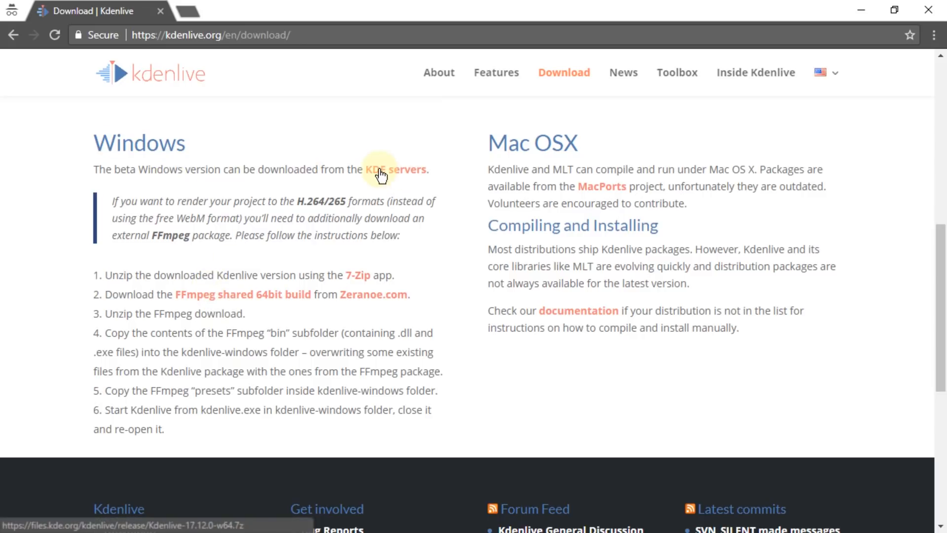
pyautogui.click(380, 173)
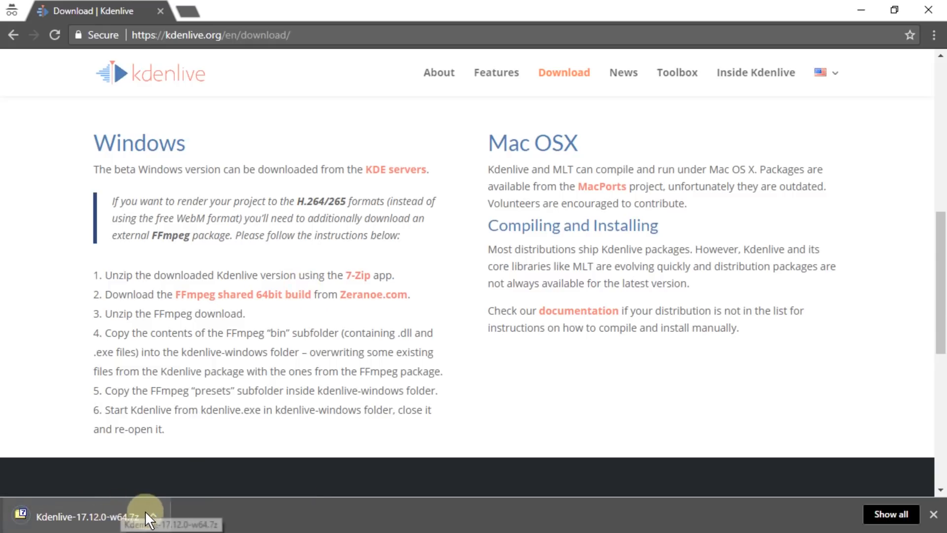
pyautogui.click(189, 13)
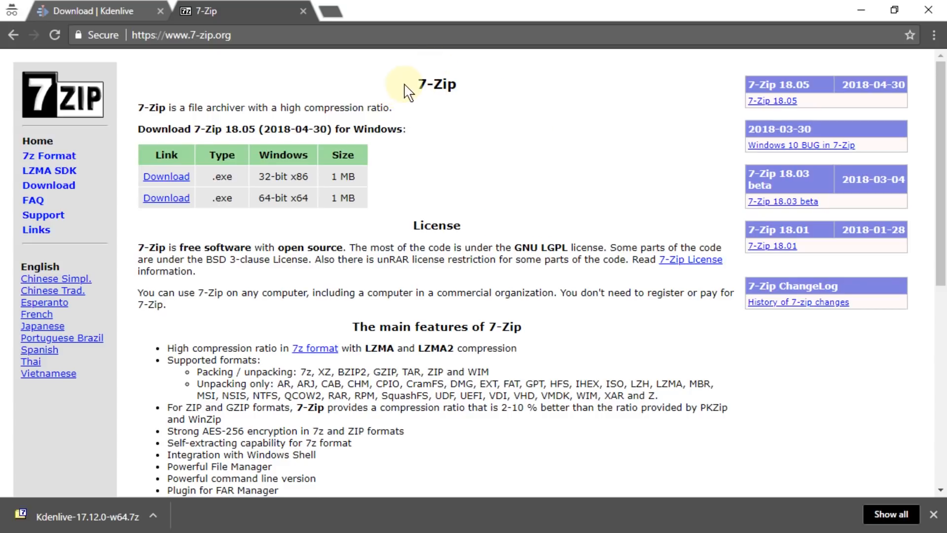
pyautogui.hotkey('ctrl', 'shift', 'Tab')
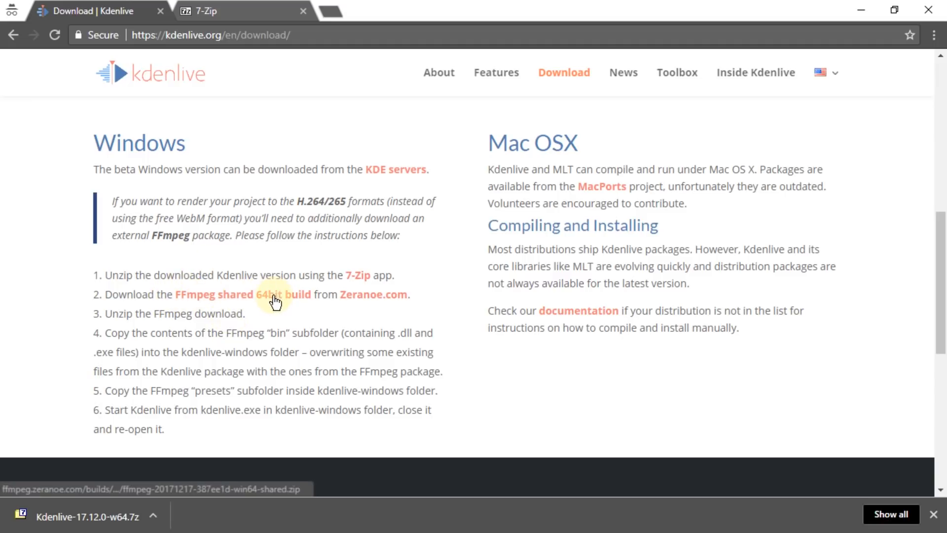
# - Try the direct download of the FFmpeg shared 64bit build from the Kdenlive download page
pyautogui.click(225, 297)
pyautogui.hotkey('alt', 'Left')
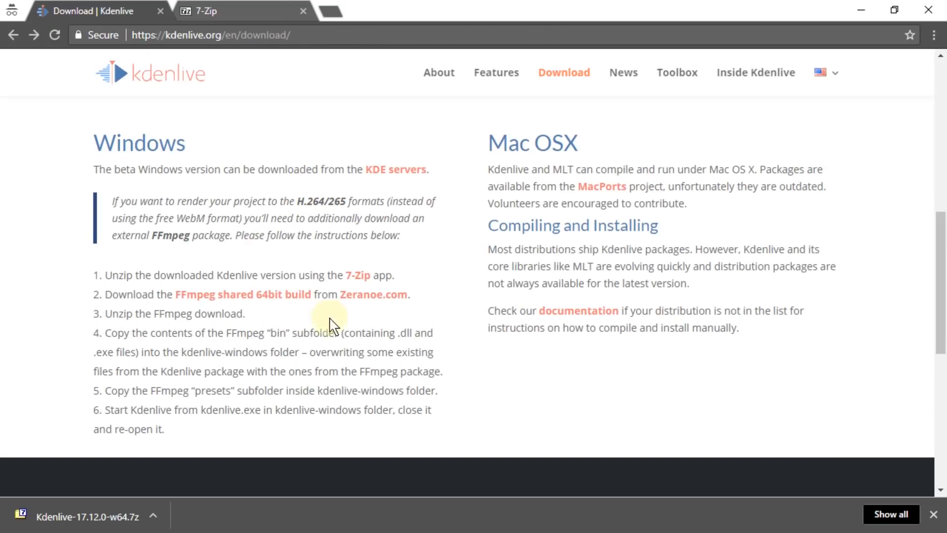
# - Download ffmpeg-3.3.2-win64-shared.zip from the previous Windows 64-bit shared builds on Zeranoe.com
pyautogui.middleClick(351, 296)
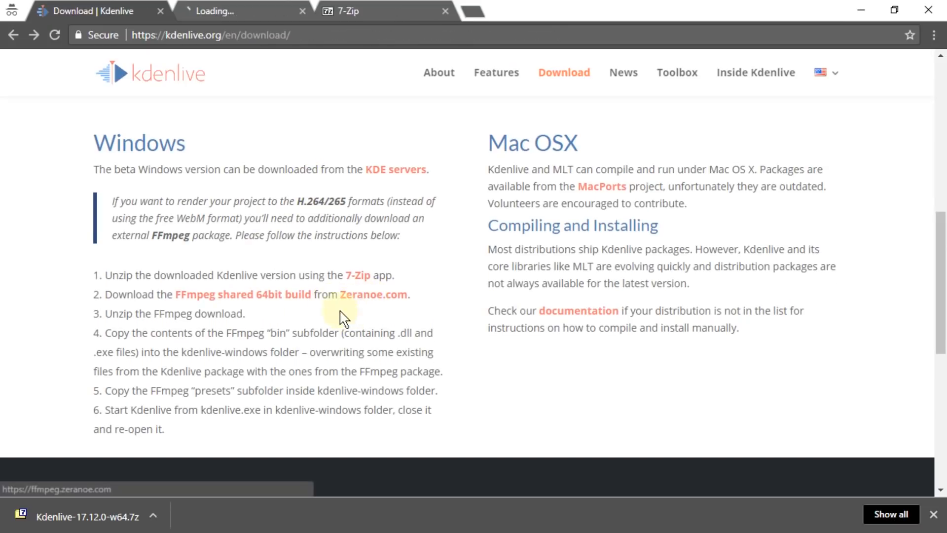
pyautogui.click(262, 6)
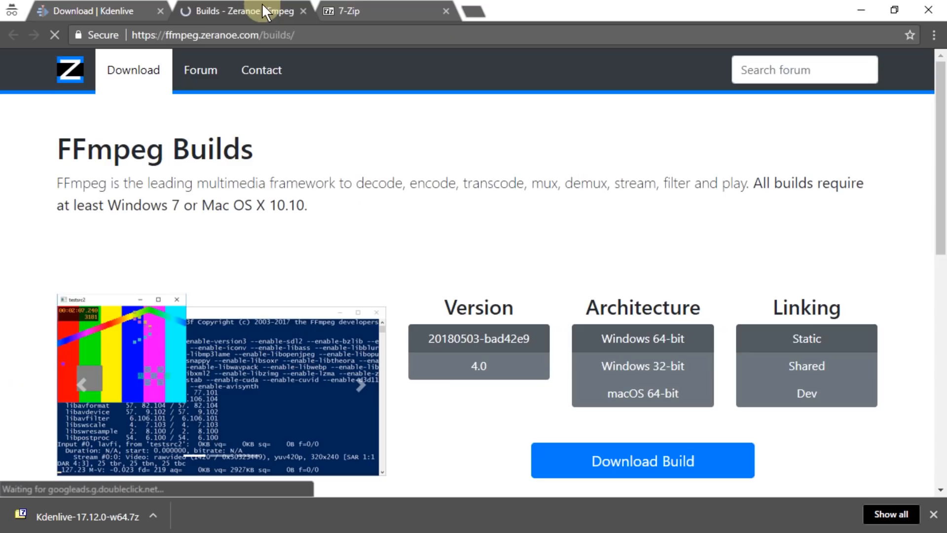
pyautogui.scroll(-10, 245, 266)
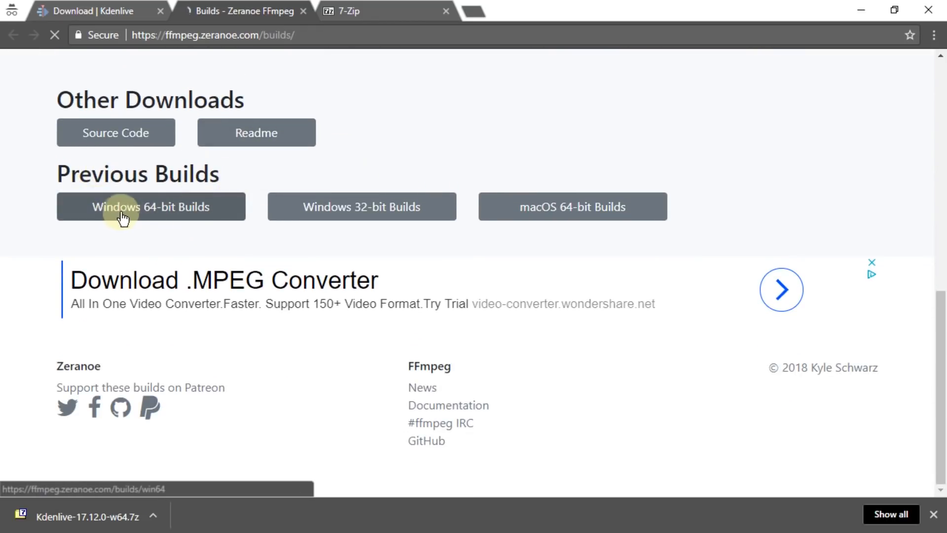
pyautogui.click(184, 213)
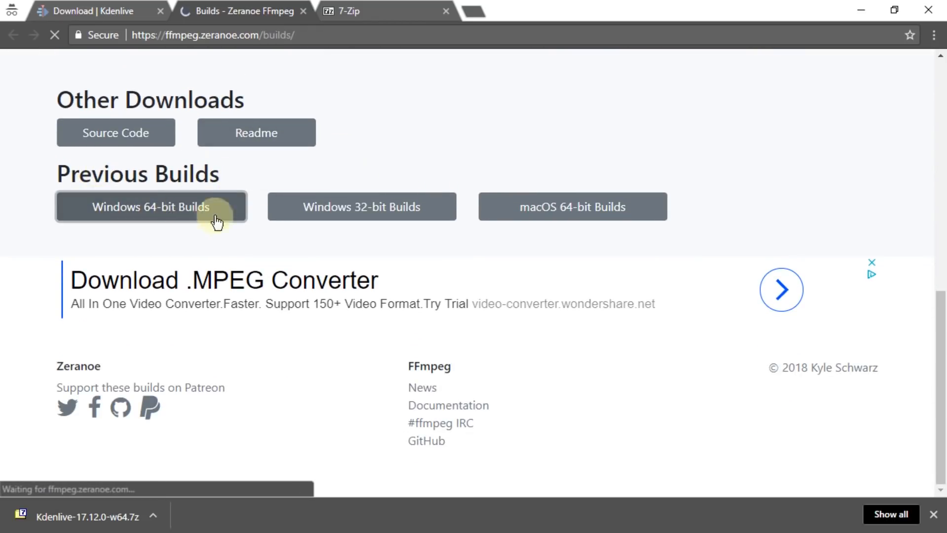
pyautogui.click(48, 199)
pyautogui.scroll(-15, 401, 201)
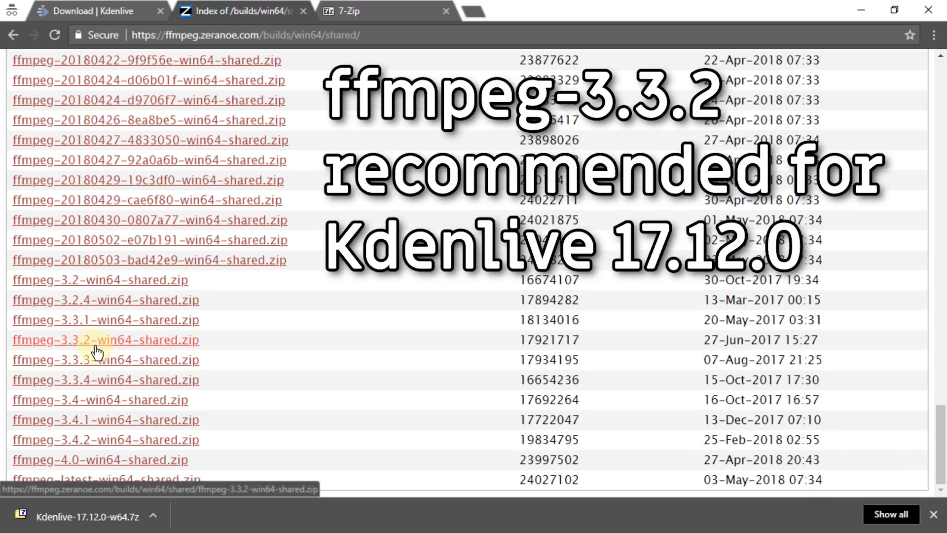
pyautogui.click(163, 350)
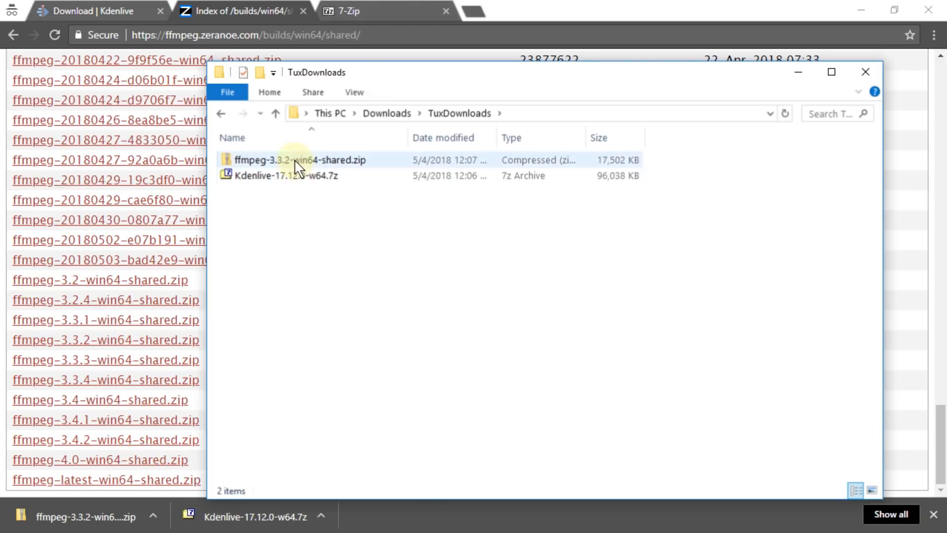
# - Extract the downloaded FFmpeg and Kdenlive archives together into the TuxDownloads folder with 7-Zip
pyautogui.moveTo(313, 193); pyautogui.dragTo(264, 128)
pyautogui.rightClick(286, 162)
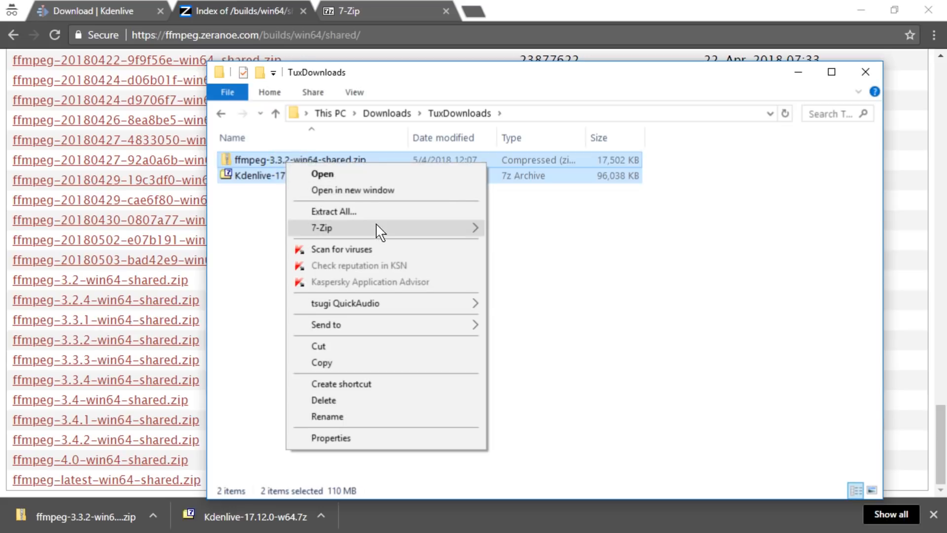
pyautogui.moveTo(376, 228)
pyautogui.click(568, 230)
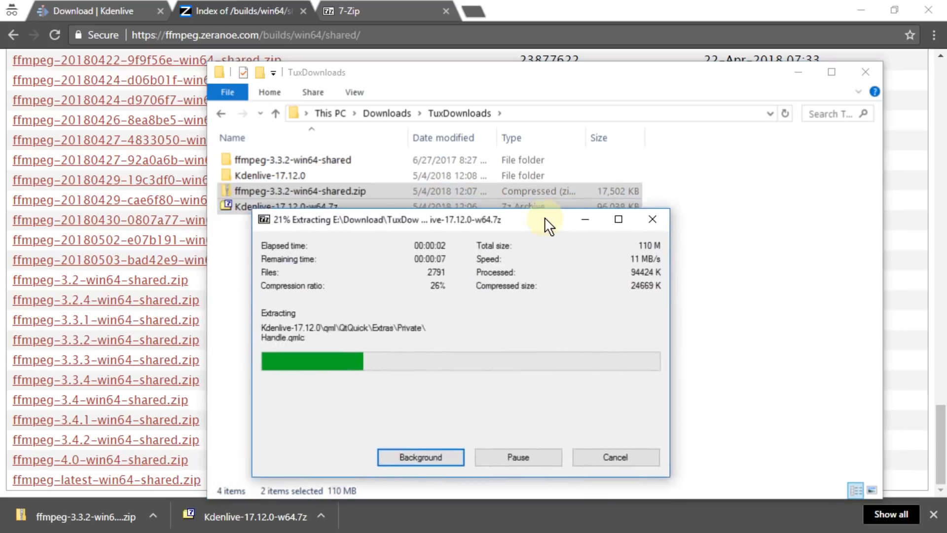
# - Check the remaining Windows installation instructions on the Kdenlive download page, and return to the TuxDownloads folder
pyautogui.moveTo(545, 219); pyautogui.dragTo(709, 196)
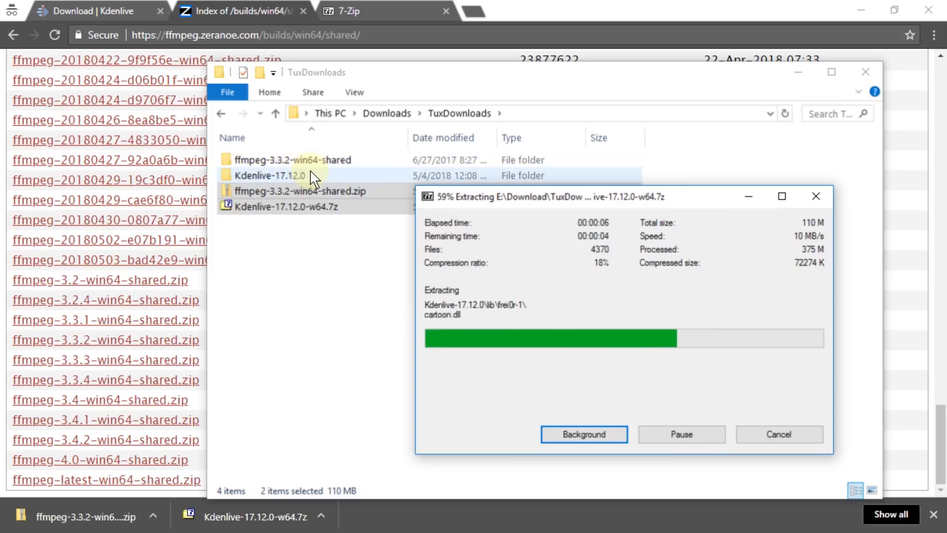
pyautogui.click(114, 4)
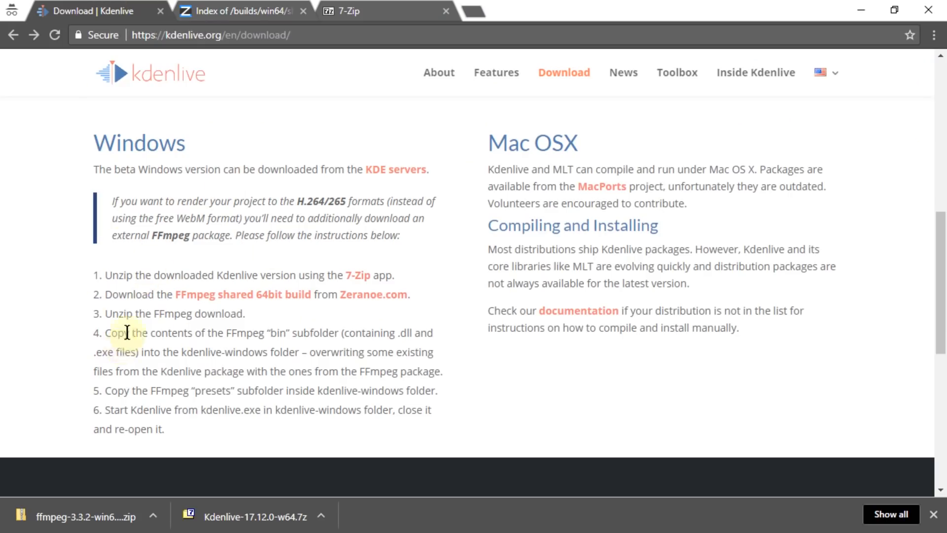
pyautogui.hotkey('alt', 'Tab')
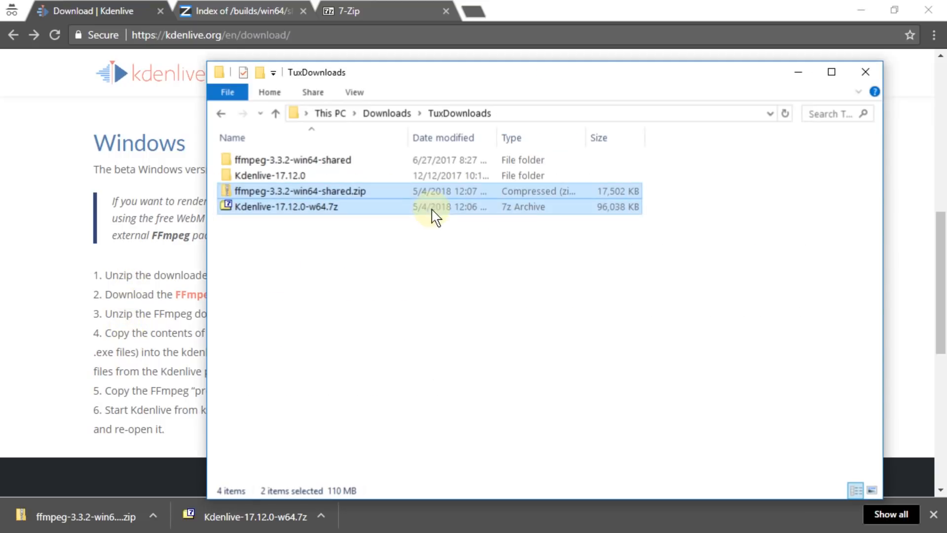
# - Move the FFmpeg presets folder into bin, and copy all of bin's contents into the Kdenlive-17.12.0 folder, replacing the existing files
pyautogui.doubleClick(276, 162)
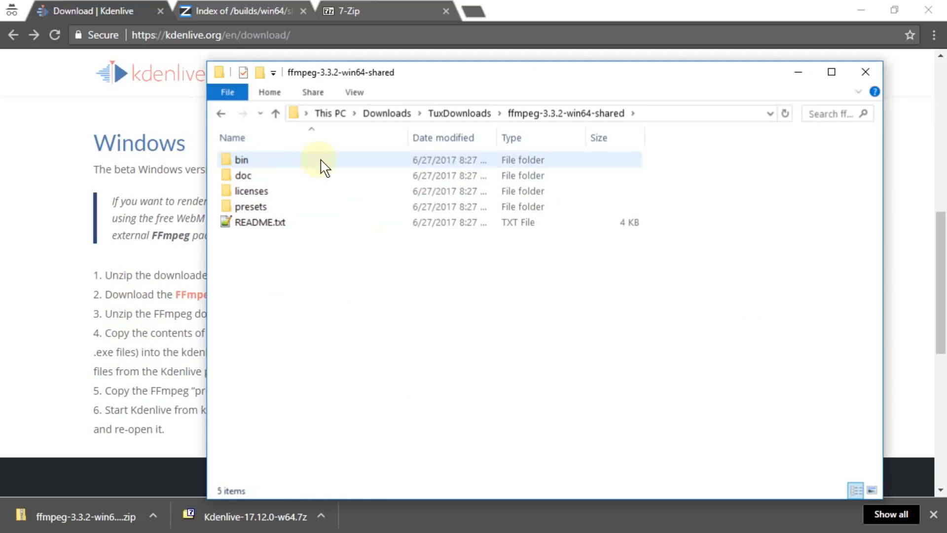
pyautogui.moveTo(276, 207); pyautogui.dragTo(258, 160)
pyautogui.doubleClick(238, 161)
pyautogui.moveTo(296, 407); pyautogui.dragTo(272, 156)
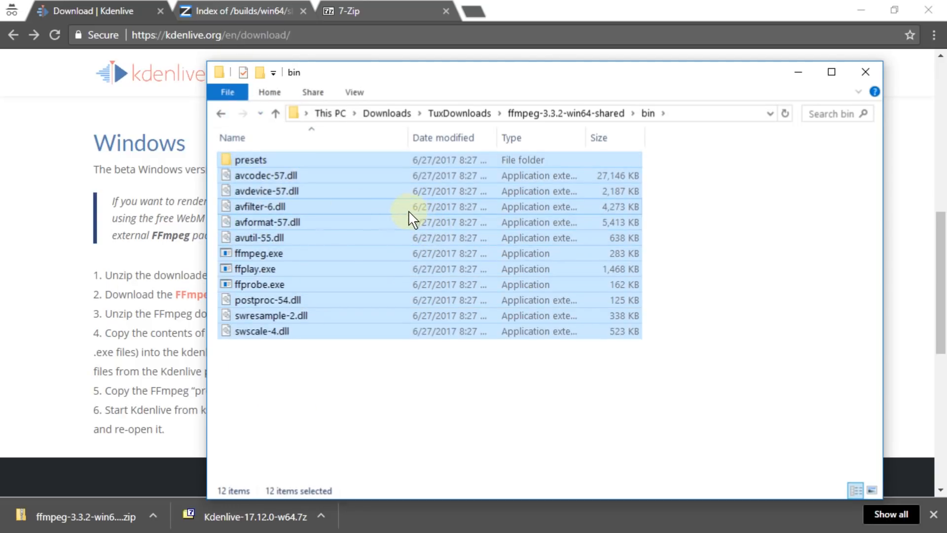
pyautogui.click(223, 116)
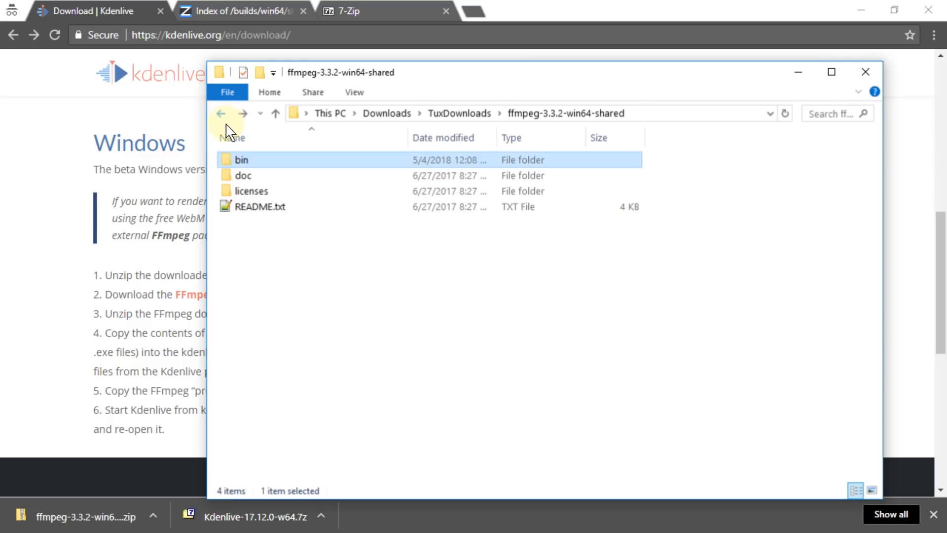
pyautogui.click(223, 115)
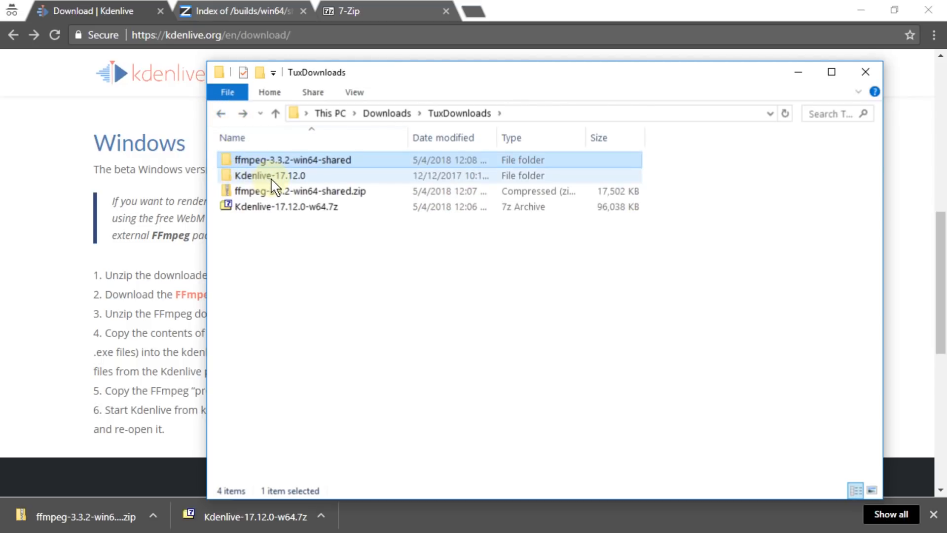
pyautogui.doubleClick(273, 176)
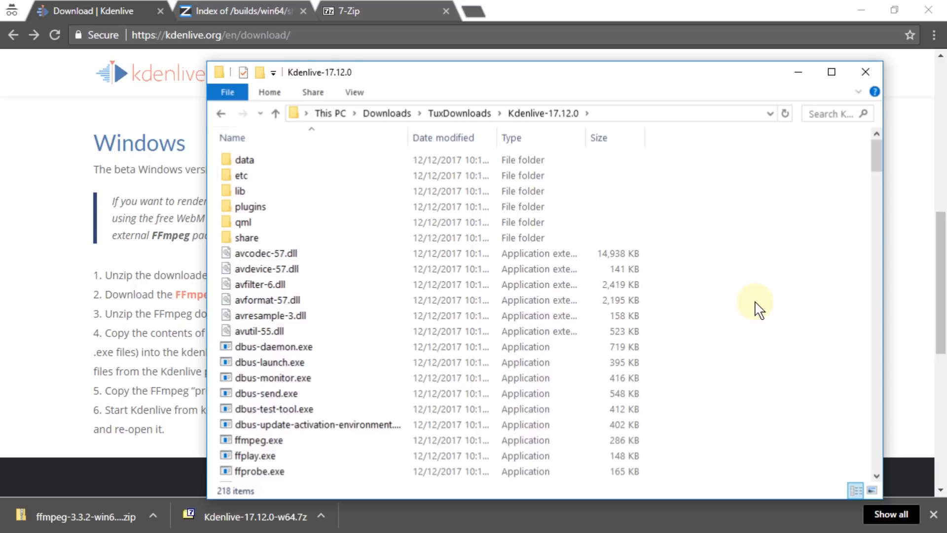
pyautogui.hotkey('ctrl', 'v')
pyautogui.click(378, 157)
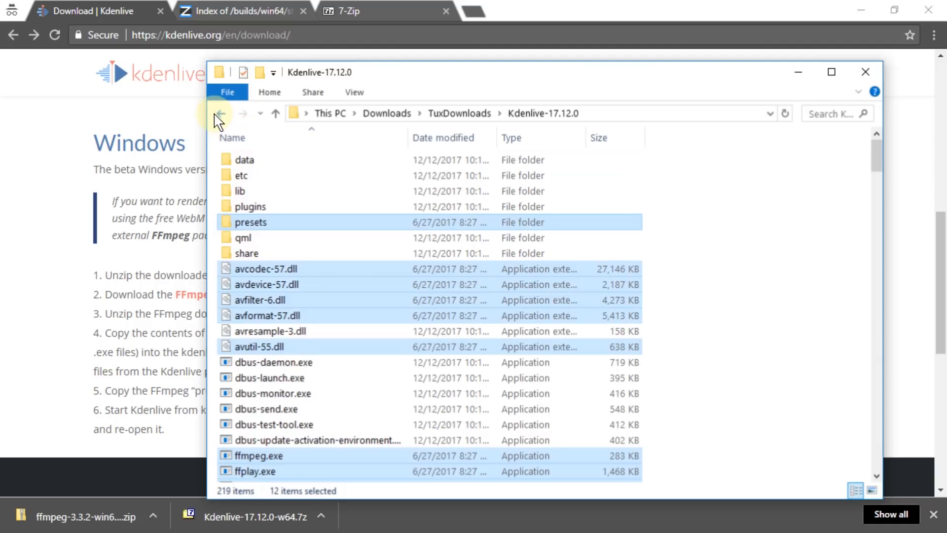
# - Permanently delete the extracted ffmpeg-3.3.2-win64-shared folder from TuxDownloads
pyautogui.click(219, 114)
pyautogui.click(285, 161)
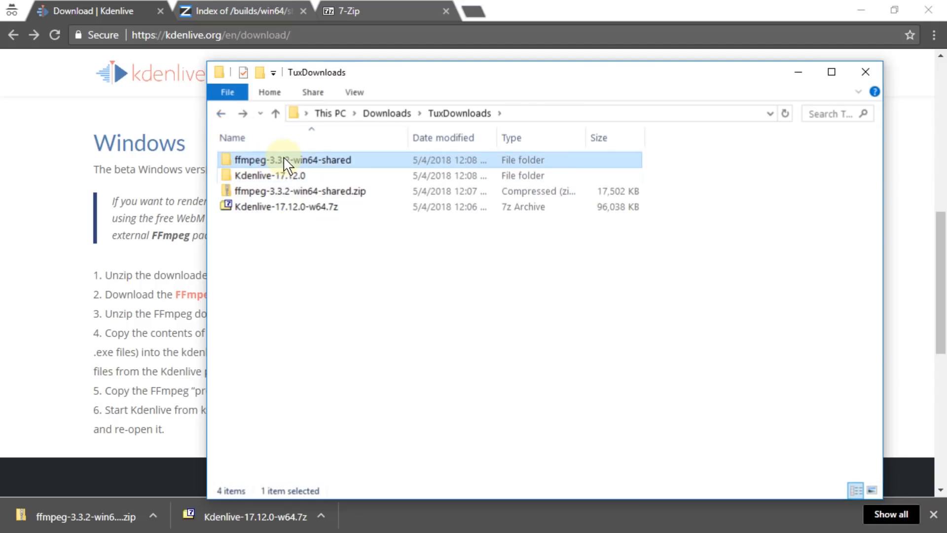
pyautogui.hotkey('shift', 'Delete')
pyautogui.press('Escape')
pyautogui.moveTo(373, 296); pyautogui.dragTo(312, 183)
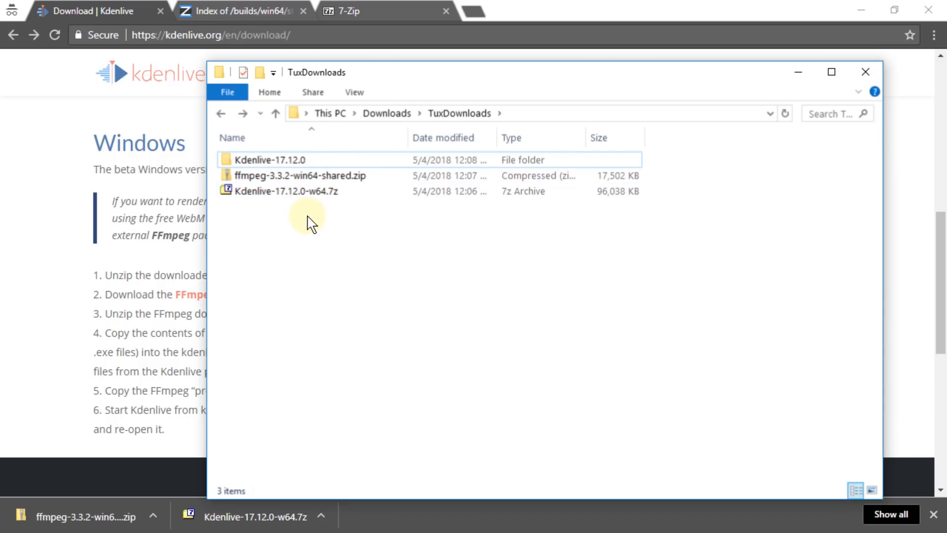
pyautogui.moveTo(308, 223); pyautogui.dragTo(289, 179)
pyautogui.click(288, 214)
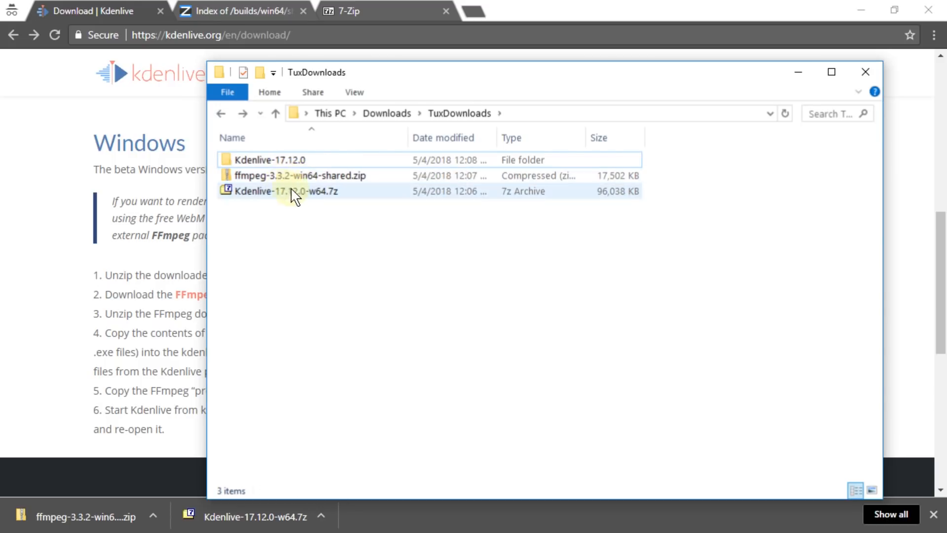
pyautogui.click(294, 193)
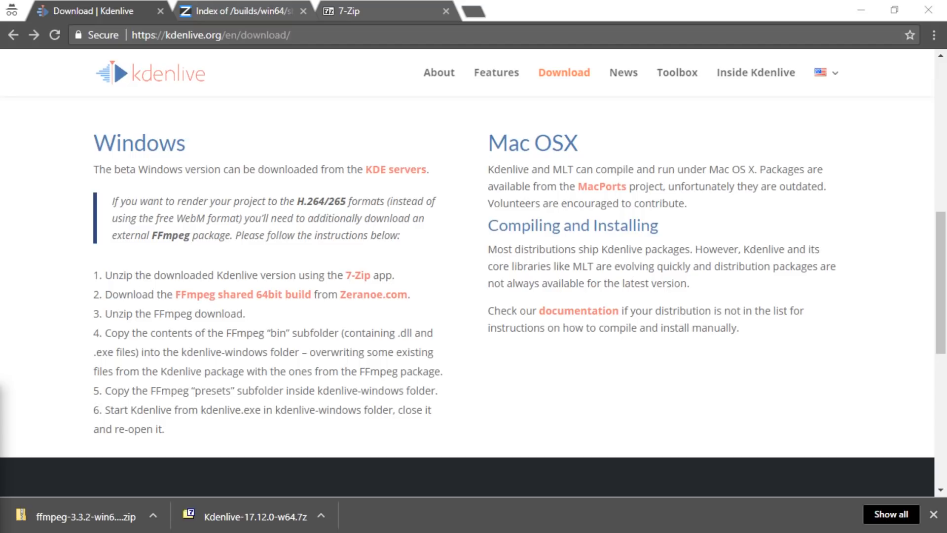
# - Start kdenlive.exe from the Kdenlive-17.12.0 folder and accept the welcome dialog
pyautogui.scroll(-10, 391, 281)
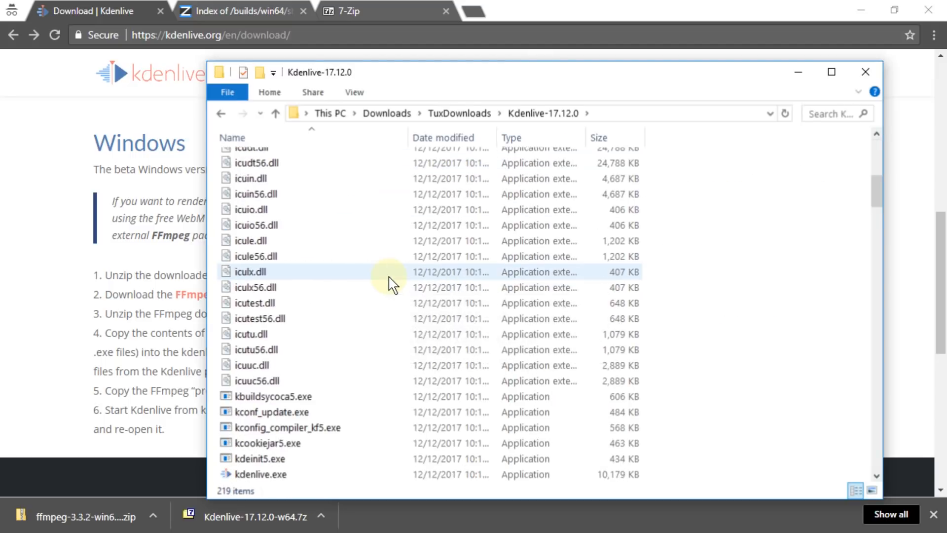
pyautogui.scroll(-6, 369, 282)
pyautogui.write('kden')
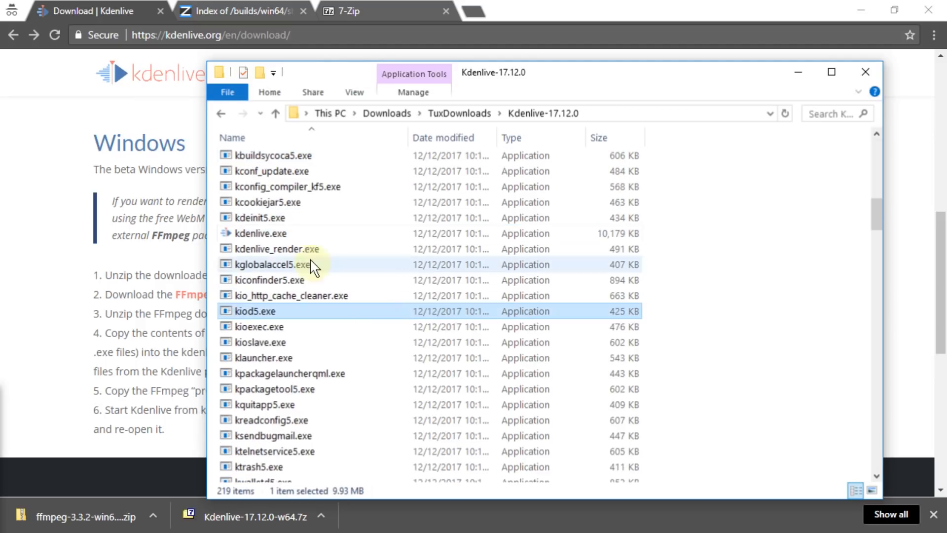
pyautogui.click(283, 231)
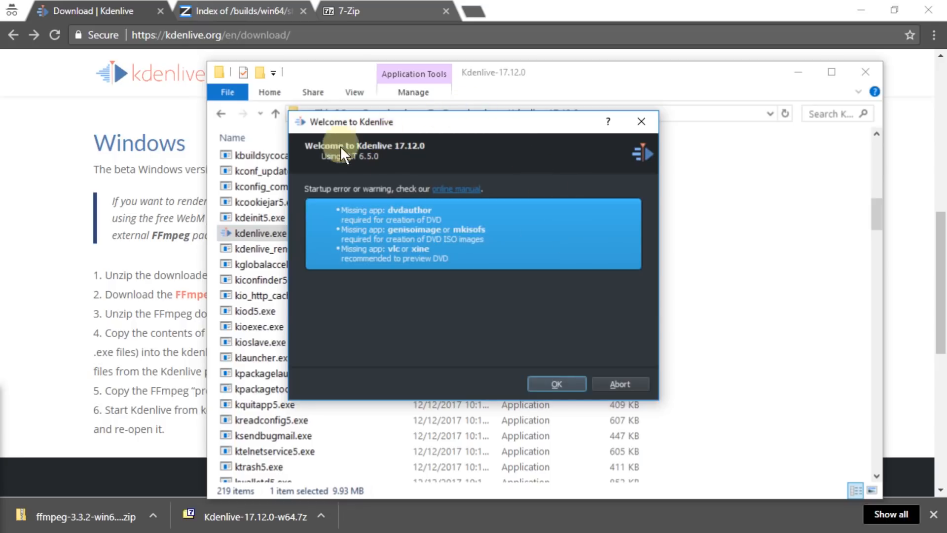
pyautogui.click(556, 382)
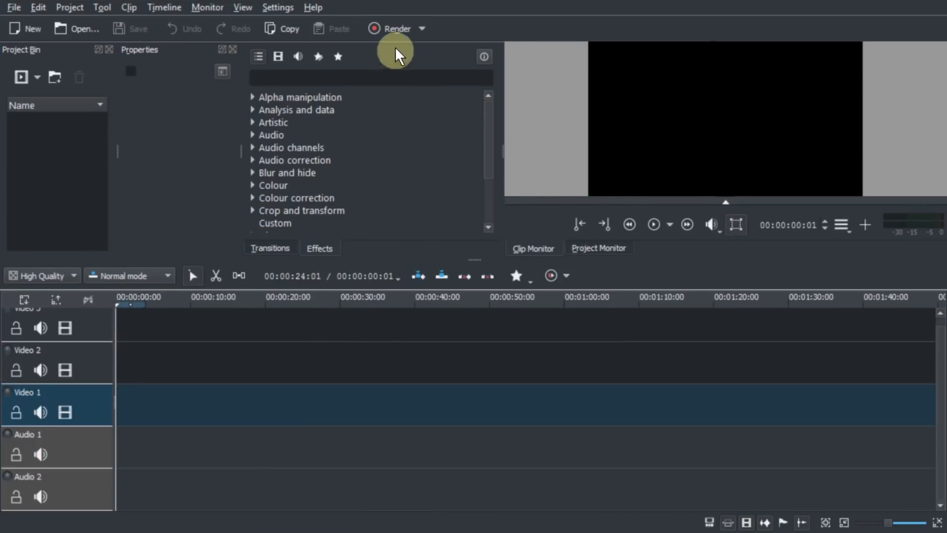
# - Check the render settings for the MP4 (H264/AAC) format, and close them without rendering
pyautogui.click(397, 31)
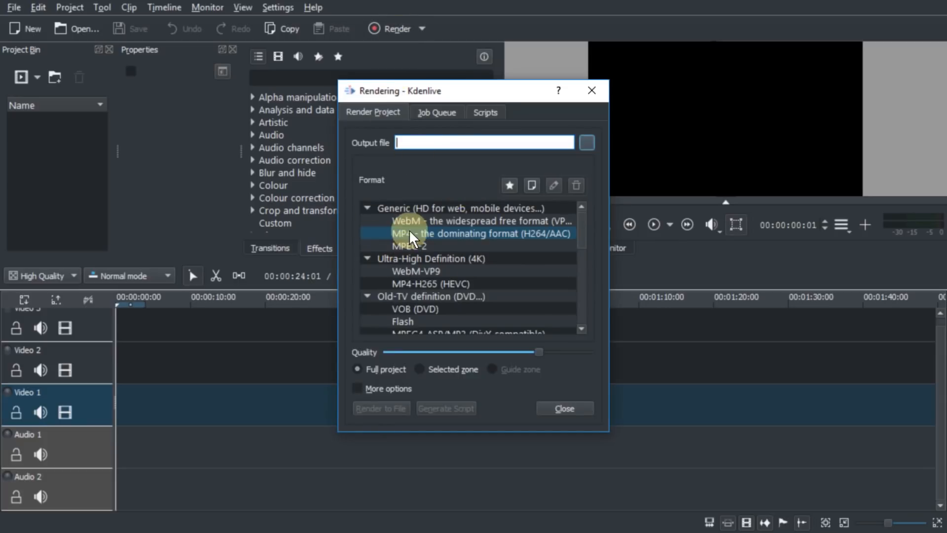
pyautogui.click(423, 233)
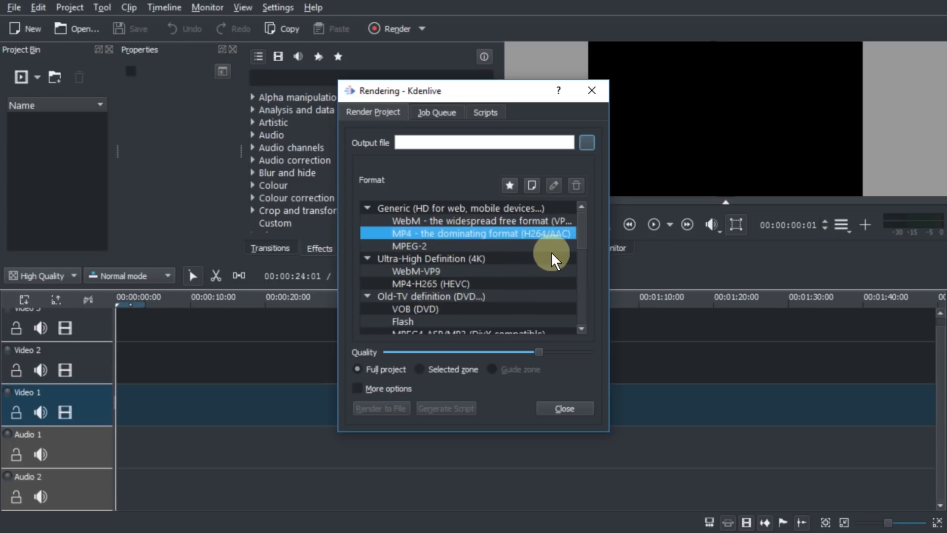
pyautogui.click(592, 90)
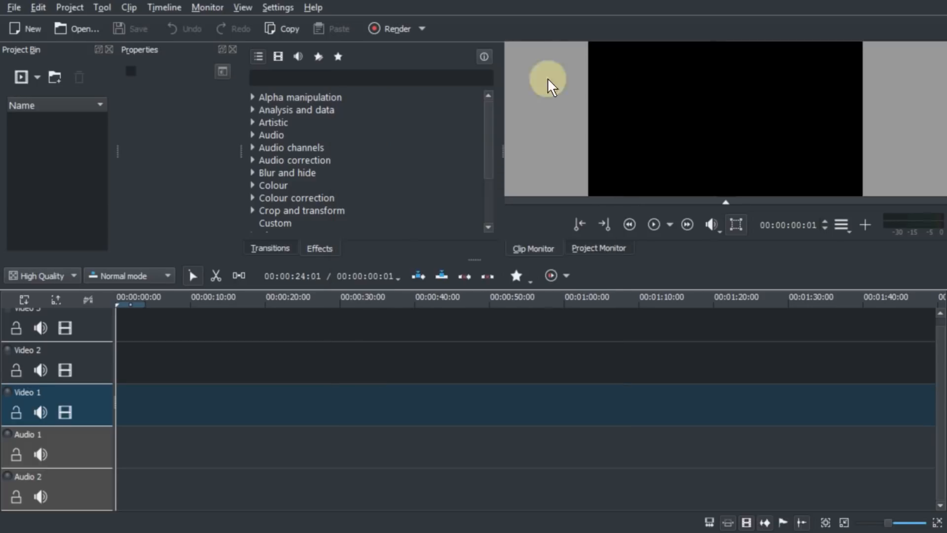
# - Quit Kdenlive, reopen it from kdenlive.exe in the Kdenlive-17.12.0 folder, and maximize its window
pyautogui.click(14, 7)
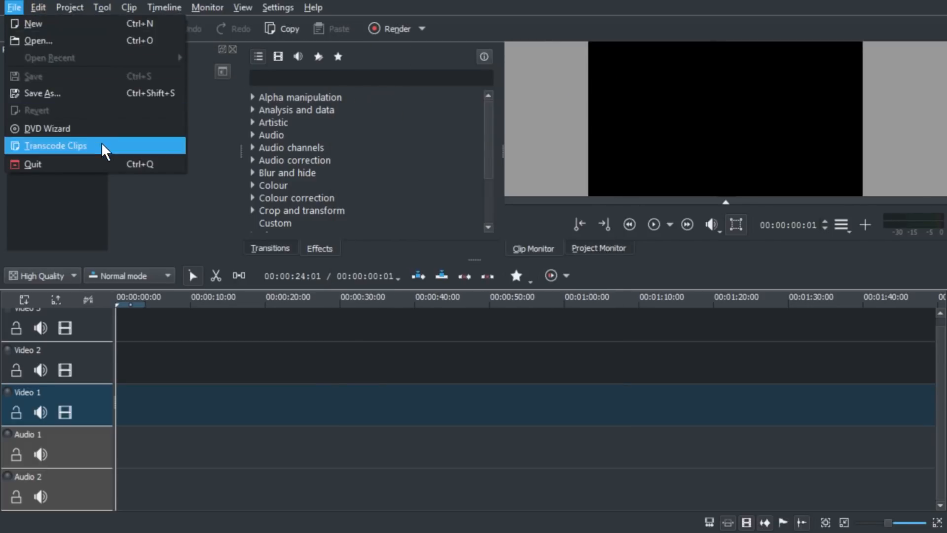
pyautogui.click(102, 166)
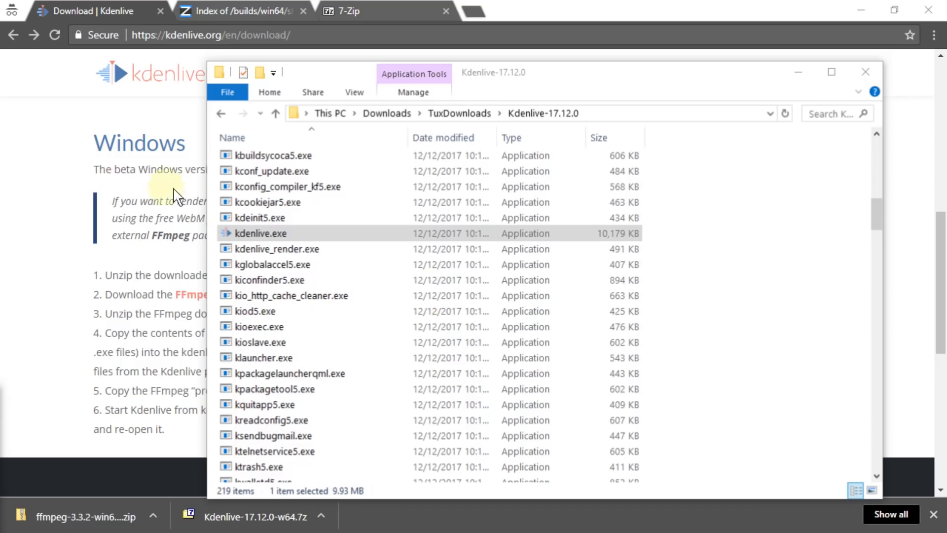
pyautogui.click(283, 236)
pyautogui.doubleClick(284, 241)
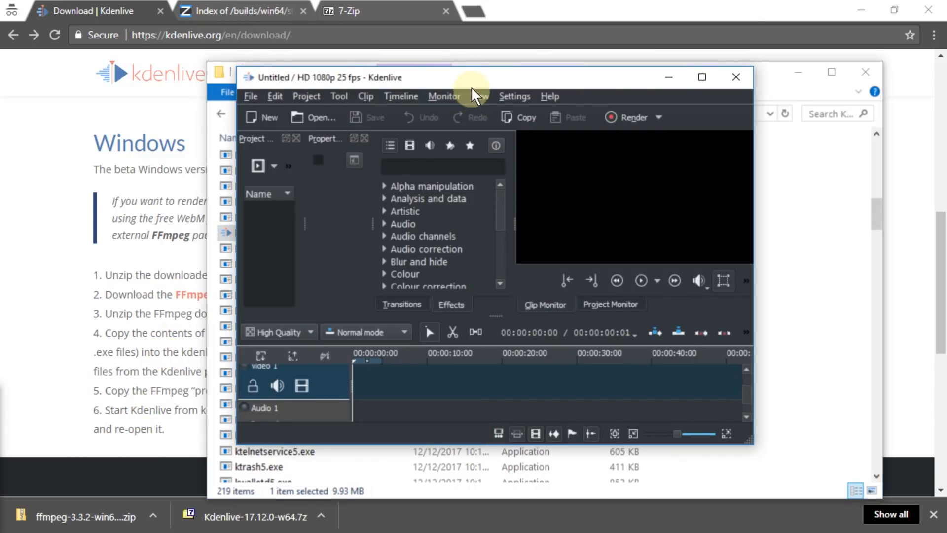
pyautogui.moveTo(473, 78); pyautogui.dragTo(486, 4)
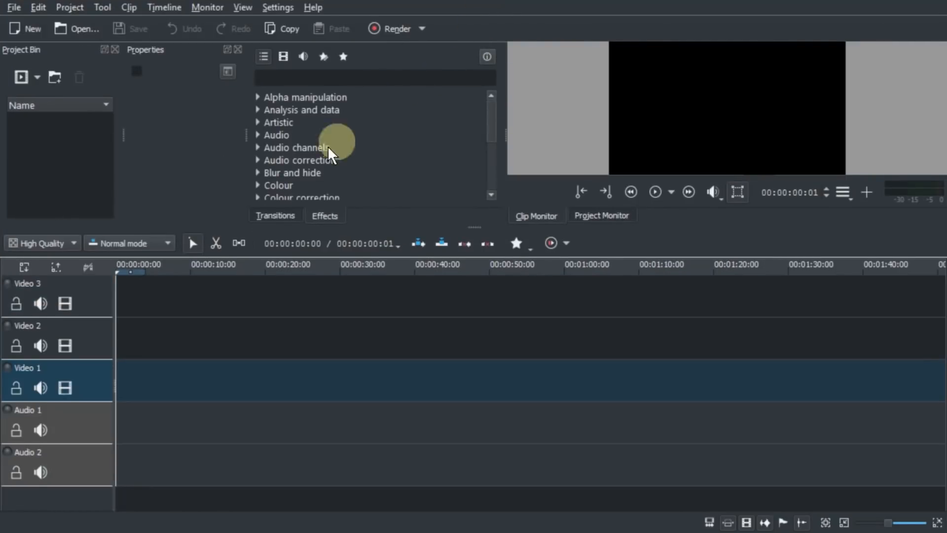